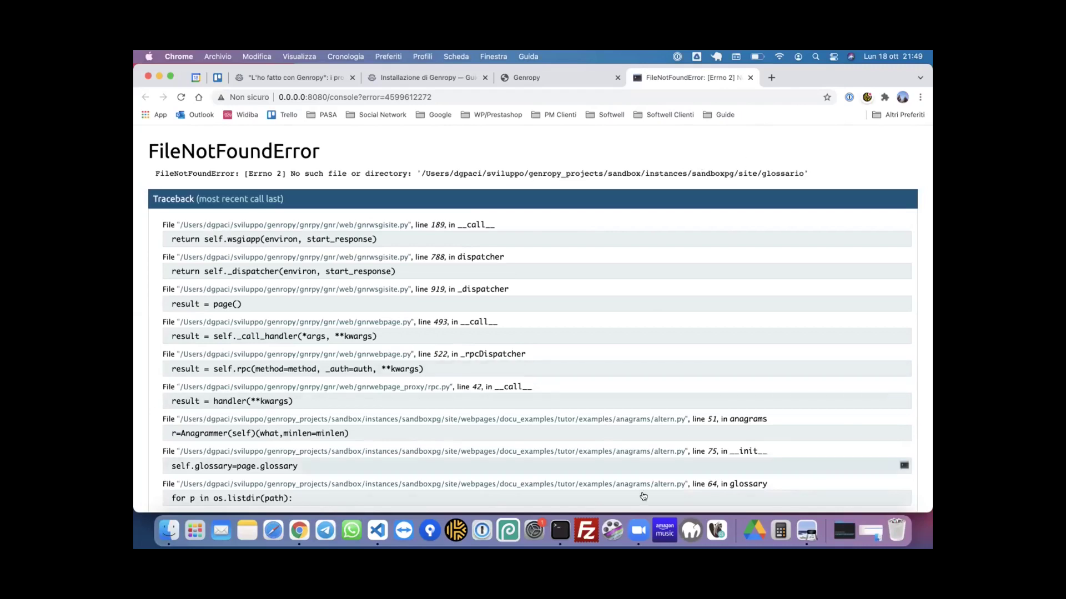
- Close the Terminal tab running the local Genropy server and confirm terminating it
left_click(559, 533)
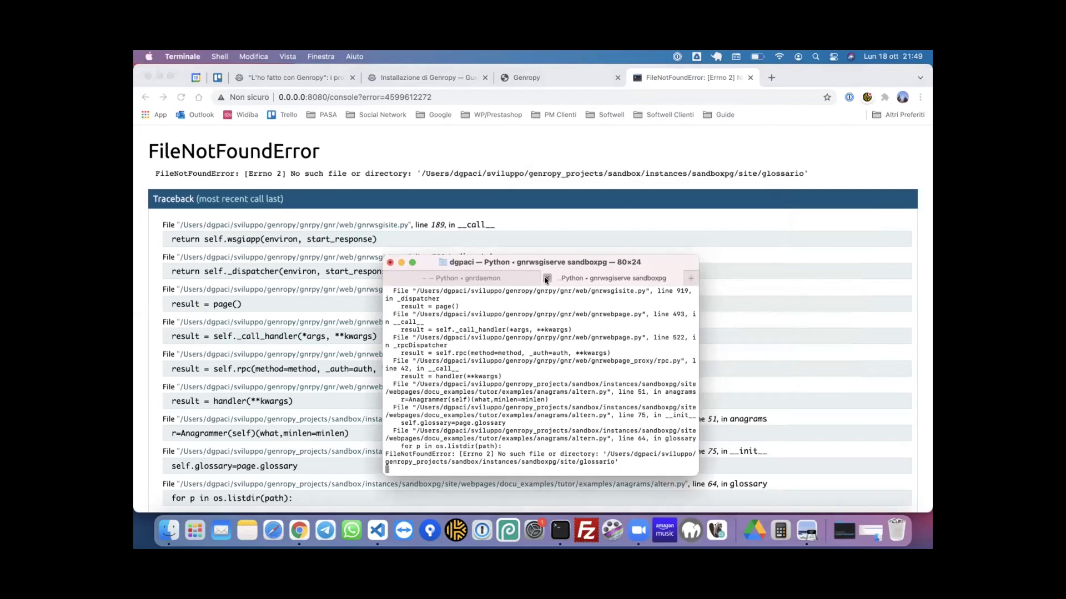
left_click(547, 278)
left_click(574, 416)
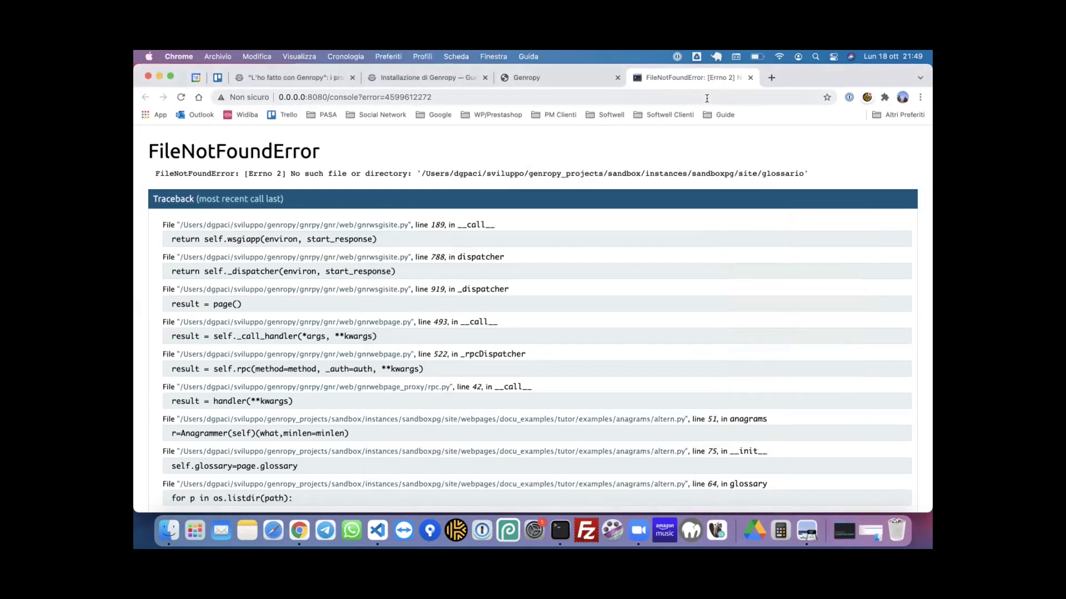
- In Chrome's error tab, start entering the address genropy.org/docs/co
left_click(706, 98)
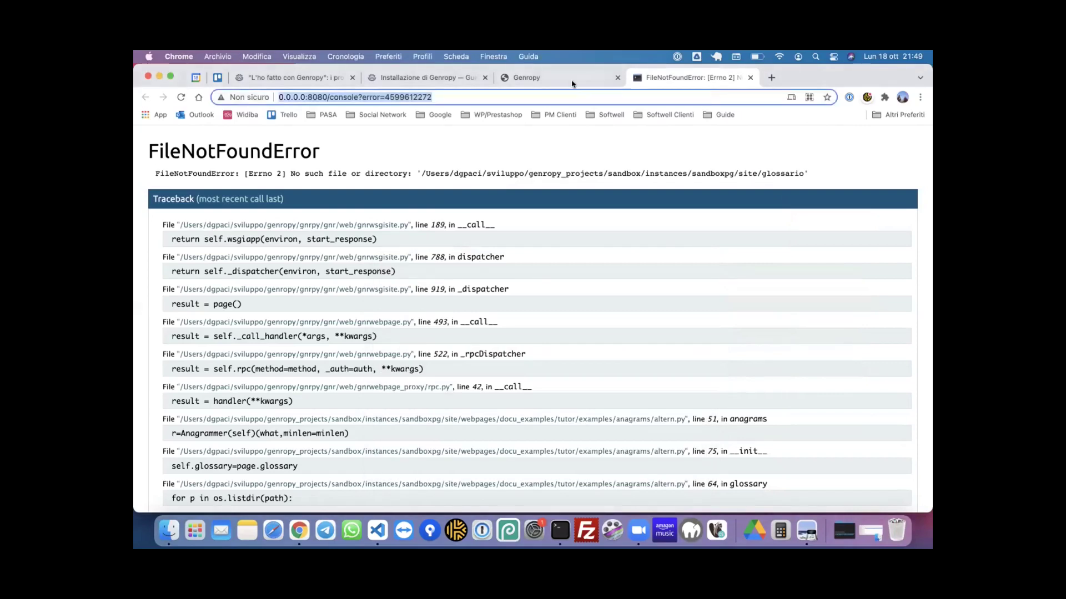
left_click(570, 84)
left_click(668, 83)
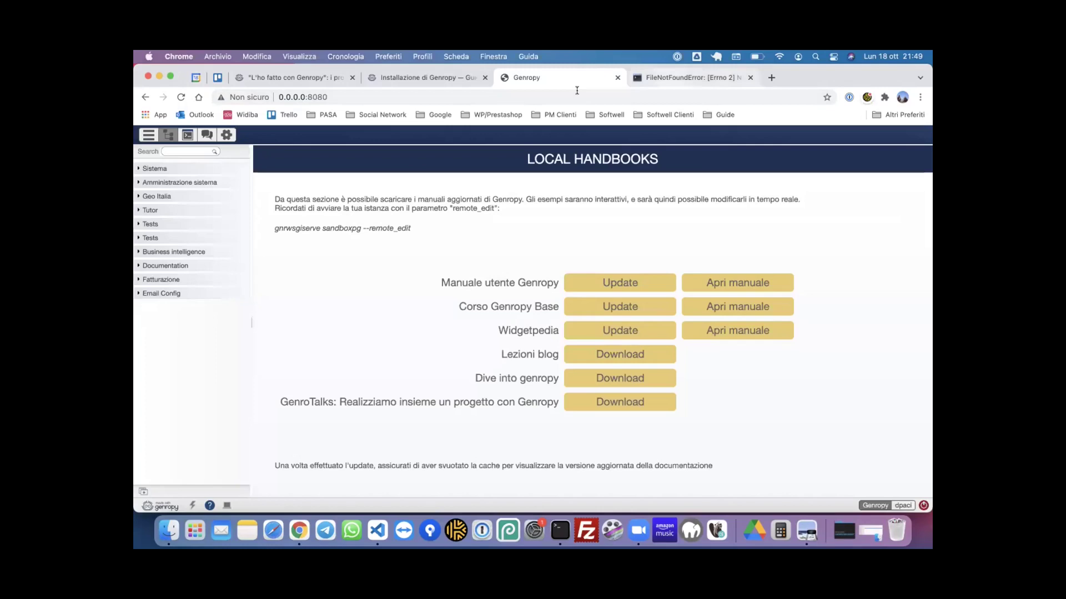
type("genropy.org")
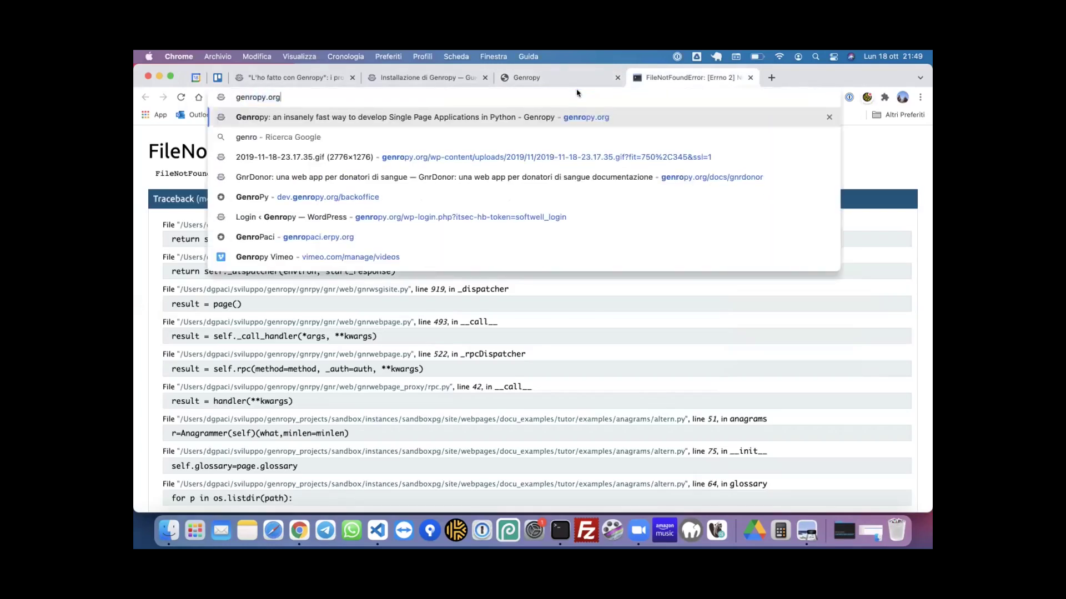
type("/docs")
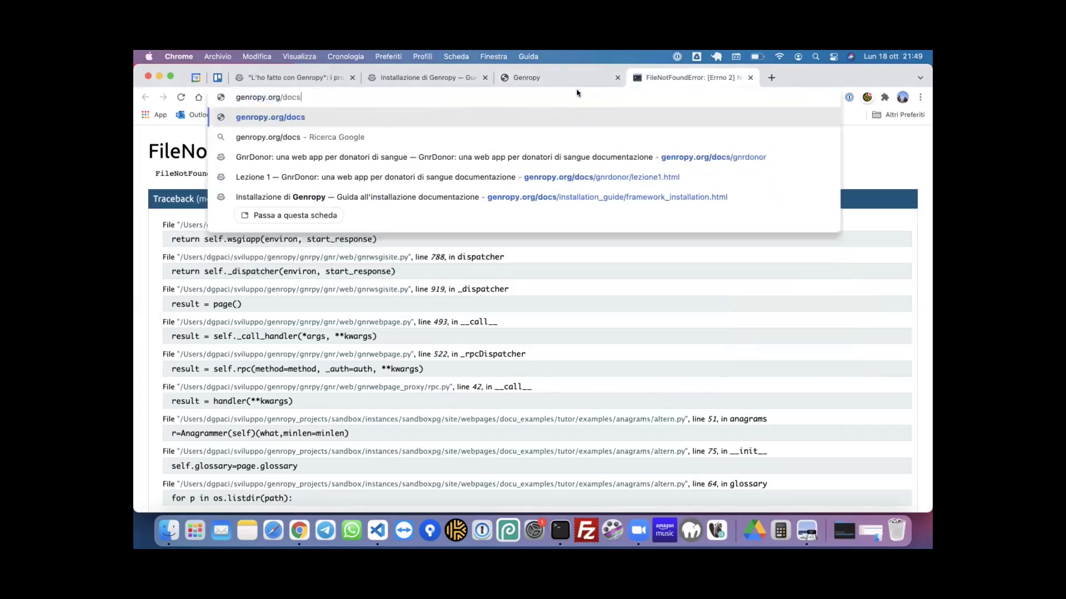
type("/co")
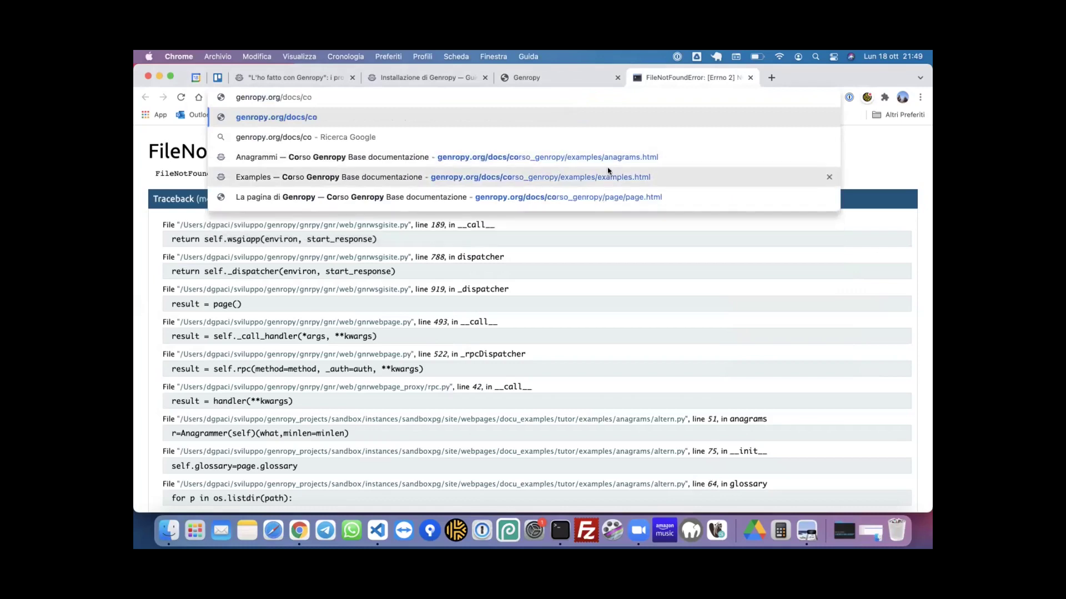
- Open the Anagrammi course page and scroll to the 'Versione con più parole ed export' example
left_click(616, 162)
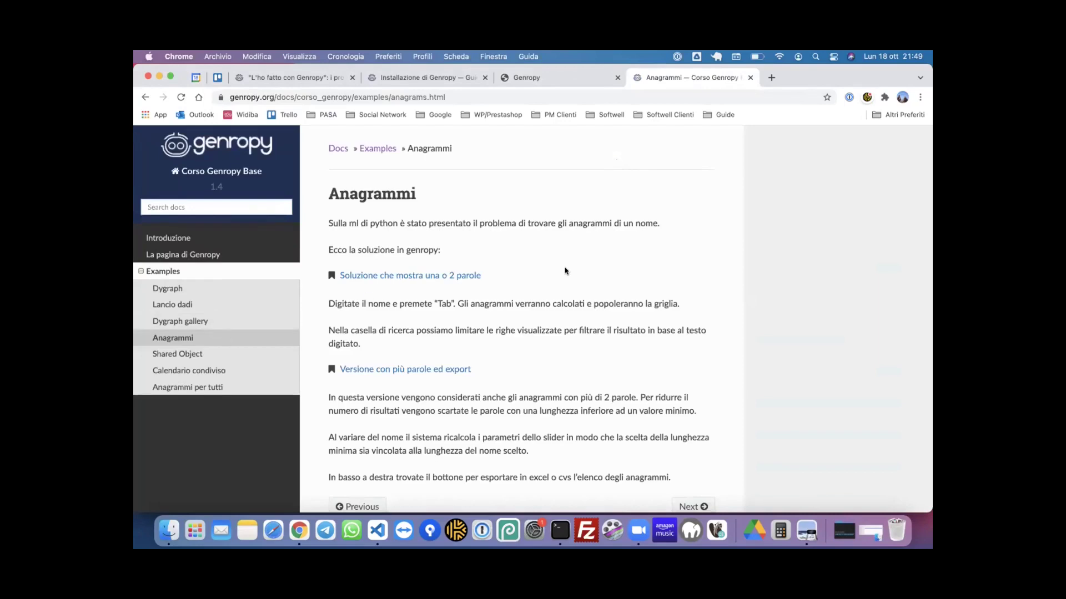
scroll(565, 271, "down", 3)
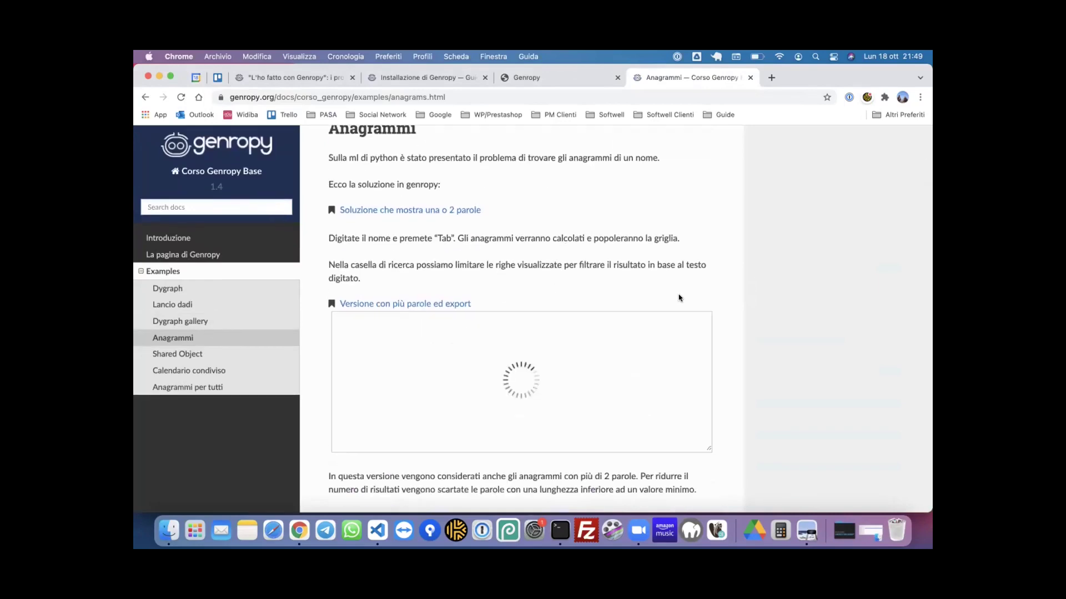
scroll(679, 298, "down", 5)
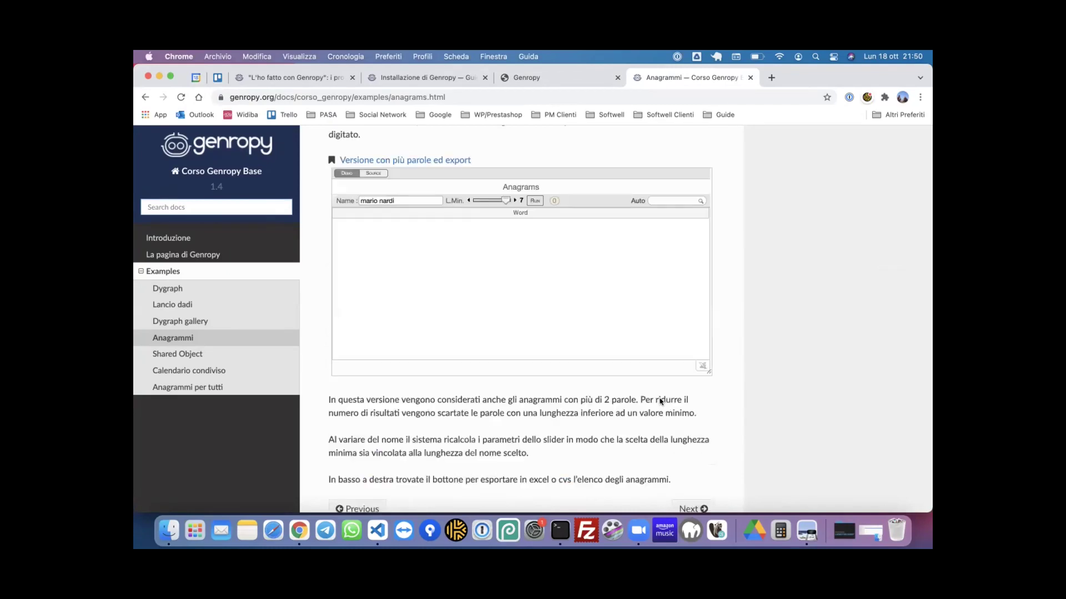
- Set the minimum word length to 3 and run the anagram calculation, producing 1818 results
left_click(481, 202)
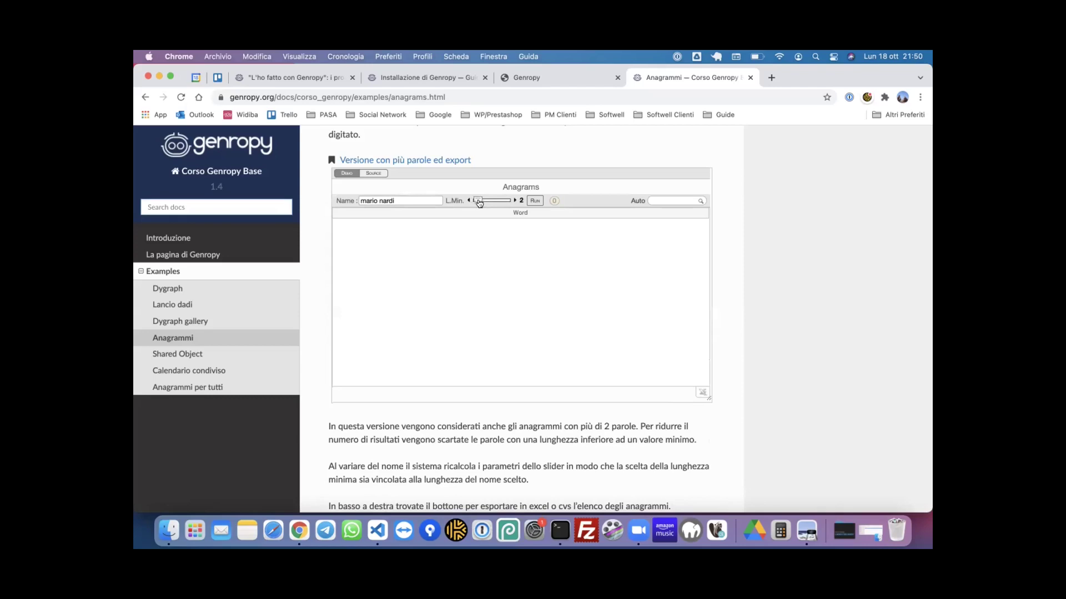
left_click(534, 201)
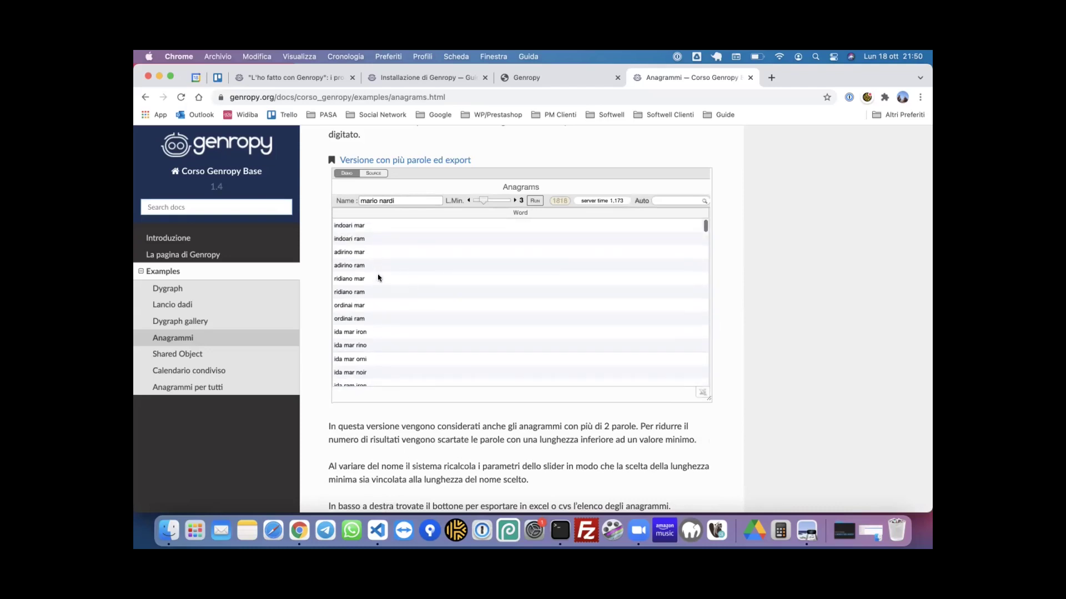
scroll(409, 305, "down", 1)
scroll(397, 302, "down", 1)
scroll(387, 299, "down", 3)
scroll(381, 278, "down", 2)
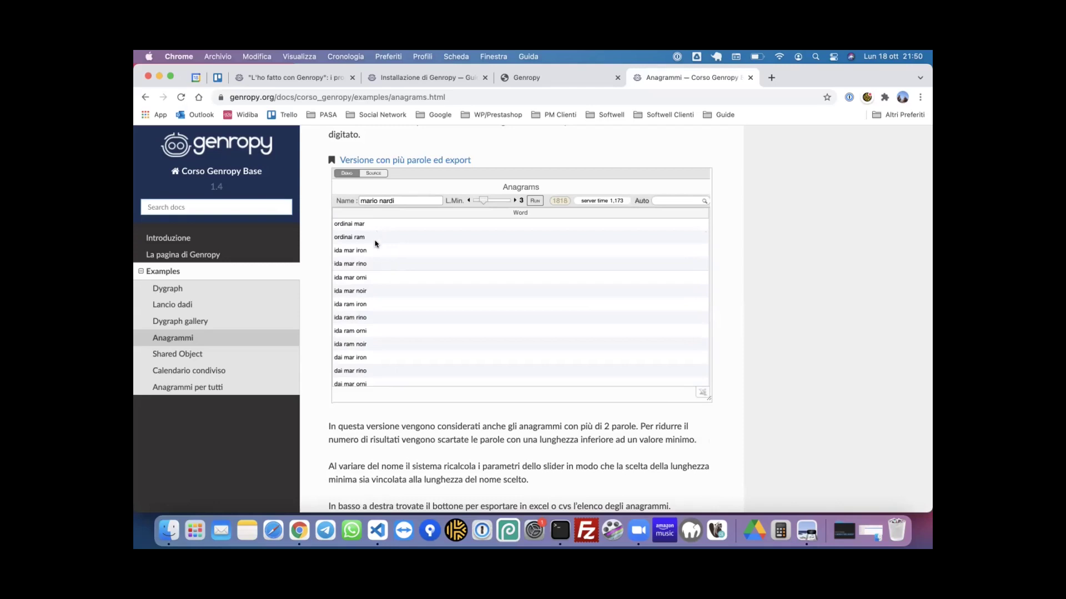
scroll(379, 310, "down", 4)
scroll(380, 310, "down", 3)
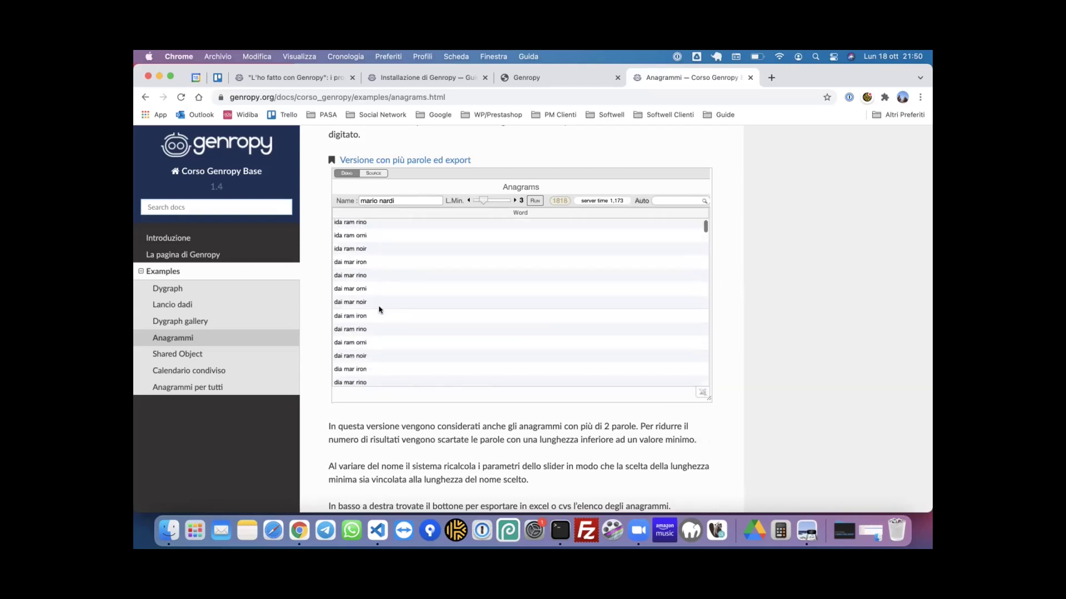
scroll(418, 310, "down", 15)
scroll(418, 311, "down", 6)
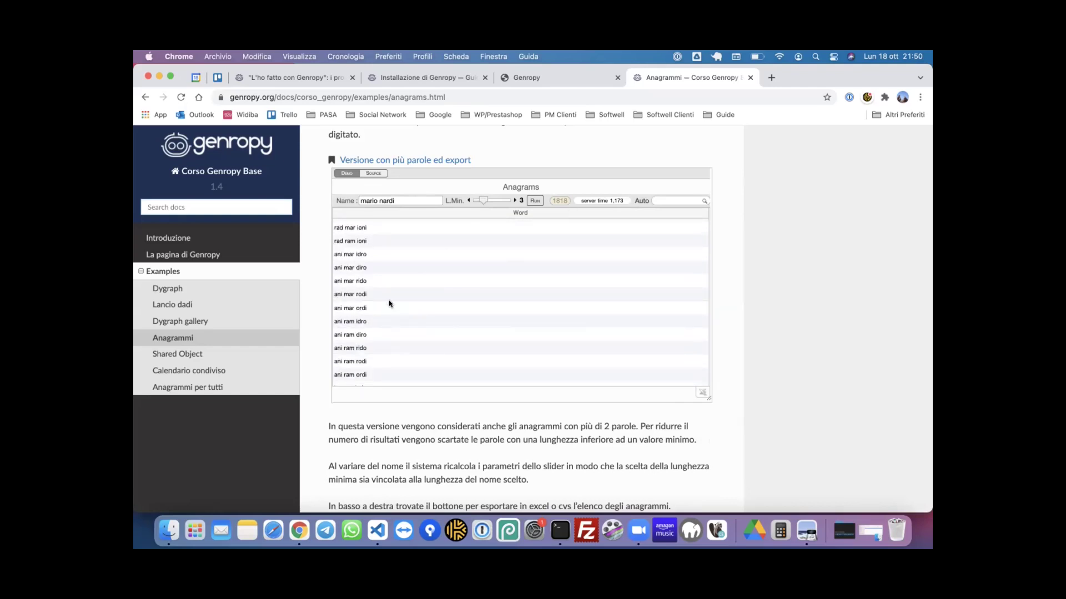
scroll(390, 303, "down", 3)
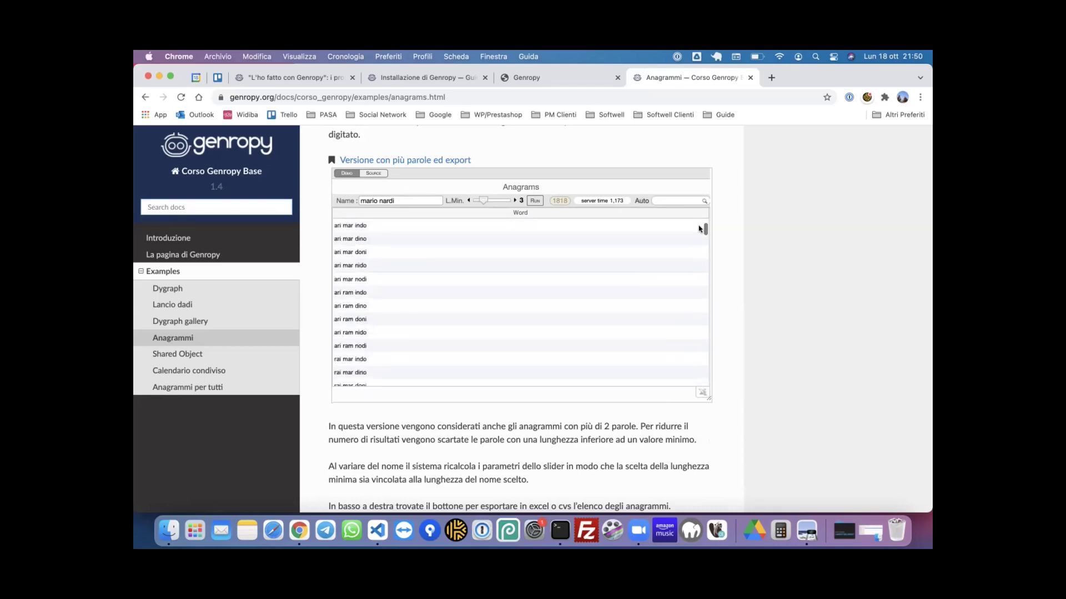
- Scroll through the anagram result grid, then select the text in the Name field
left_click_drag(704, 229, 698, 397)
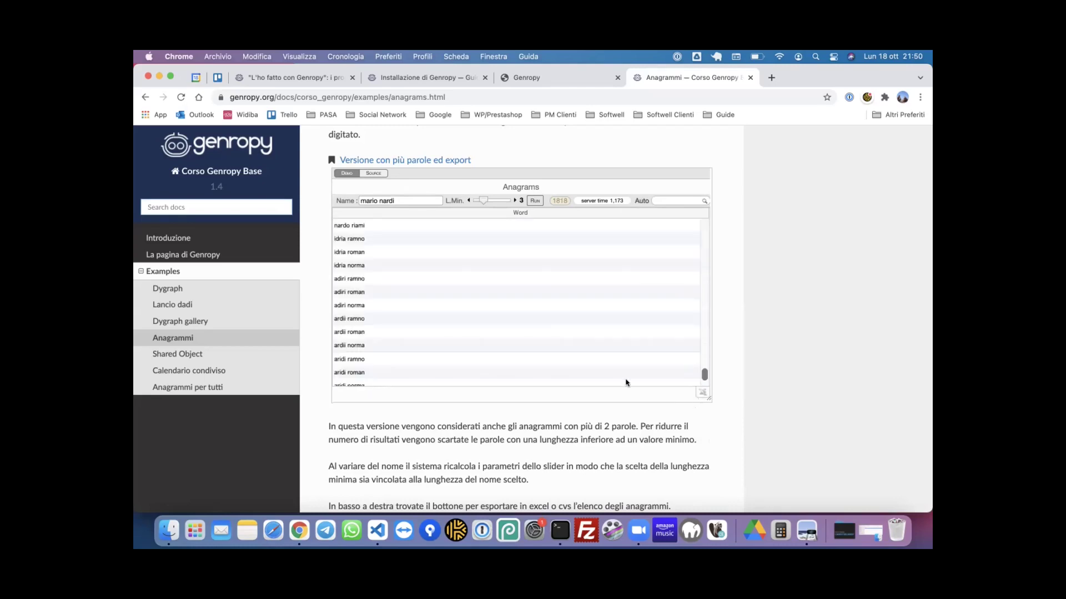
scroll(547, 336, "down", 1)
scroll(546, 335, "down", 3)
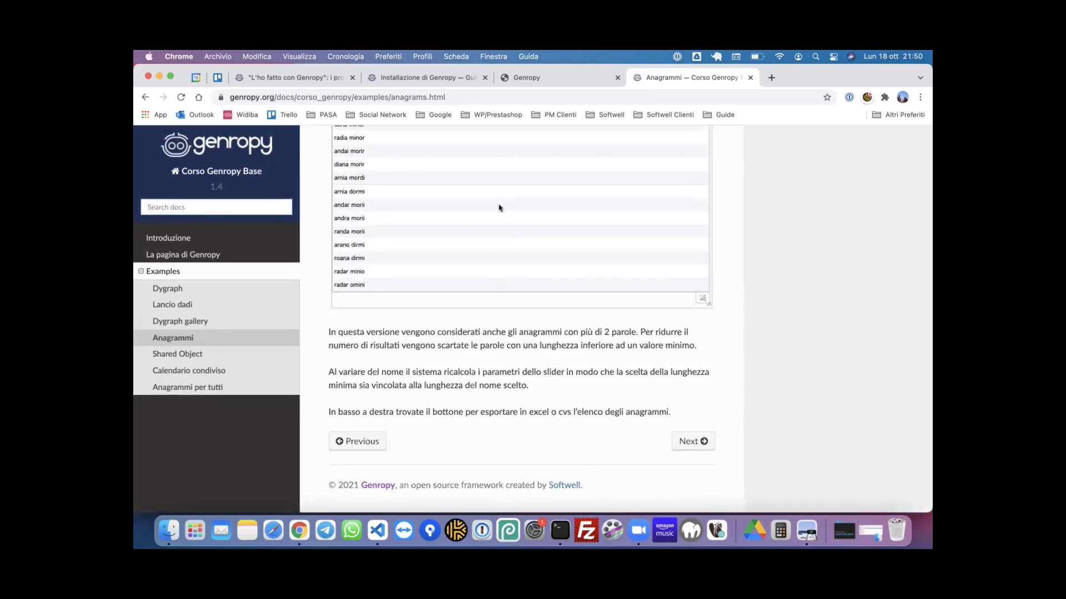
scroll(468, 349, "up", 2)
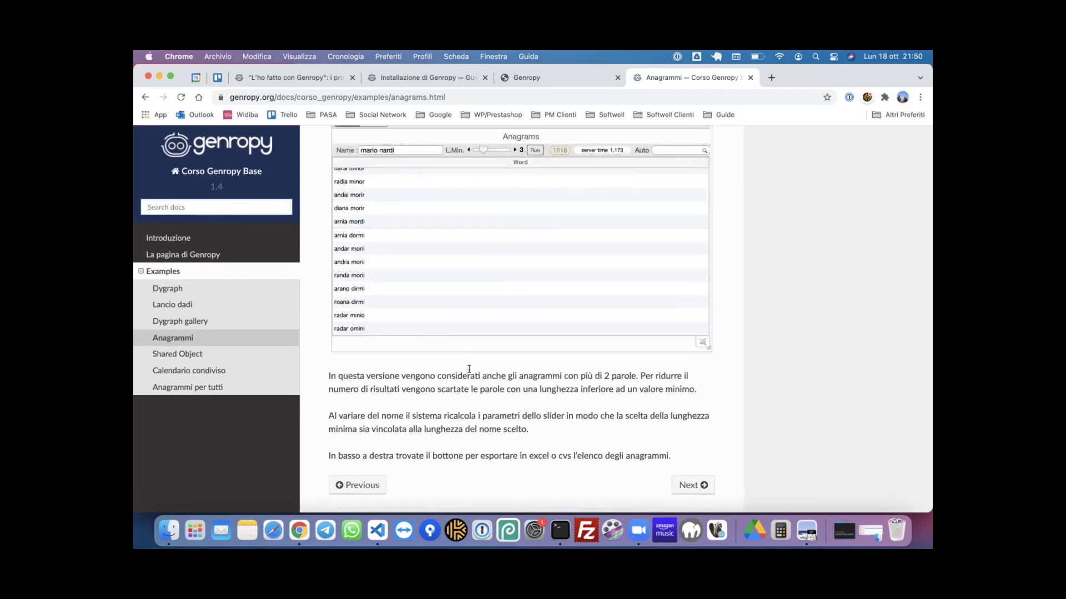
scroll(472, 378, "up", 2)
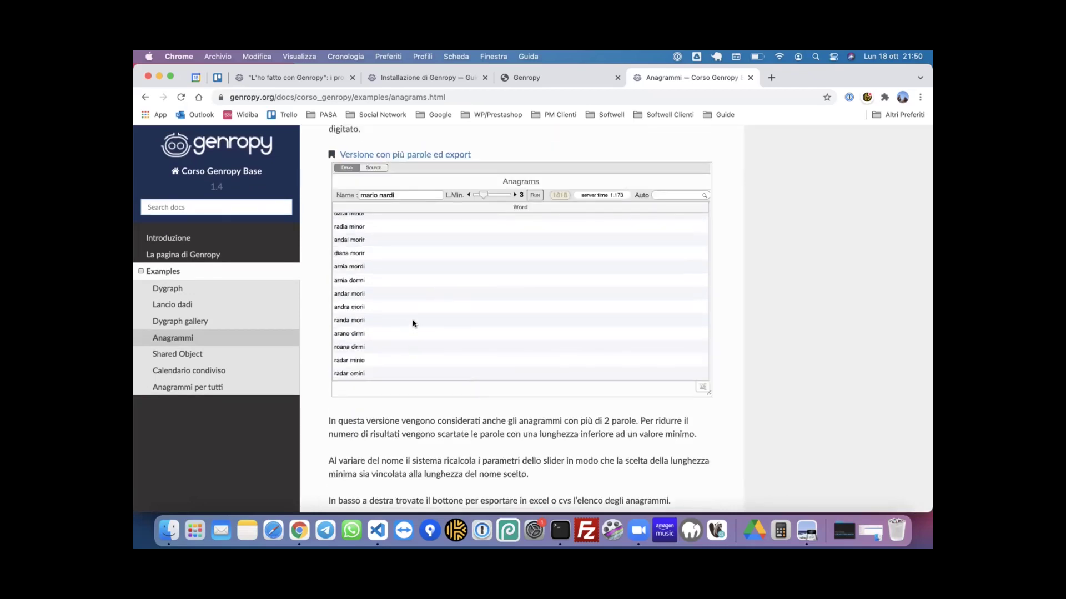
scroll(410, 278, "down", 1)
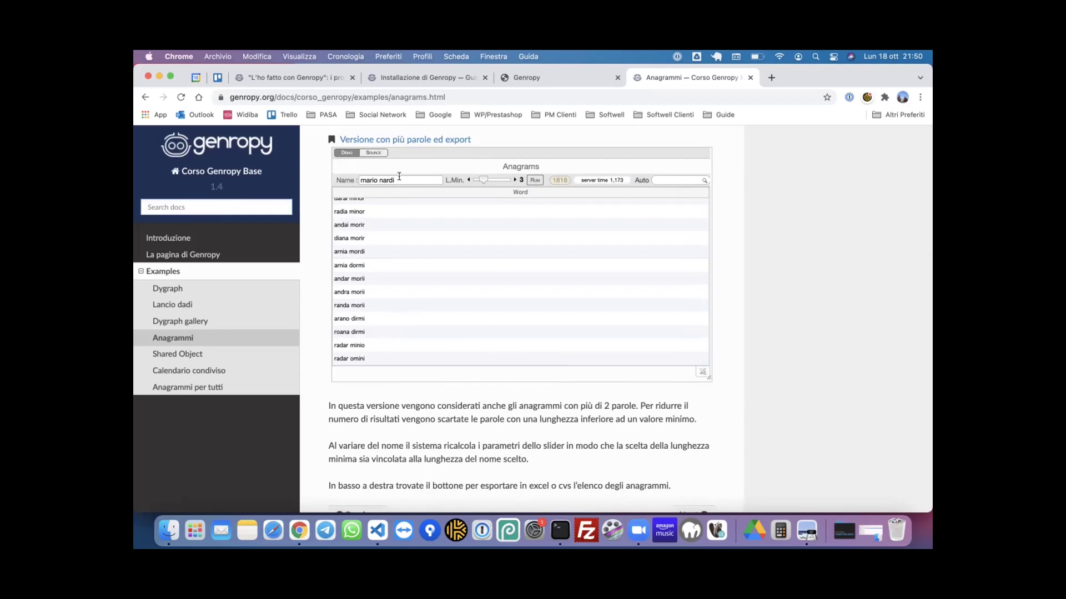
key("alt+shift+Left")
key("alt+shift+Left")
left_click(673, 178)
type("dormi")
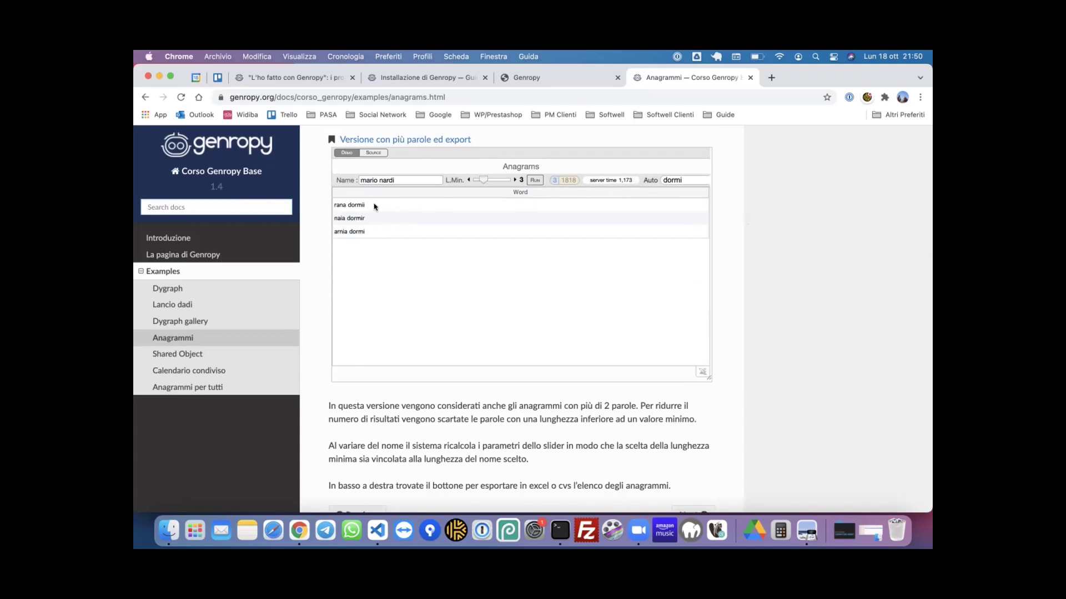
double_click(677, 179)
type("naia")
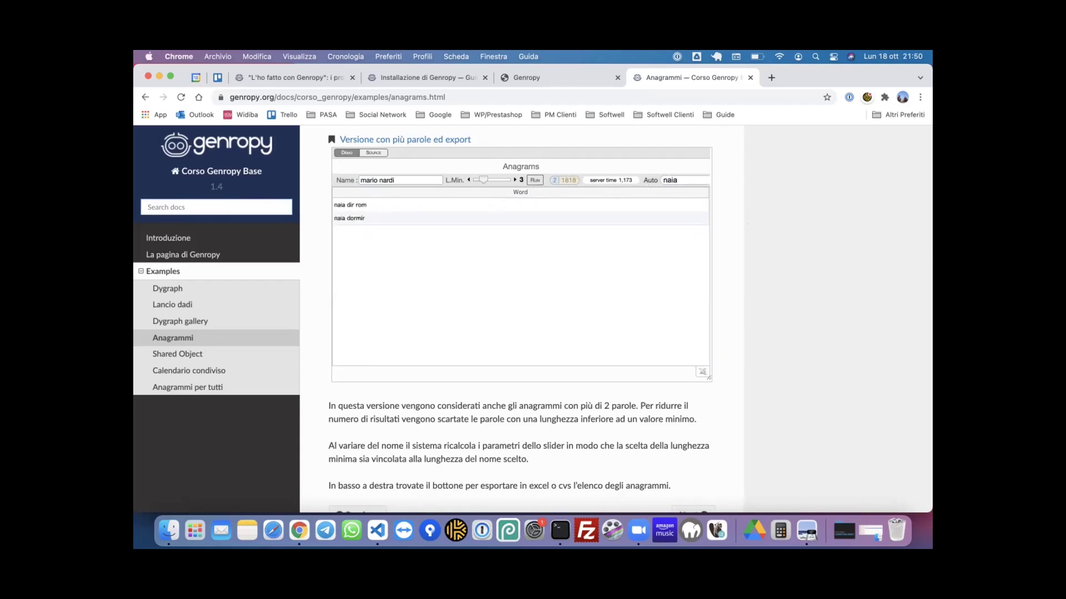
double_click(678, 176)
key("BackSpace")
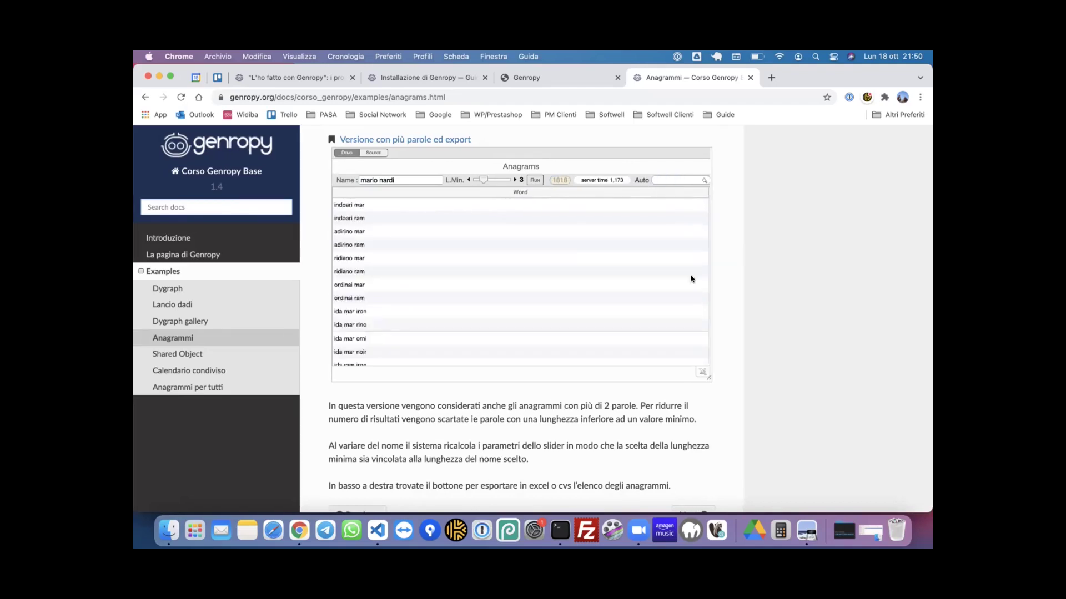
- Export the anagram list and open the downloaded export_27.xls file in Excel
left_click(701, 371)
left_click(585, 299)
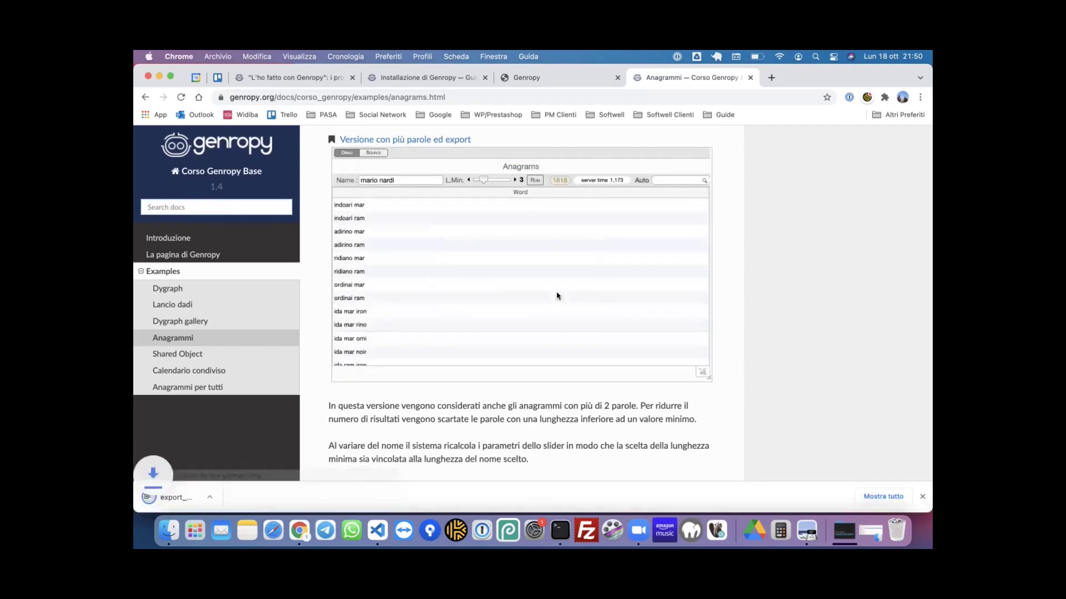
left_click(209, 489)
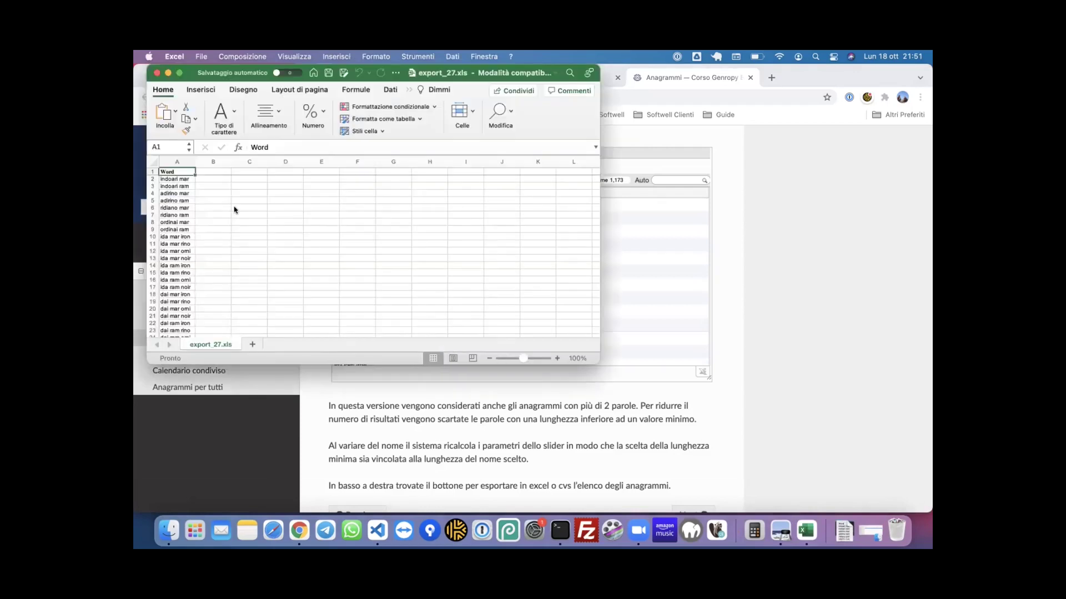
- Scroll through the export_27.xls anagrams workbook, then close it
scroll(187, 230, "down", 10)
scroll(188, 231, "down", 20)
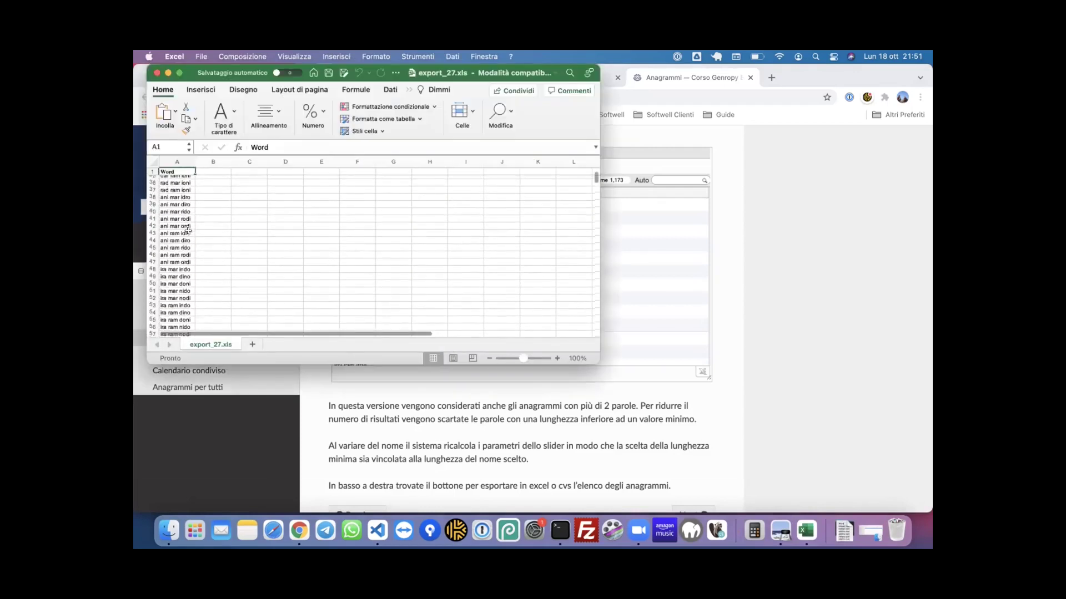
scroll(188, 230, "down", 20)
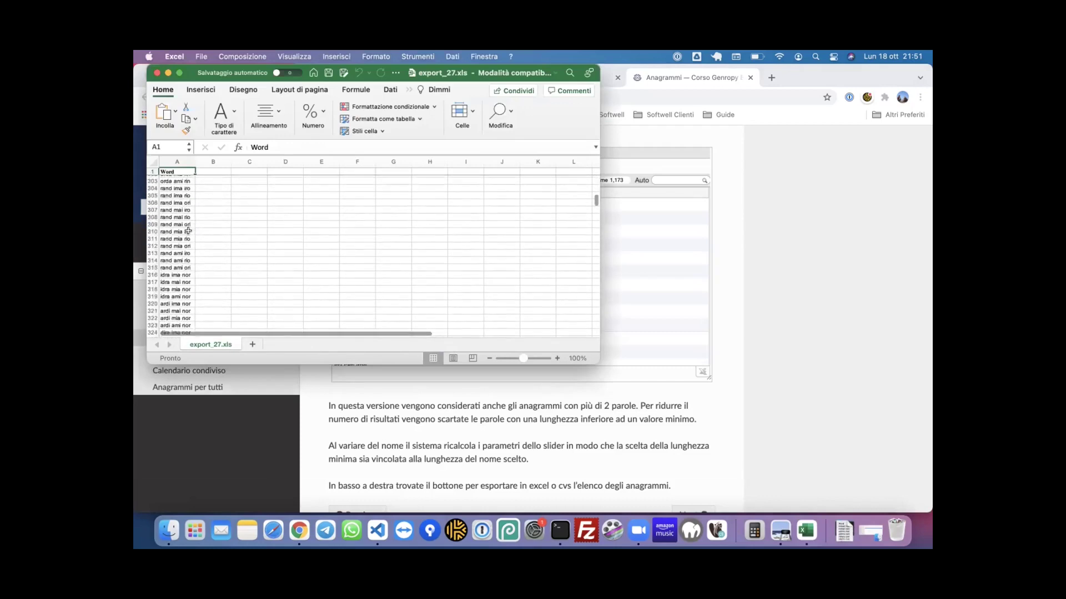
scroll(187, 230, "down", 20)
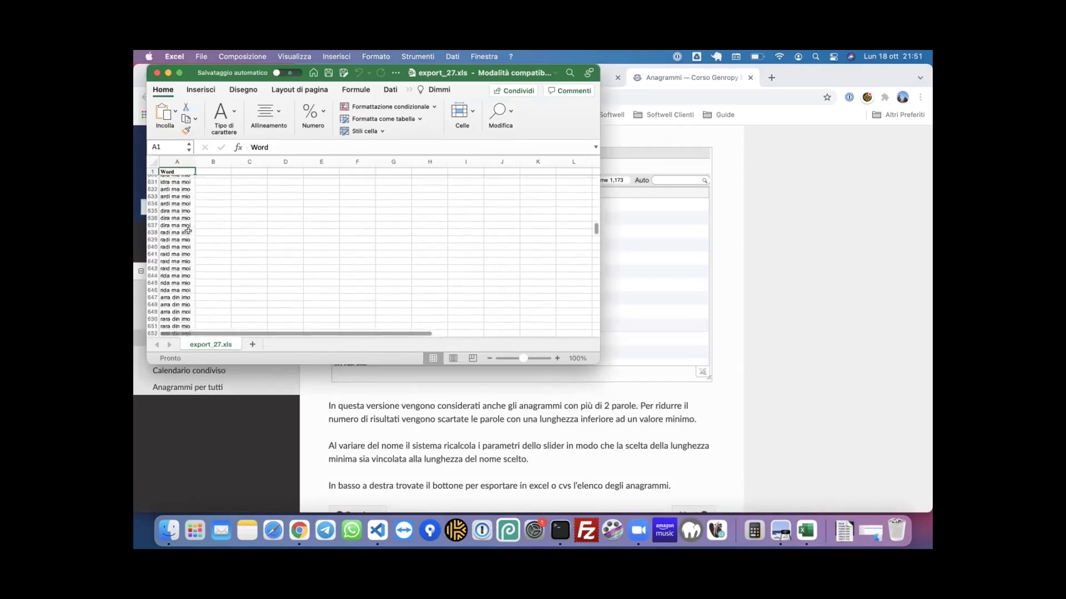
scroll(187, 230, "down", 20)
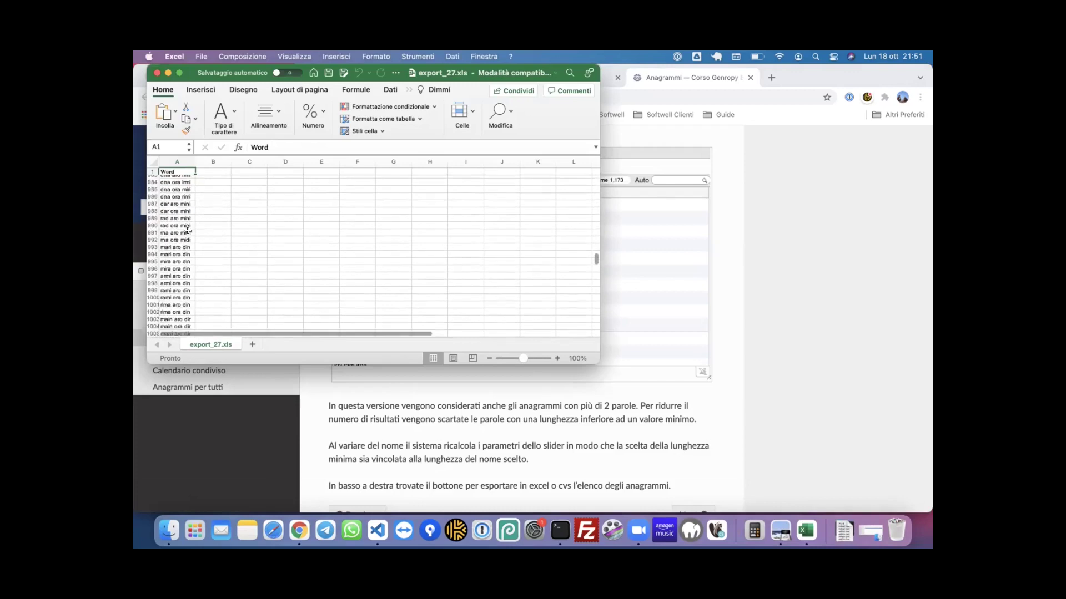
scroll(187, 231, "down", 20)
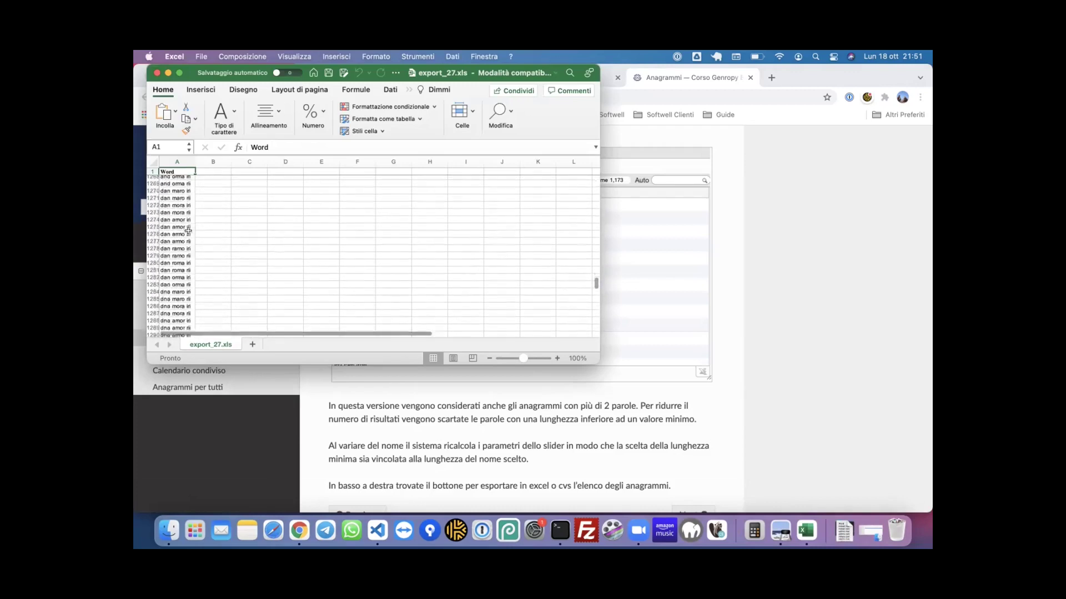
scroll(188, 231, "down", 20)
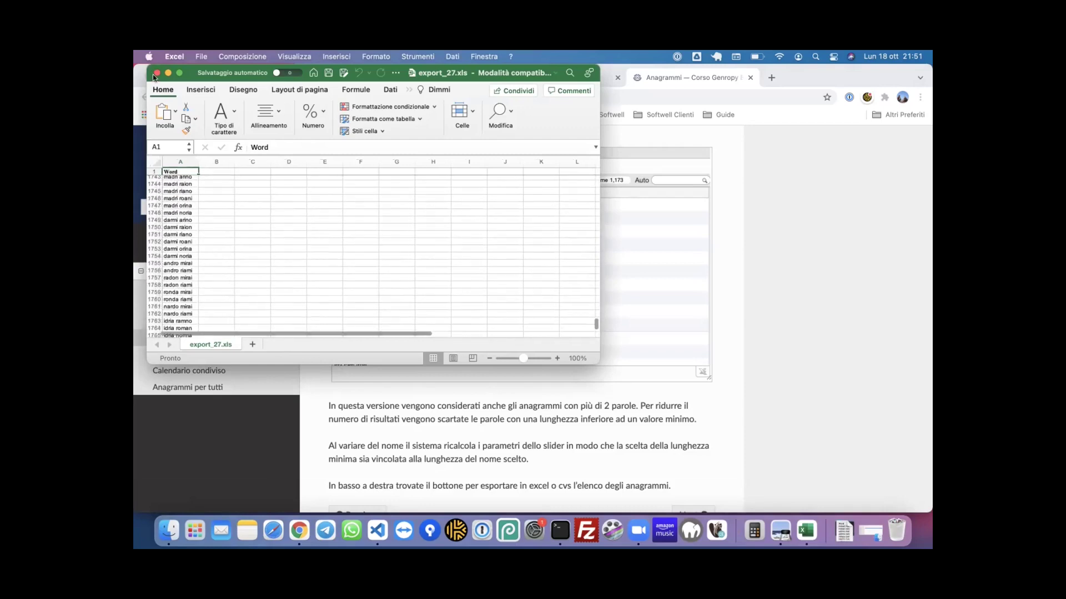
key("super+w")
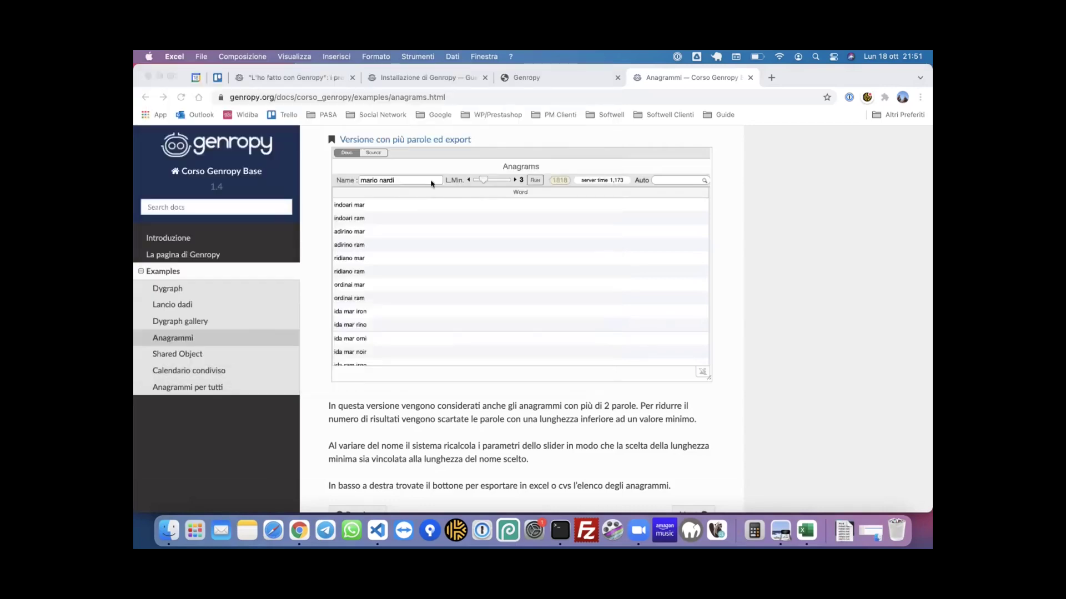
- Switch the multi-word Anagrammi example to its Source view
left_click(384, 156)
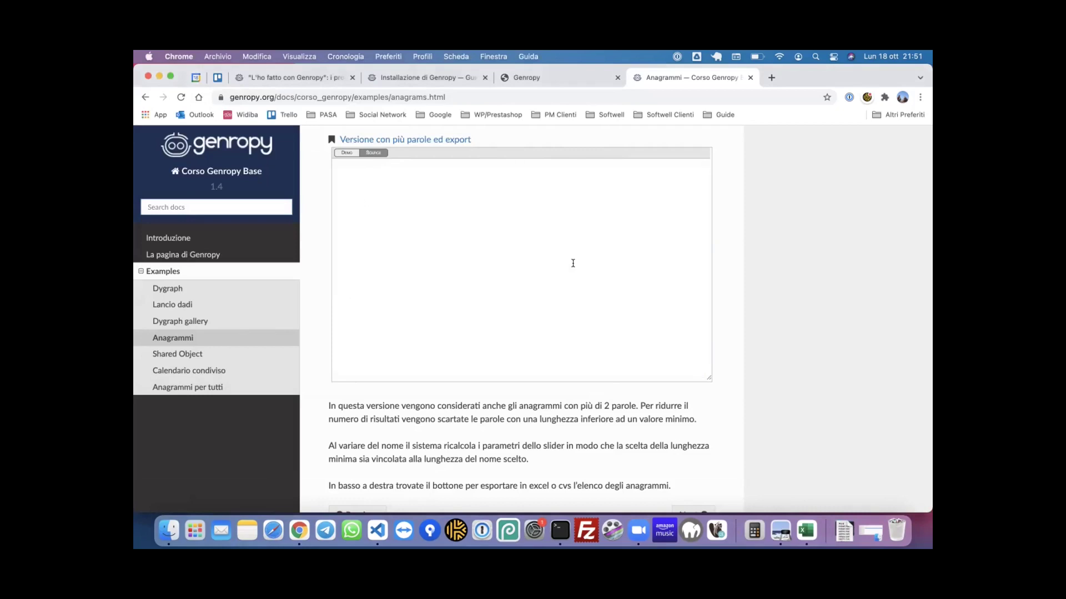
scroll(644, 272, "down", 5)
scroll(643, 272, "up", 5)
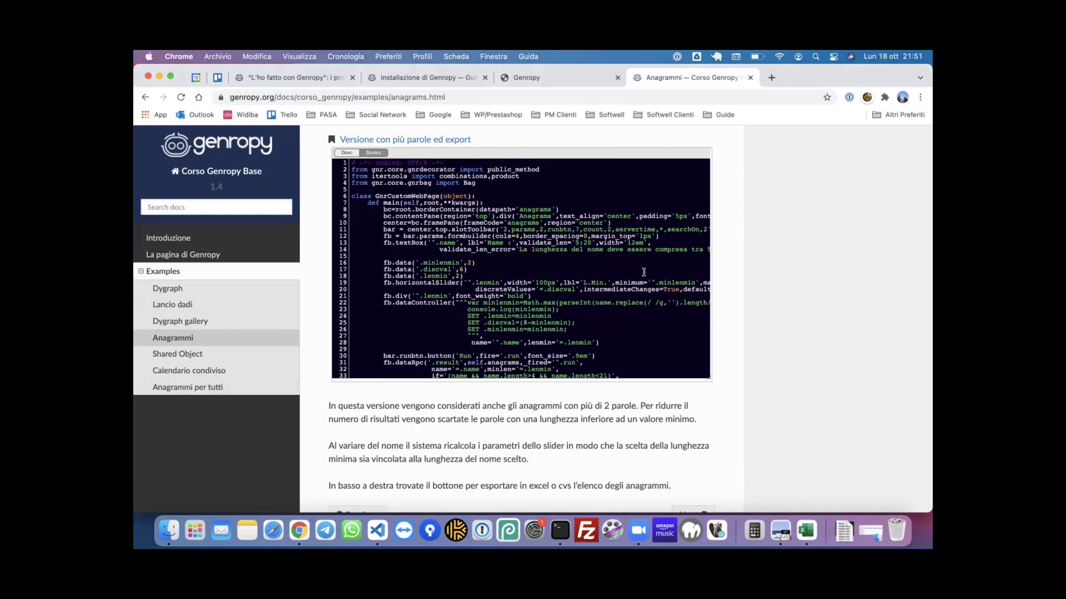
scroll(644, 272, "down", 3)
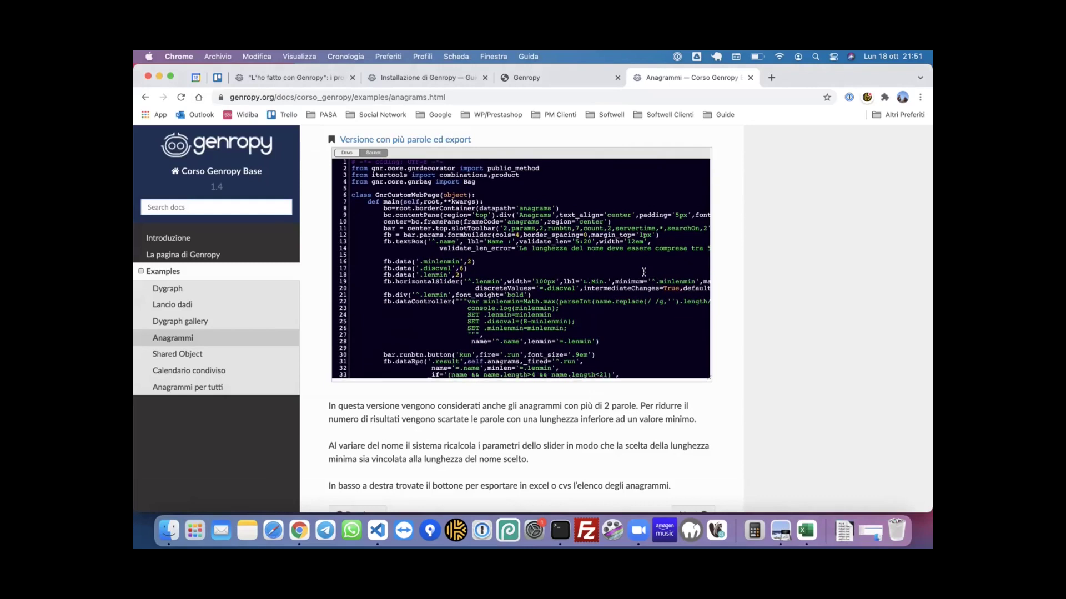
scroll(643, 272, "down", 1)
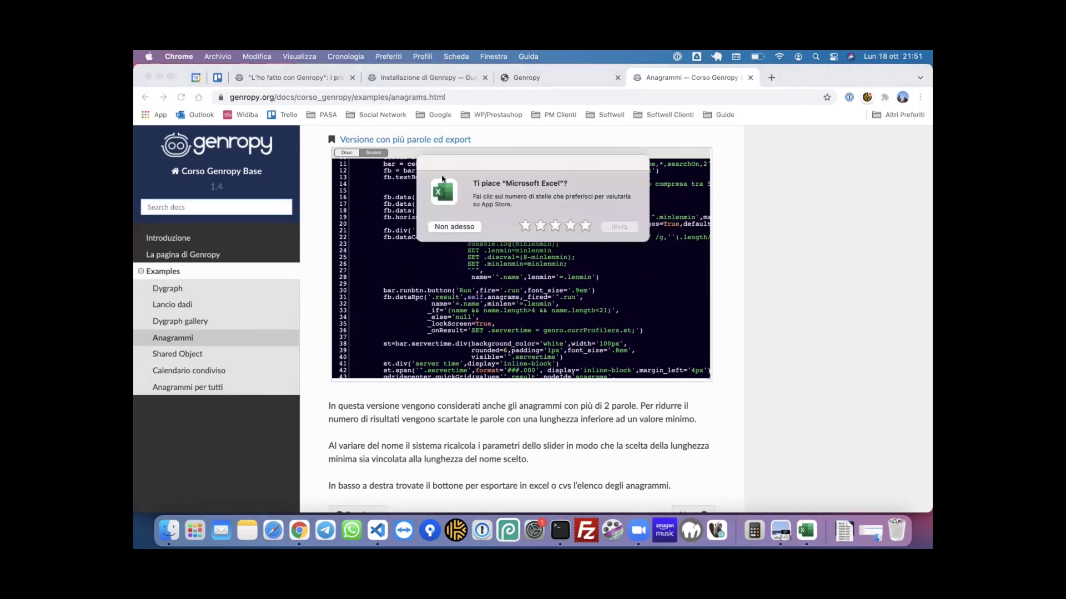
- Dismiss the Excel rating prompt and read through the Anagrammer class source code
left_click(458, 228)
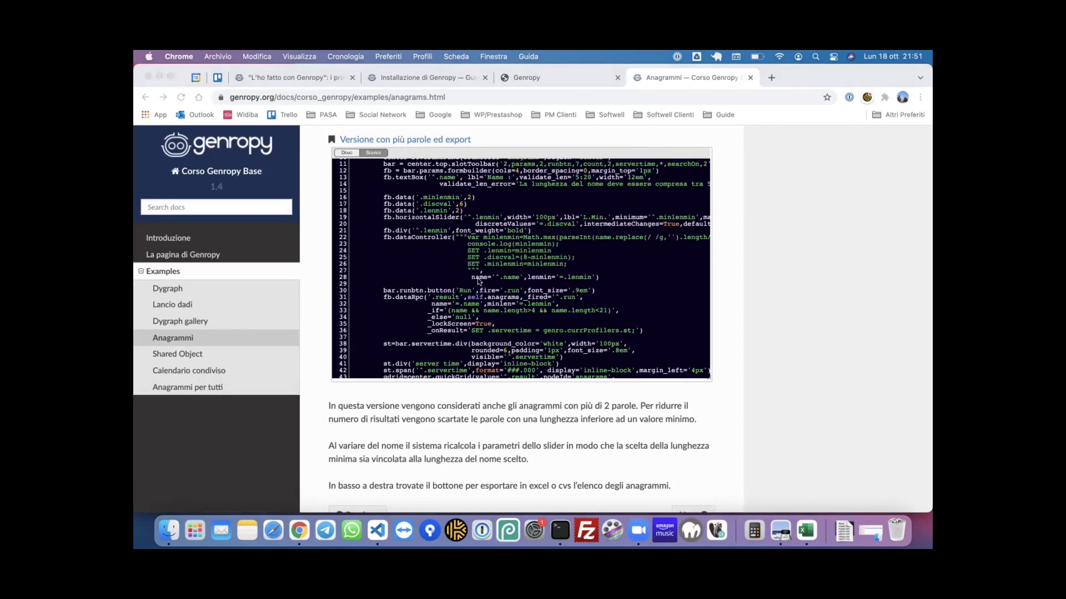
scroll(477, 278, "down", 4)
scroll(477, 282, "down", 1)
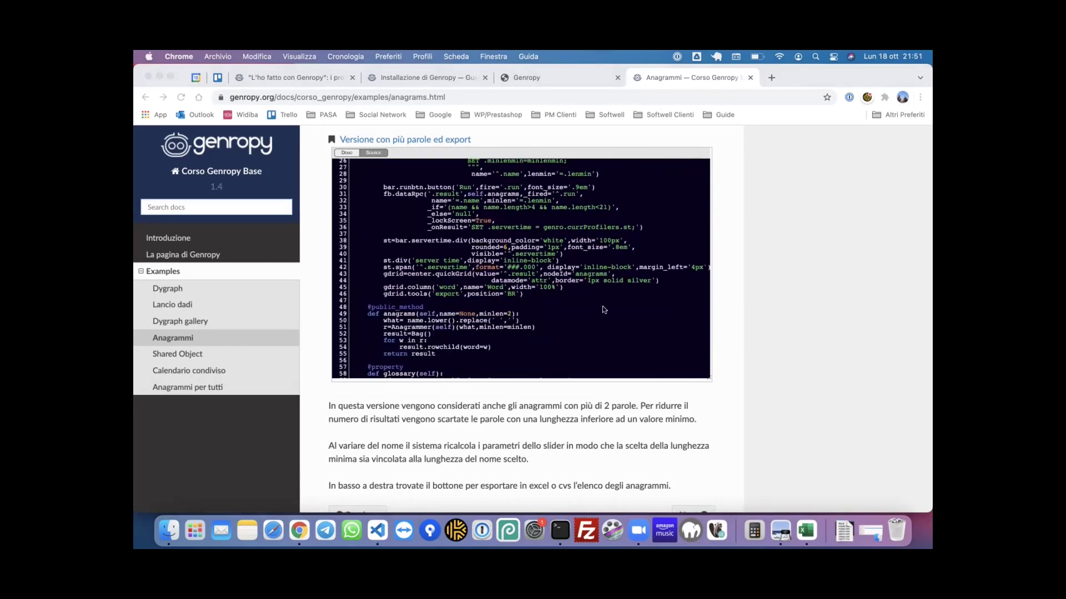
scroll(625, 315, "down", 2)
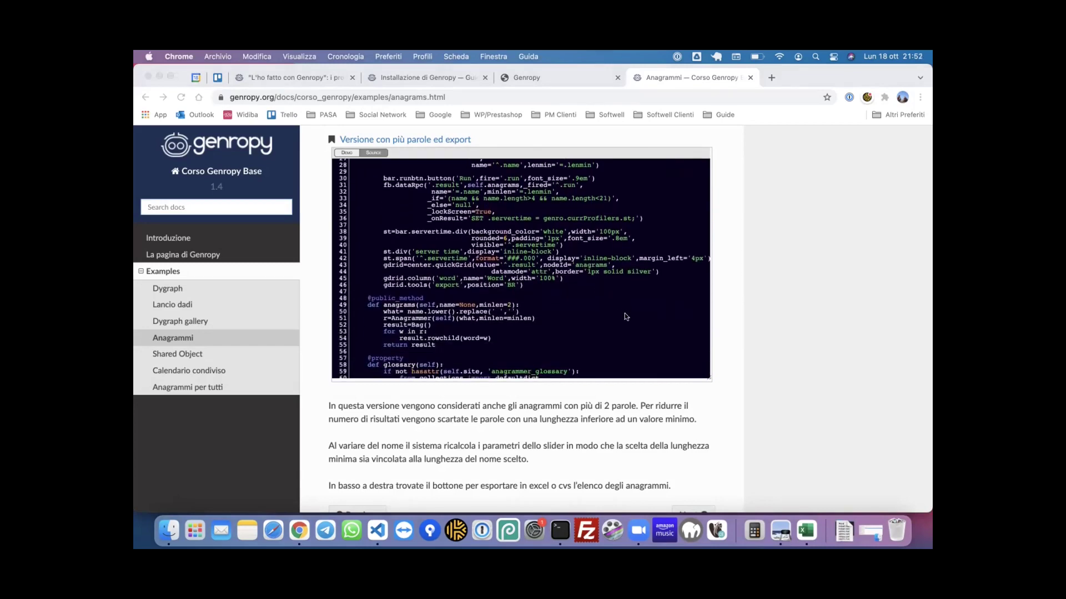
scroll(625, 314, "down", 5)
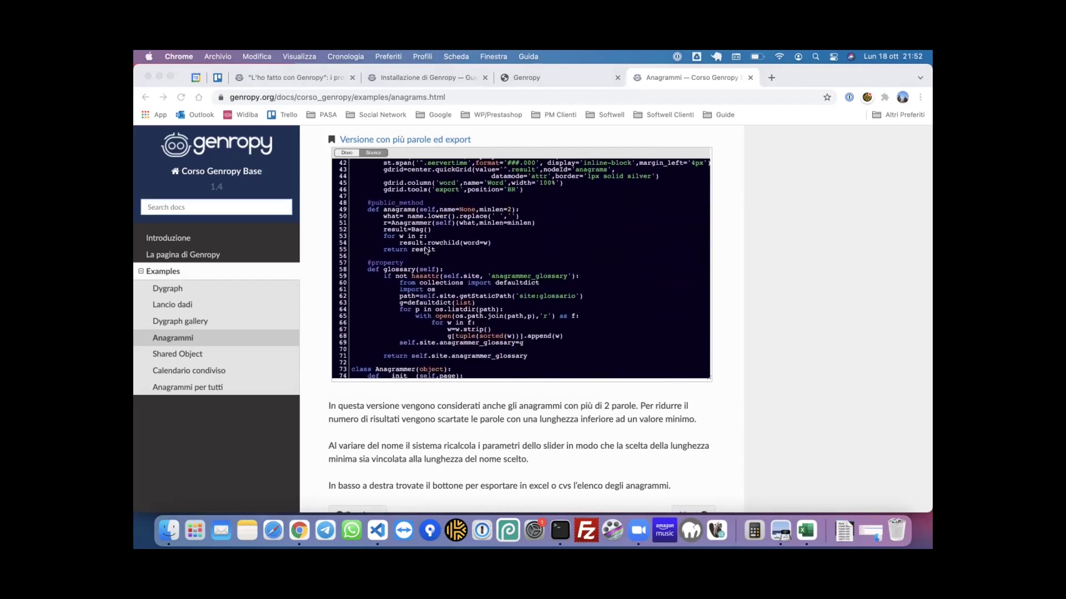
scroll(478, 281, "down", 3)
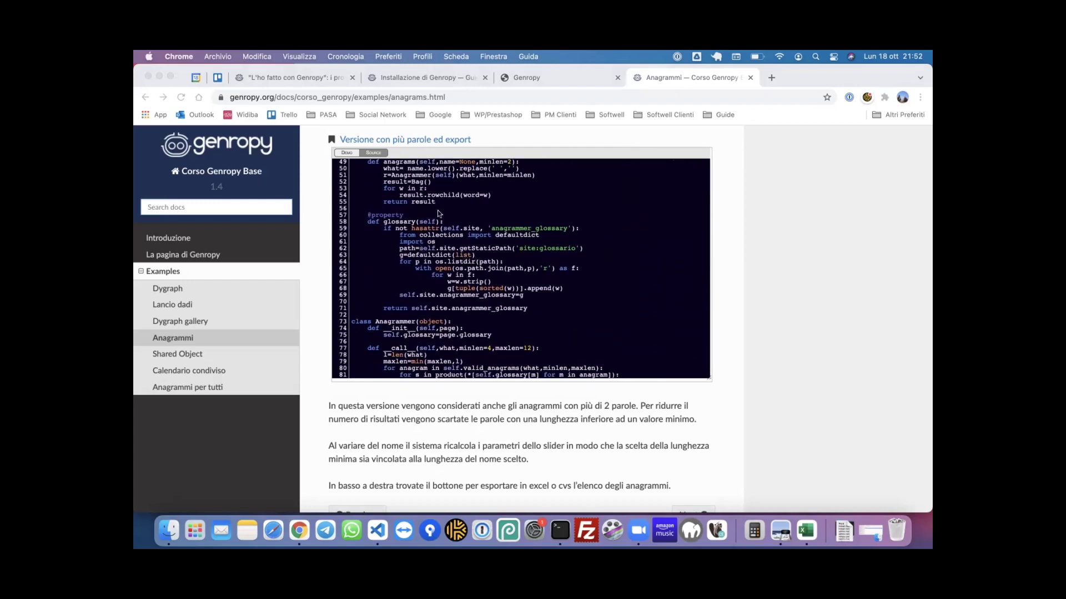
scroll(438, 214, "down", 5)
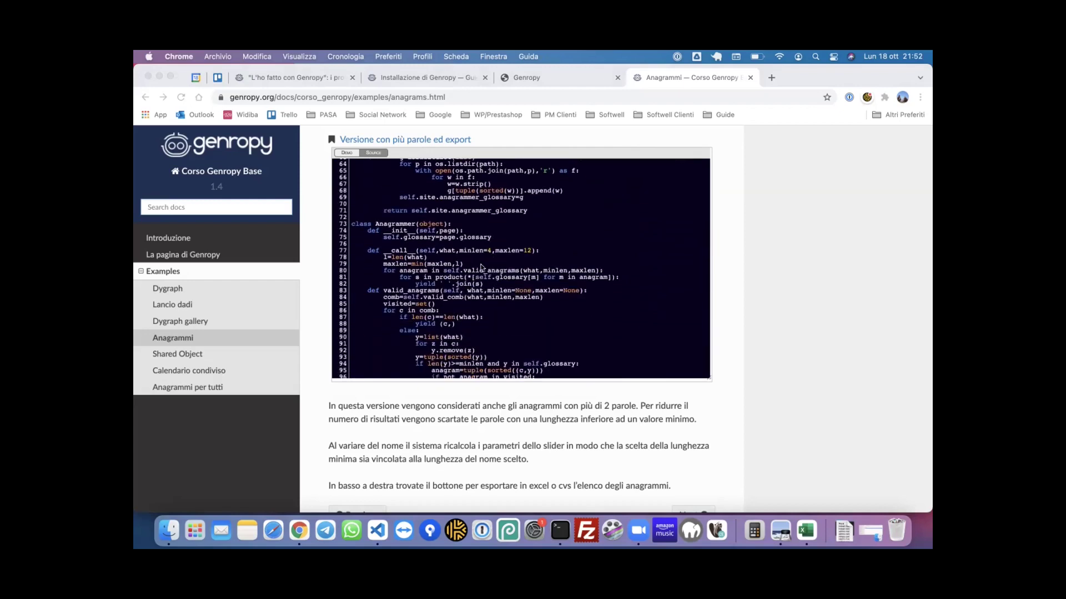
scroll(480, 268, "down", 6)
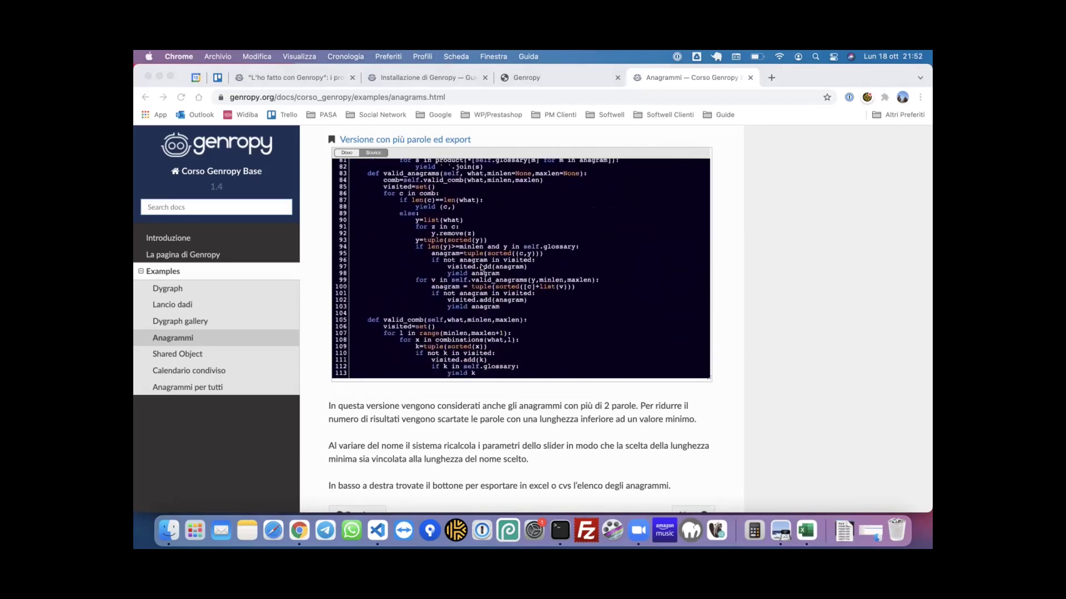
scroll(531, 220, "up", 3)
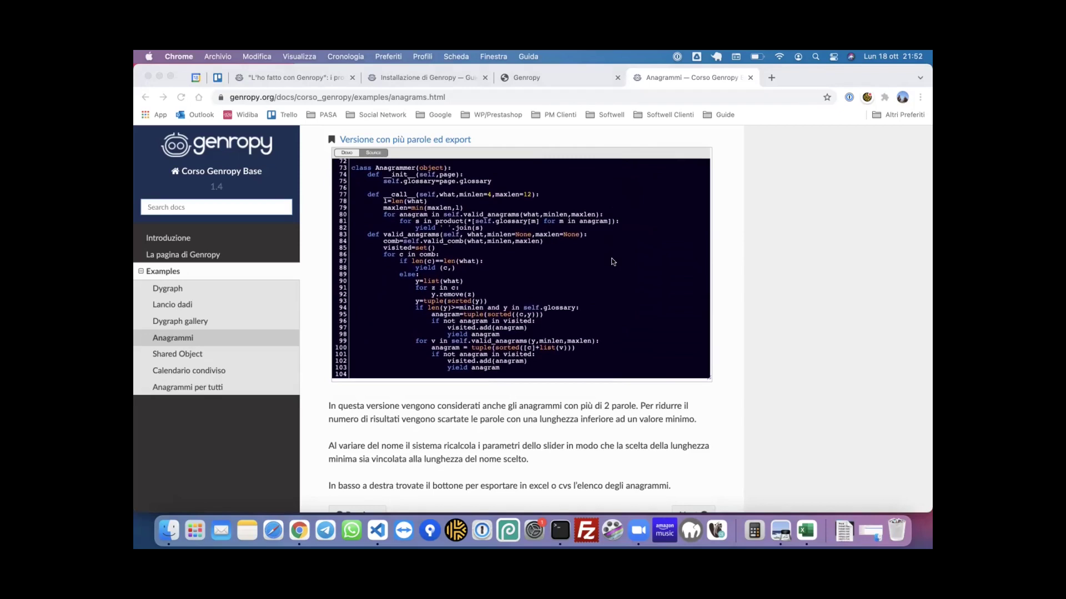
scroll(613, 262, "down", 3)
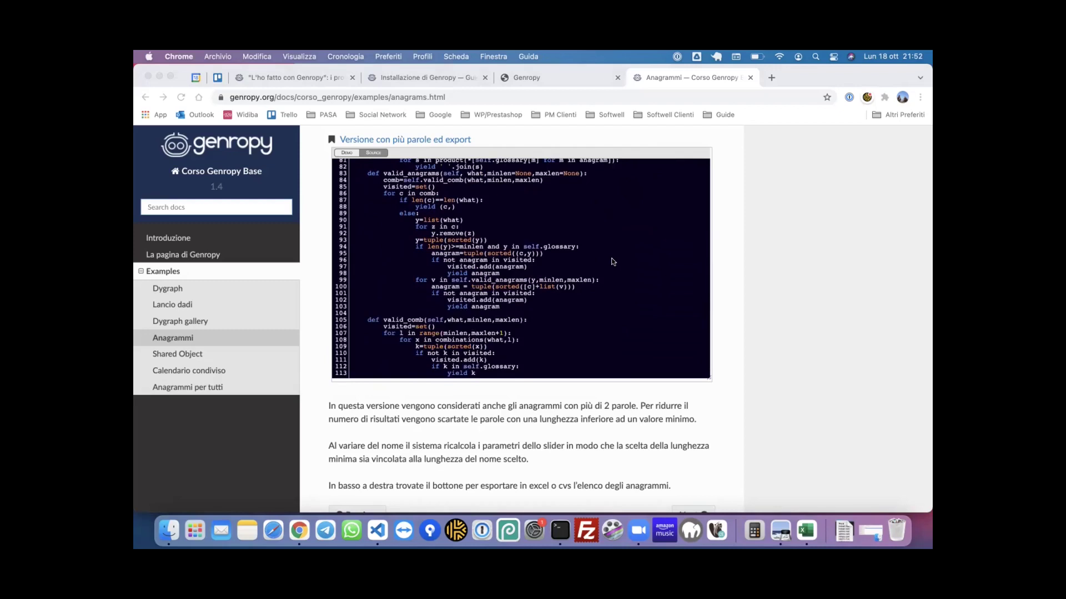
- Switch through the Chrome tabs to the Genropy community blog post
left_click(554, 85)
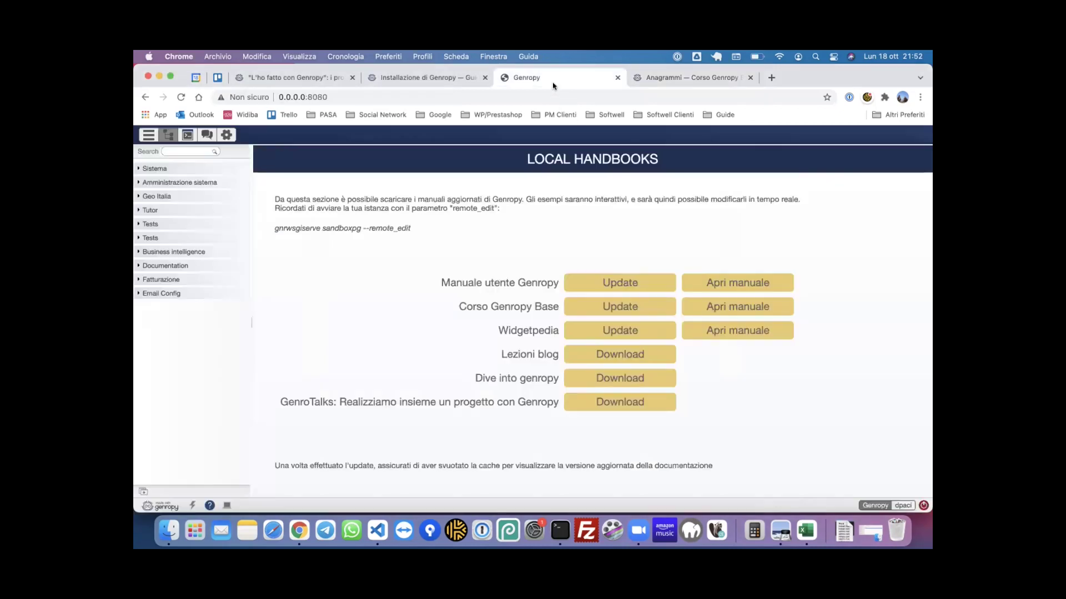
left_click(428, 81)
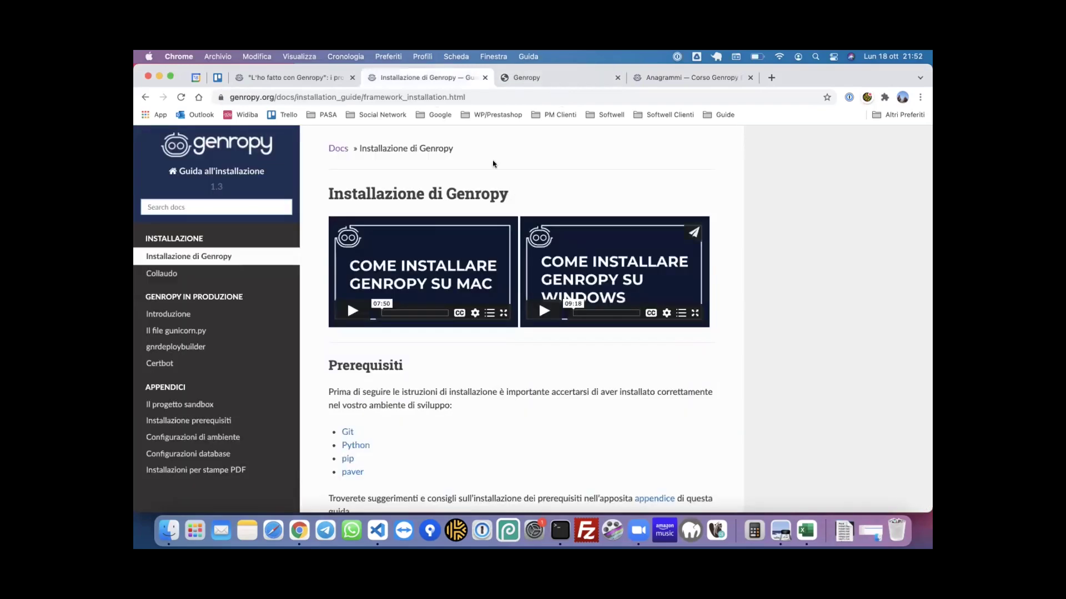
left_click(307, 77)
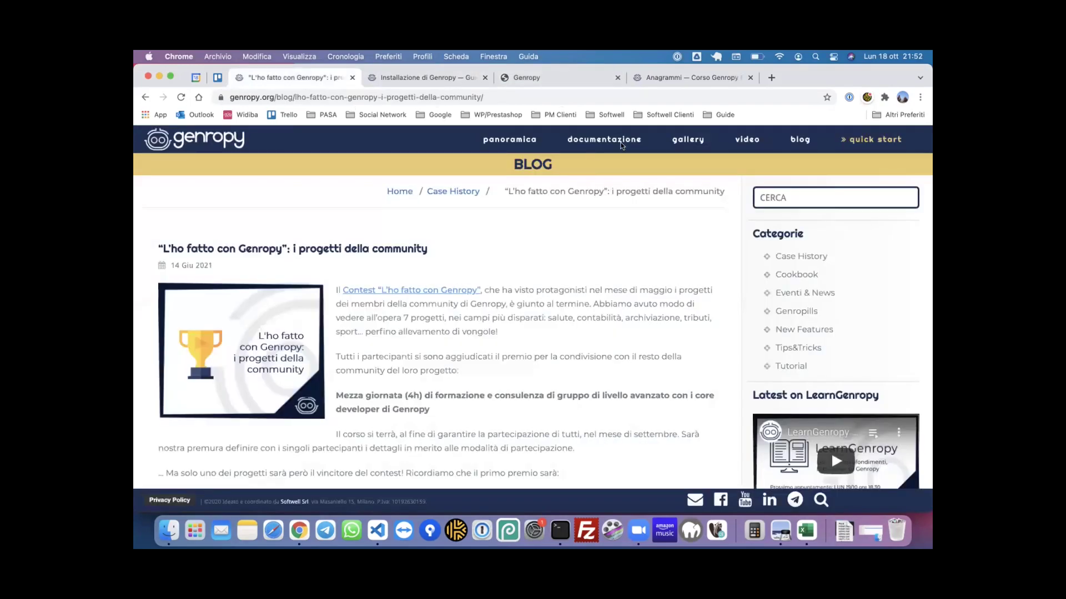
- Open the gallery's CHIAMATE REMOTE 'cpu times' example and look over its code
left_click(696, 144)
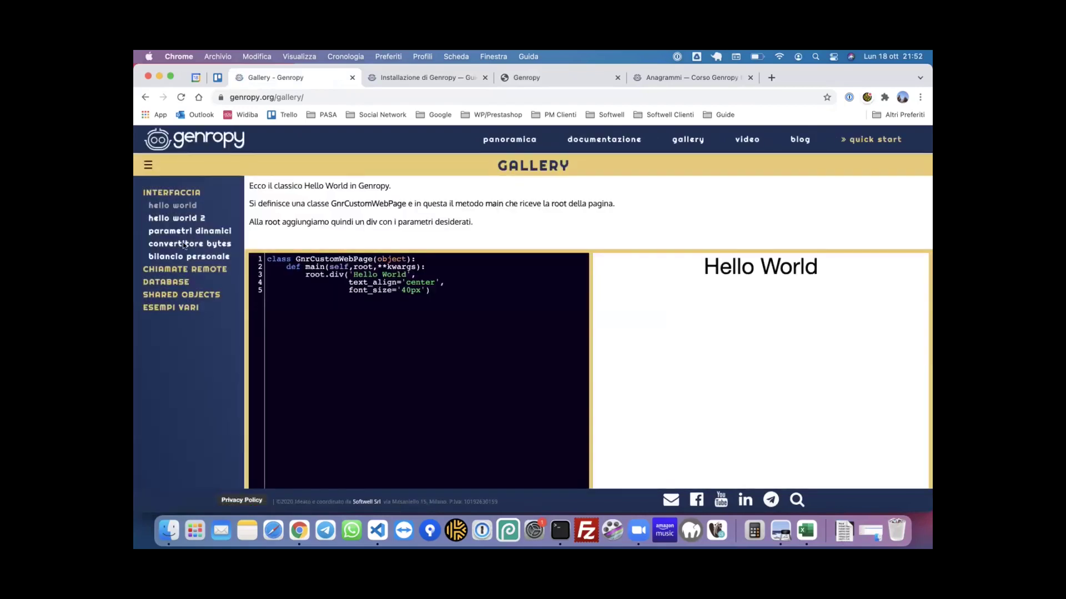
left_click(182, 268)
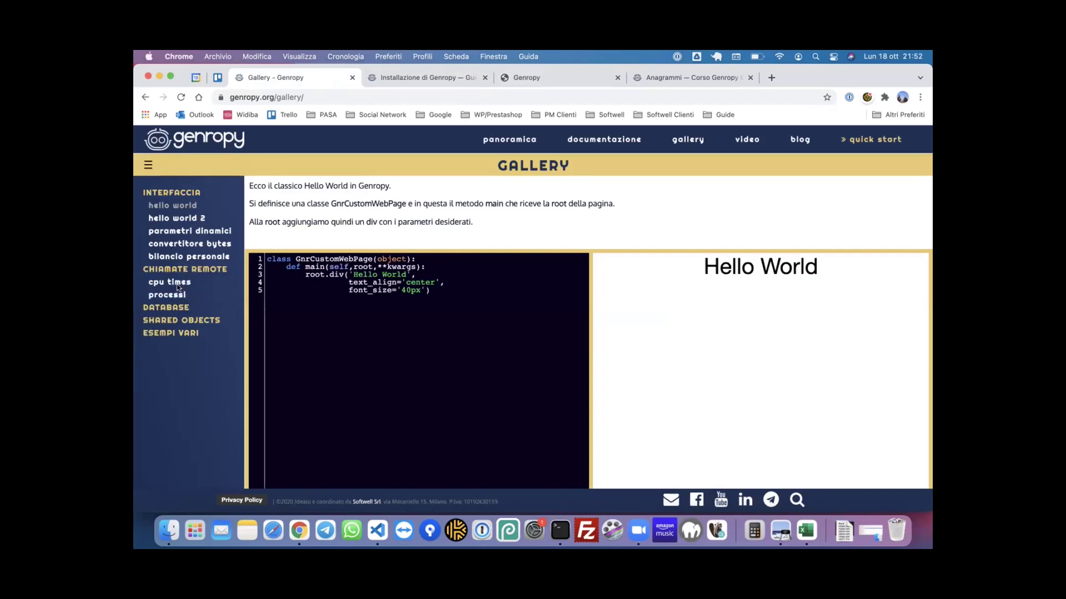
left_click(172, 282)
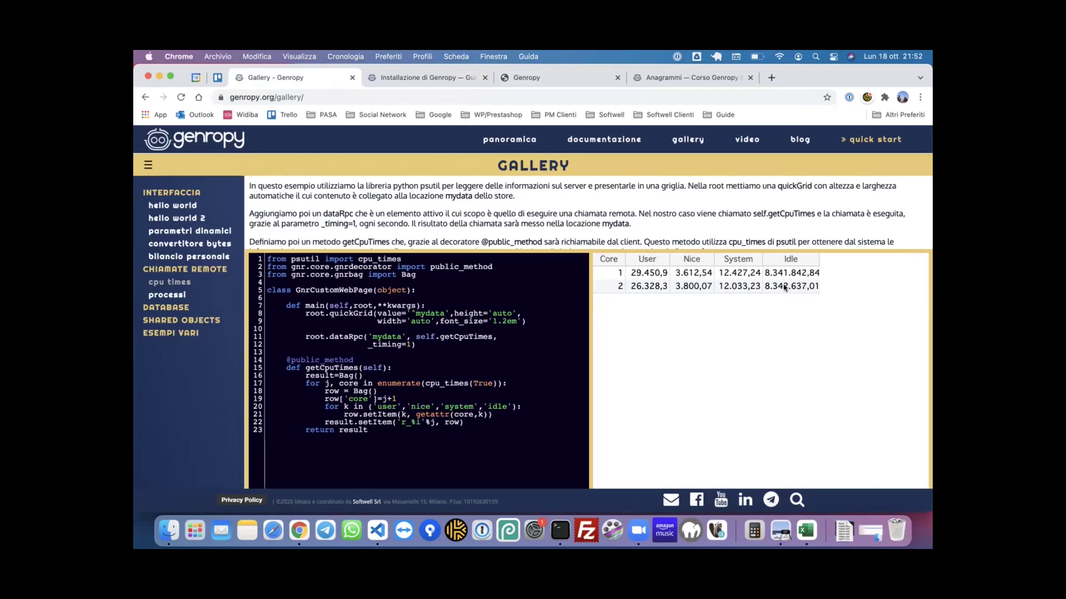
scroll(542, 371, "down", 1)
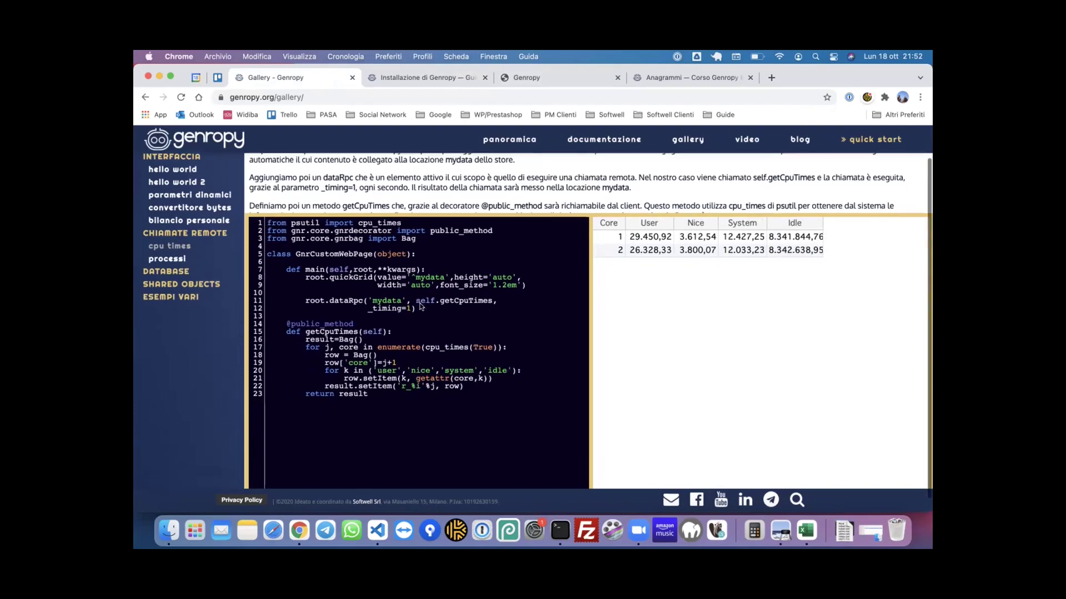
scroll(706, 292, "up", 1)
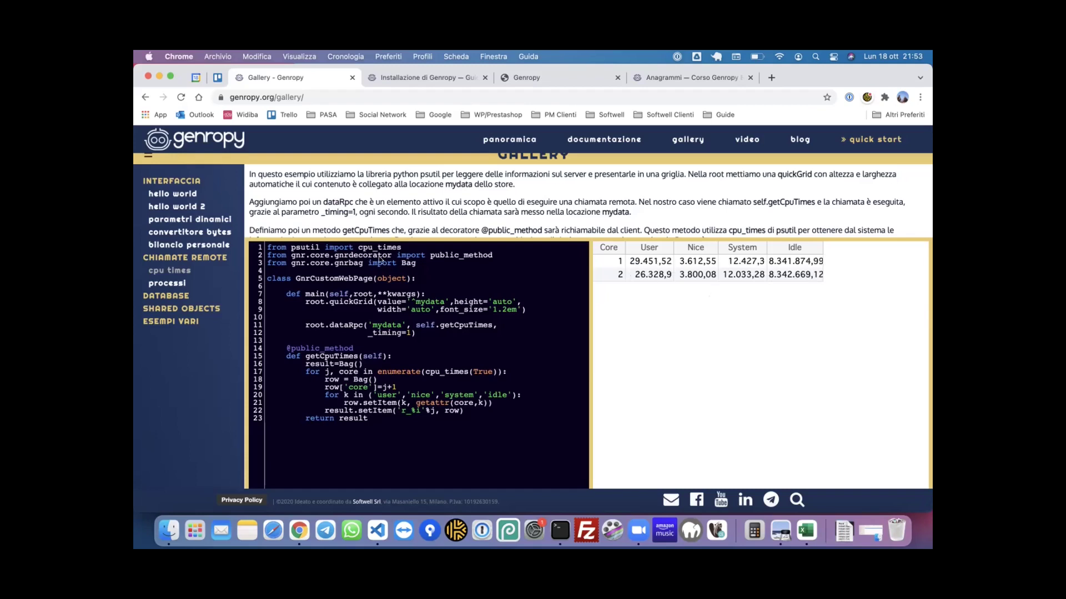
left_click(169, 283)
scroll(562, 353, "down", 2)
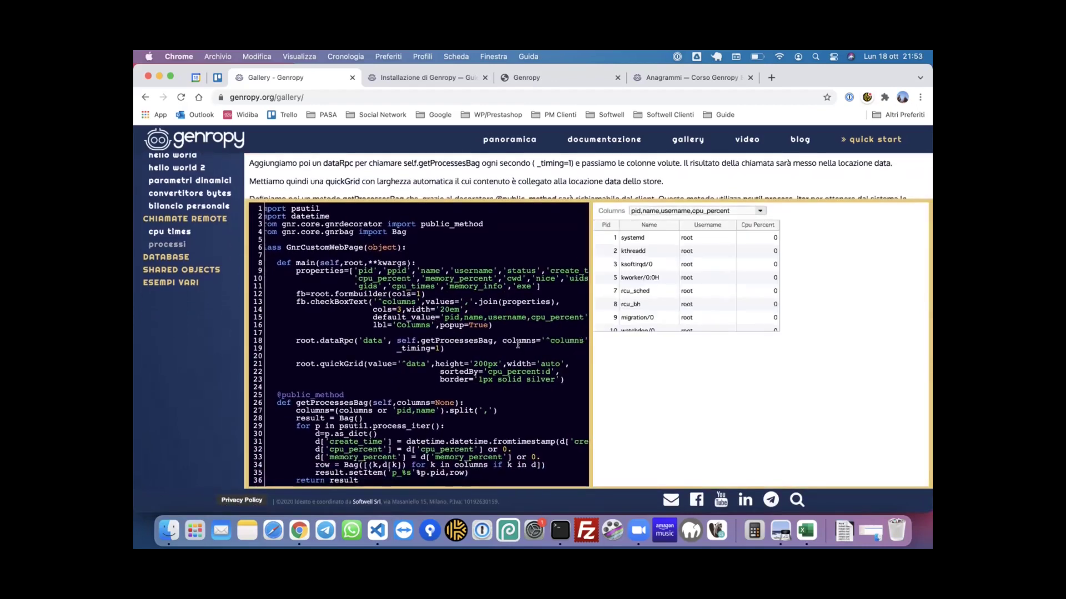
scroll(518, 344, "right", 3)
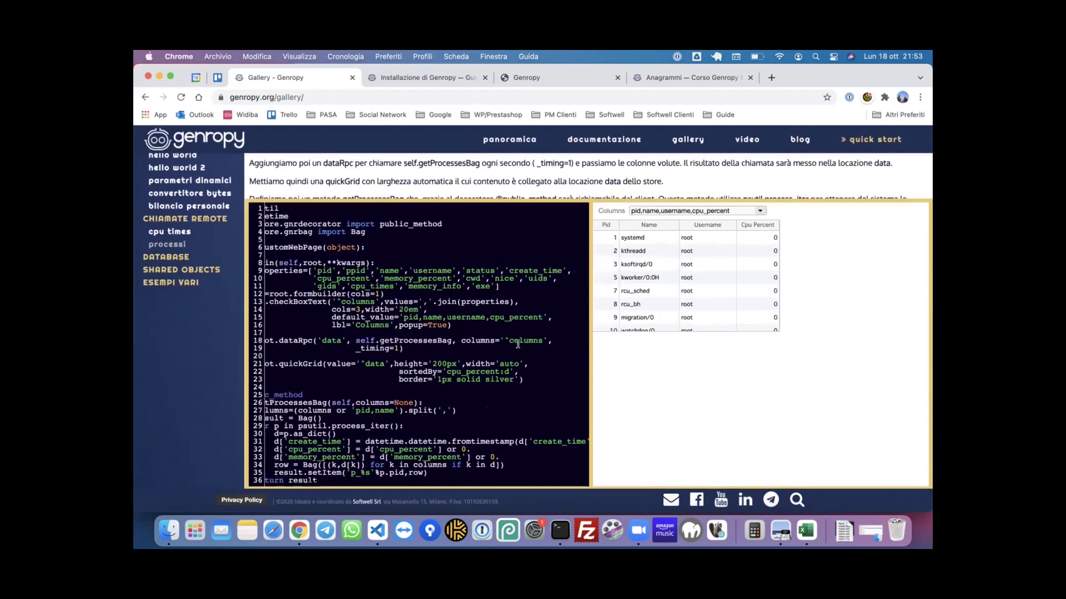
scroll(518, 344, "left", 3)
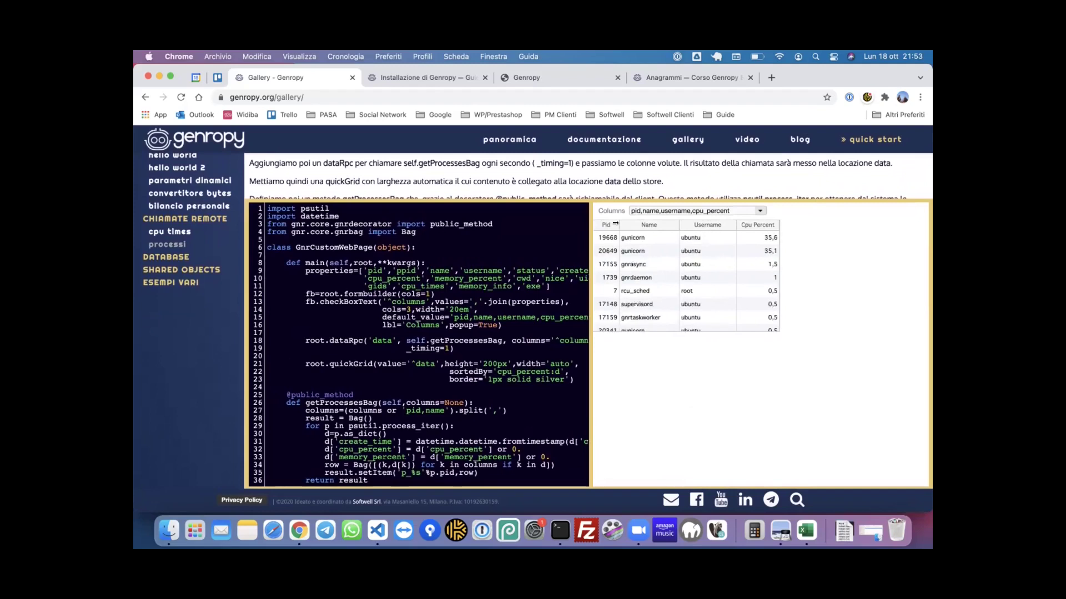
left_click(755, 211)
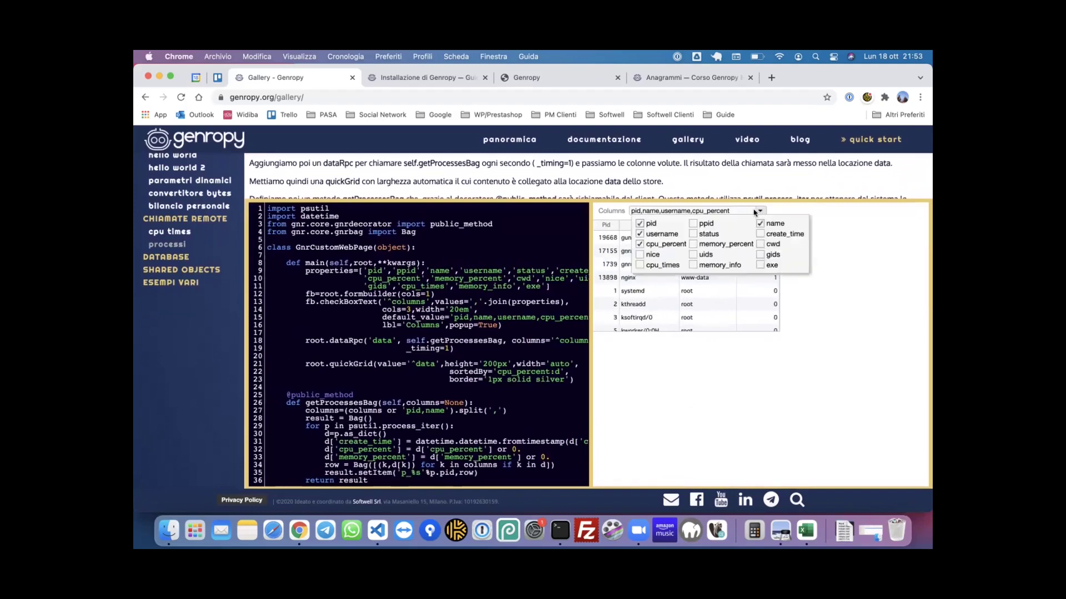
left_click(703, 224)
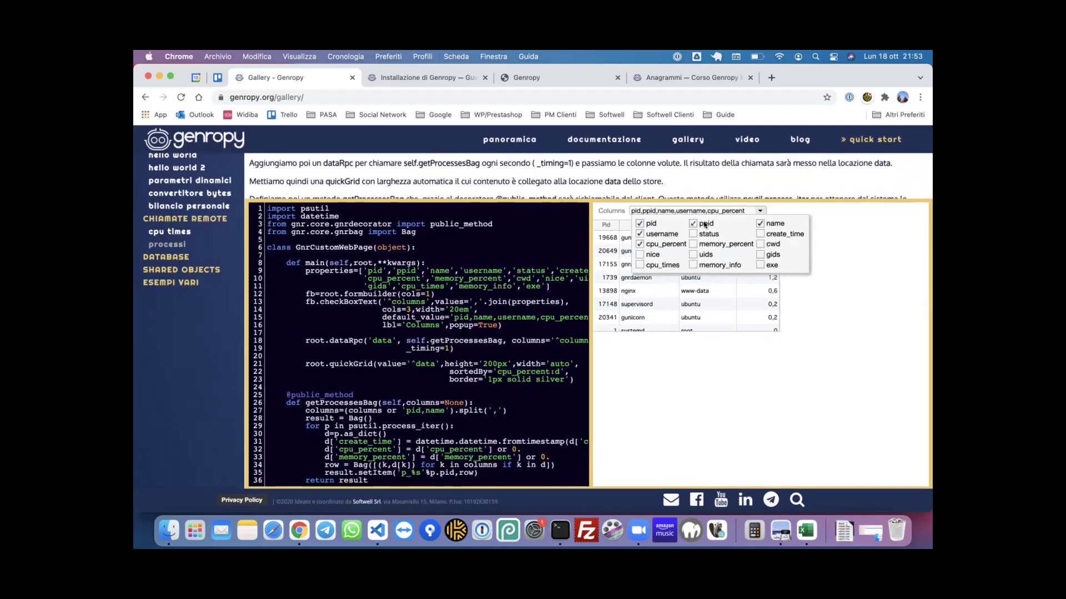
left_click(693, 233)
left_click(694, 244)
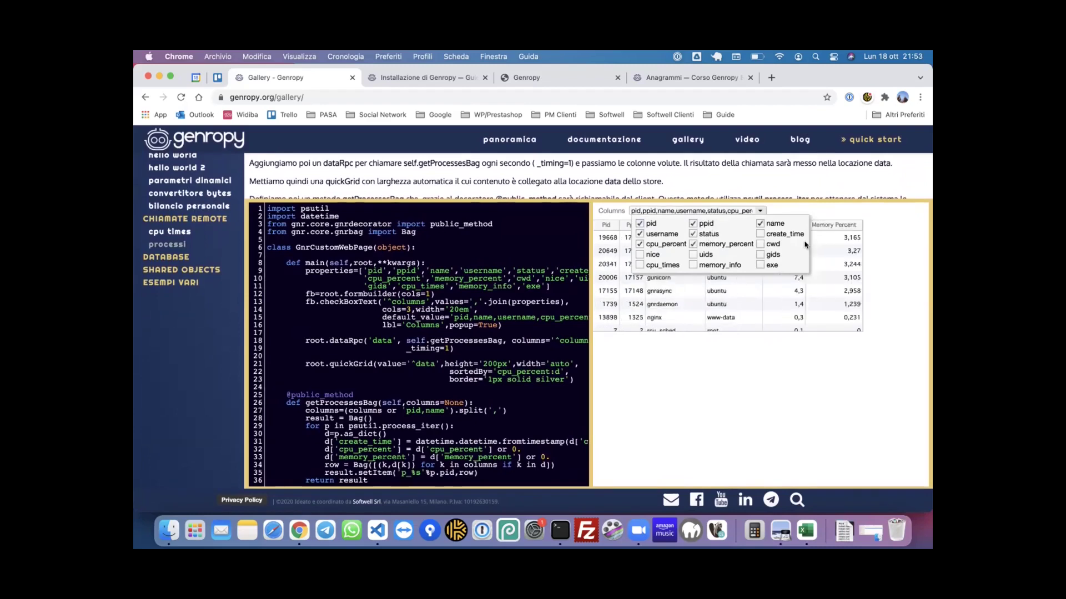
left_click(760, 211)
left_click(760, 211)
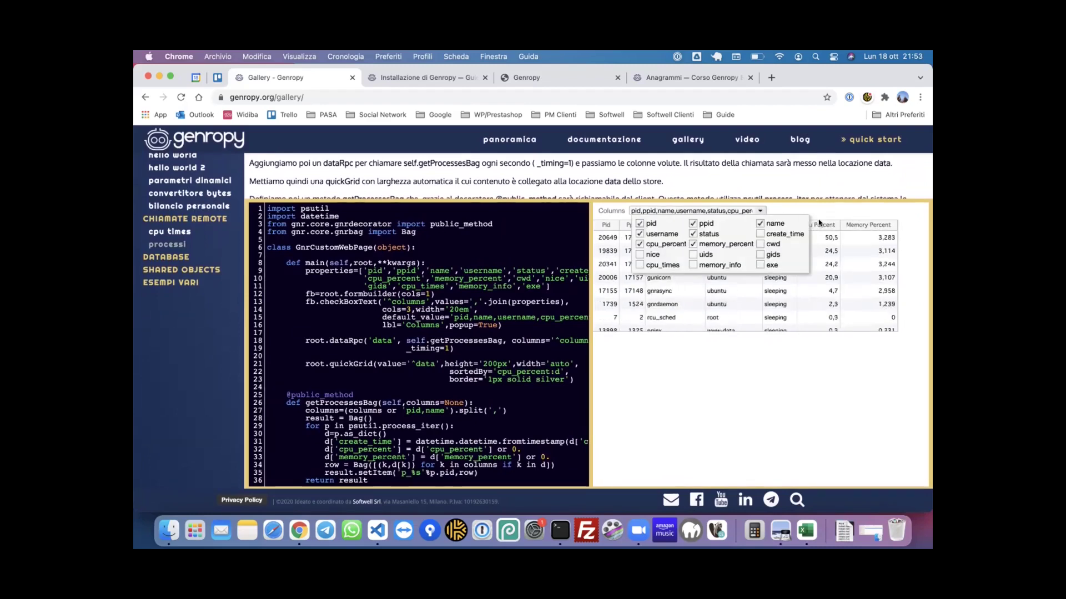
left_click(795, 211)
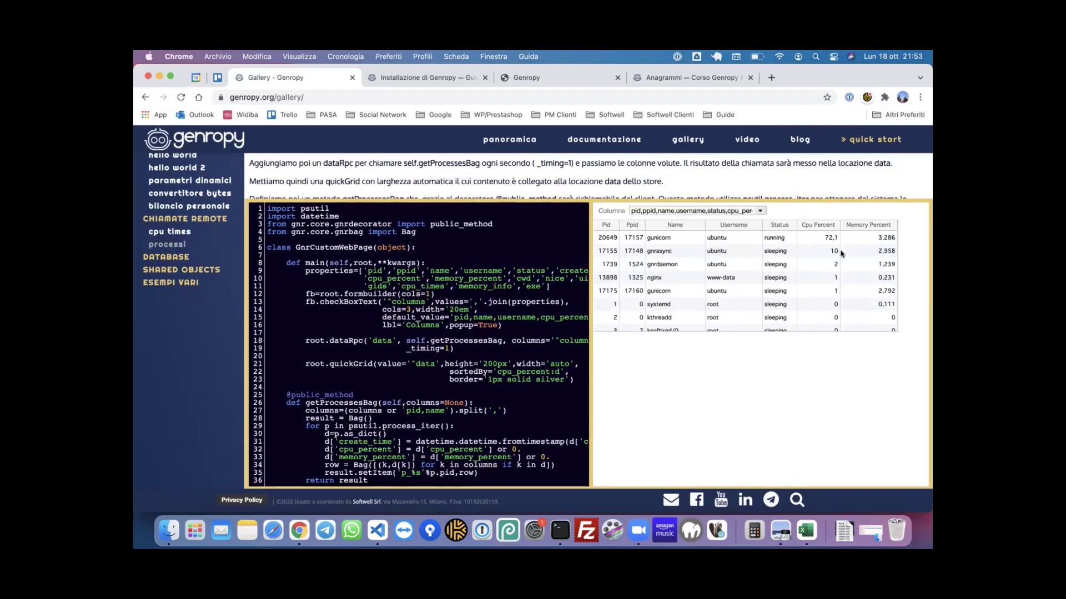
scroll(837, 256, "down", 2)
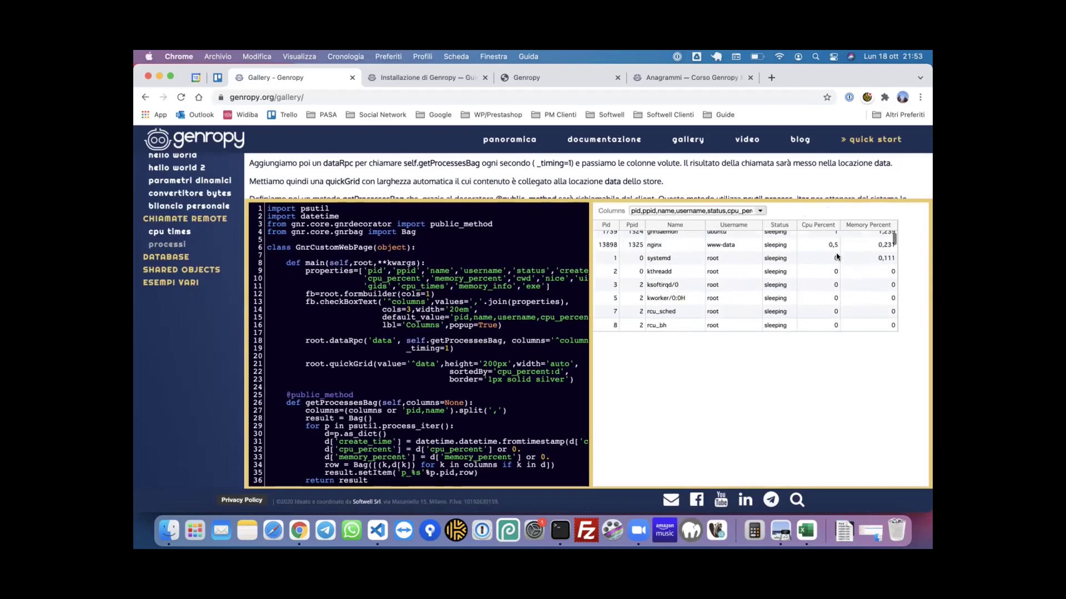
scroll(837, 256, "up", 5)
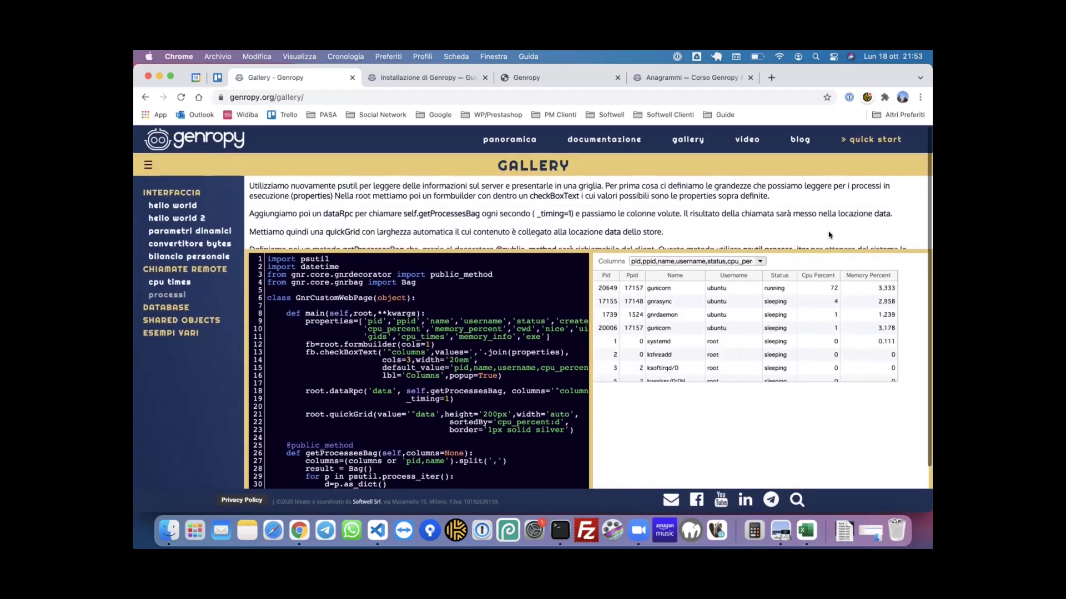
scroll(828, 235, "down", 2)
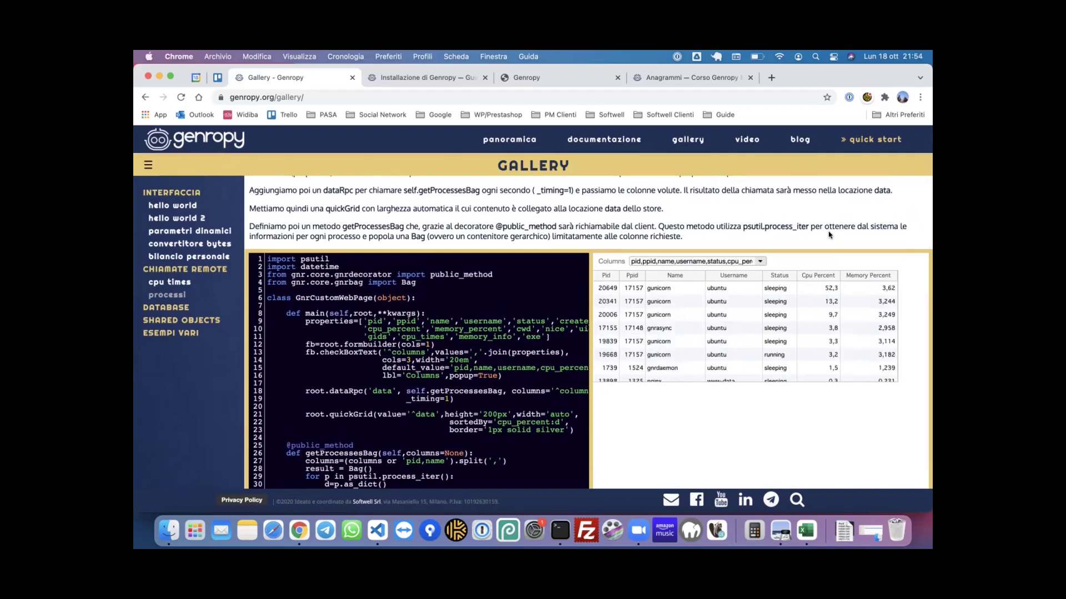
scroll(829, 235, "up", 2)
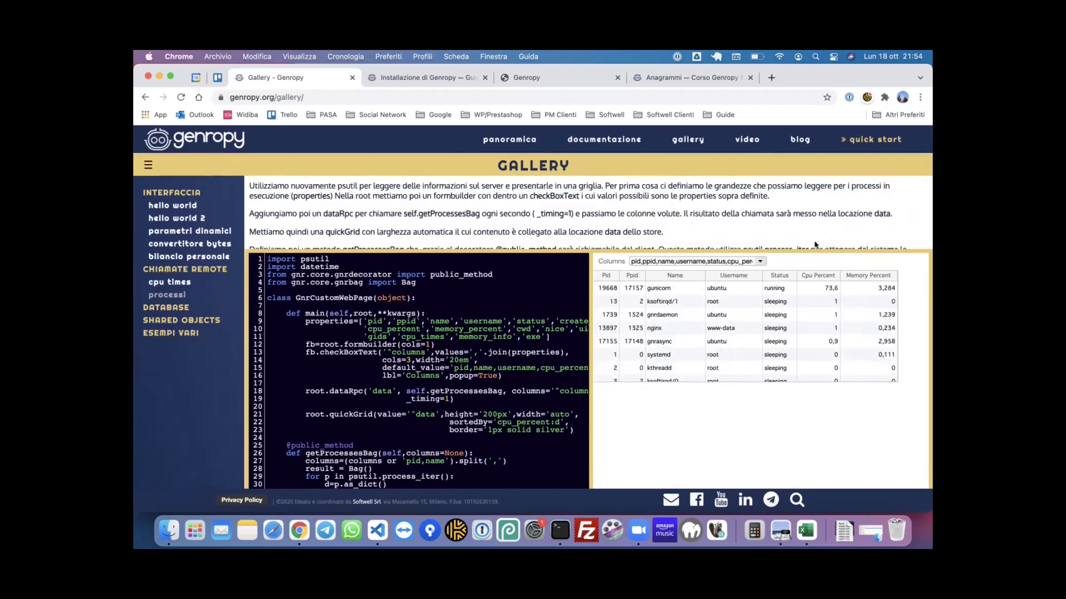
scroll(665, 425, "down", 2)
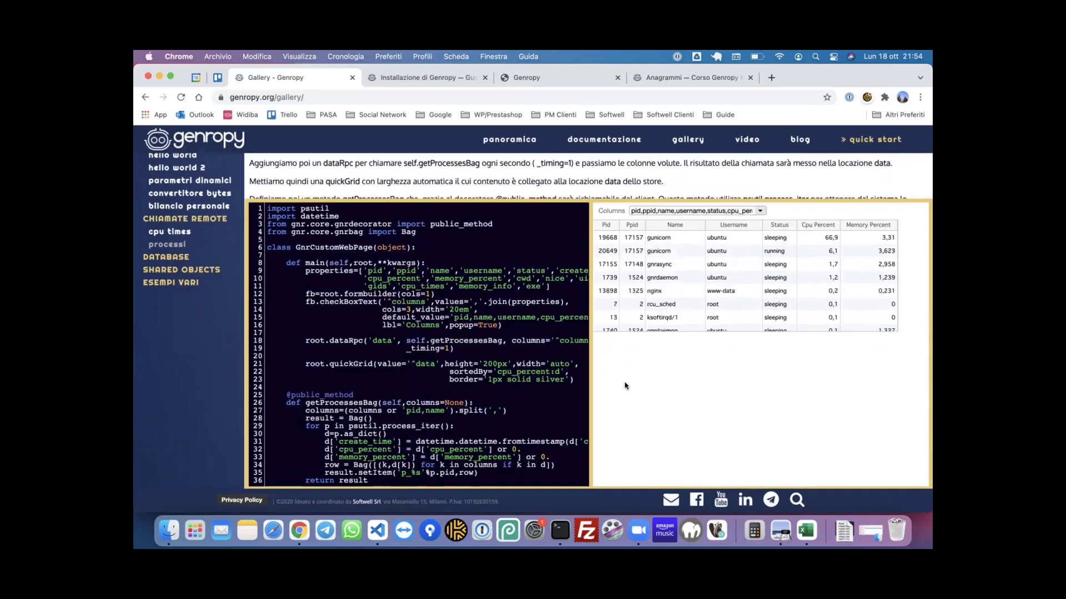
scroll(502, 241, "up", 2)
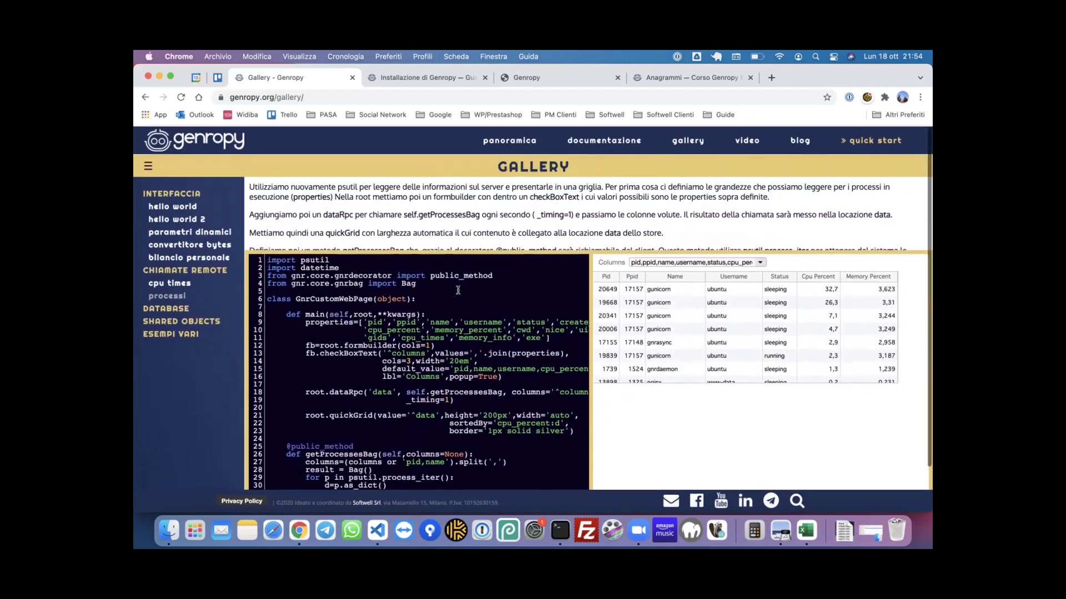
scroll(505, 233, "down", 2)
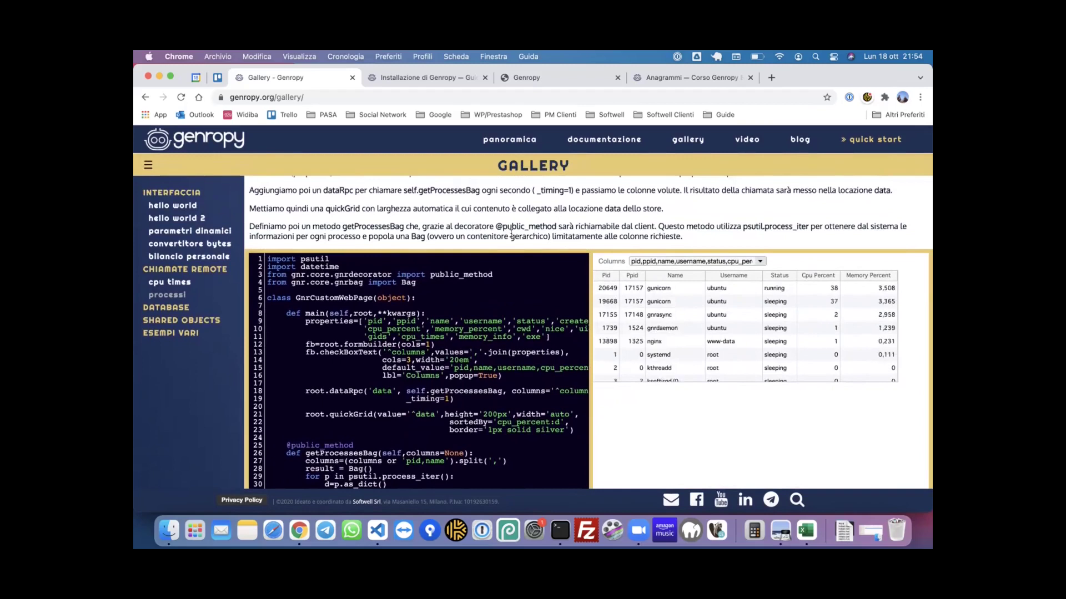
scroll(810, 217, "up", 2)
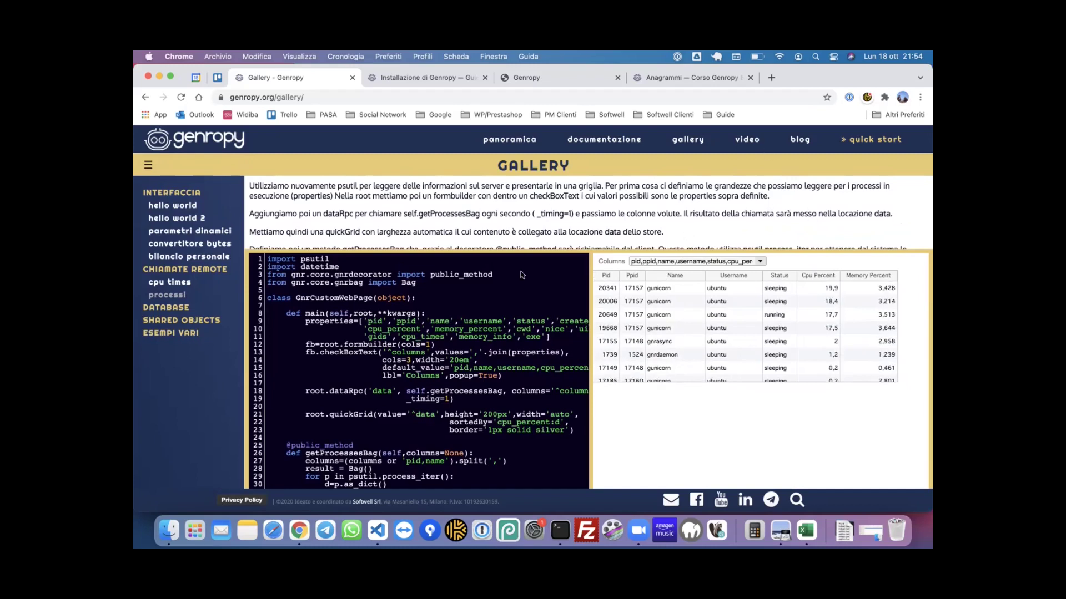
left_click(655, 83)
scroll(332, 157, "up", 5)
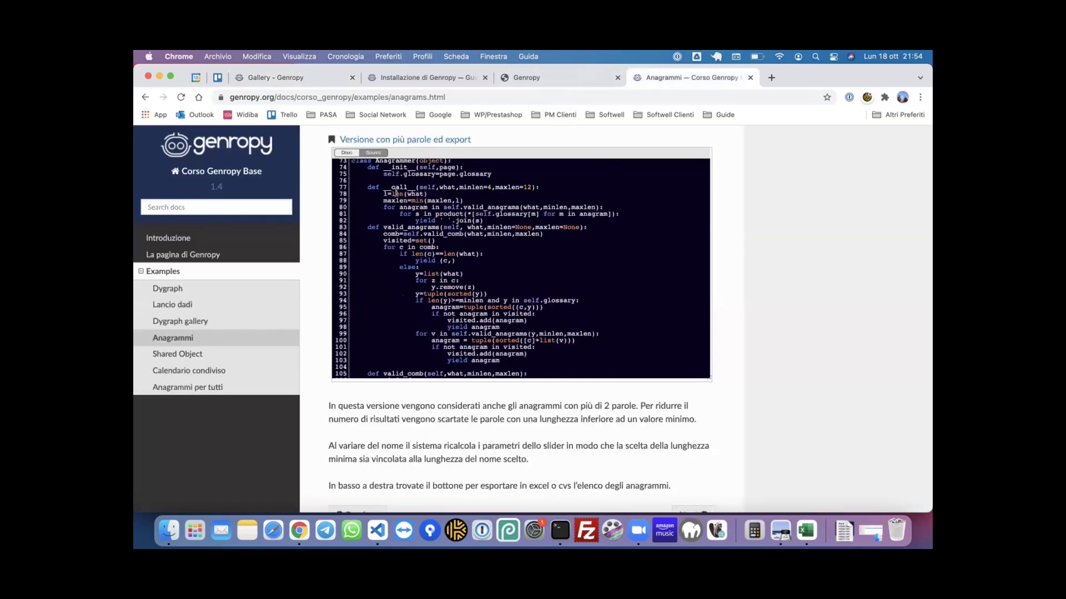
left_click(347, 153)
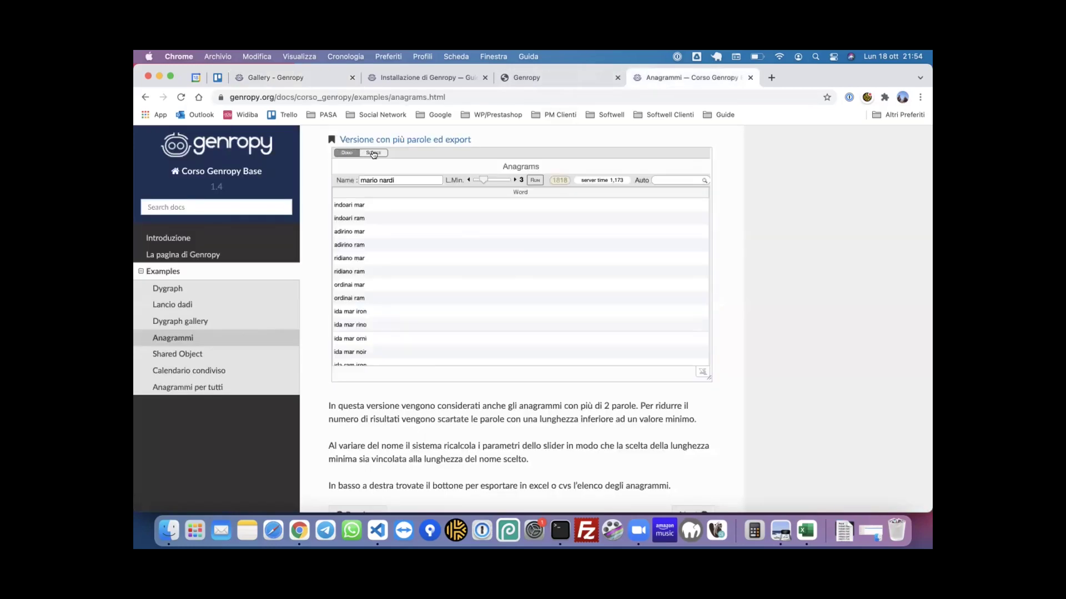
left_click(373, 154)
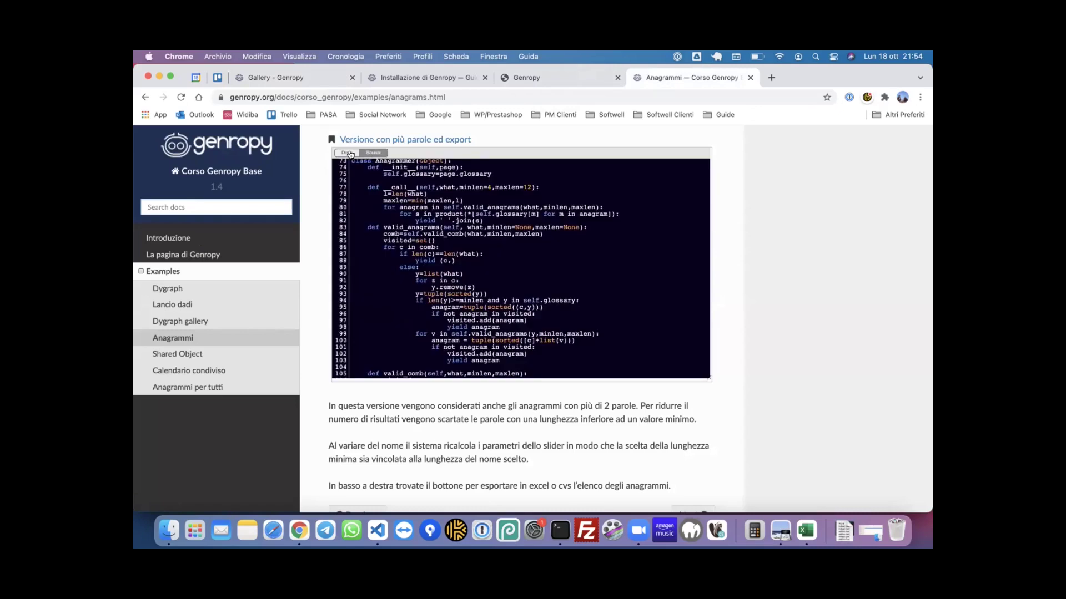
left_click(349, 153)
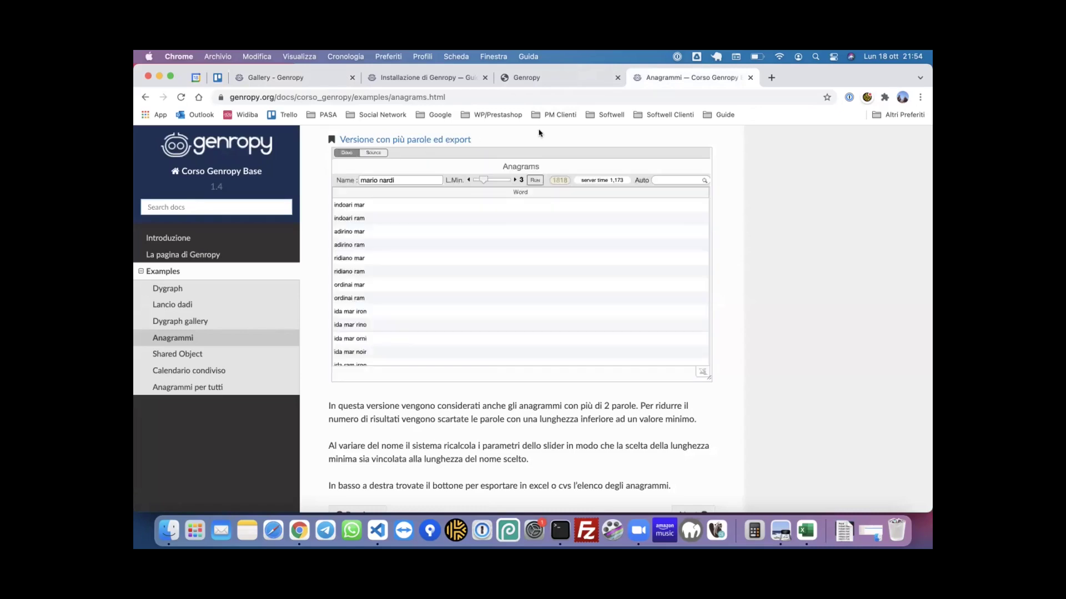
scroll(538, 134, "up", 3)
scroll(538, 133, "up", 7)
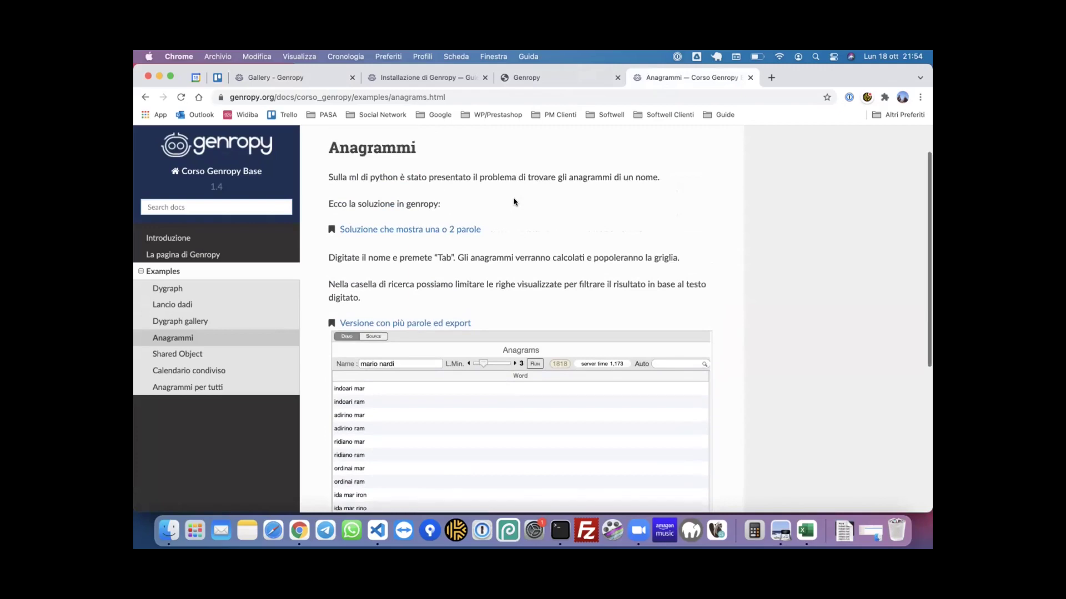
scroll(514, 201, "down", 5)
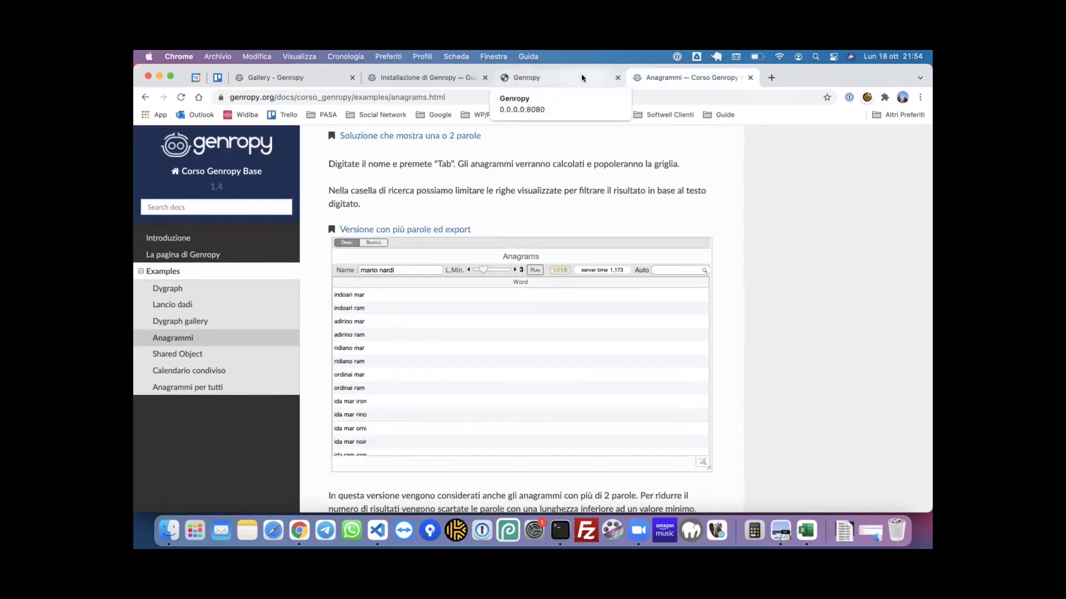
left_click(422, 76)
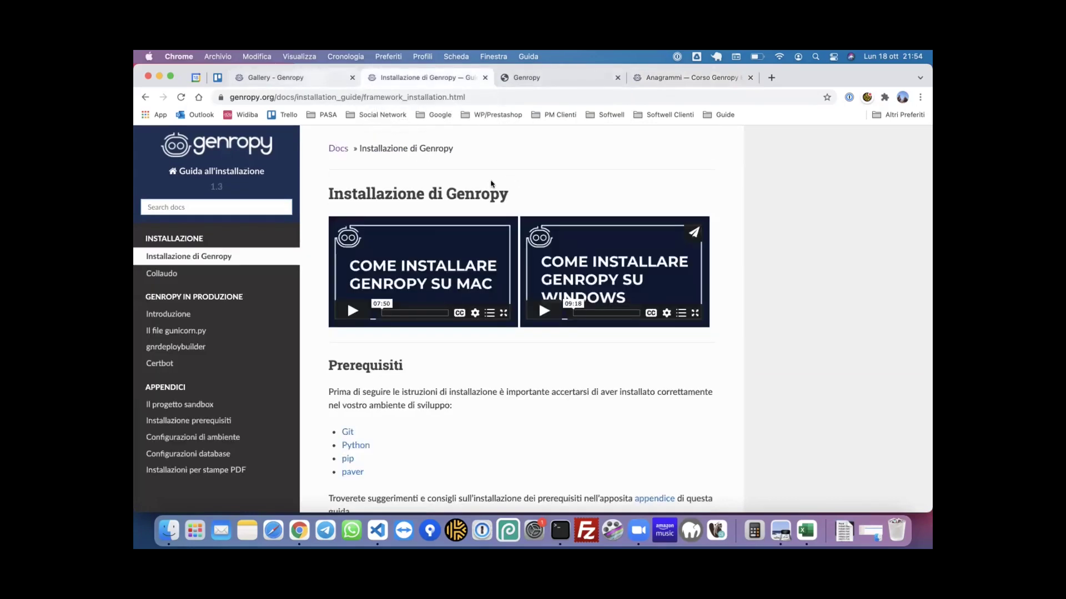
key("ctrl+shift+Tab")
scroll(604, 230, "down", 2)
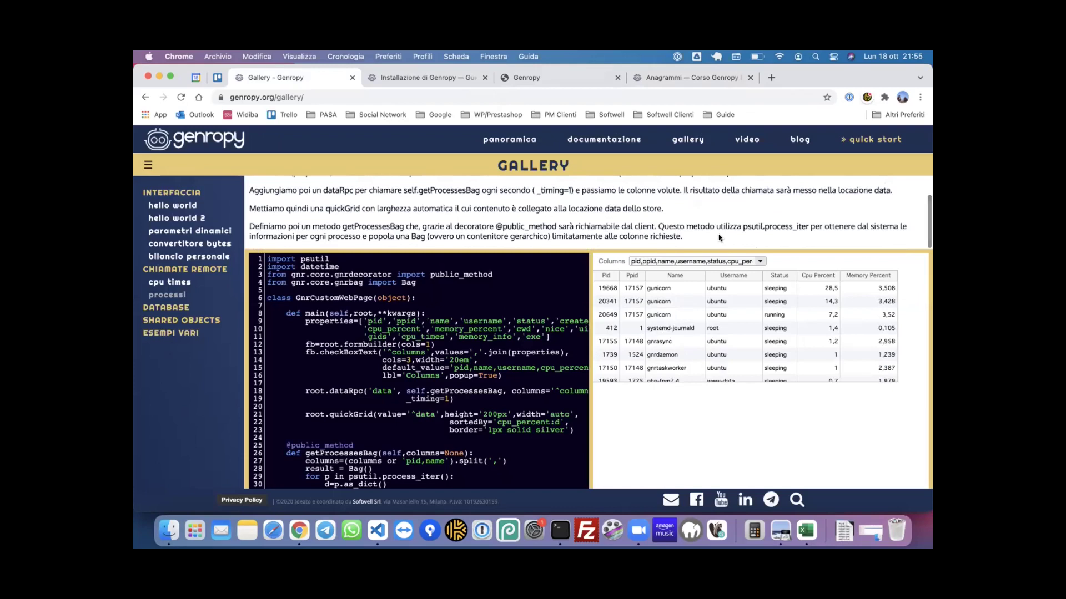
scroll(719, 238, "down", 2)
scroll(727, 333, "down", 1)
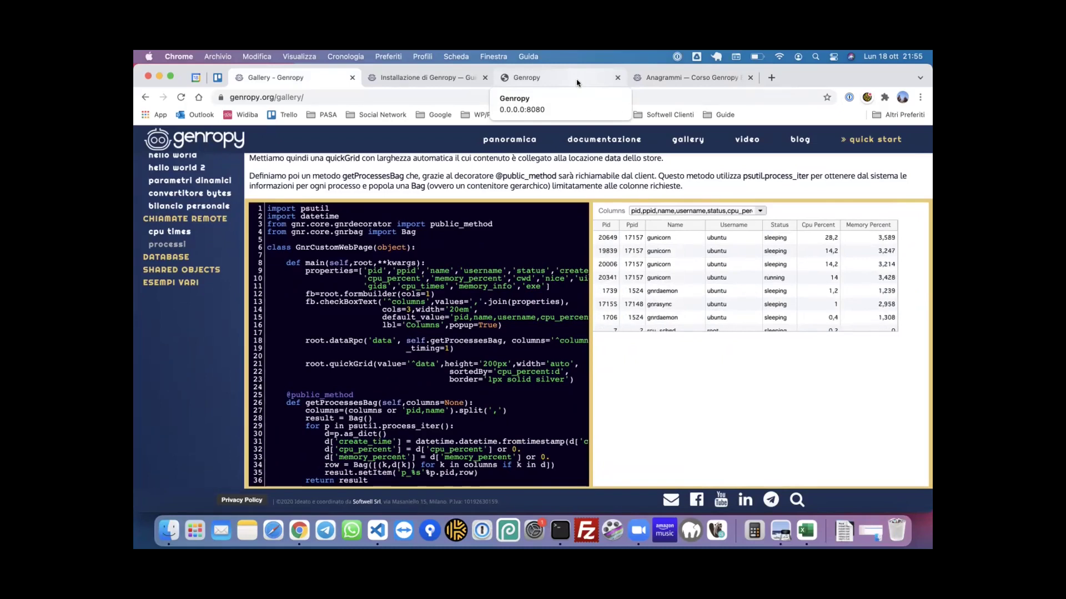
- On the 0.0.0.0:8080 instance, filter the menu with 'pack' and open Sistema > Package editor
left_click(576, 82)
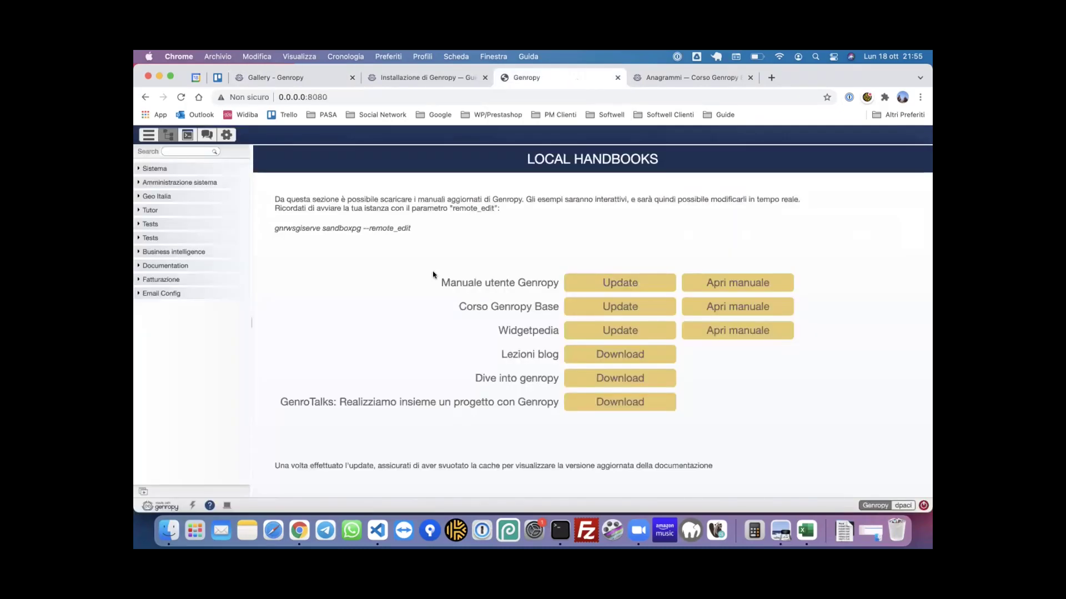
left_click(177, 149)
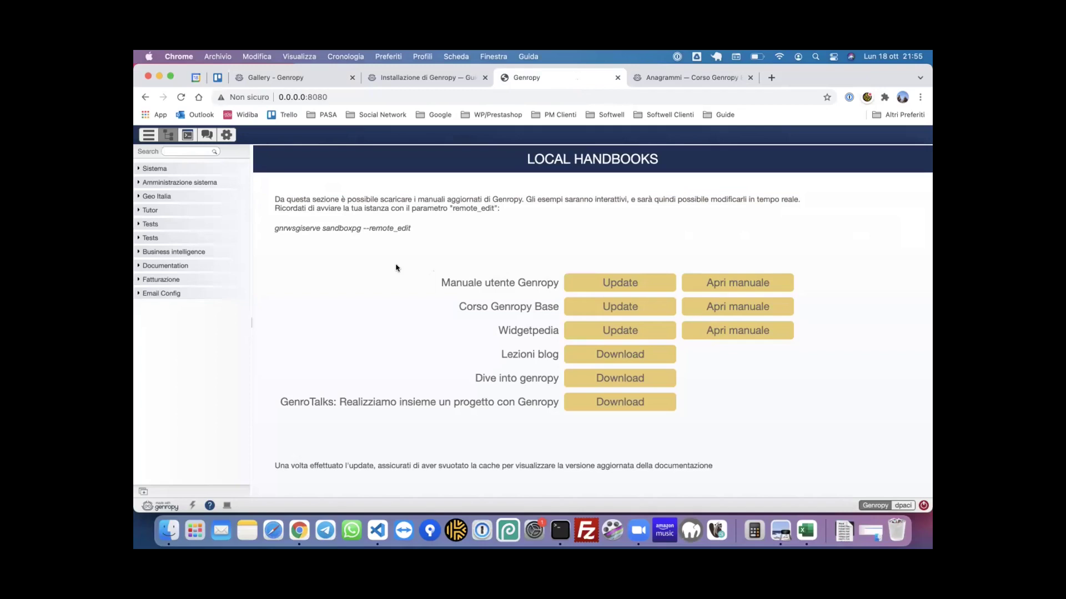
type("pack")
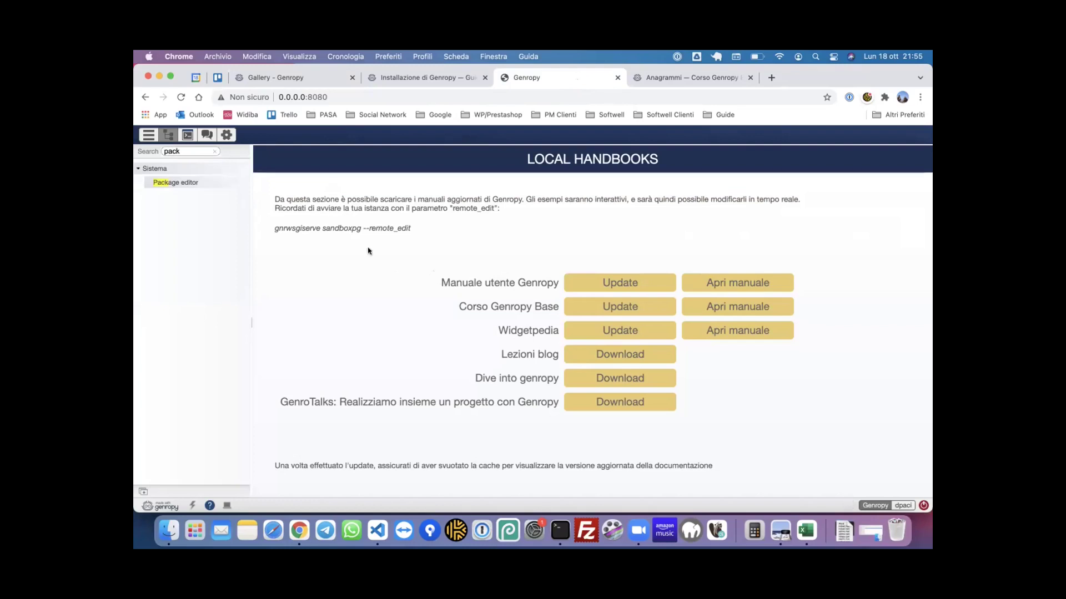
left_click(190, 183)
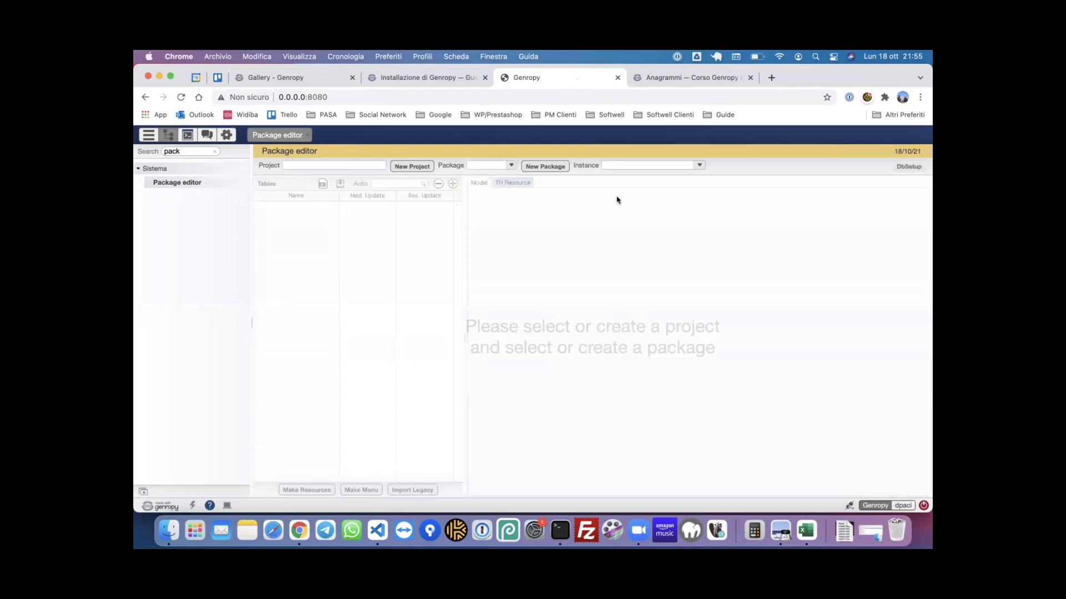
- Select the Project field, then toggle the left navigation sidebar closed
left_click(167, 166)
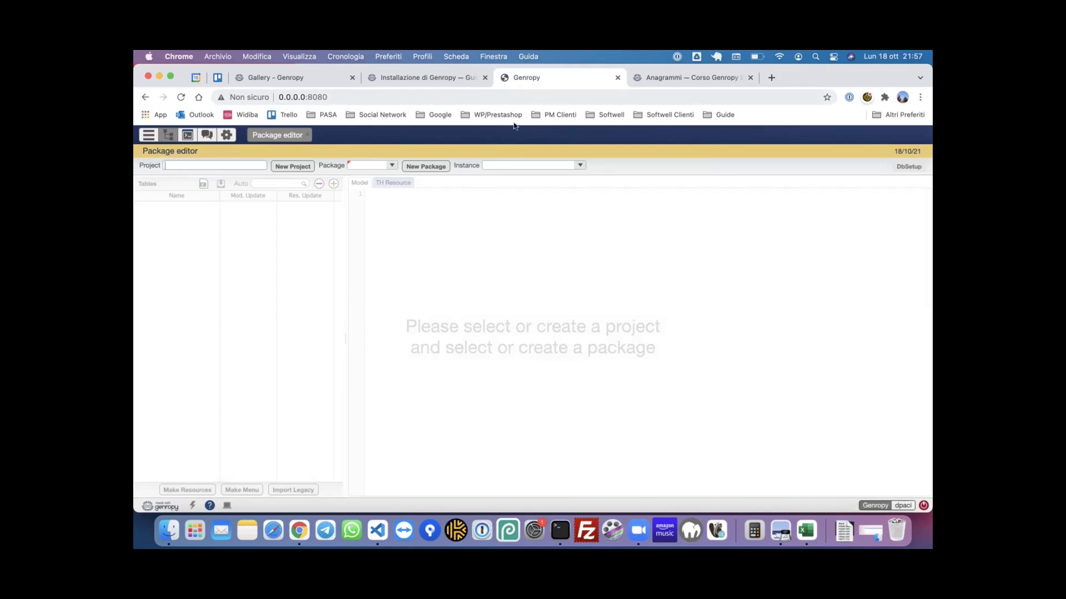
left_click(161, 137)
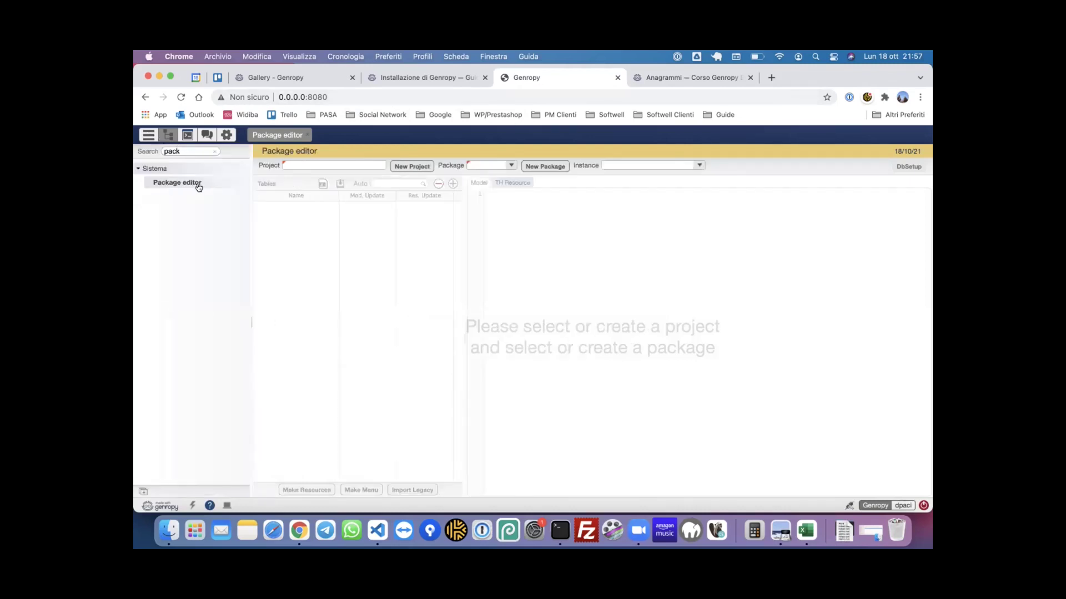
left_click(177, 137)
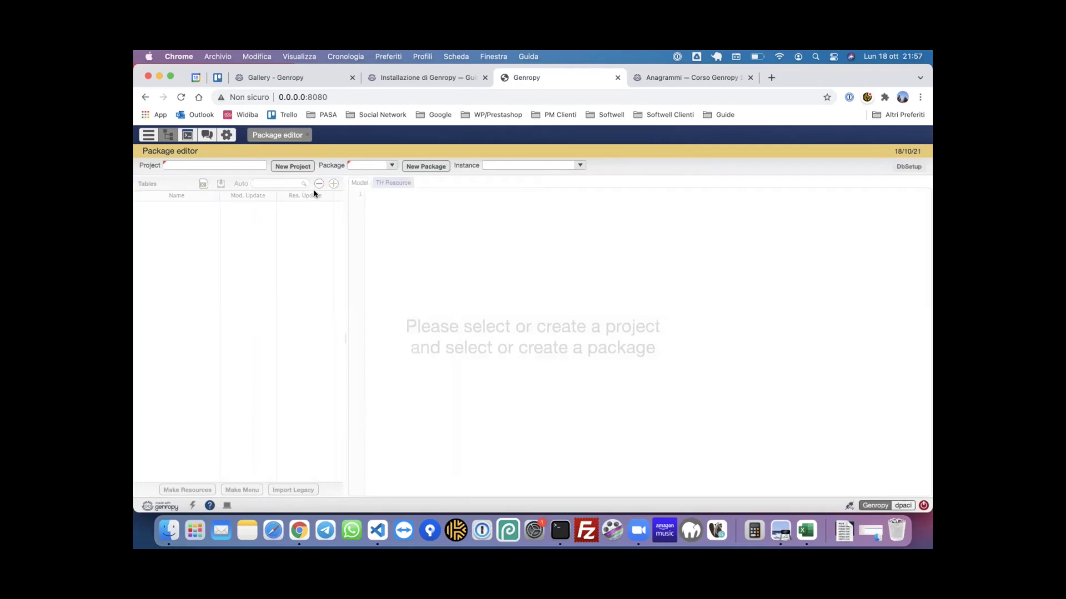
- Start a new project named 'musica' placed in the custom folder
left_click(302, 167)
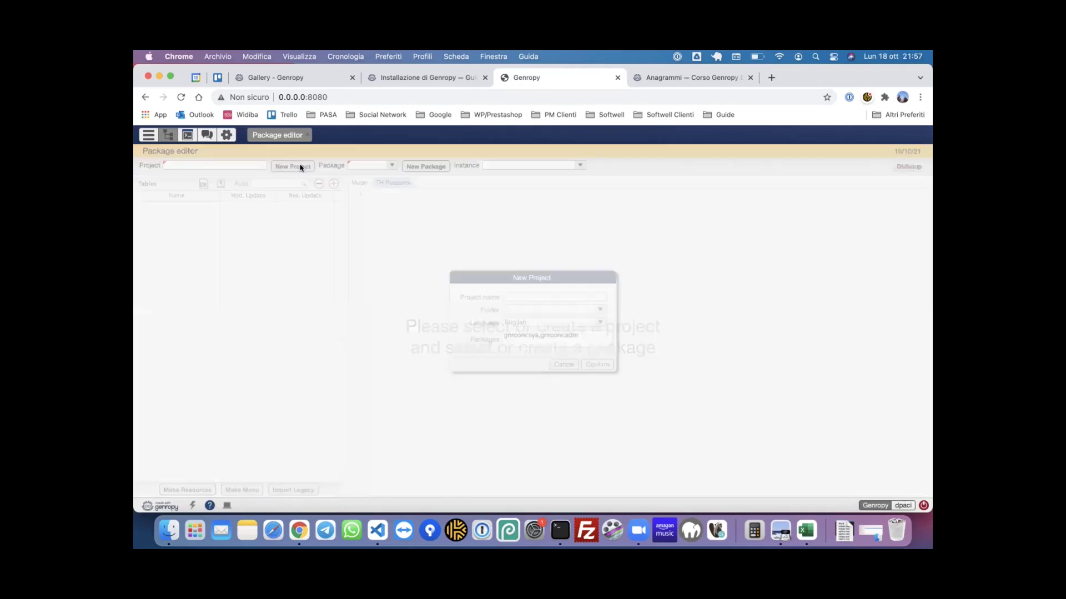
type("muscia")
key("BackSpace")
key("BackSpace")
type("ica")
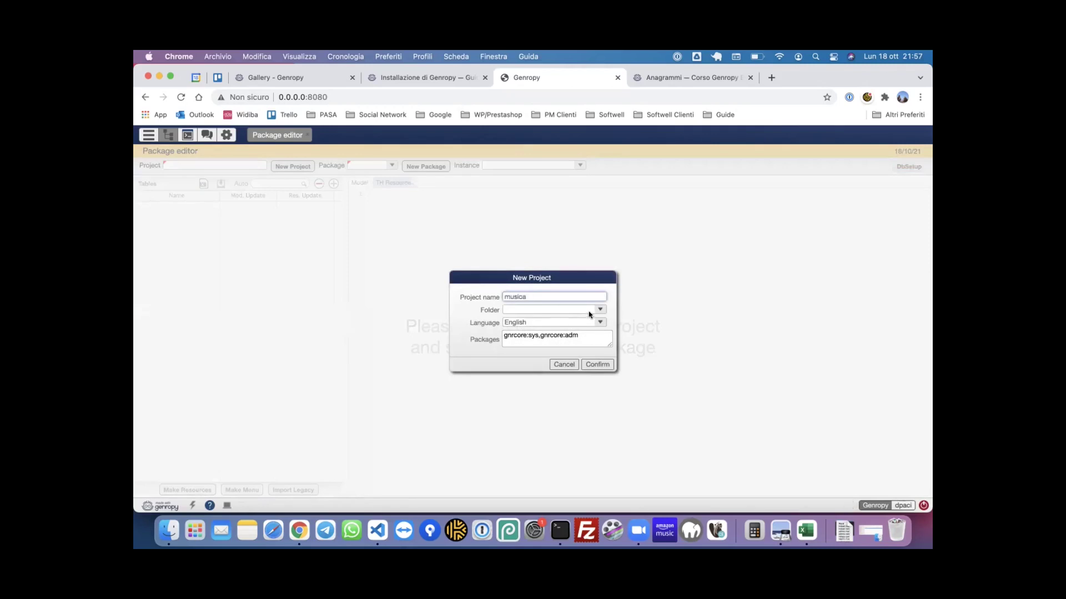
left_click(597, 310)
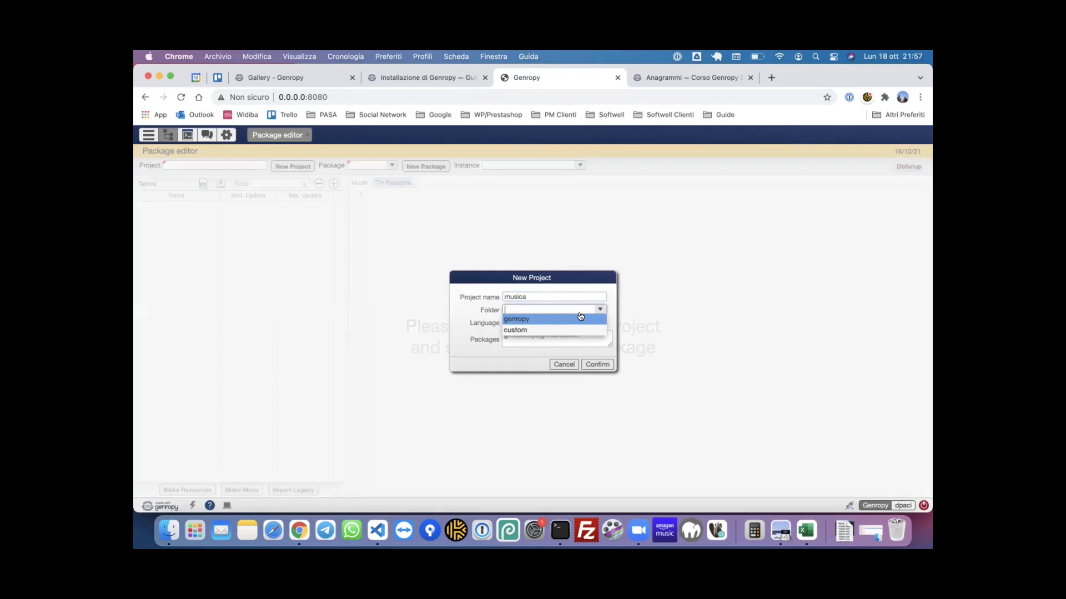
left_click(542, 331)
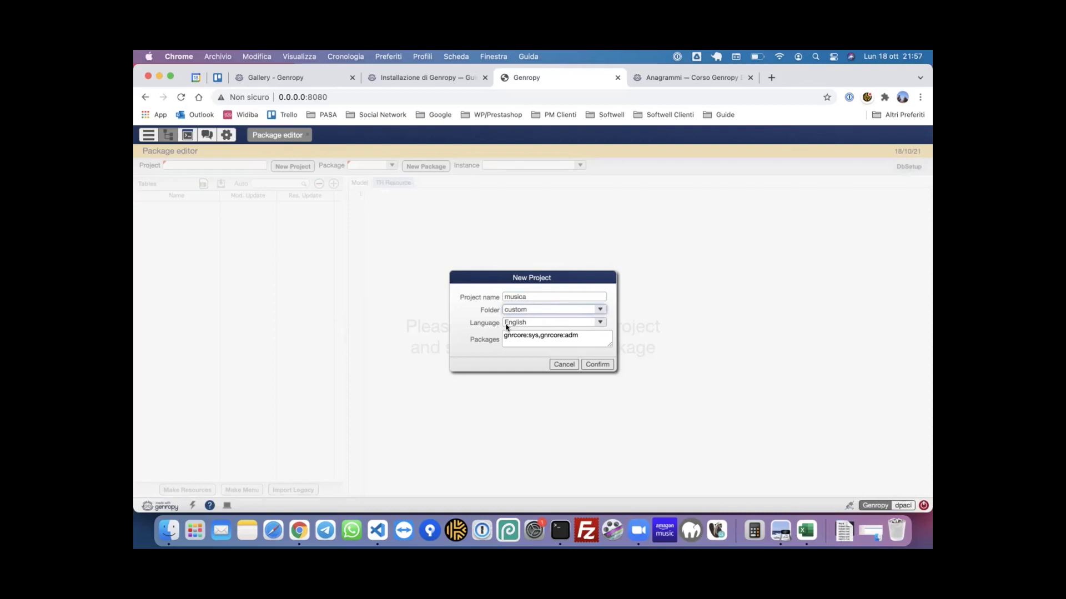
- Keep English and the default gnrcore:sys and gnrcore:adm packages, then confirm the project
left_click(599, 324)
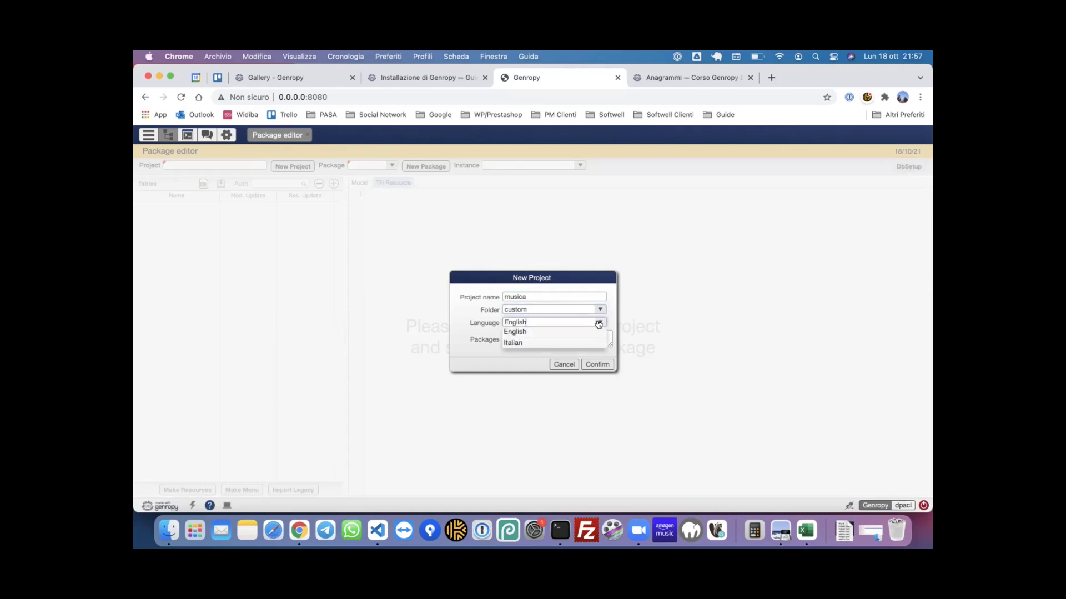
key("Escape")
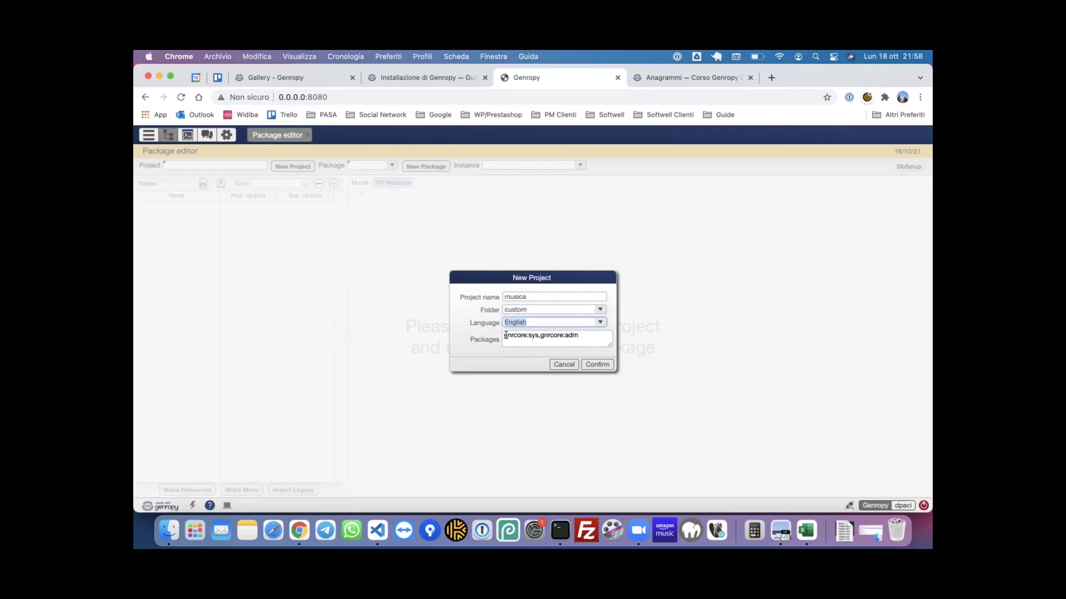
left_click_drag(502, 335, 585, 335)
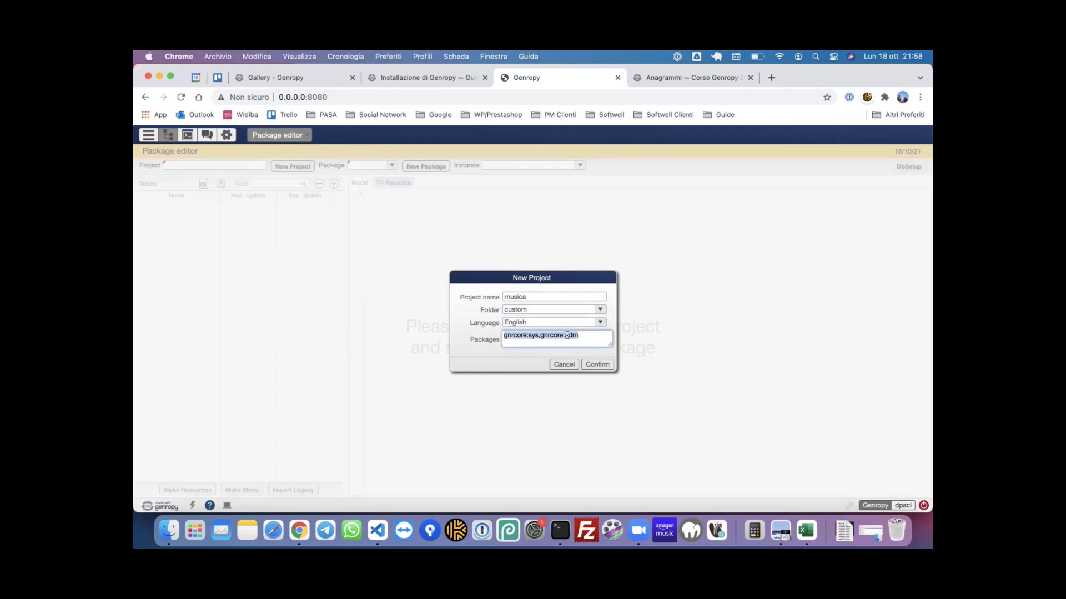
left_click(586, 335)
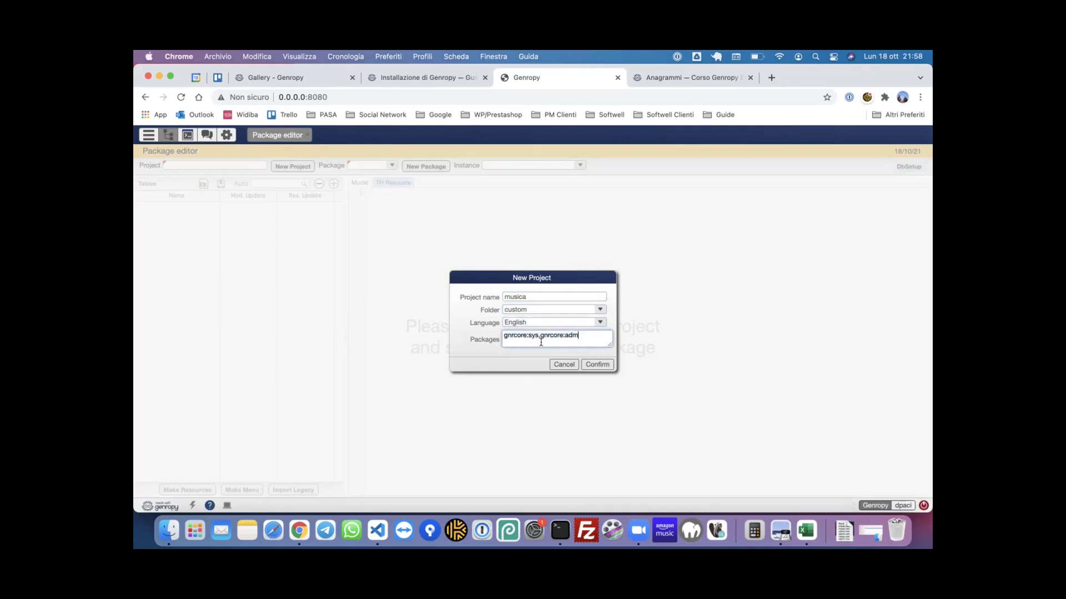
double_click(517, 336)
double_click(573, 333)
left_click(595, 334)
left_click(595, 364)
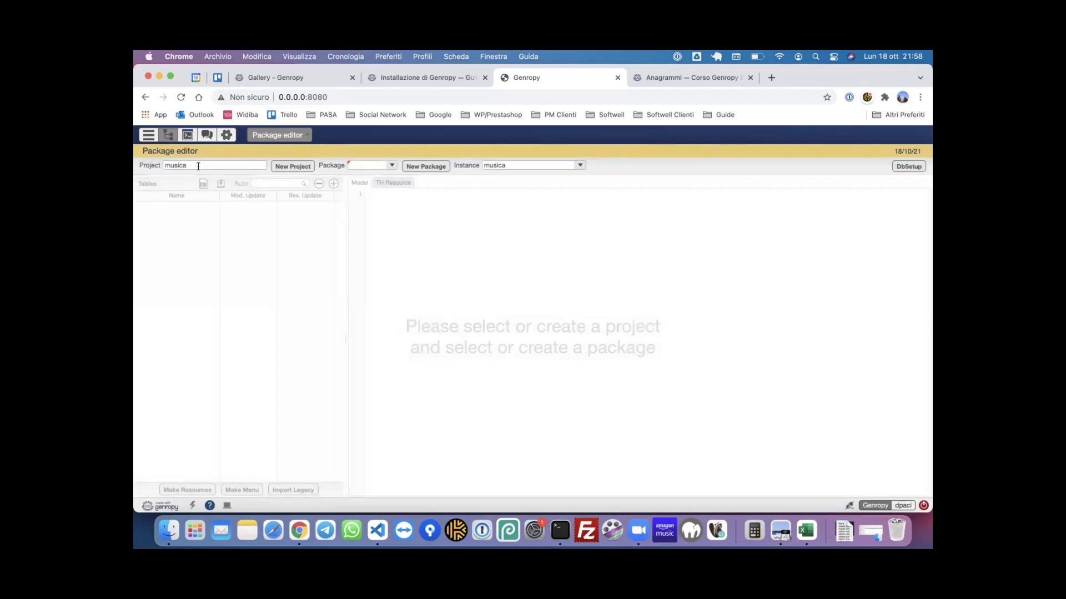
- In Finder, browse into sviluppo > genropy_projects
left_click(169, 530)
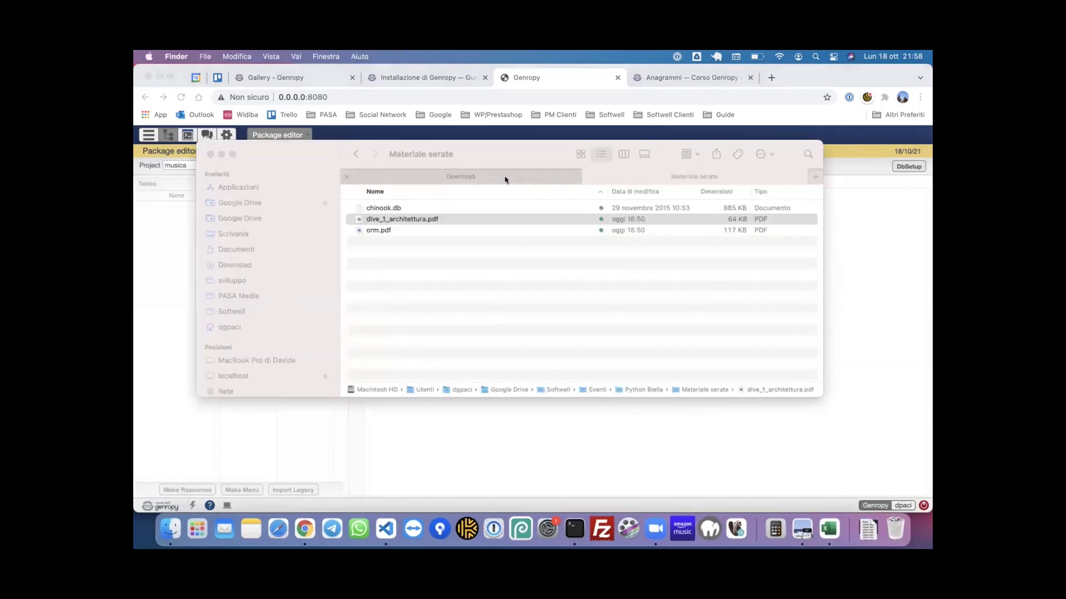
left_click(505, 179)
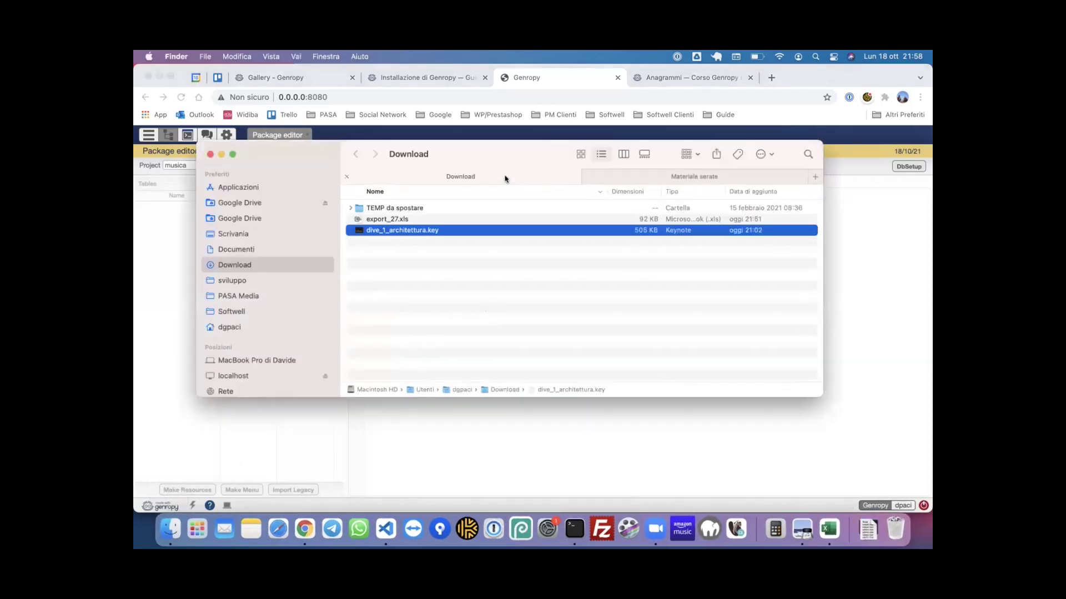
left_click(245, 280)
left_click(416, 242)
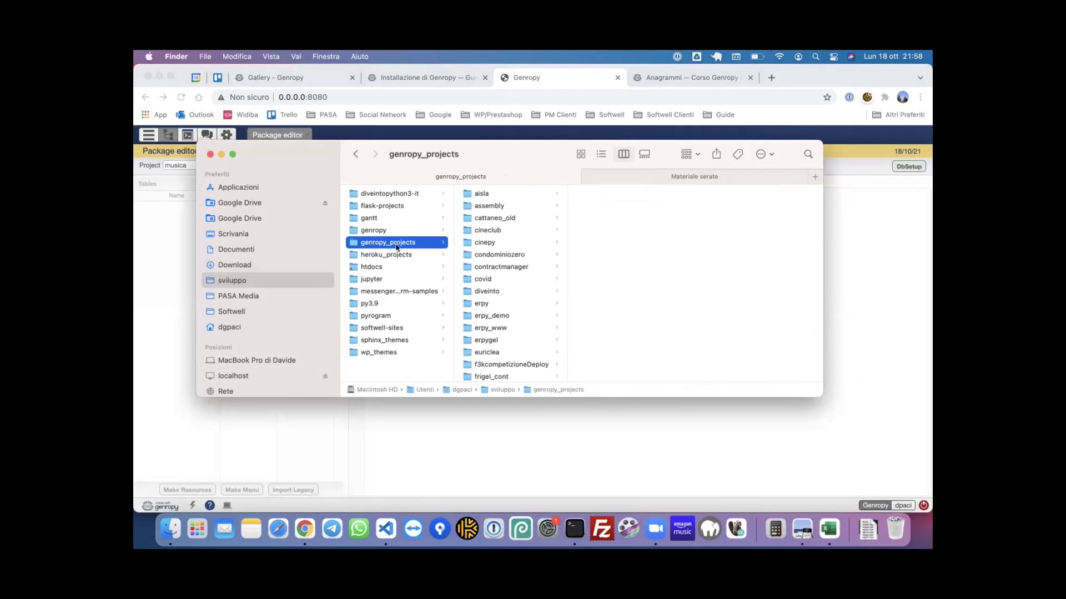
scroll(499, 253, "down", 5)
scroll(499, 252, "down", 8)
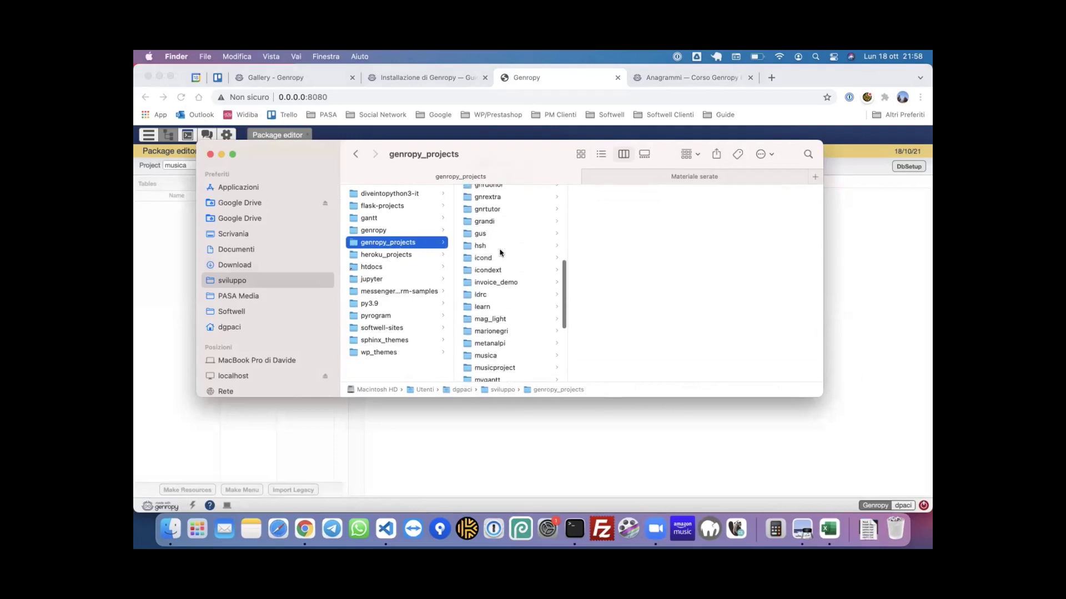
- Inspect the musica project's instances and packages folders, then open a New Package dialog in Genropy
left_click(500, 263)
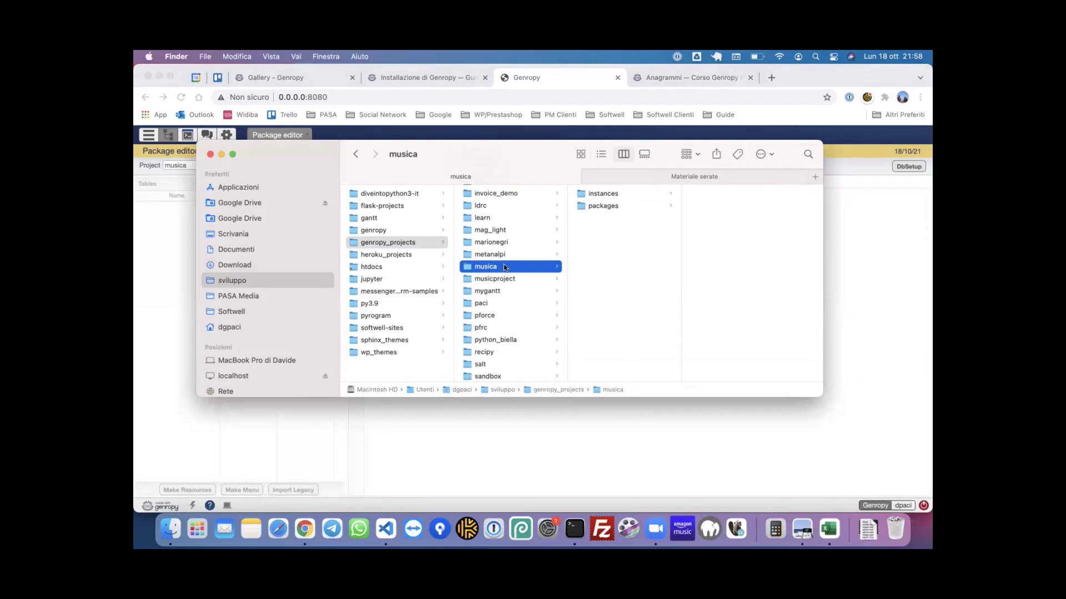
left_click(628, 193)
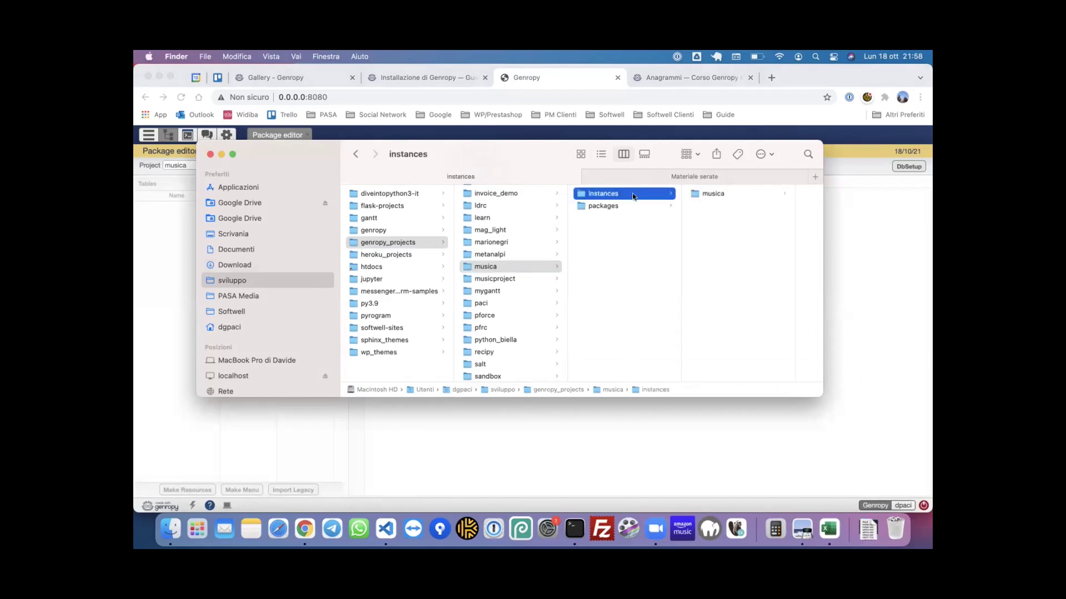
left_click(623, 206)
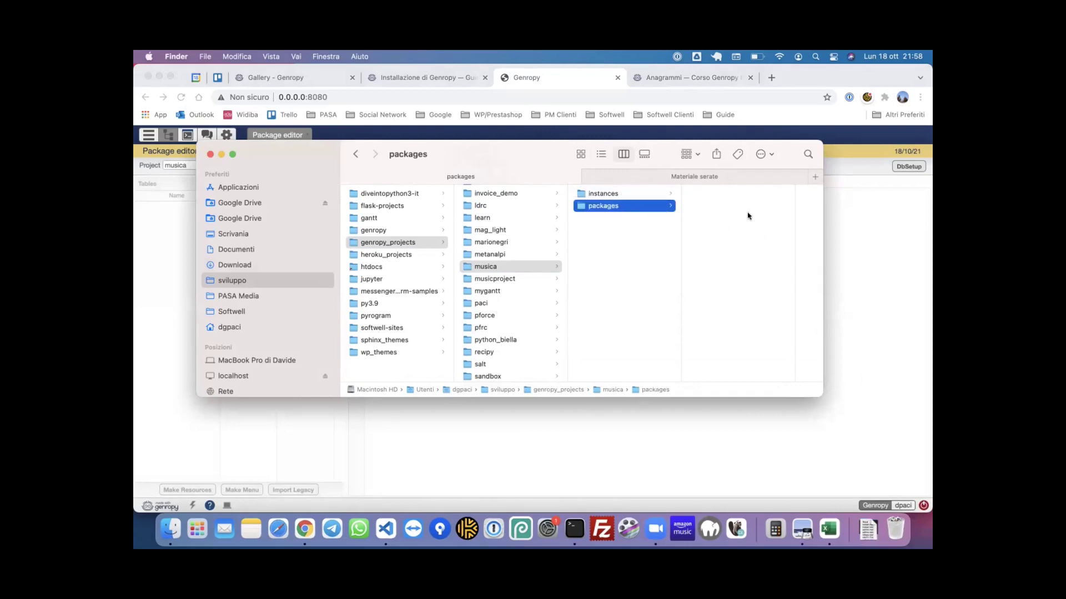
left_click(857, 210)
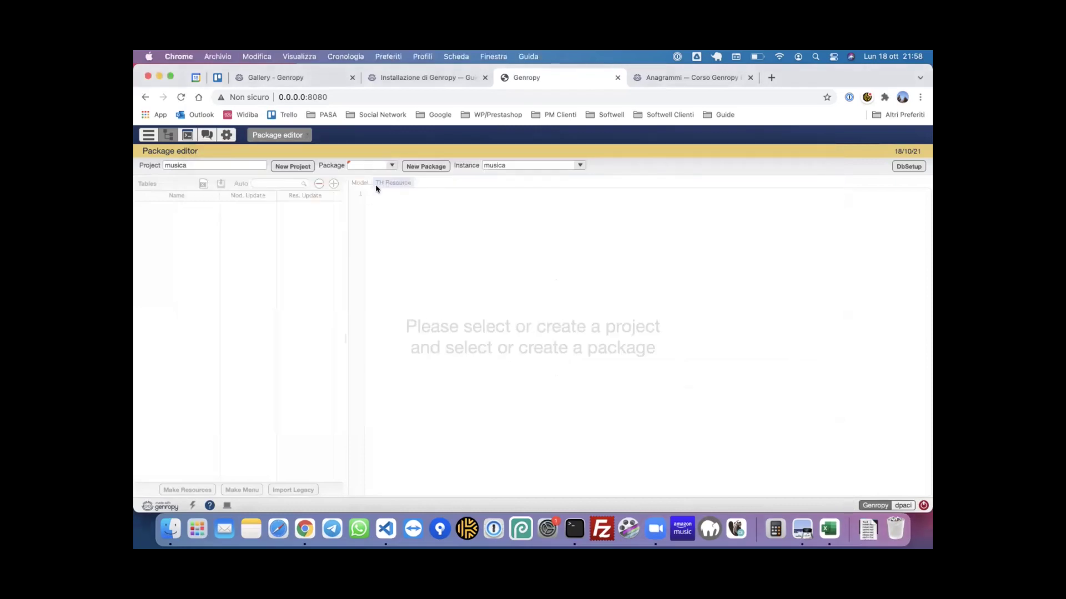
left_click(407, 166)
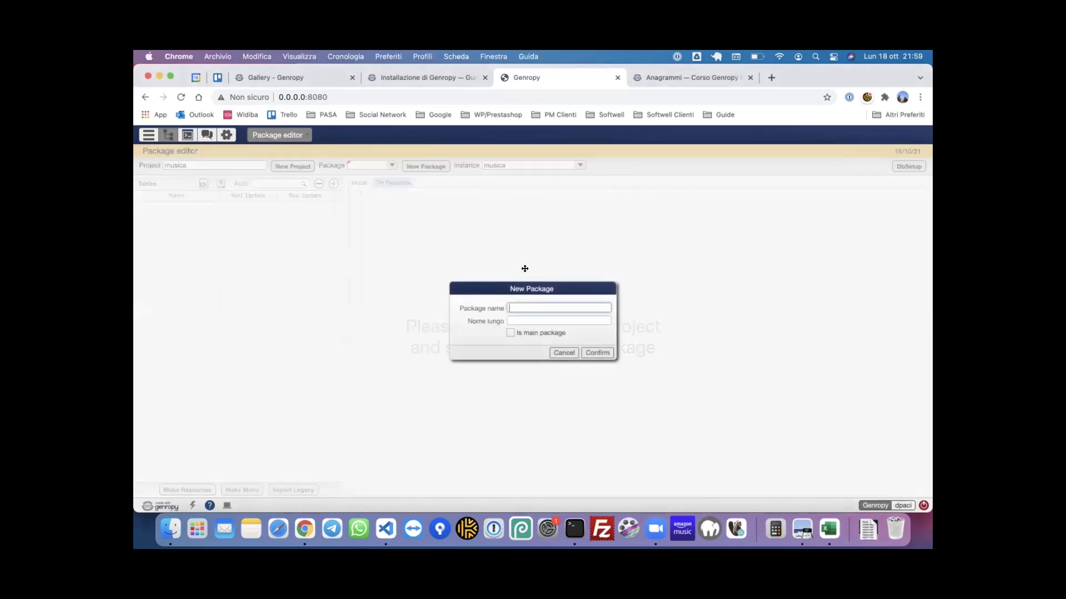
- Name the new package 'mu' with the long name 'Musica'
type("musci")
type("ica")
type("_pkg")
left_click(521, 320)
type("Musica")
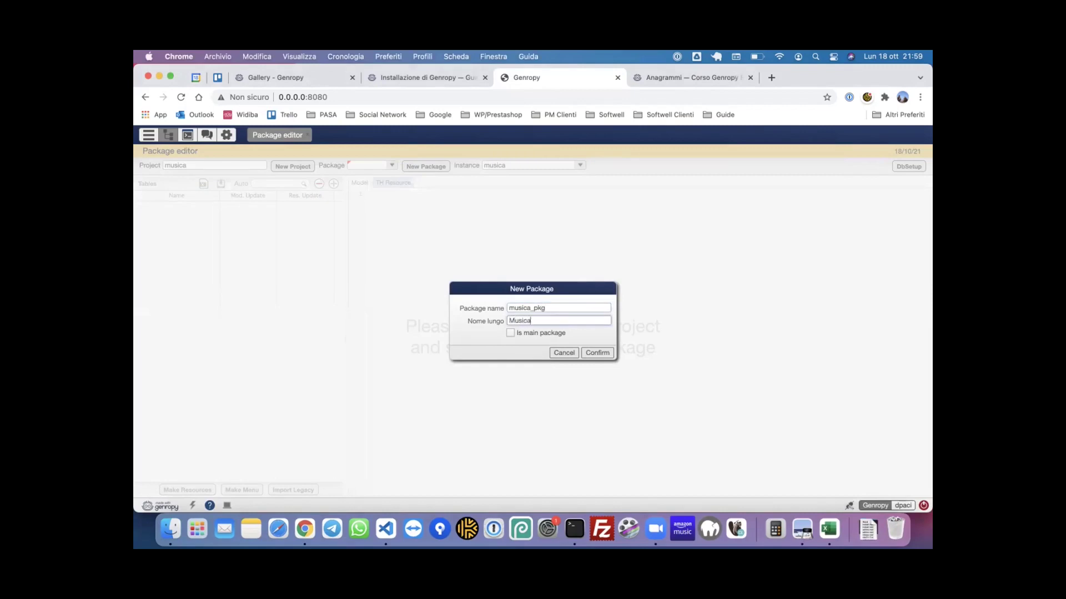
left_click(558, 308)
left_click(529, 308)
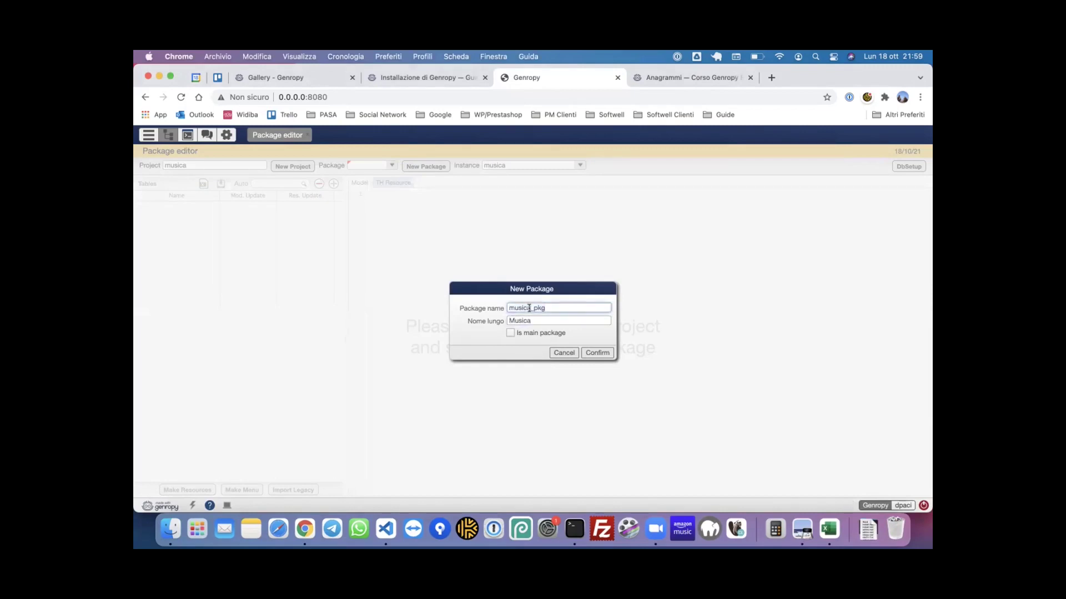
key("BackSpace")
key("BackSpace")
key("BackSpace")
key("BackSpace")
key("BackSpace")
key("Tab")
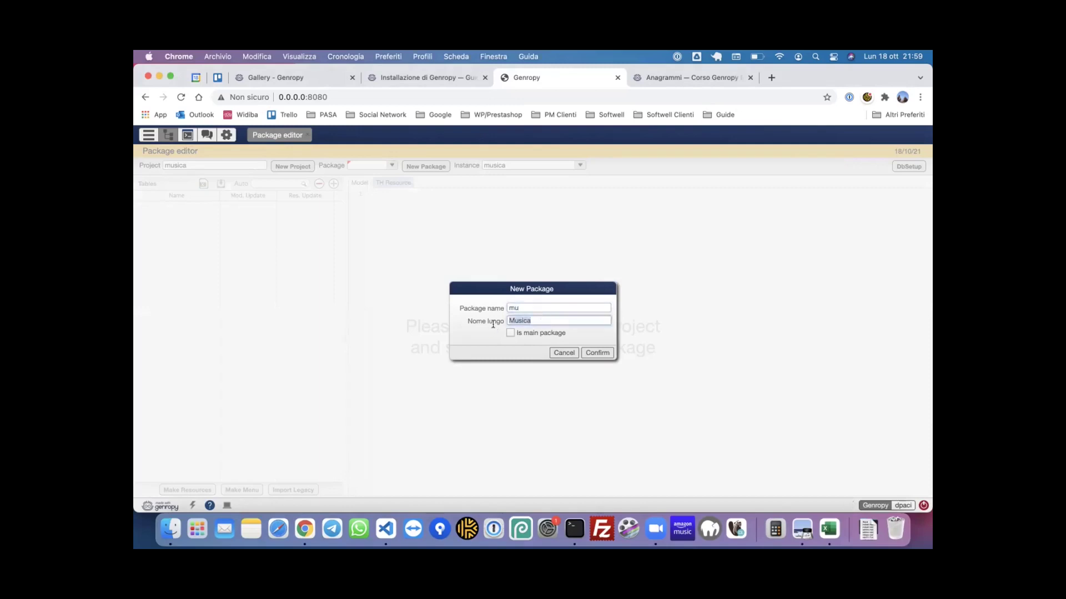
- Mark mu as the main package, create it, and load it in the package editor
left_click(527, 333)
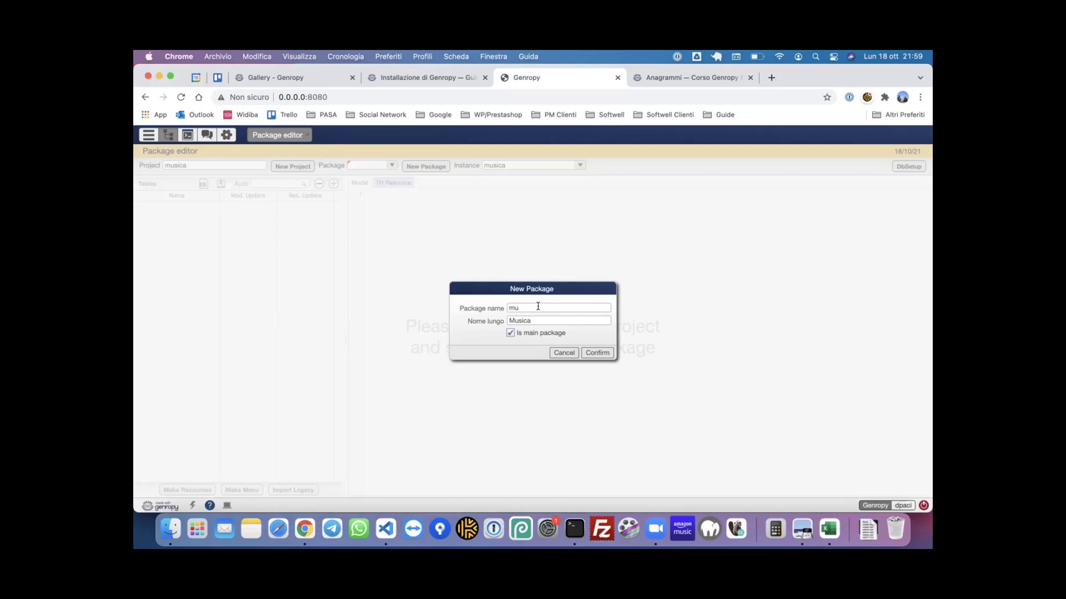
left_click(597, 353)
left_click(388, 167)
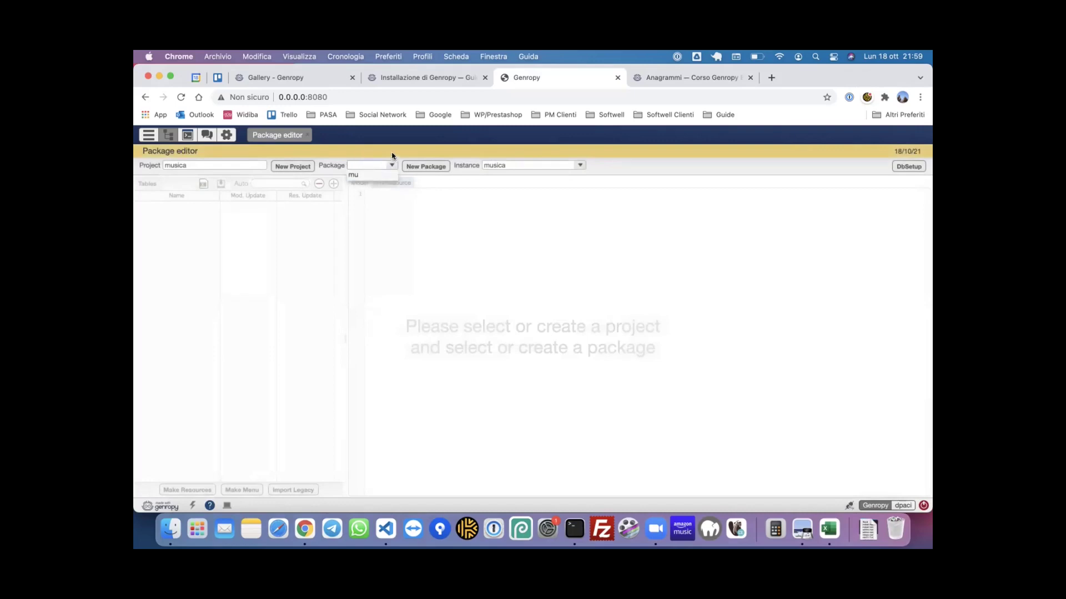
left_click(352, 175)
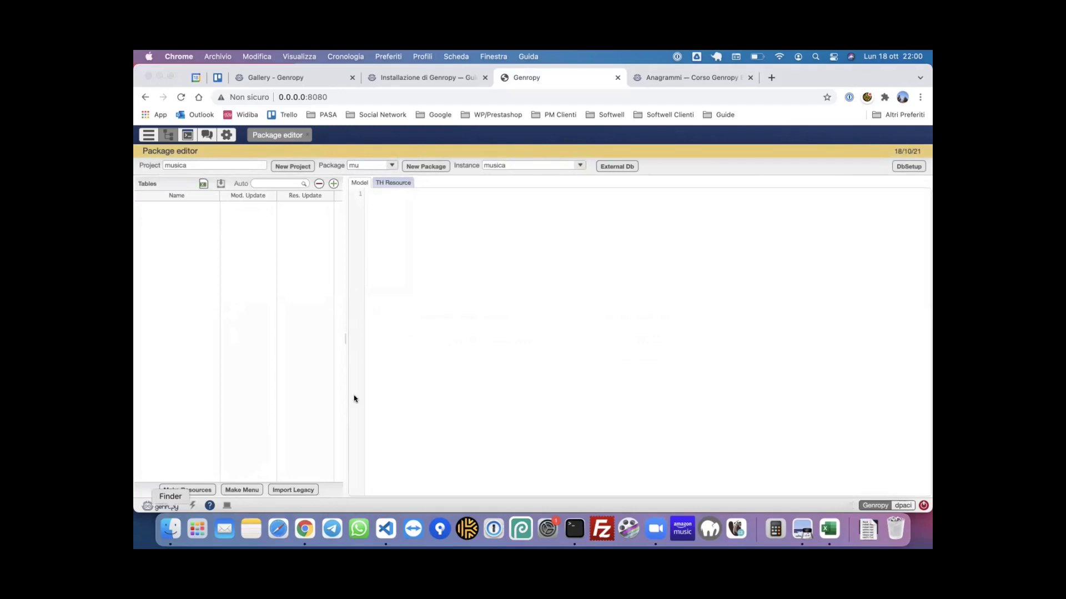
- Inspect the mu package's main.py in Finder, then open the musica folder in Visual Studio Code
key("super+Tab")
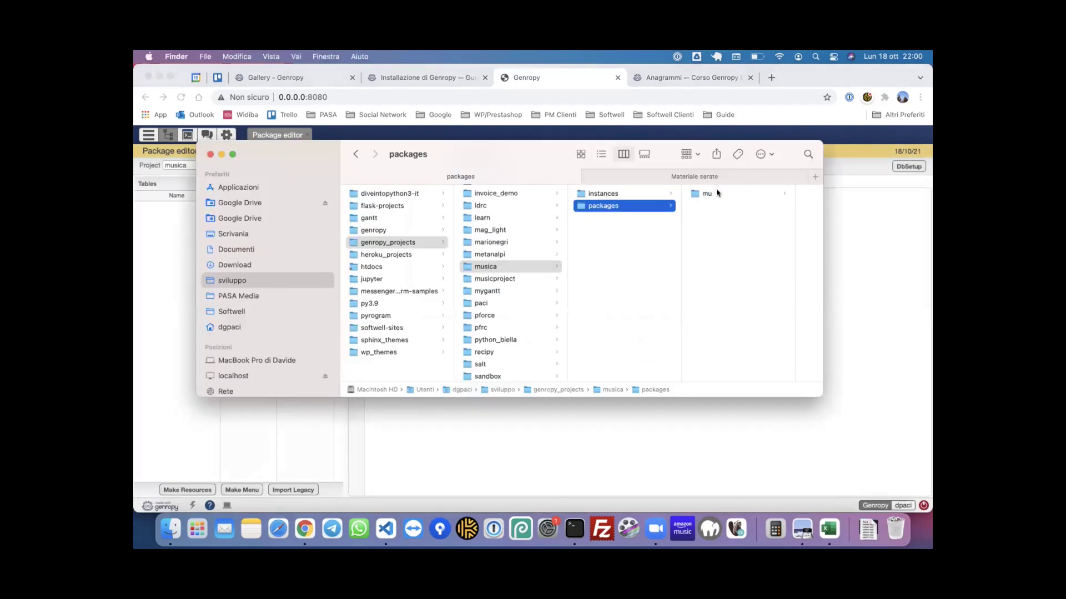
left_click(716, 192)
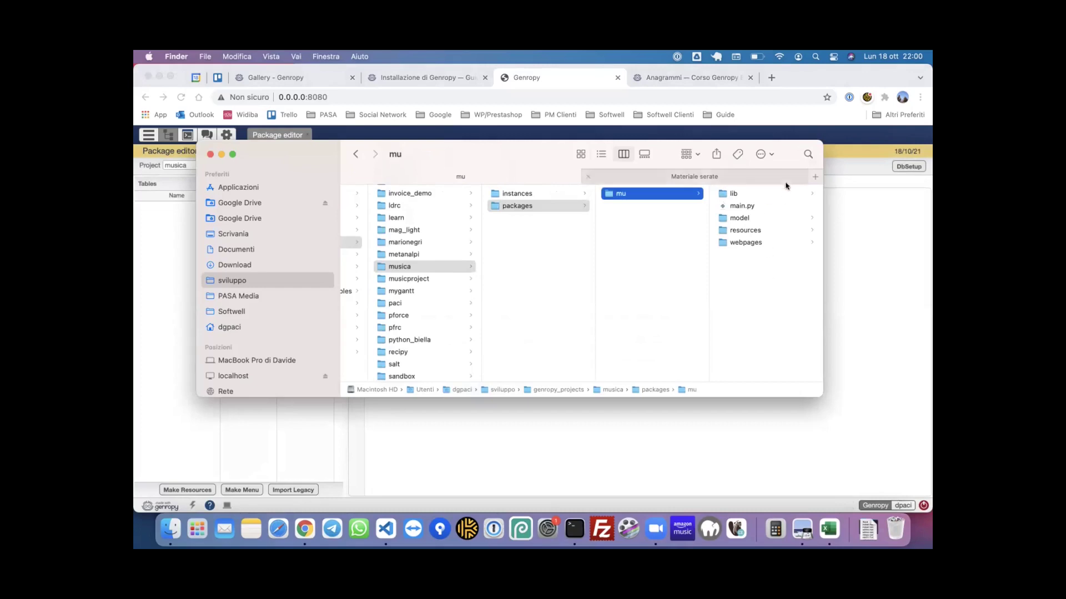
left_click(768, 208)
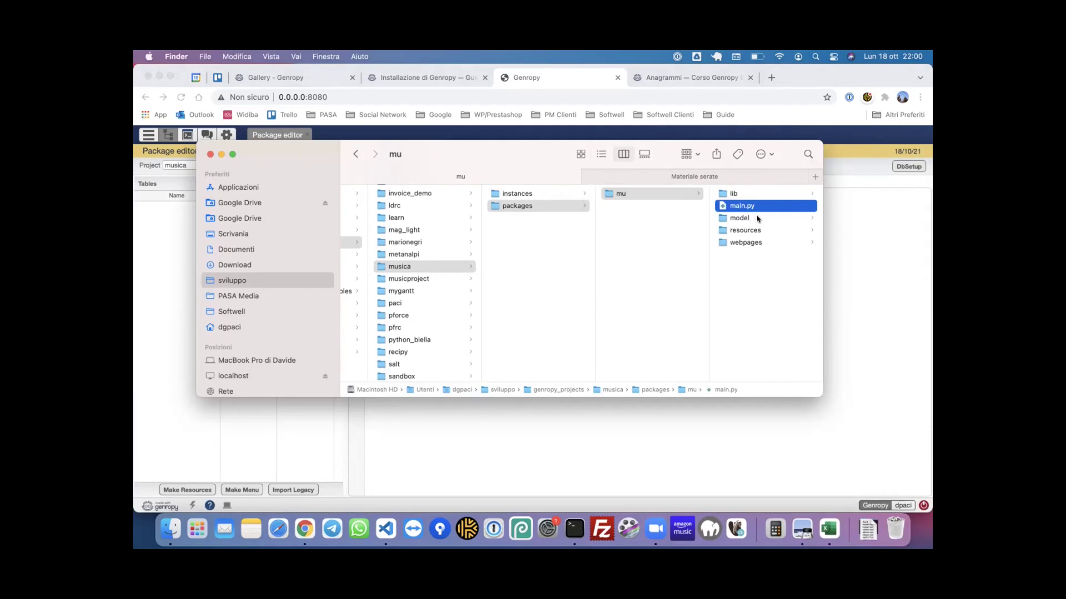
left_click_drag(413, 268, 385, 523)
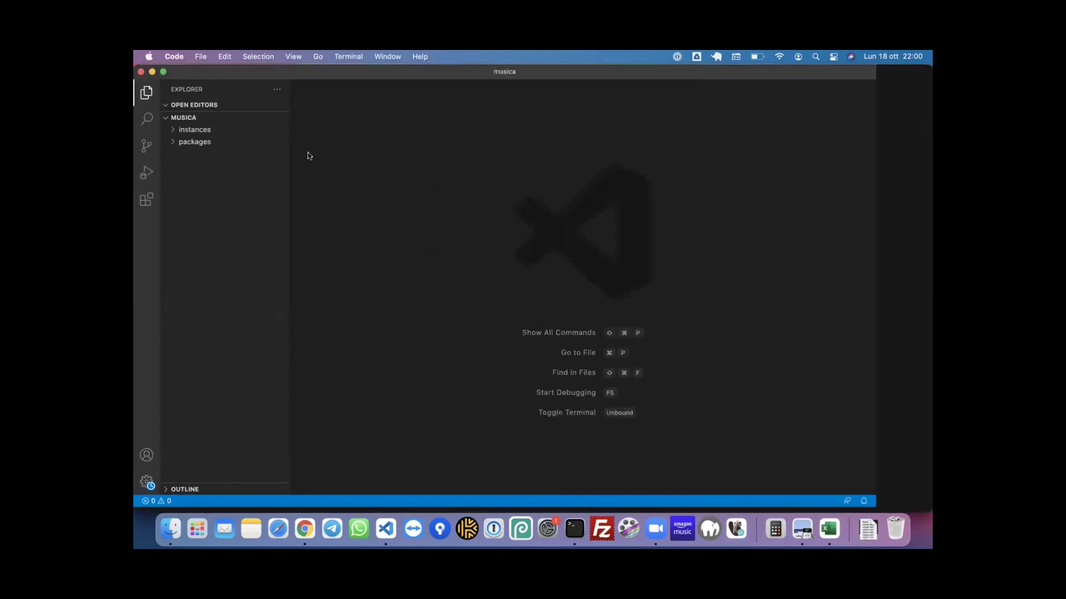
- Read the generated GnrDboPackage code in packages/mu/main.py, then return to Genropy
left_click(172, 142)
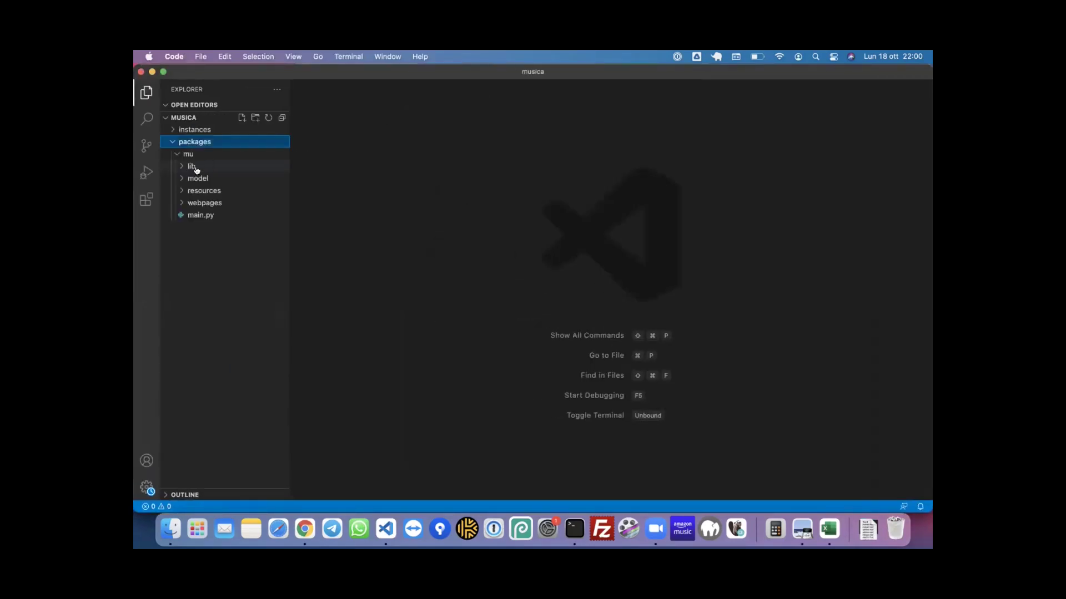
left_click(214, 179)
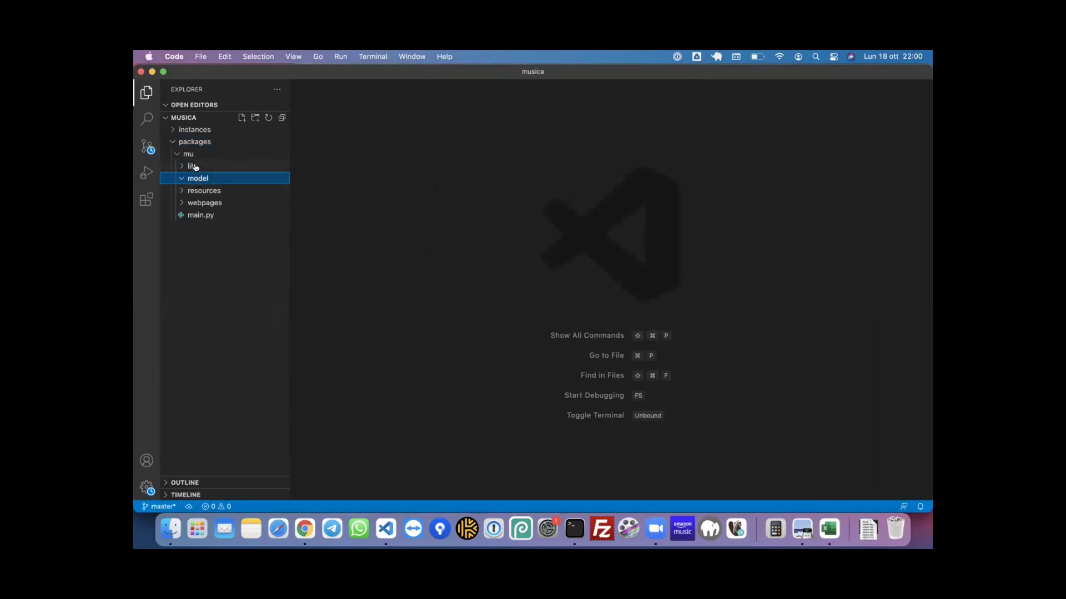
left_click(201, 215)
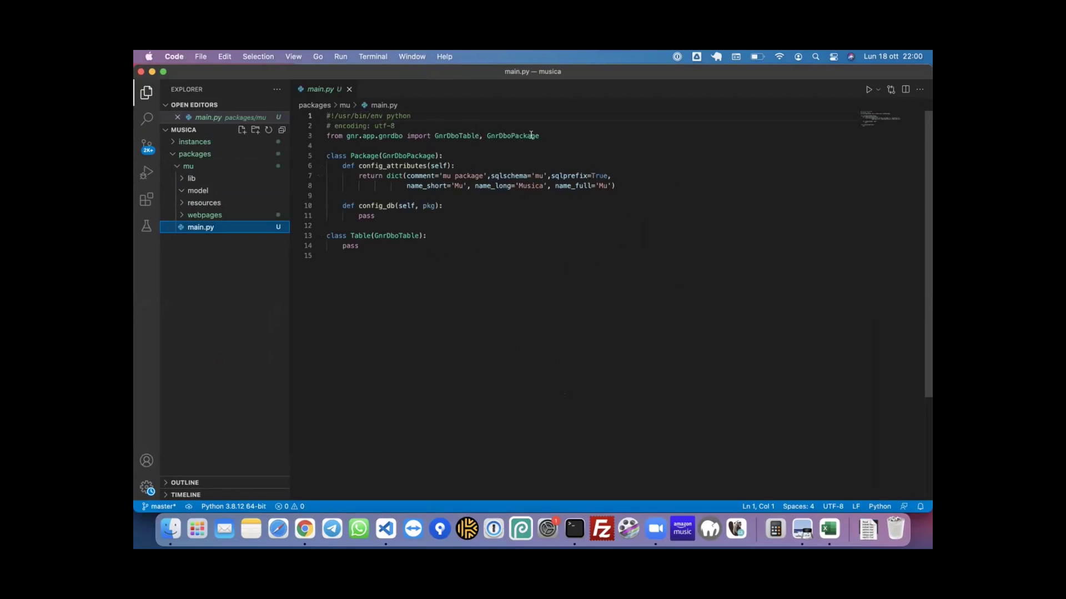
mouse_move(531, 135)
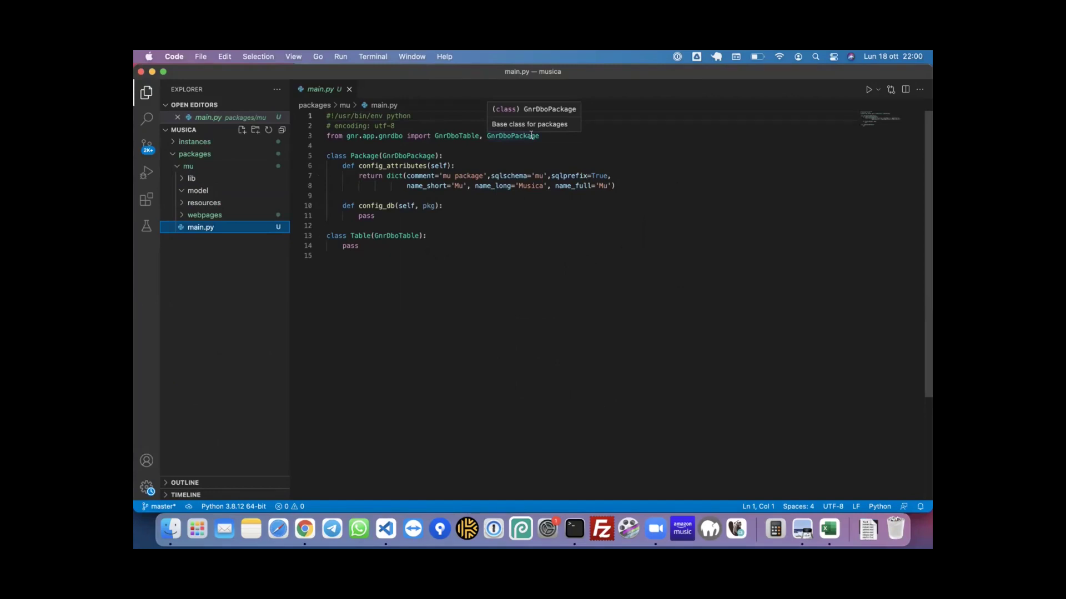
left_click(405, 255)
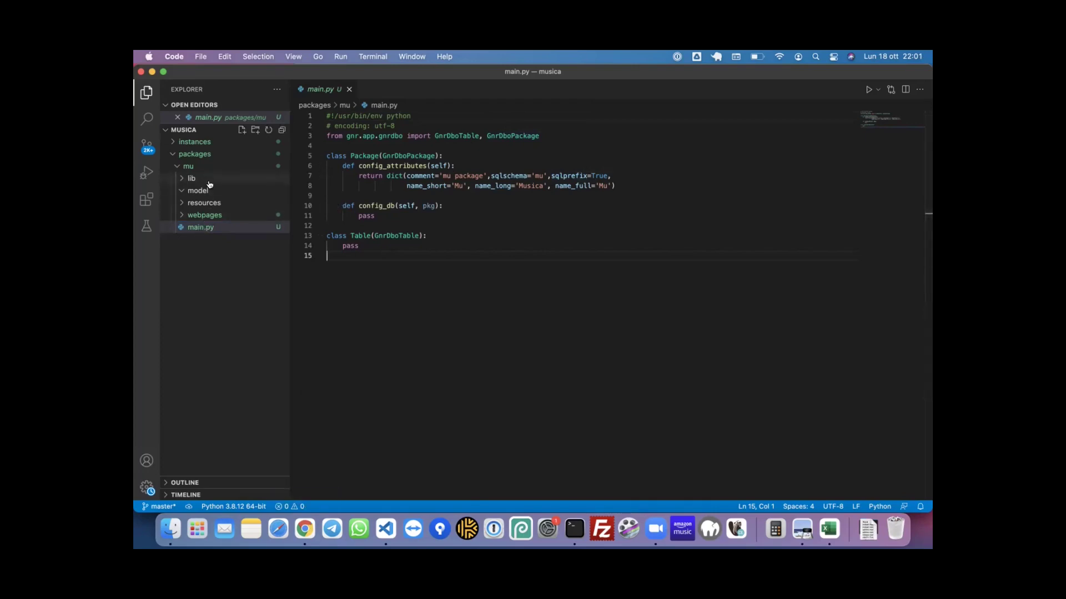
key("super+shift+e")
left_click(214, 191)
left_click(214, 203)
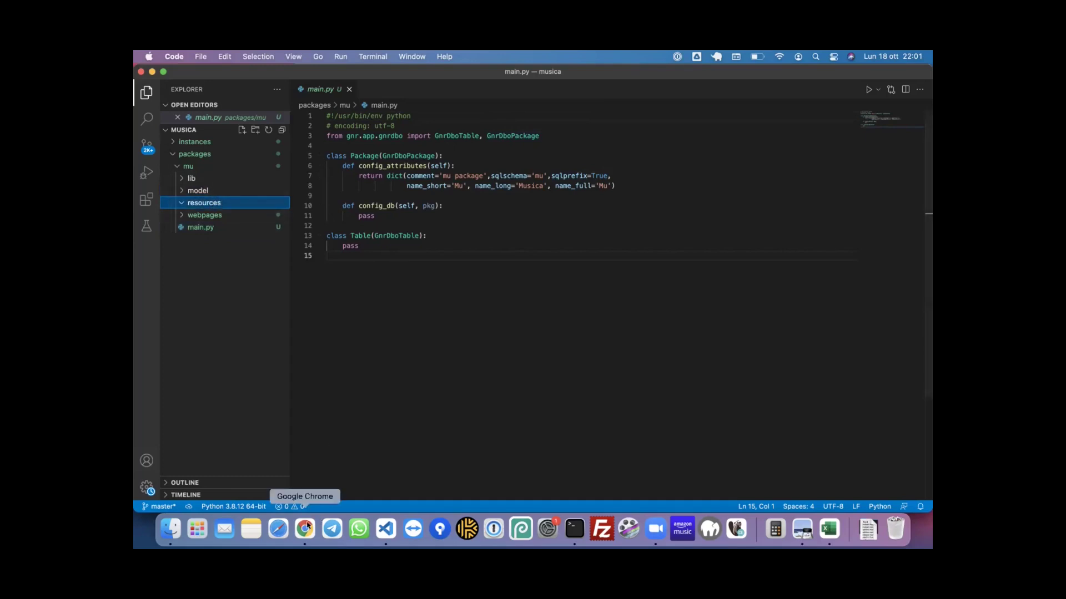
left_click(304, 528)
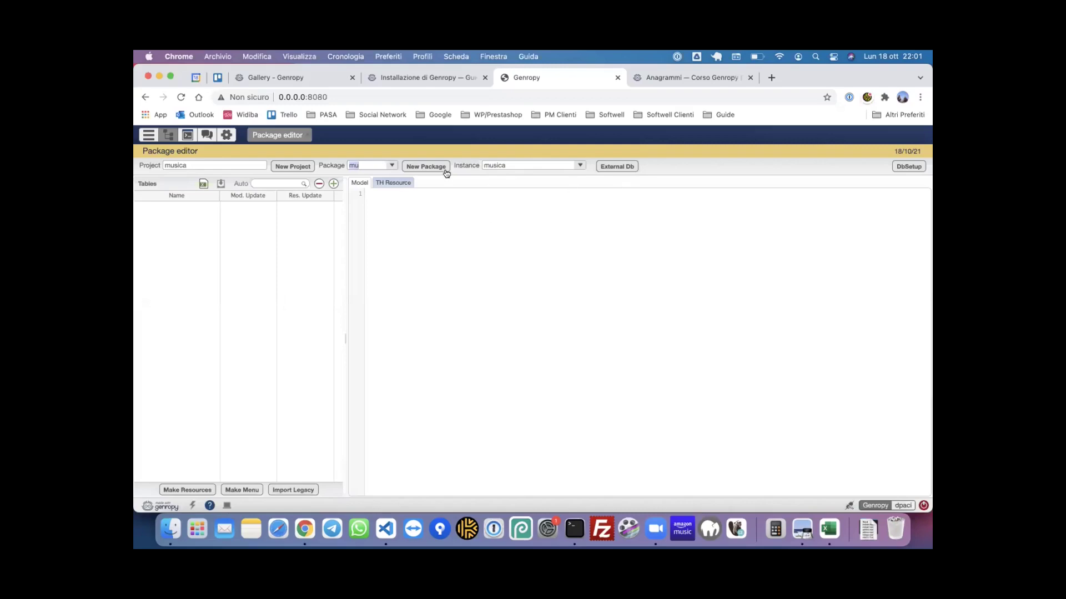
- Open the Ext DB Connection dialog for package mu and choose sqlite as the implementation
double_click(353, 165)
left_click(621, 169)
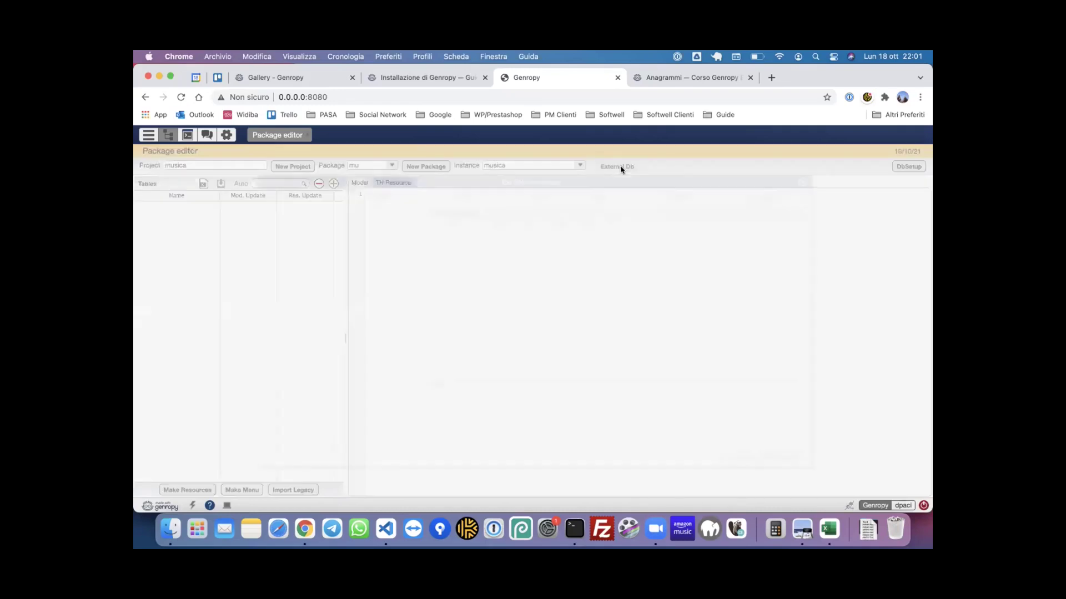
left_click(355, 198)
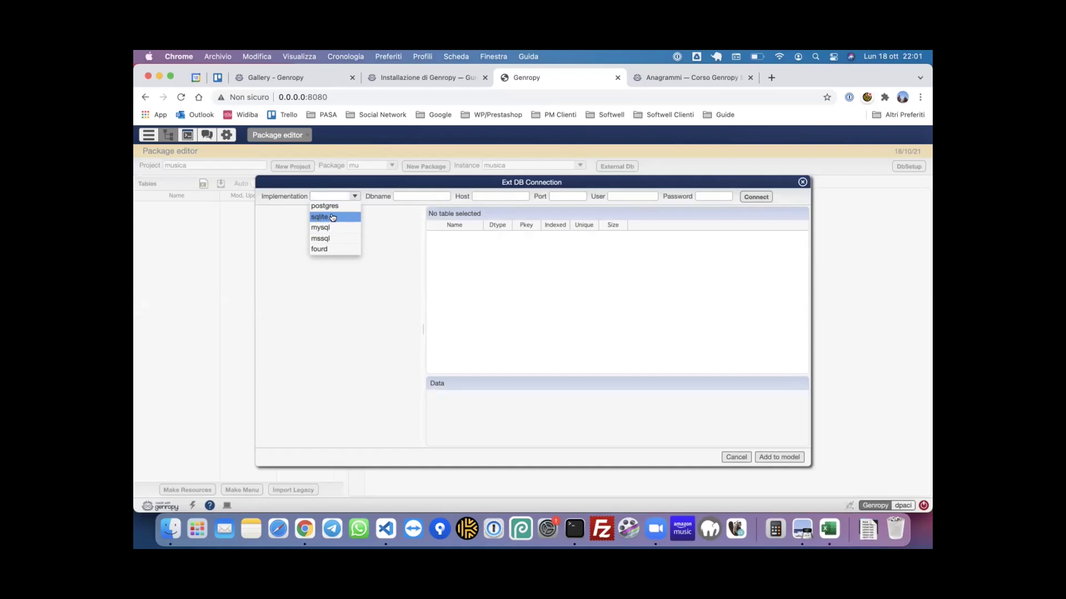
left_click(336, 218)
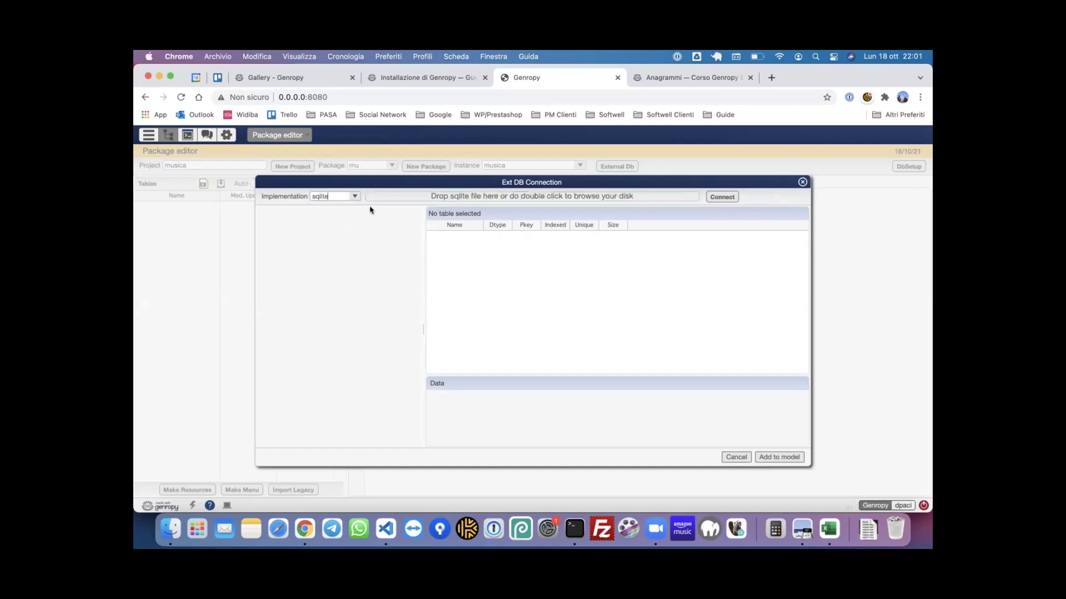
- Drag chinook.db from the Materiale serate folder into the Ext DB Connection drop zone
left_click(163, 533)
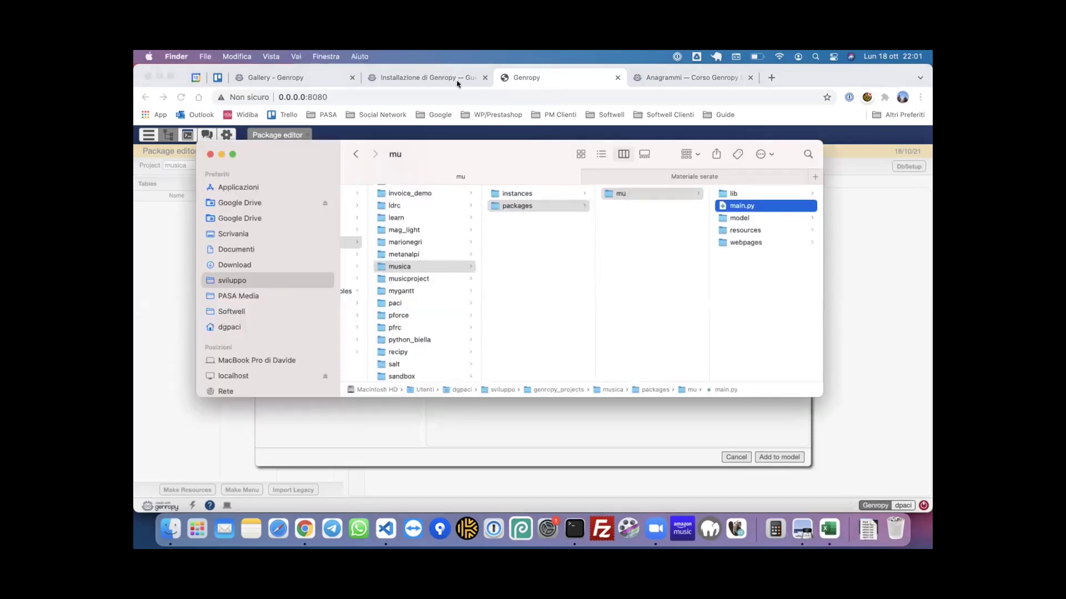
left_click_drag(522, 149, 523, 221)
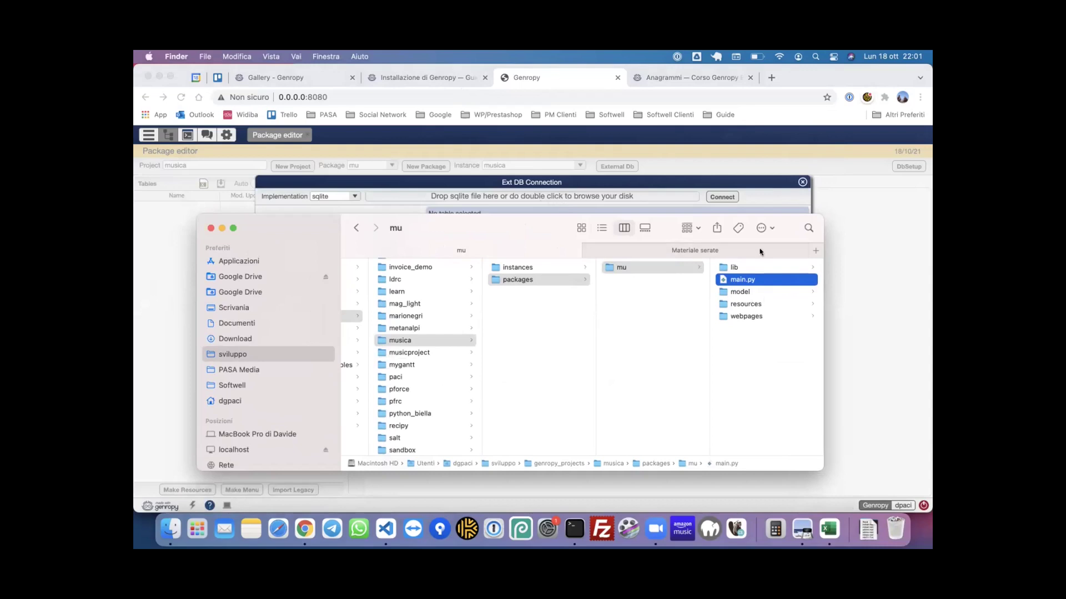
left_click(679, 251)
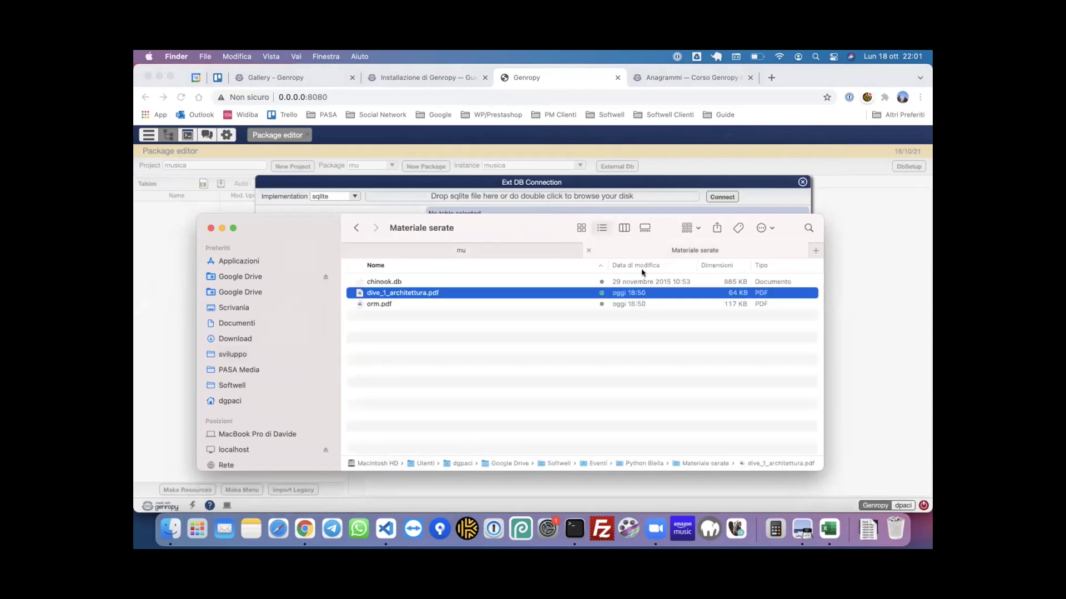
left_click(394, 282)
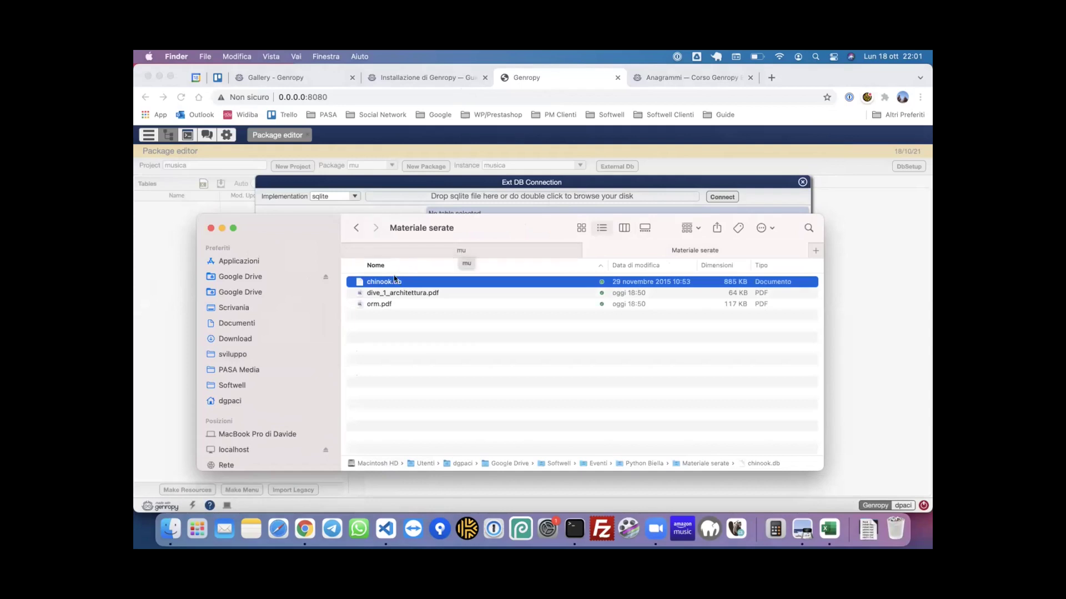
left_click_drag(387, 283, 487, 197)
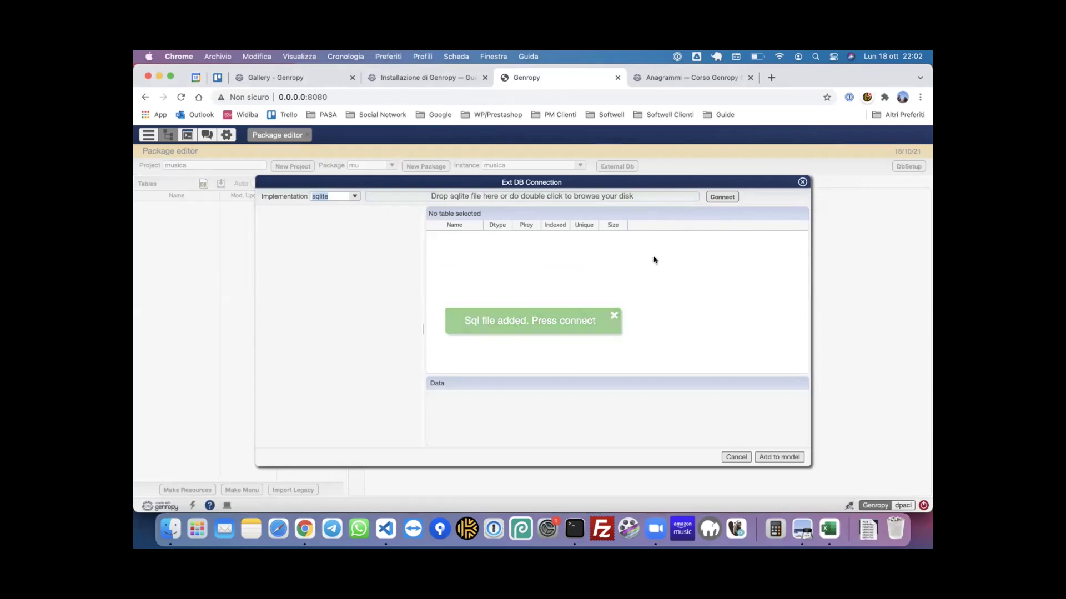
- Connect to chinook.db and add all tables except sqlite_sequence and sqlite_stat1 to the model
left_click(723, 197)
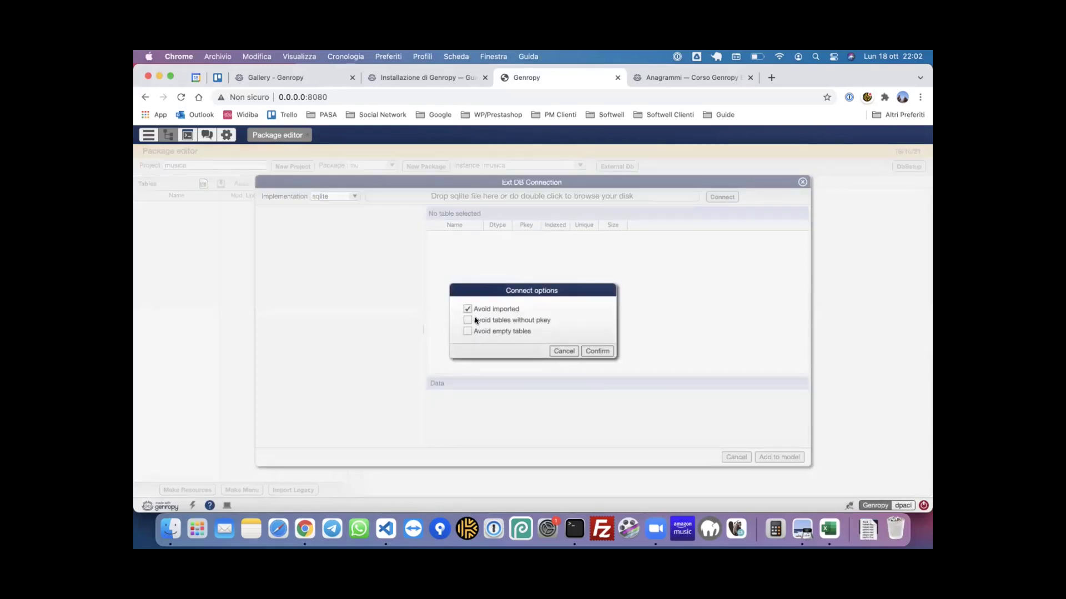
left_click(597, 351)
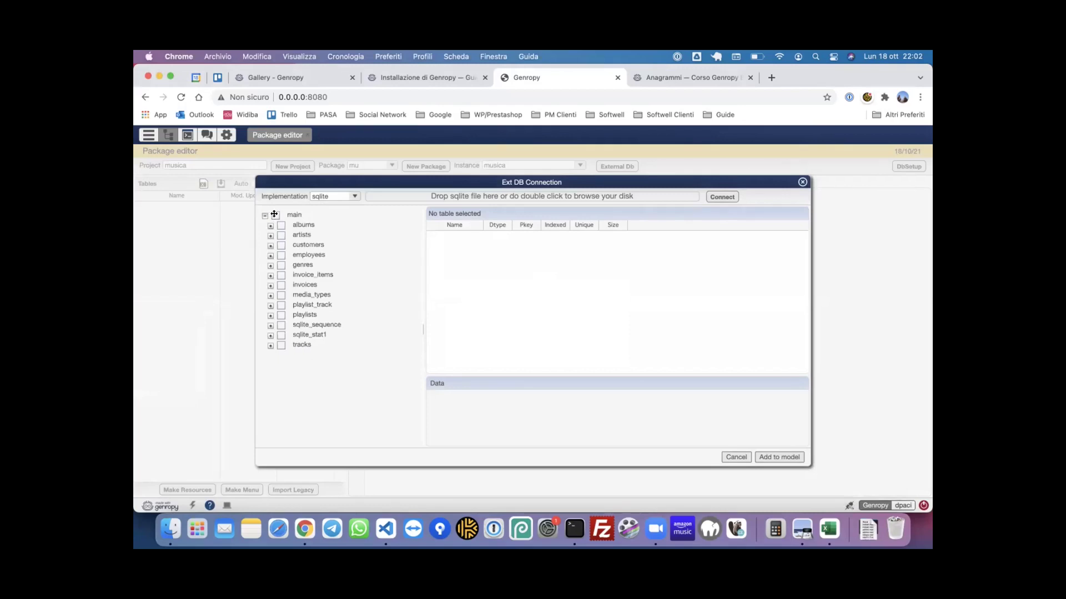
left_click(276, 214)
left_click(280, 324)
left_click(281, 335)
left_click(786, 458)
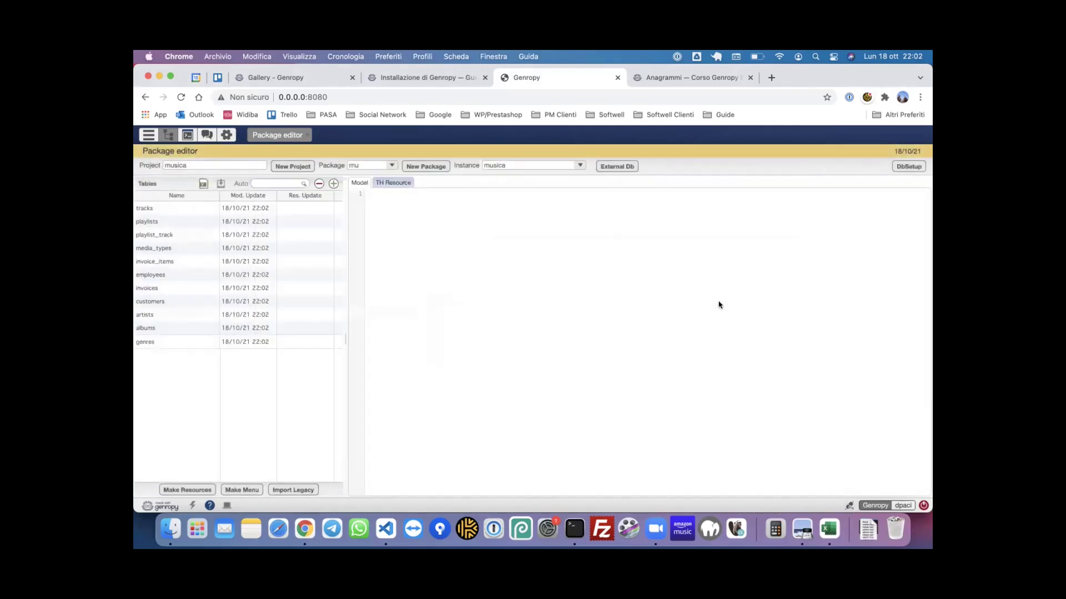
- View the tracks model code, then show the mu package folder in Finder
left_click(171, 207)
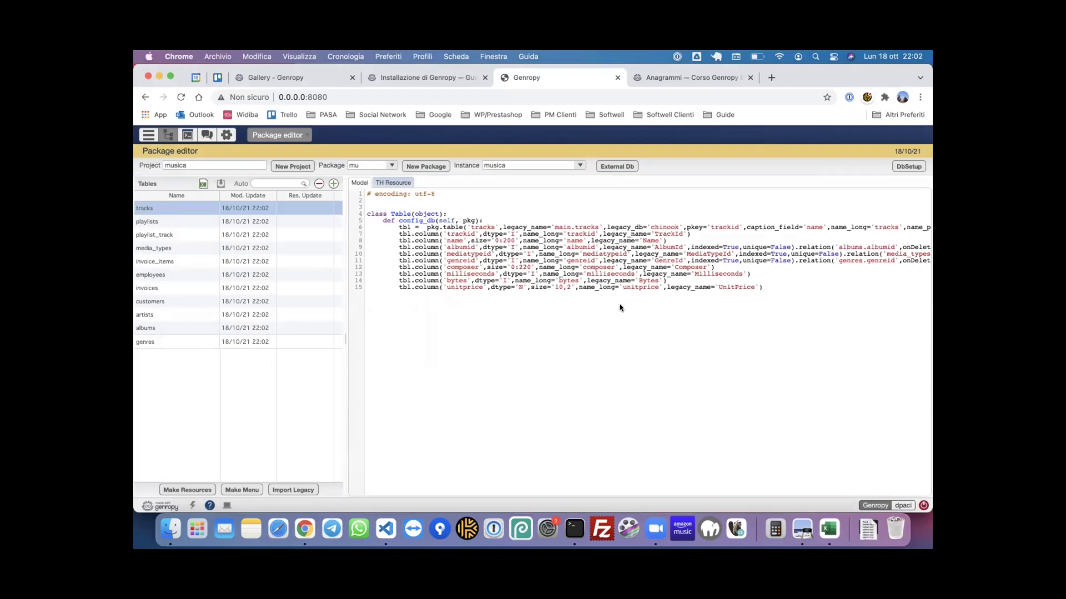
left_click(170, 528)
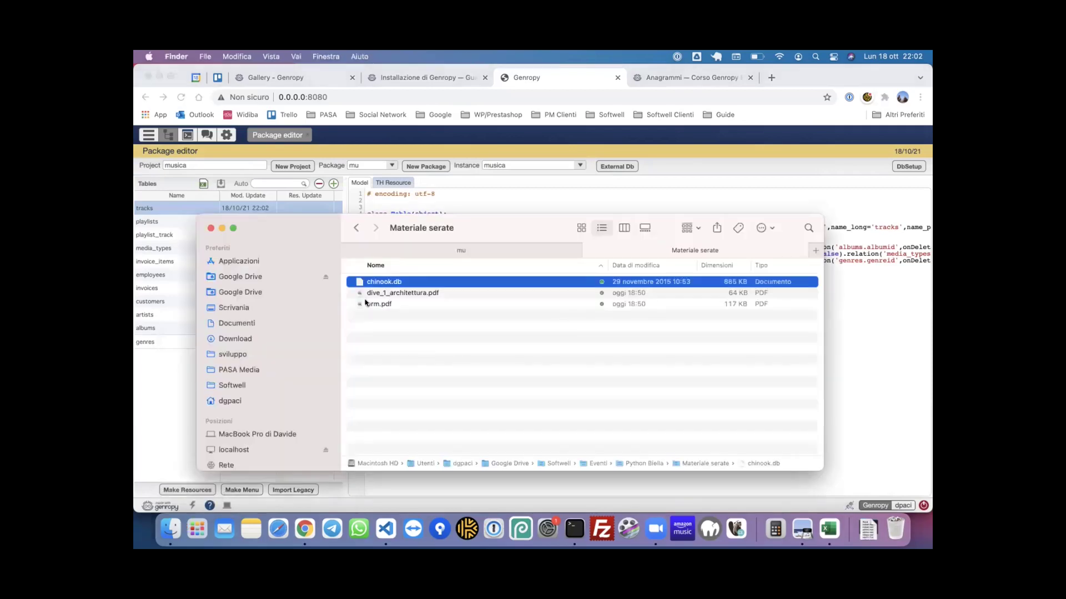
left_click(501, 246)
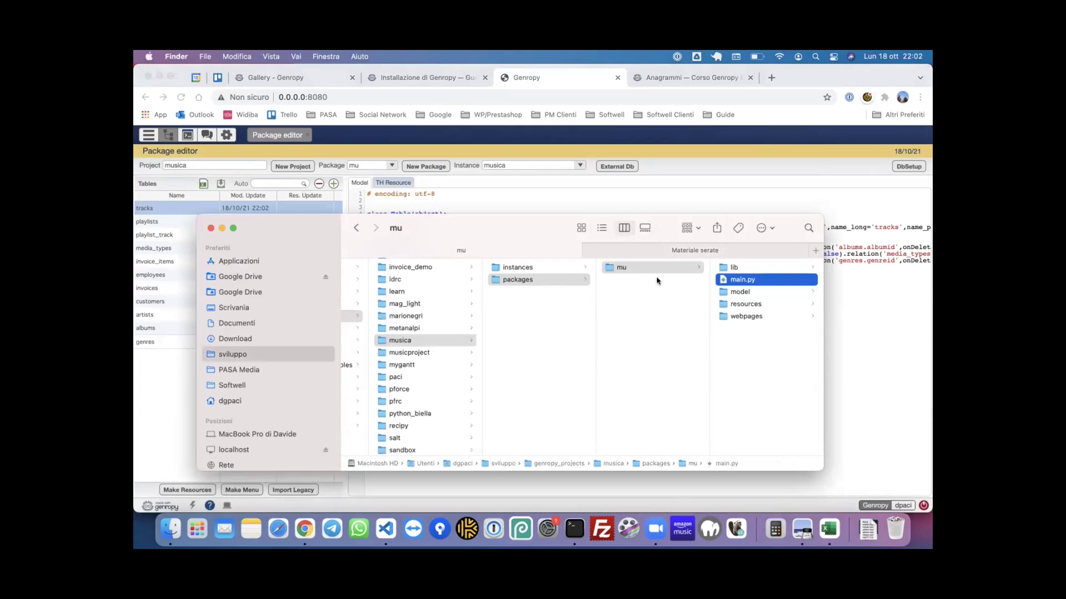
- Check the per-table .py files in the model folder and open albums.py in VS Code
left_click(754, 292)
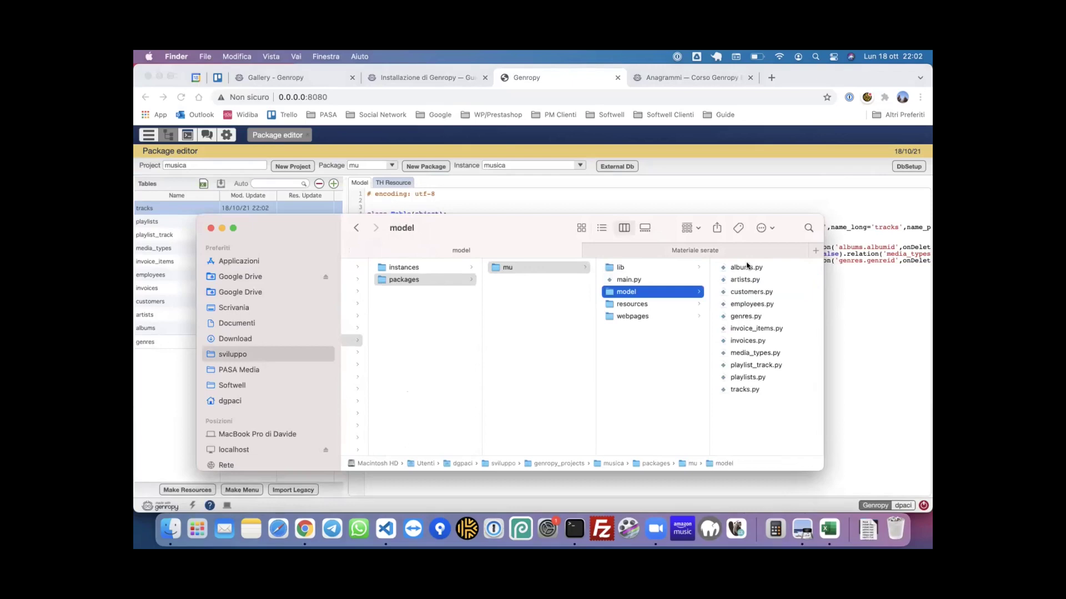
left_click_drag(505, 226, 526, 193)
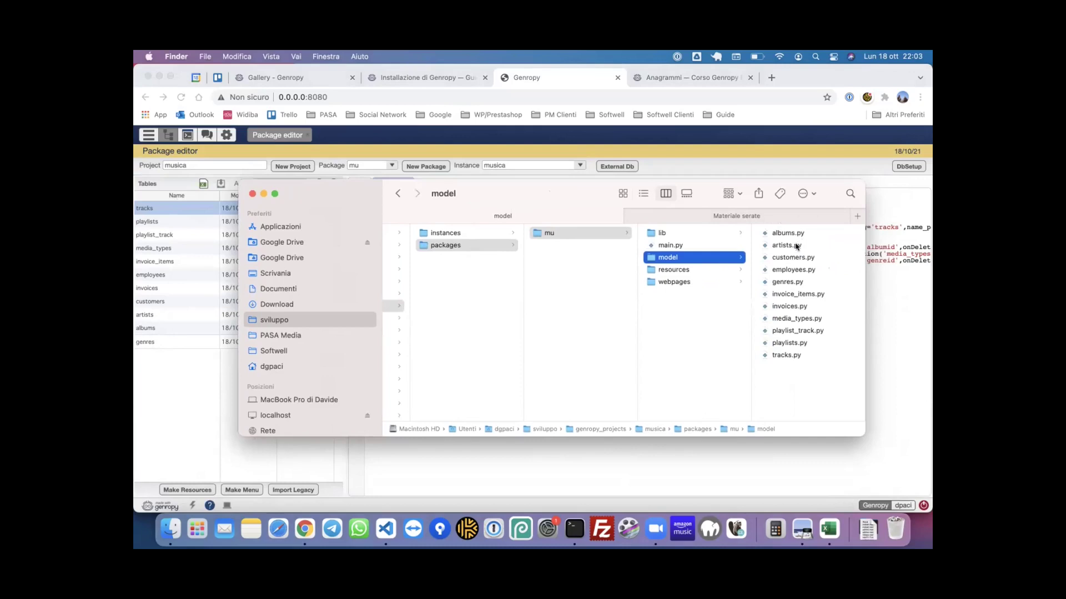
left_click(384, 530)
left_click(214, 191)
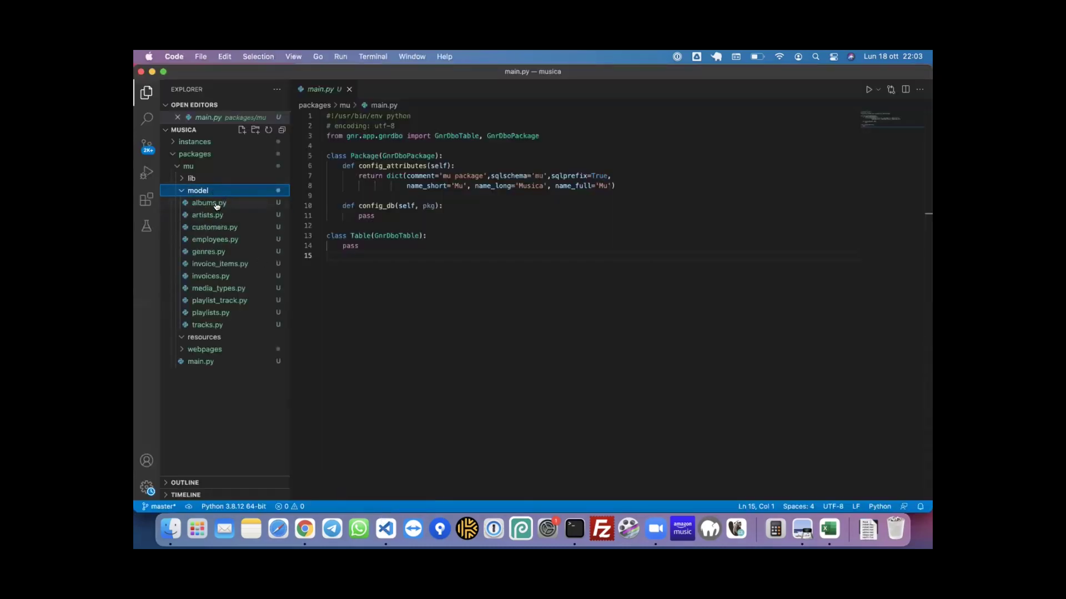
left_click(216, 203)
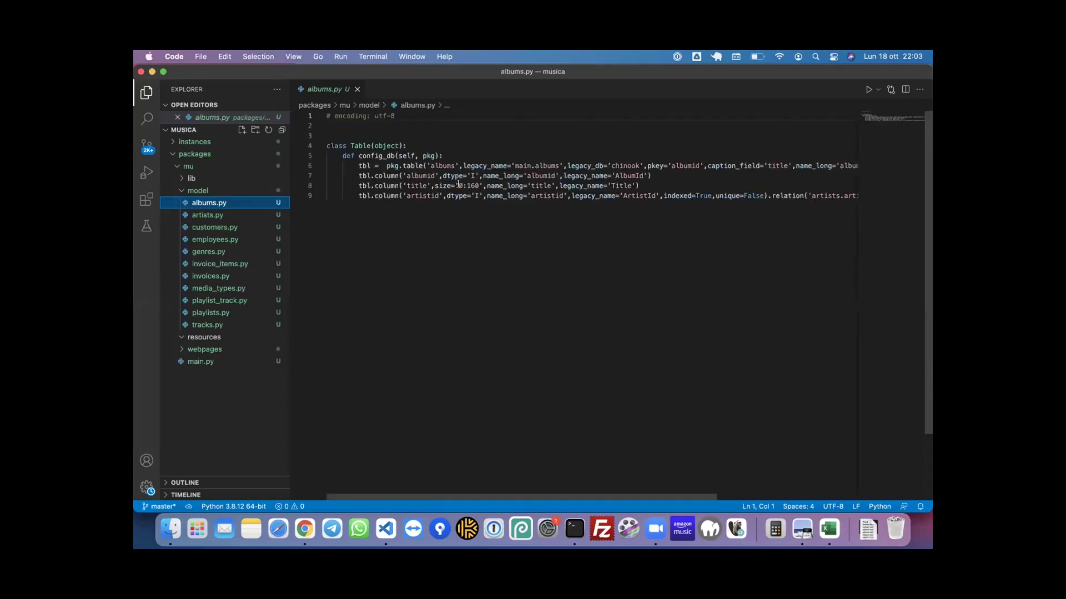
left_click(305, 530)
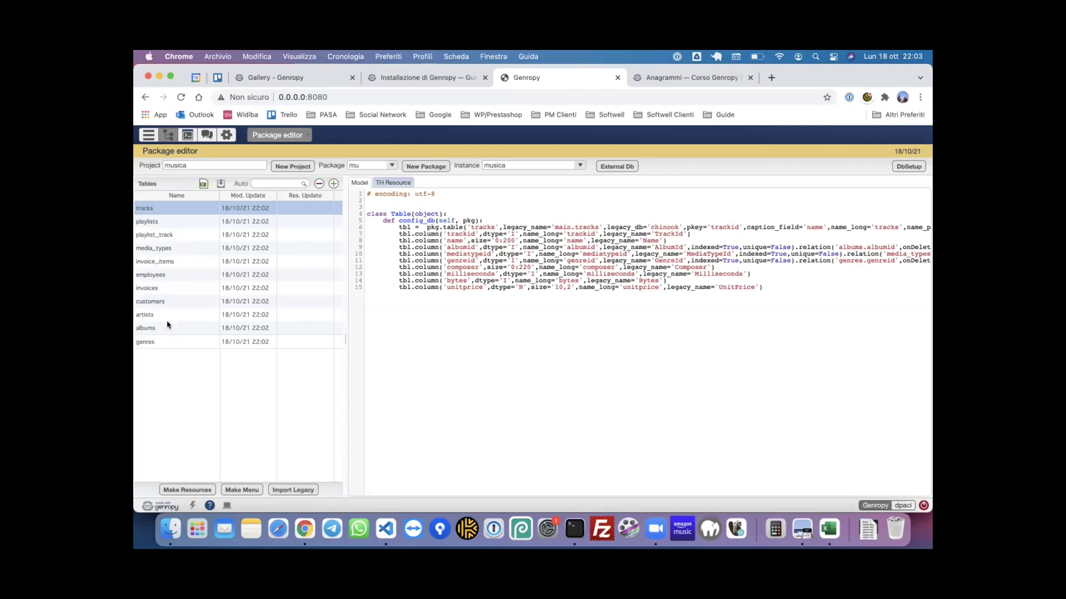
left_click(165, 329)
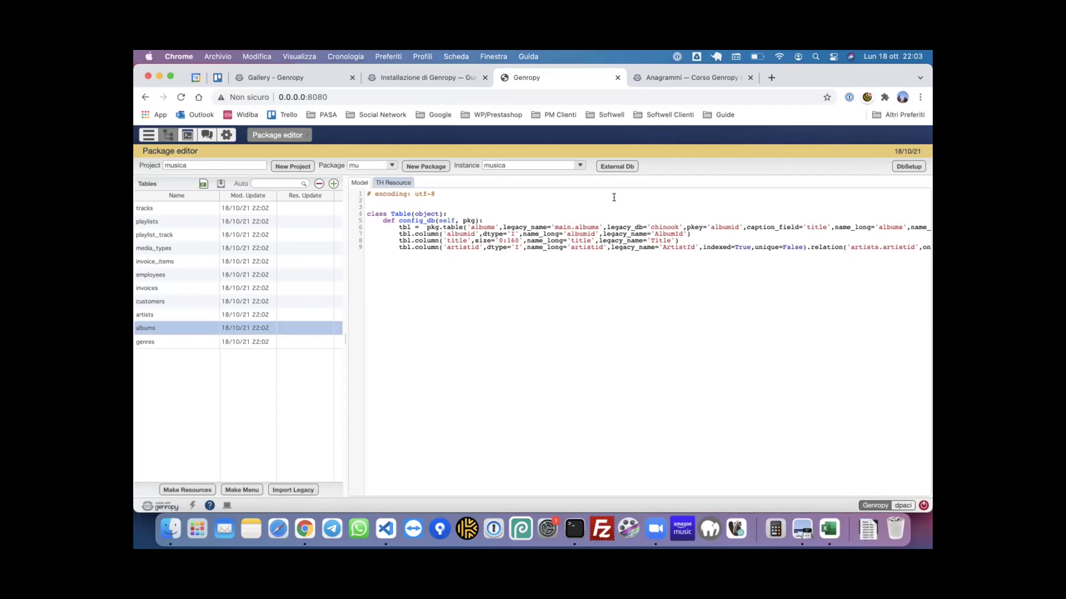
scroll(602, 242, "right", 5)
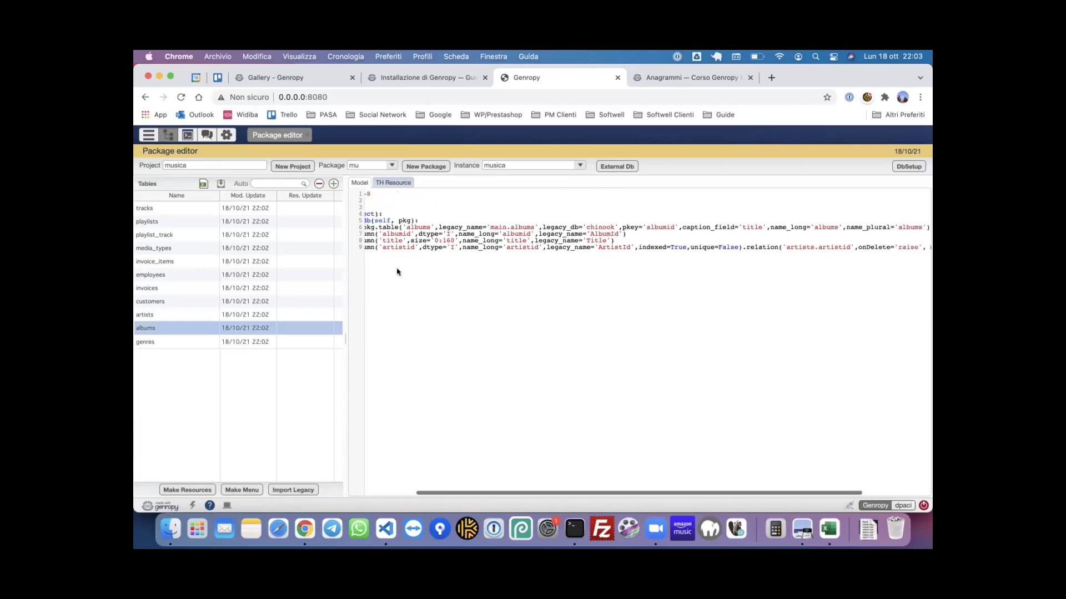
scroll(411, 241, "left", 5)
double_click(455, 247)
scroll(628, 247, "right", 5)
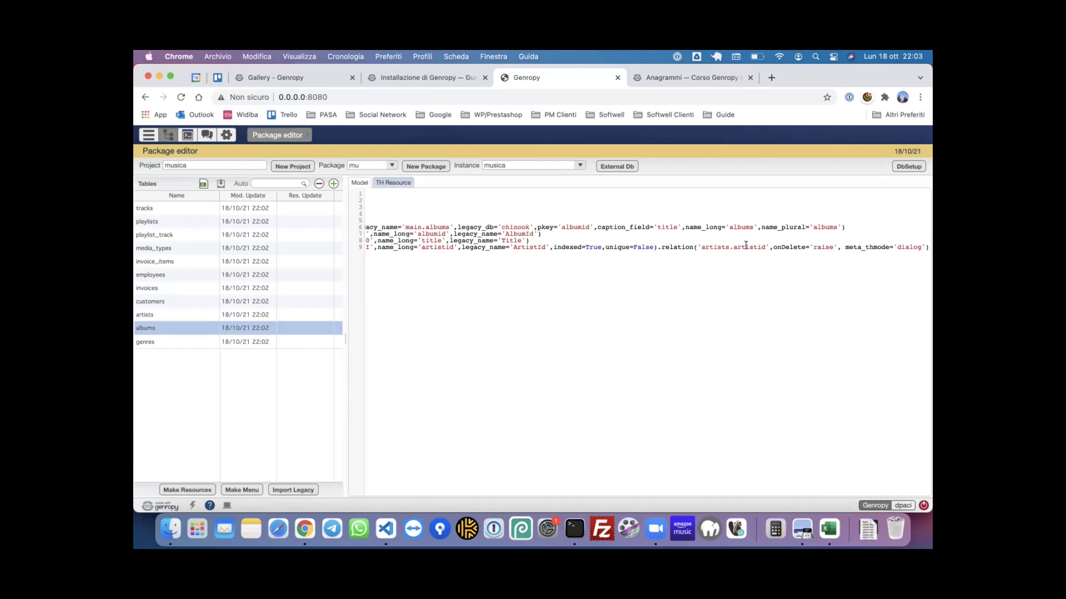
scroll(746, 244, "left", 5)
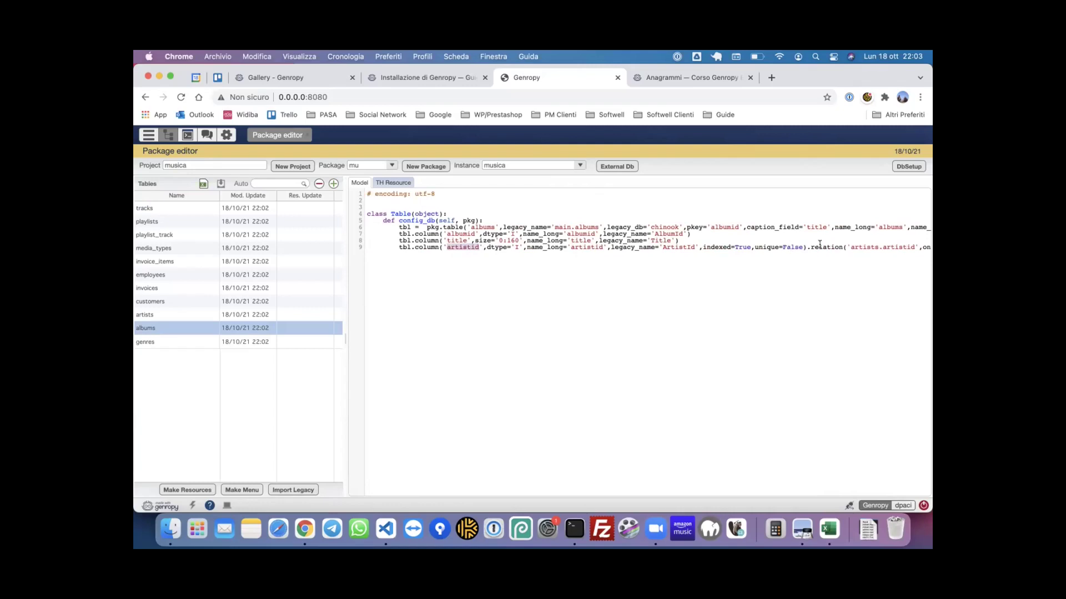
scroll(581, 254, "right", 5)
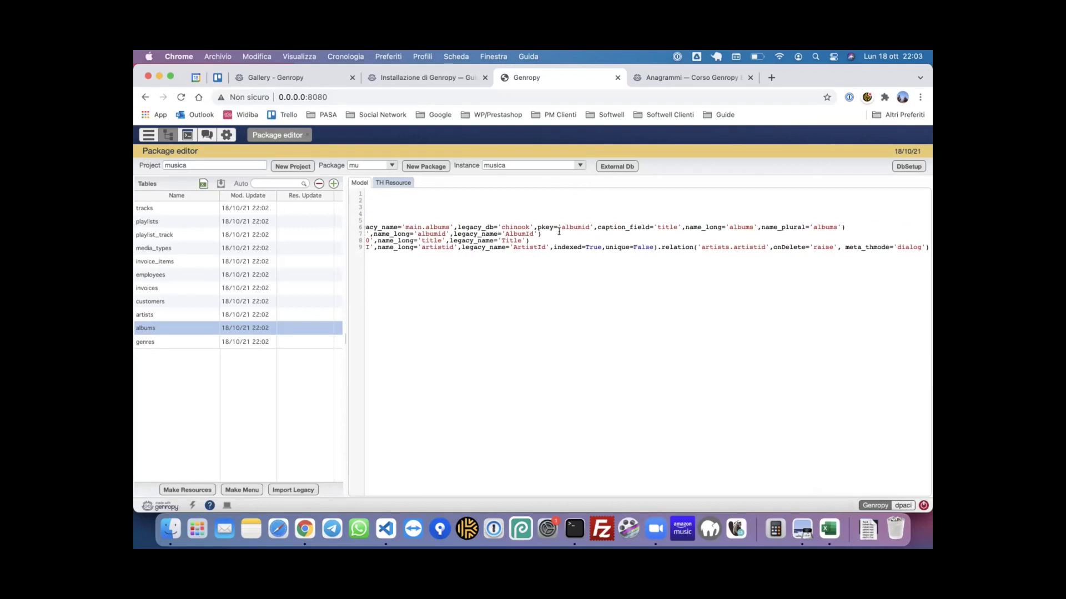
scroll(558, 232, "left", 5)
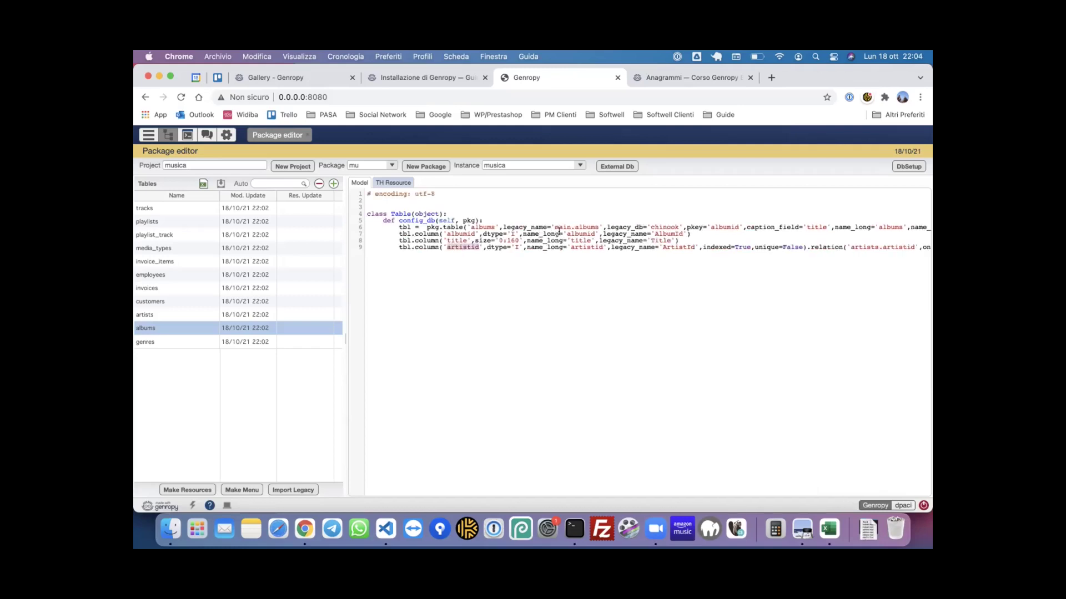
left_click(501, 241)
left_click(167, 316)
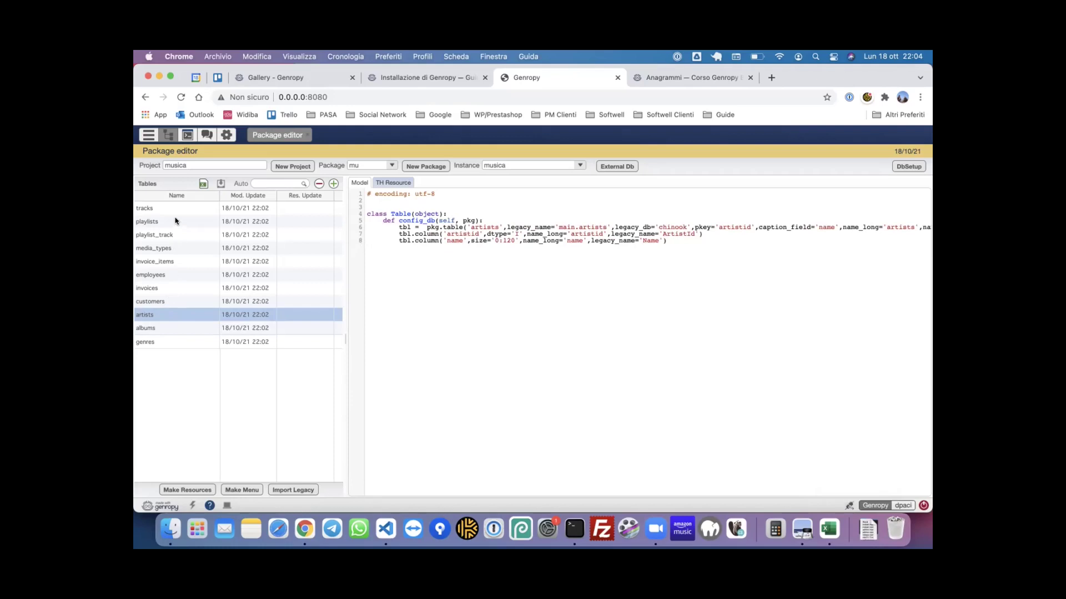
left_click(153, 208)
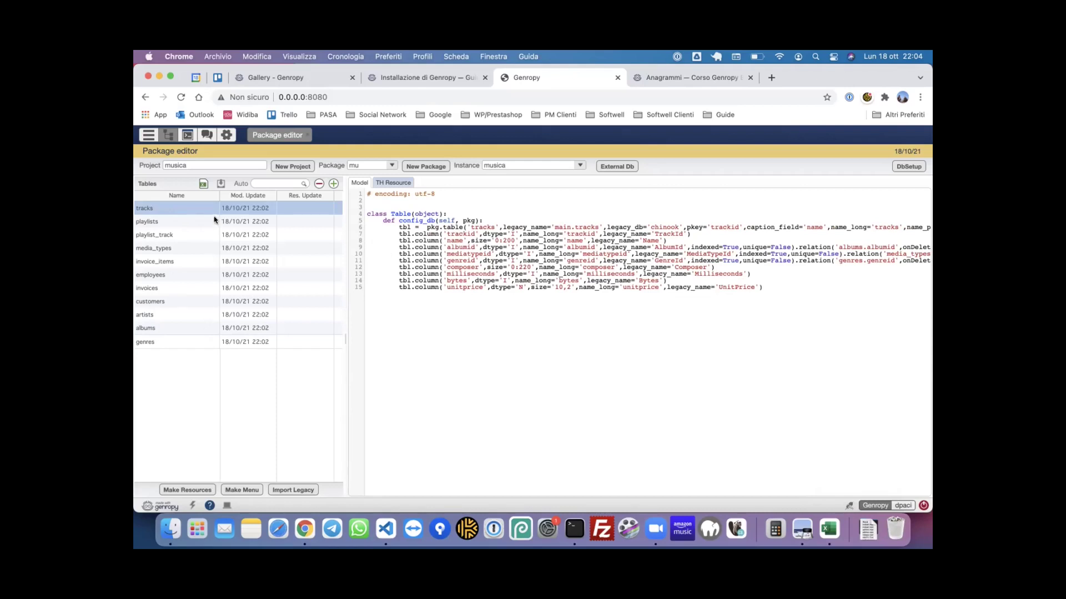
left_click(182, 342, "shift")
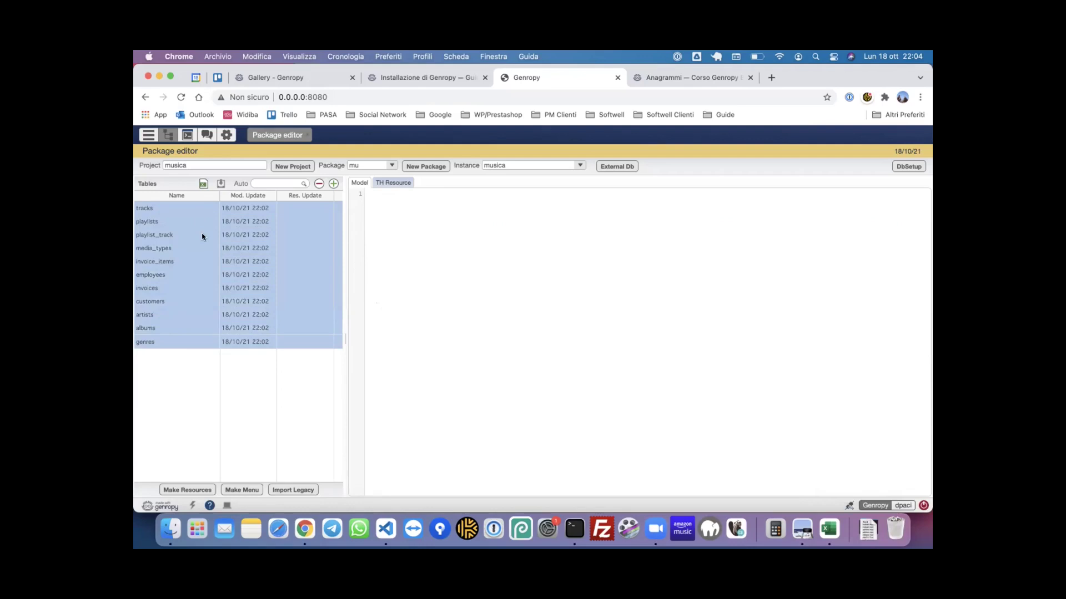
left_click(187, 210)
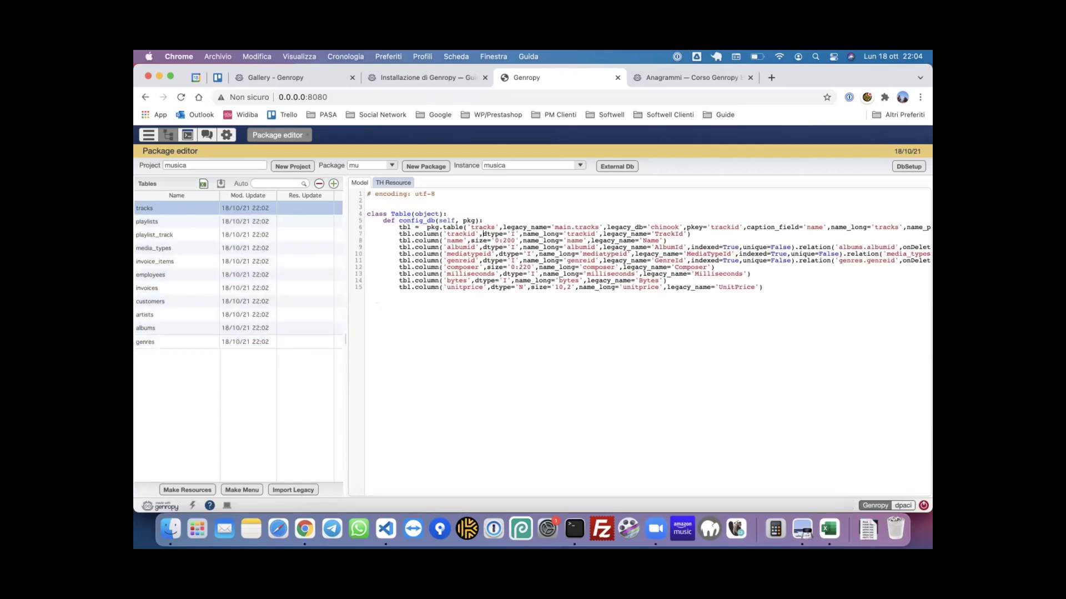
left_click(385, 528)
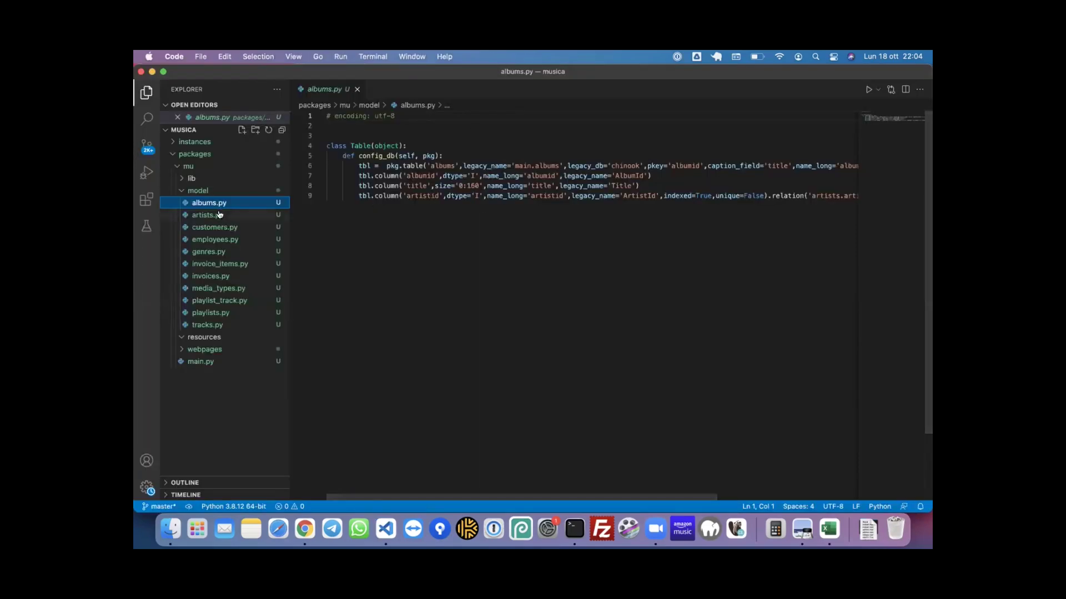
left_click(305, 528)
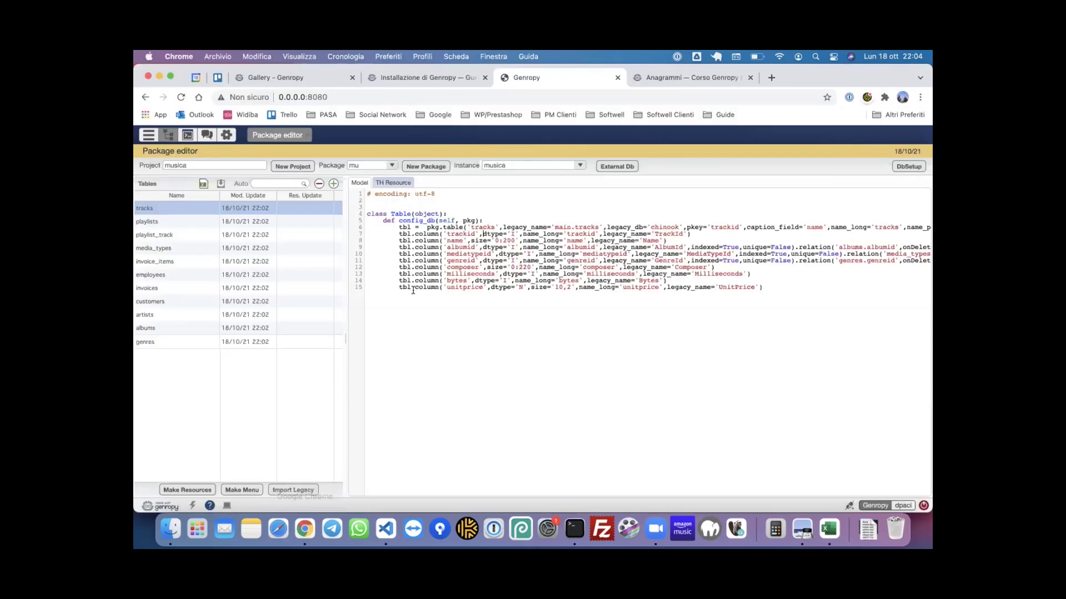
- Open the tracks table editor and look over its columns
double_click(189, 209)
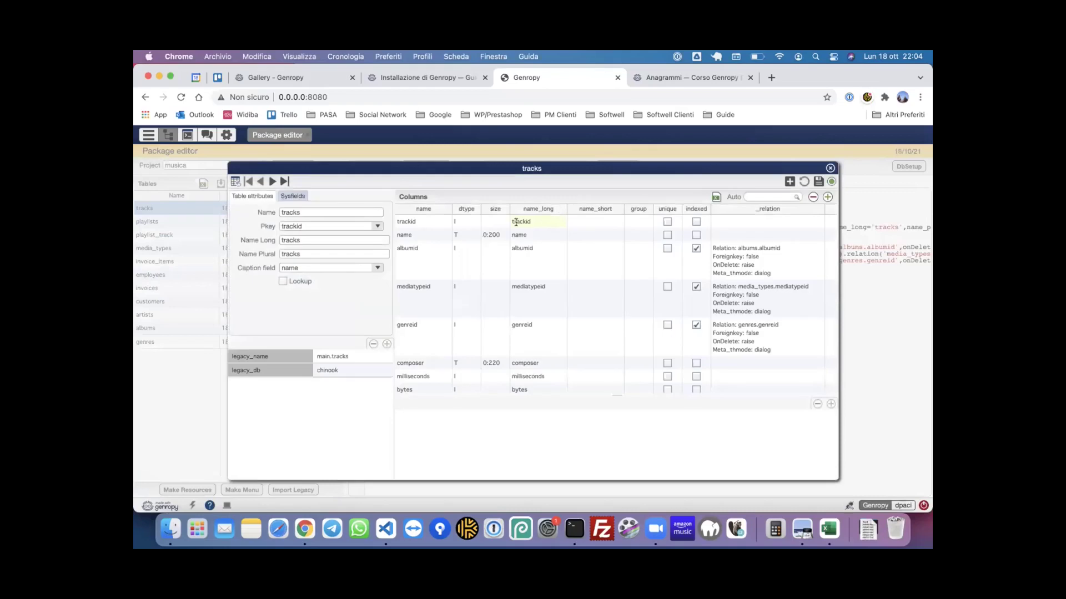
scroll(555, 233, "down", 2)
scroll(584, 250, "up", 3)
scroll(595, 262, "down", 1)
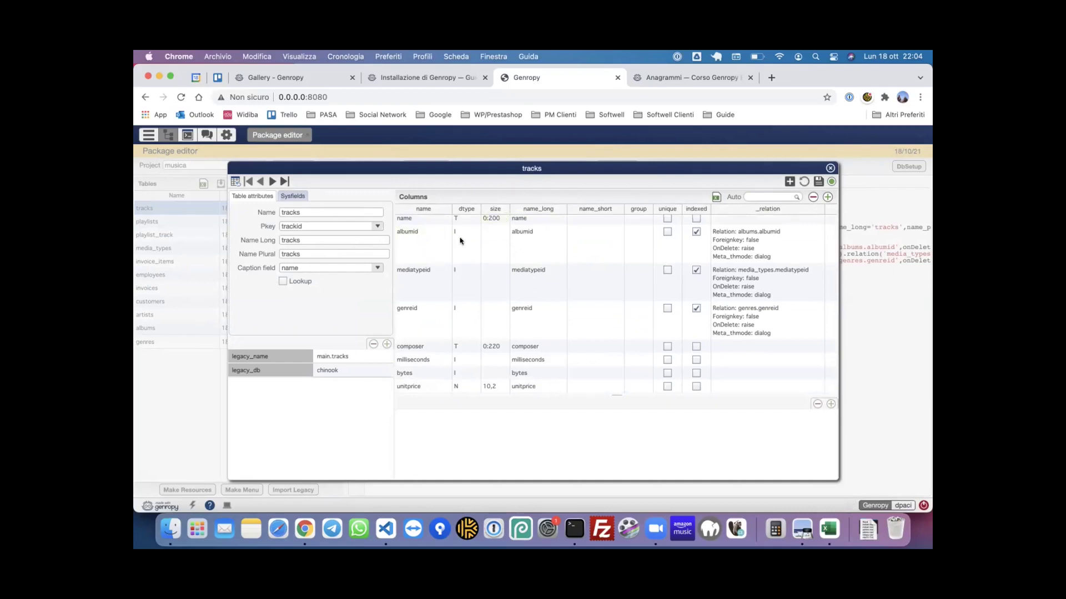
scroll(461, 236, "up", 2)
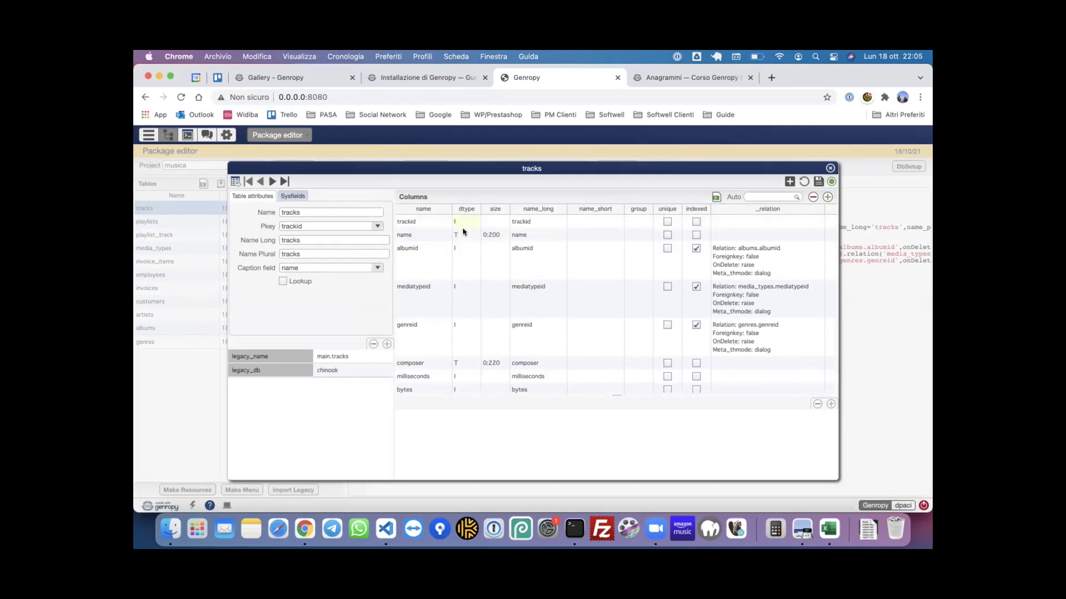
- Give name, albumid and mediatypeid the short names n, a and m, and open albumid's relation
left_click(583, 229)
left_click(601, 233)
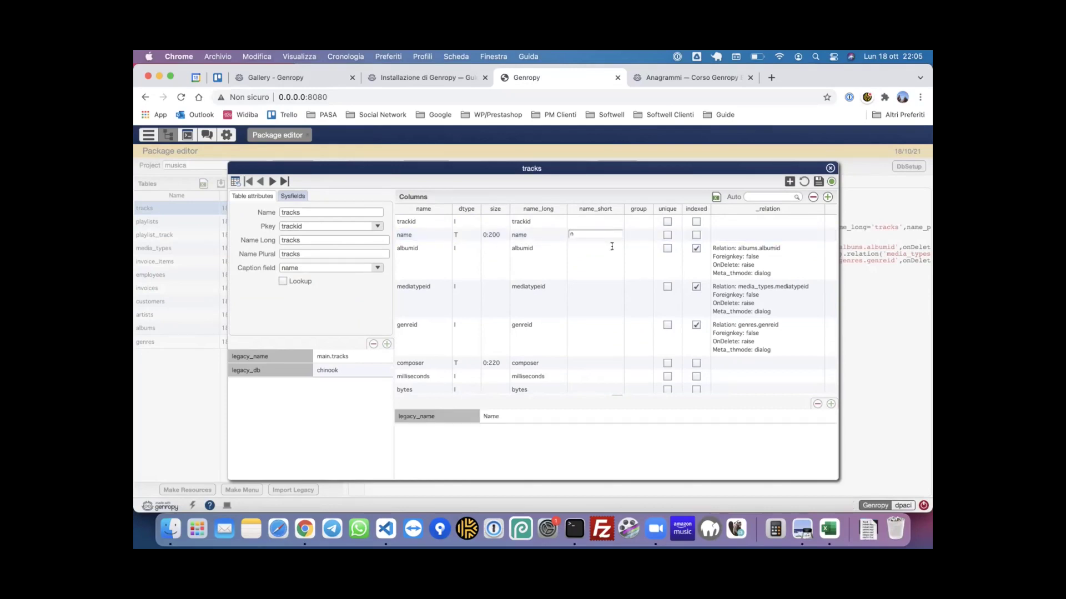
left_click(611, 246)
type("a")
key("Return")
left_click(590, 285)
type("m")
key("Return")
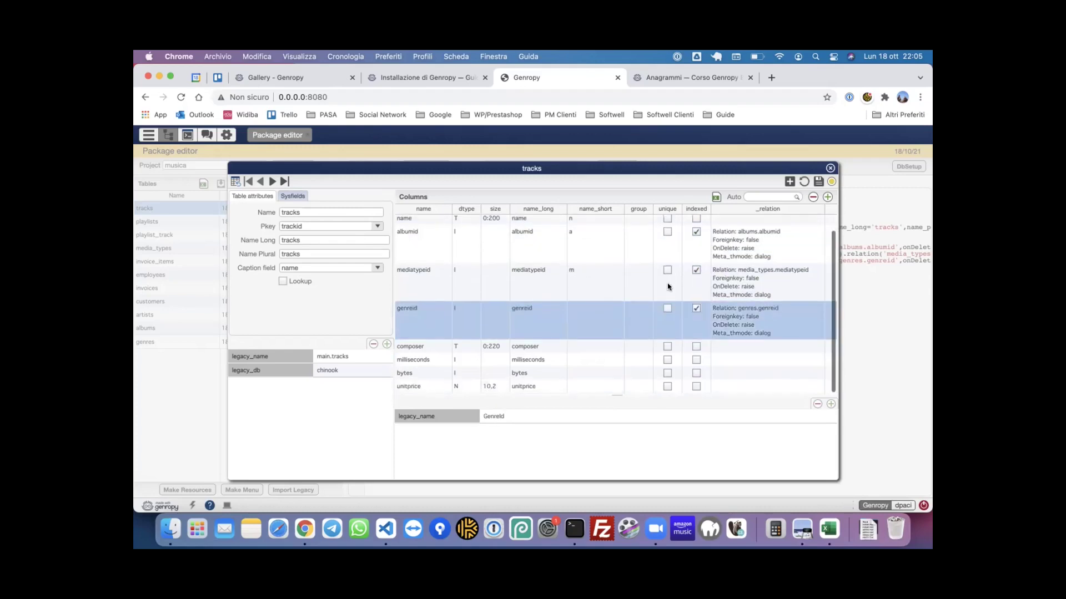
left_click(768, 249)
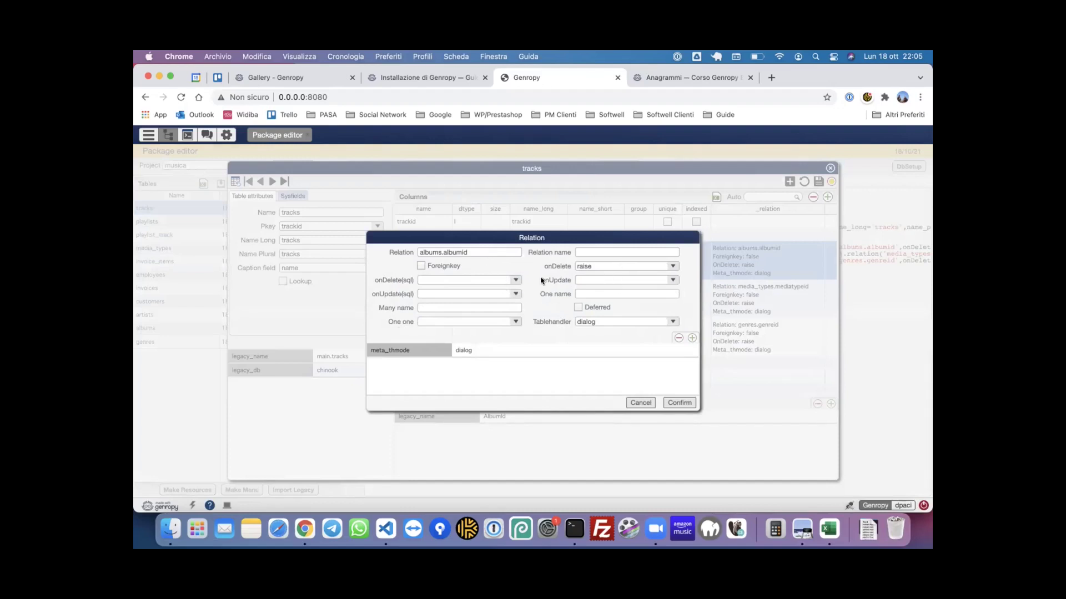
- Set albumid's relation onDelete to cascade and inspect the mediatypeid relation
left_click(671, 266)
left_click(612, 287)
left_click(682, 403)
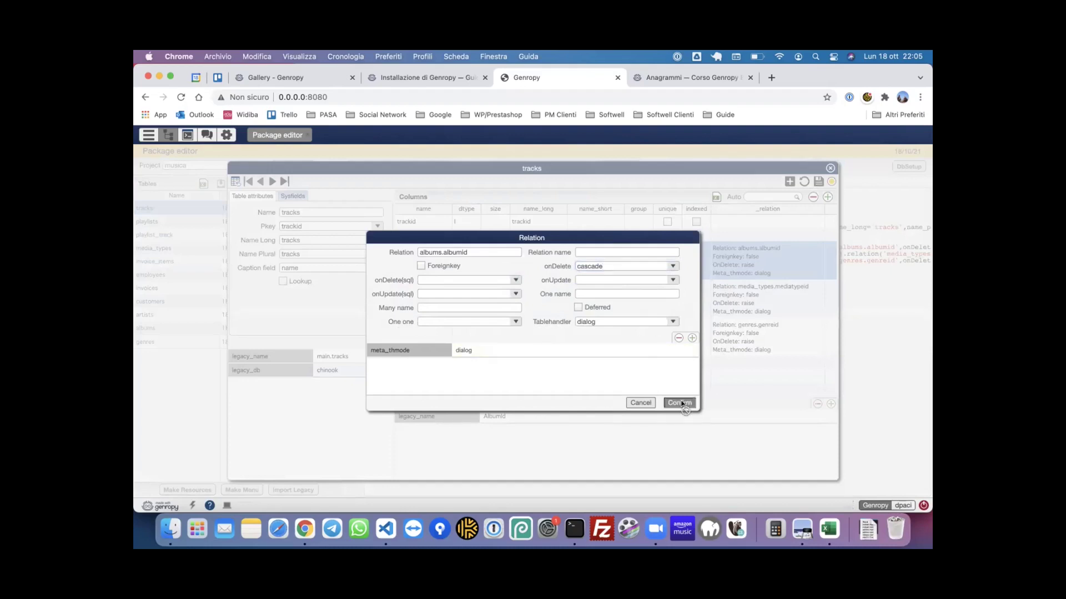
scroll(647, 274, "down", 1)
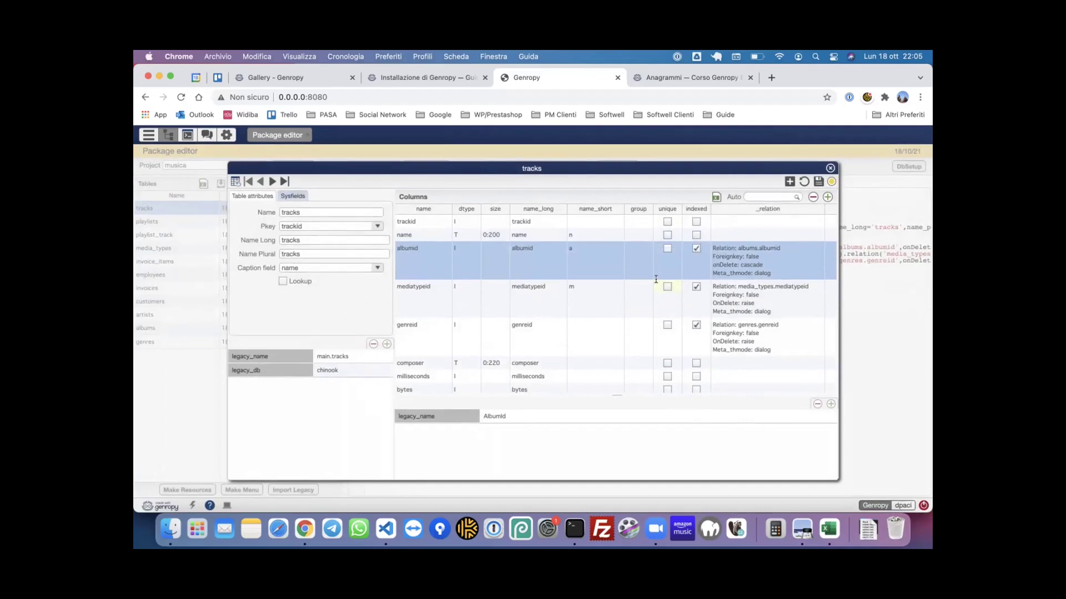
scroll(613, 257, "down", 1)
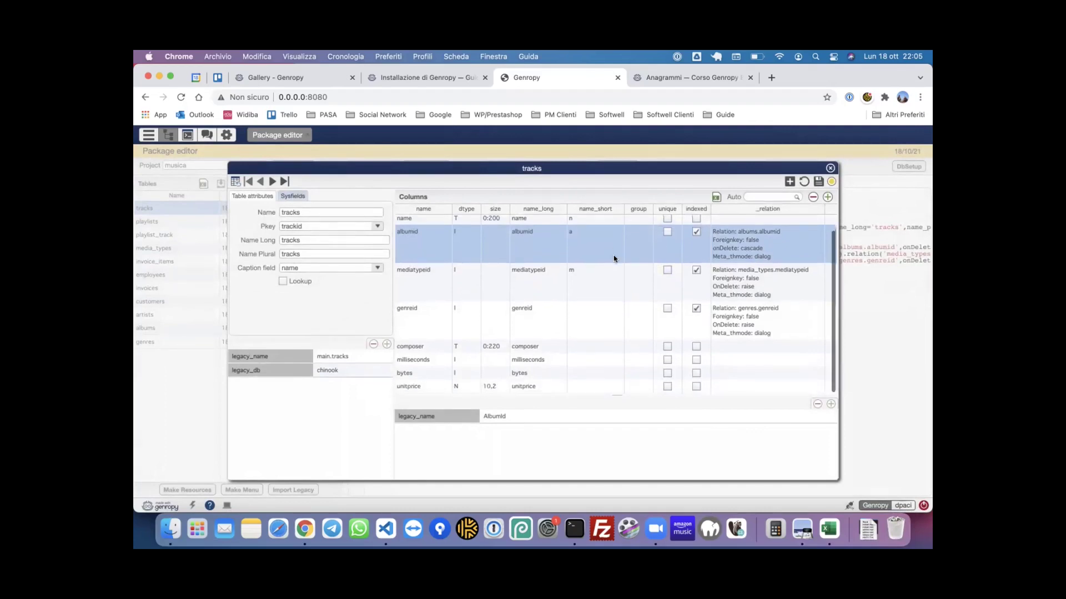
left_click(590, 280)
left_click(731, 277)
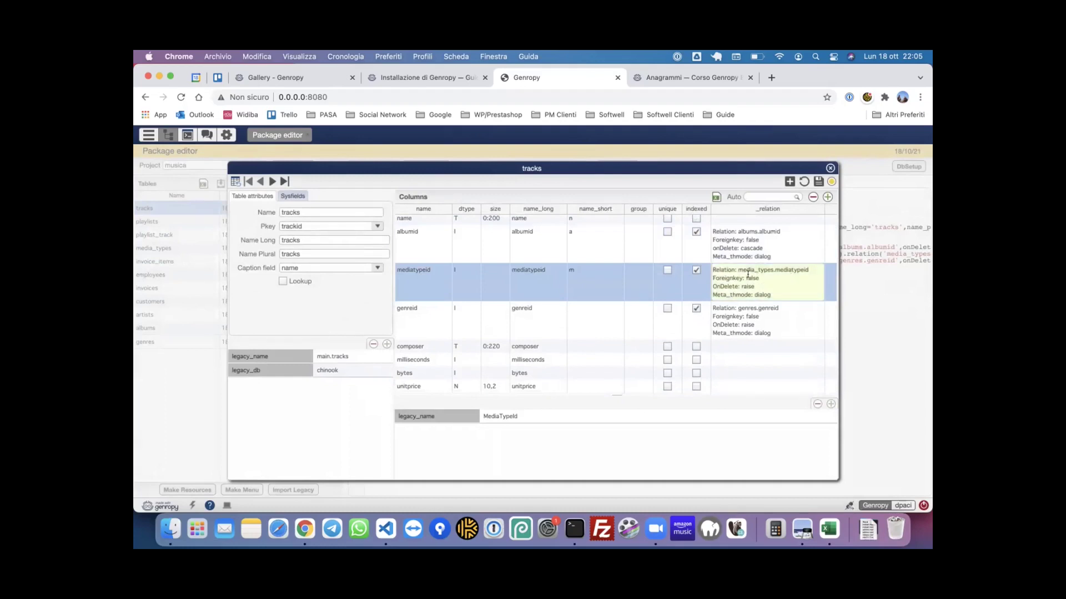
left_click(819, 182)
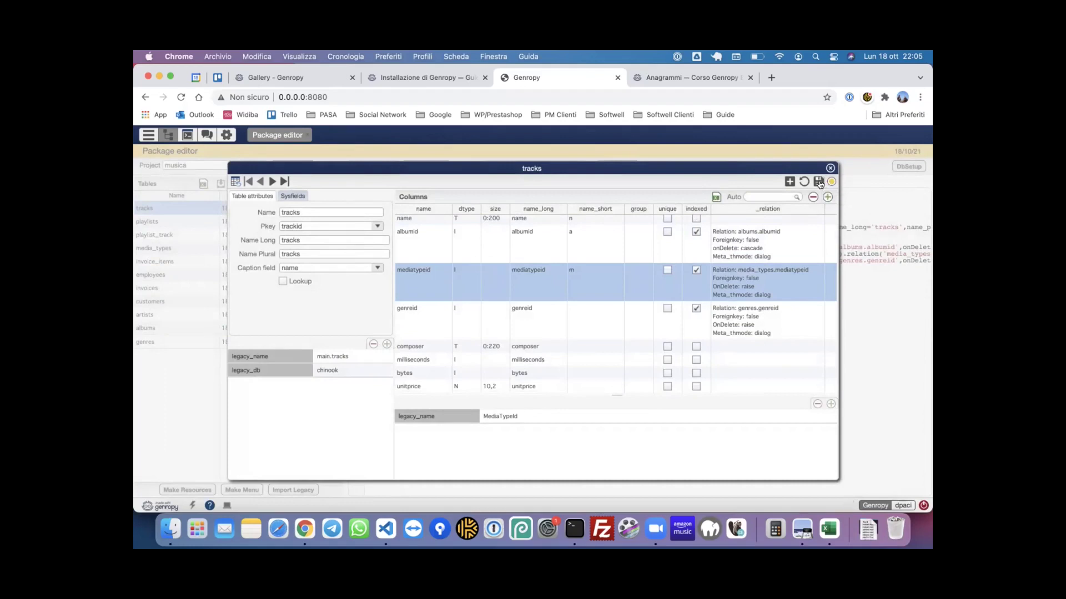
- Save the tracks table definition and close the table editor
left_click(820, 182)
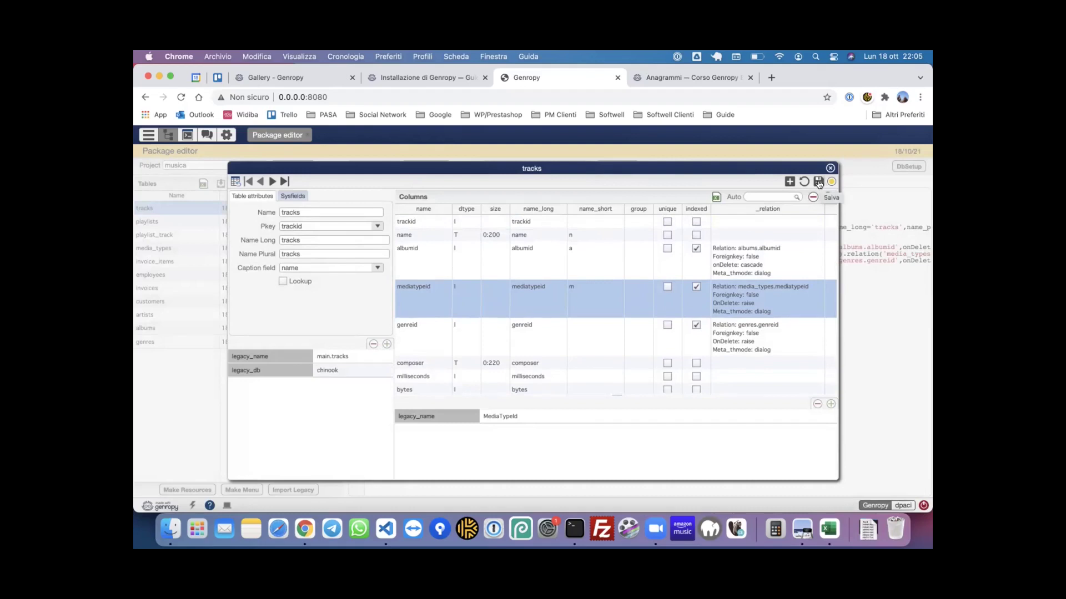
scroll(556, 344, "down", 1)
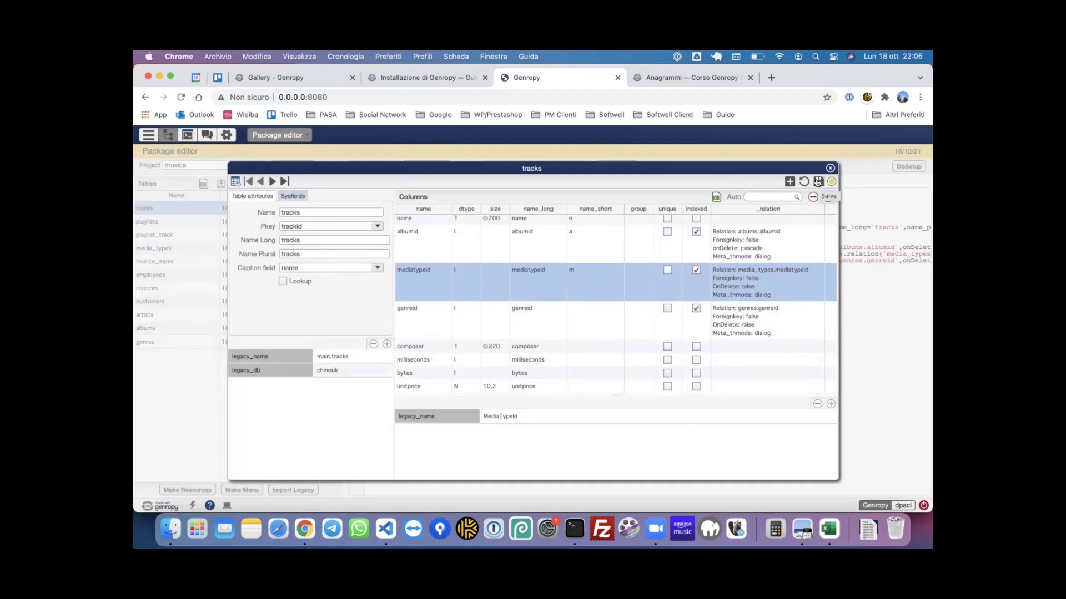
left_click(818, 182)
left_click(817, 182)
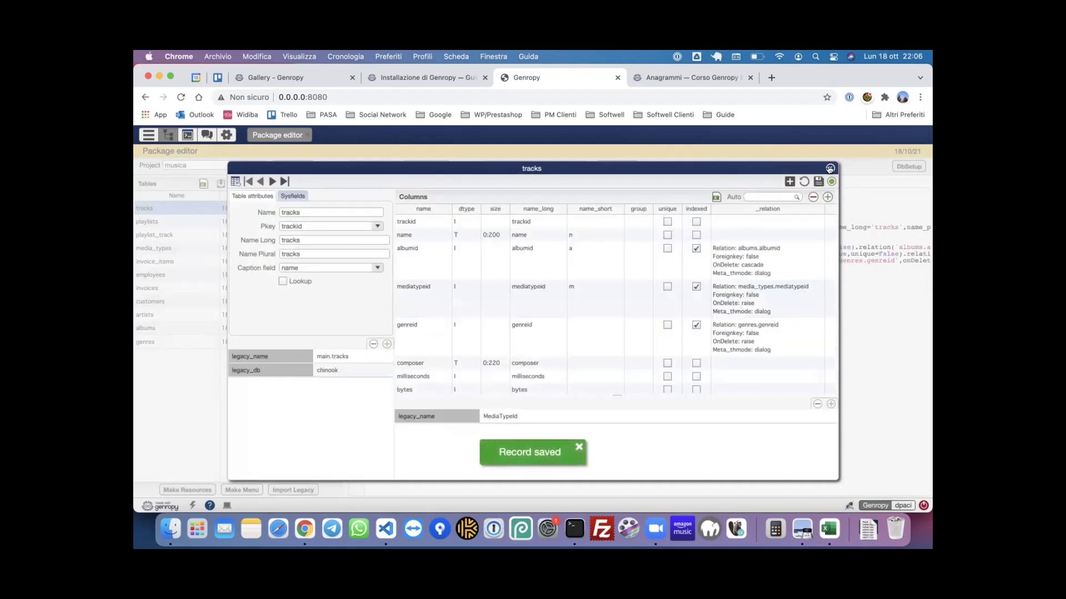
left_click(830, 168)
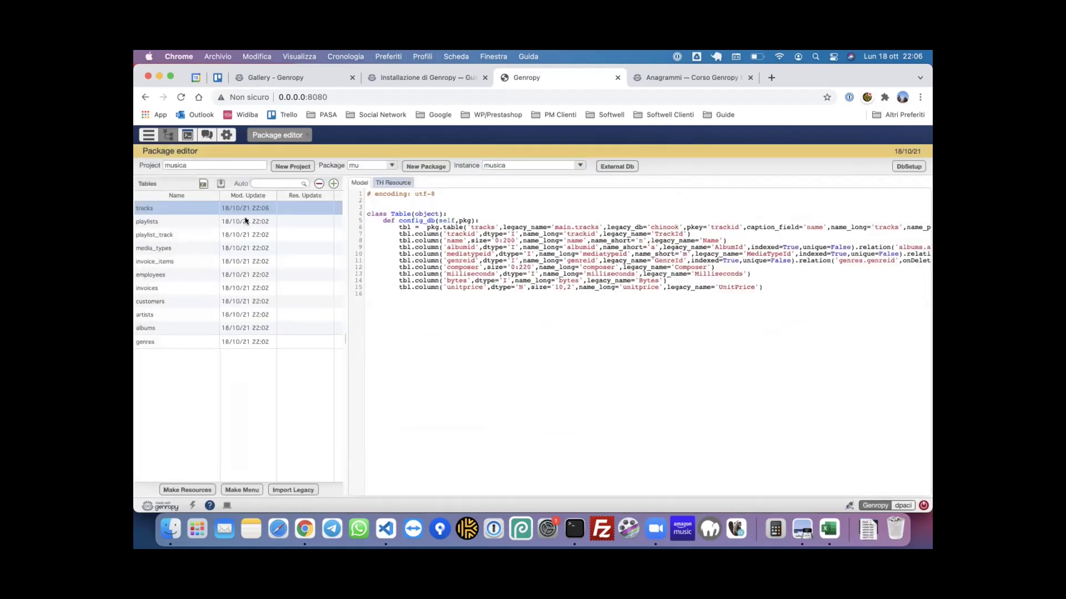
- Open tracks.py in VS Code and select the 'cascade' onDelete value on line 9
left_click(387, 525)
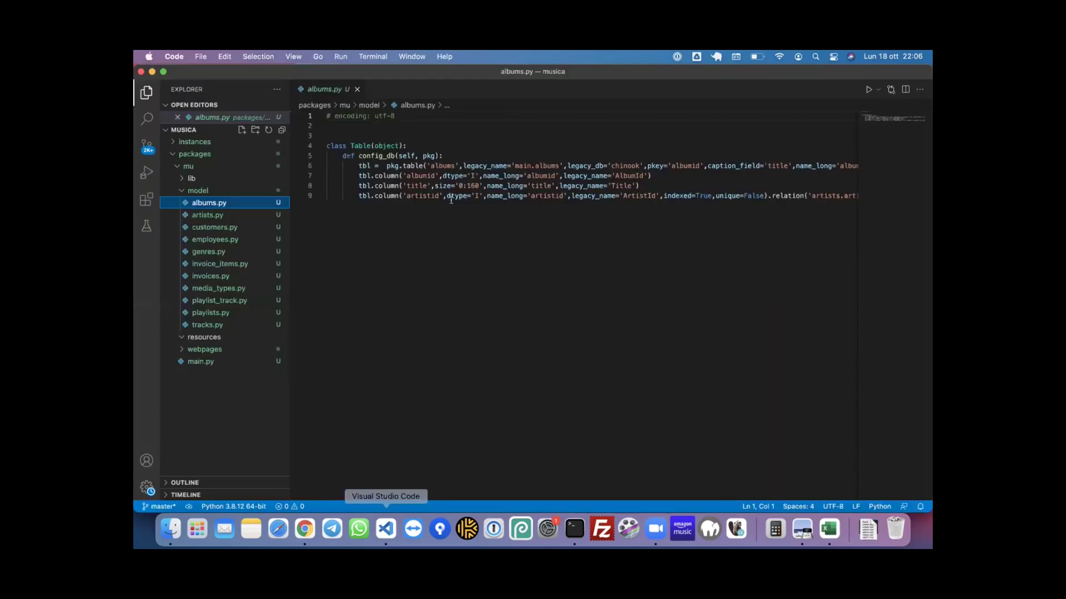
left_click(216, 325)
scroll(521, 212, "right", 1)
scroll(521, 213, "right", 10)
scroll(521, 213, "right", 4)
double_click(663, 195)
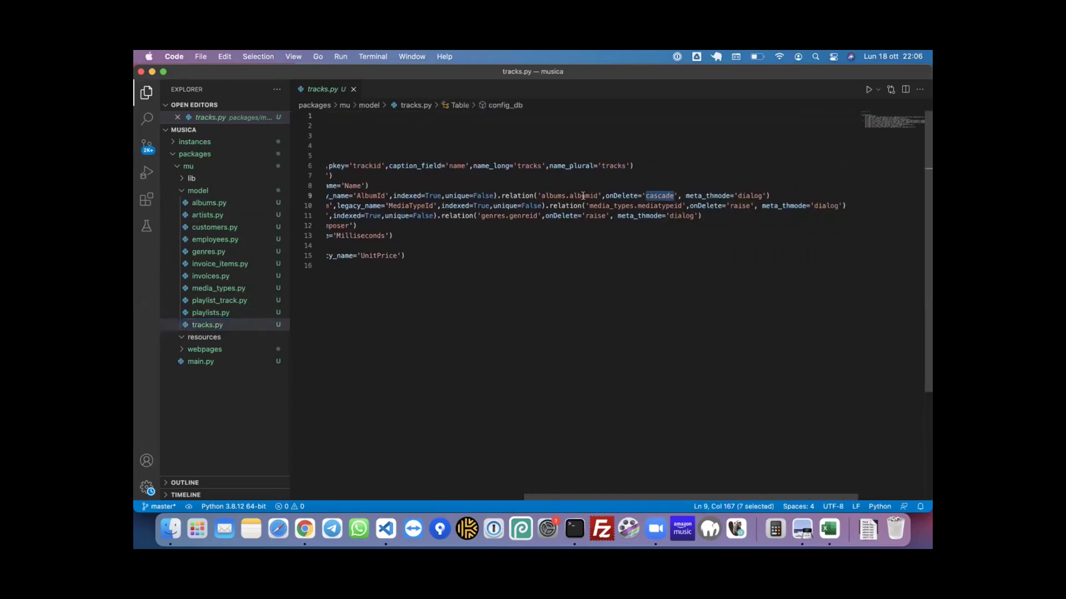
scroll(583, 195, "left", 14)
scroll(583, 195, "right", 14)
- Replace it with 'setnull', save tracks.py, and view the playlists model in Genropy
left_click(304, 529)
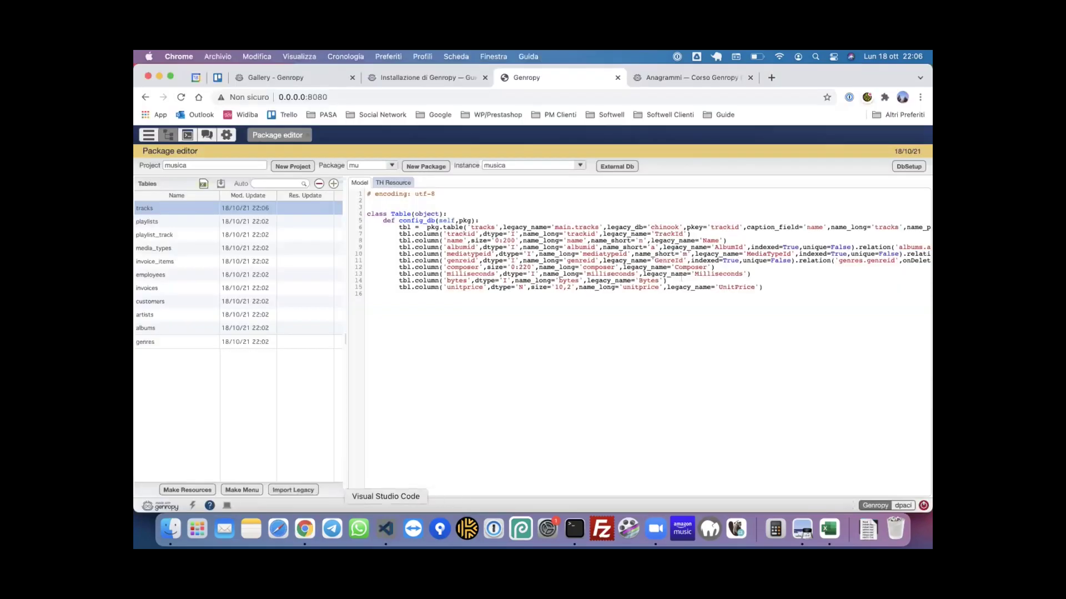
left_click(385, 529)
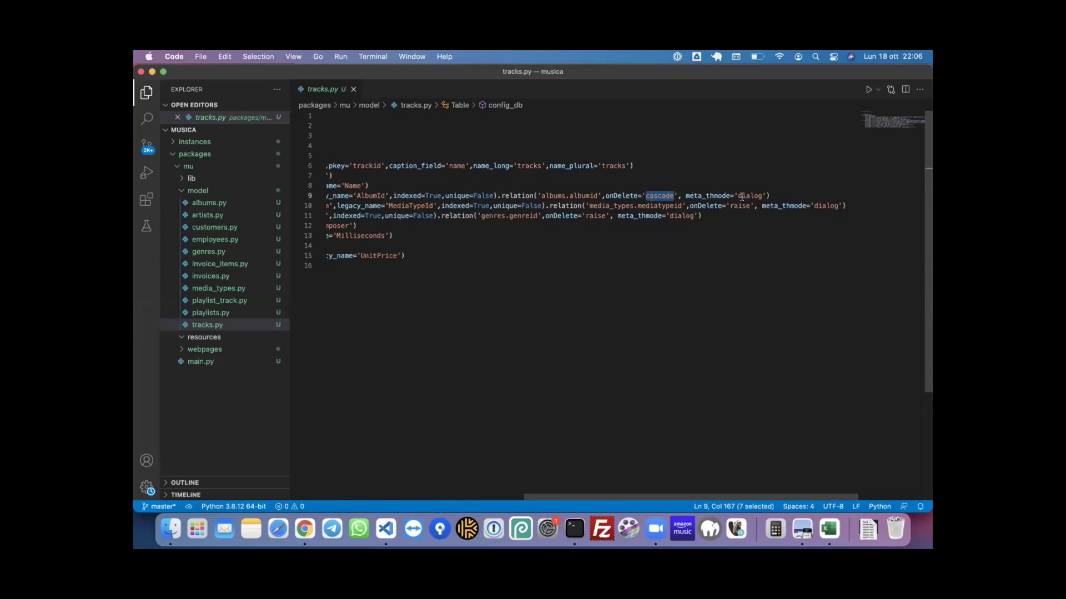
type("setnull")
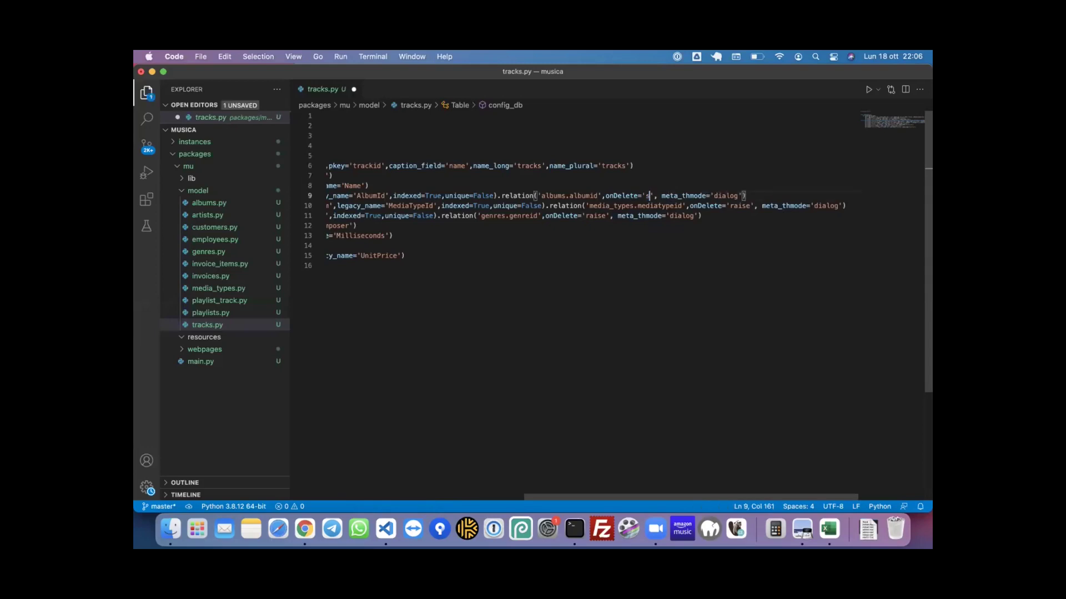
type("s")
key("BackSpace")
key("cmd+s")
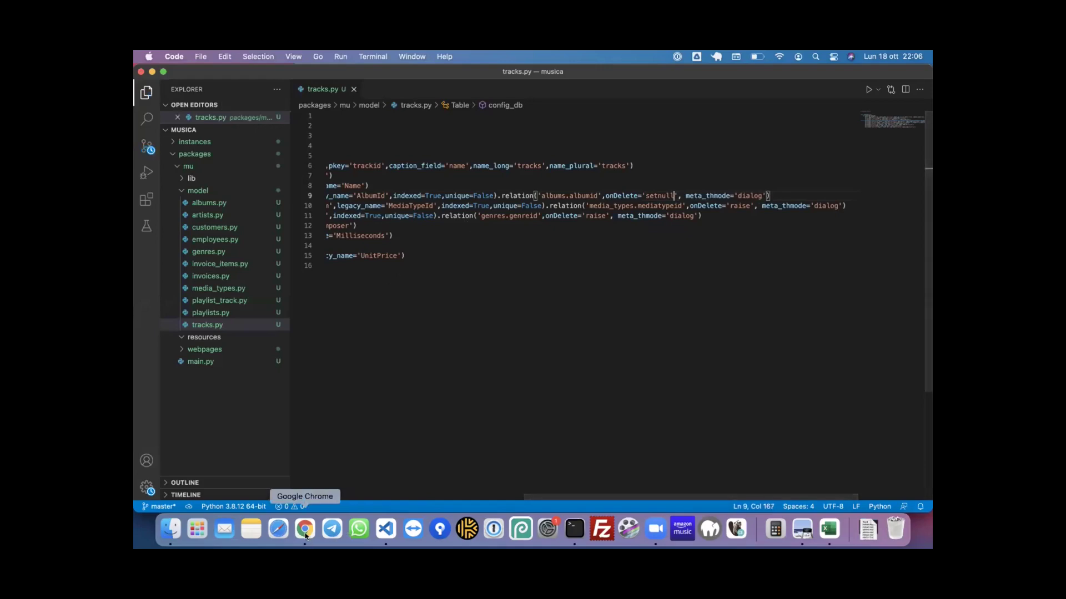
left_click(304, 532)
left_click(238, 220)
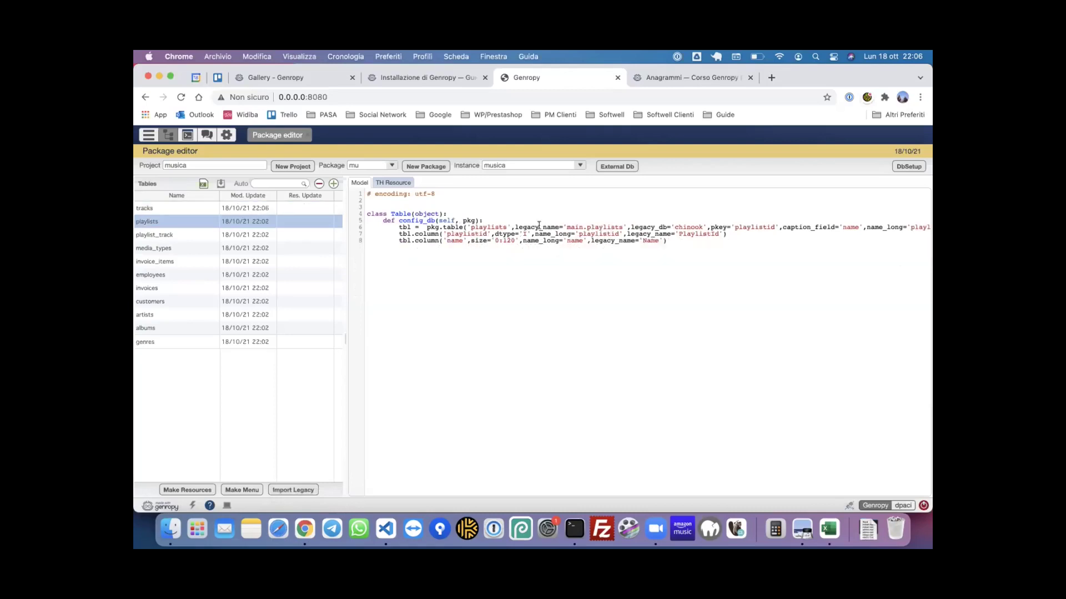
- Reload the tracks model code and highlight its onDelete='setnull' setting on line 9
left_click(243, 210)
scroll(694, 232, "right", 10)
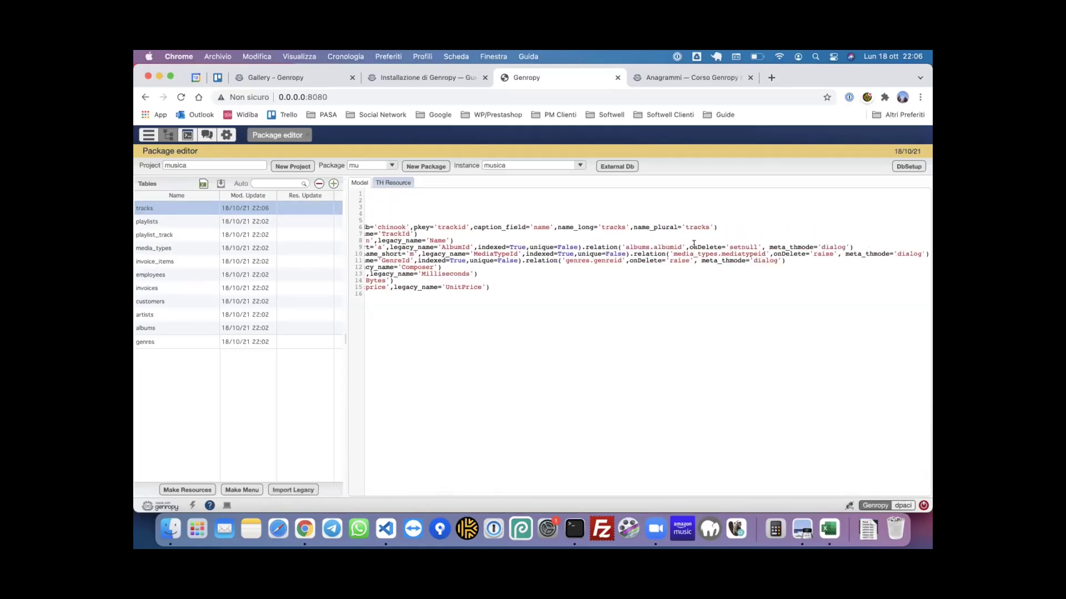
left_click_drag(688, 247, 765, 247)
- After checking Visual Studio Code, reload the tracks model and open its table editor
left_click(386, 540)
left_click(187, 223)
left_click(190, 211)
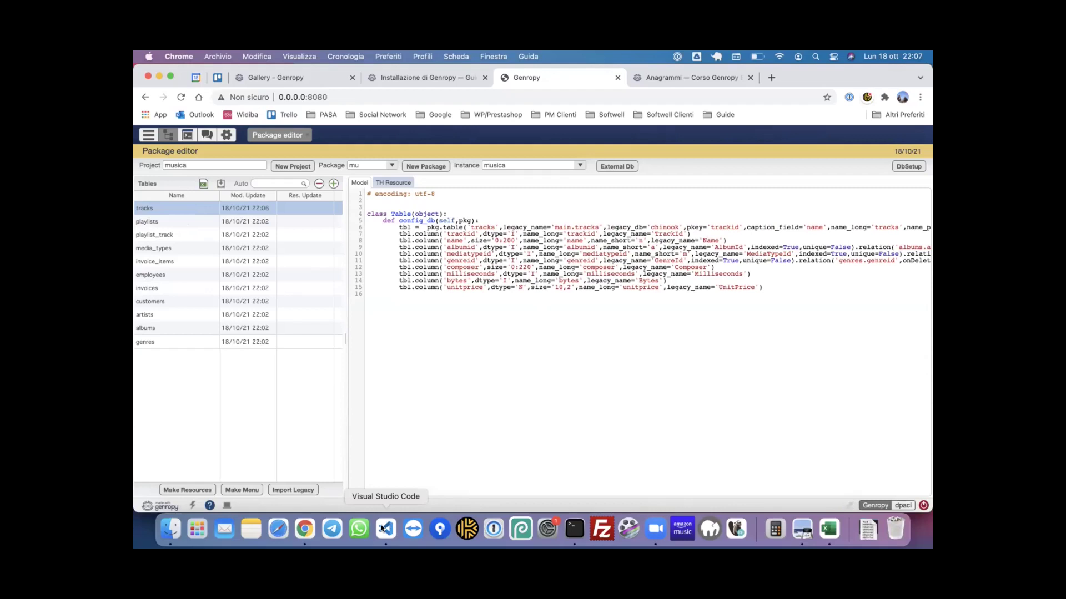
double_click(177, 209)
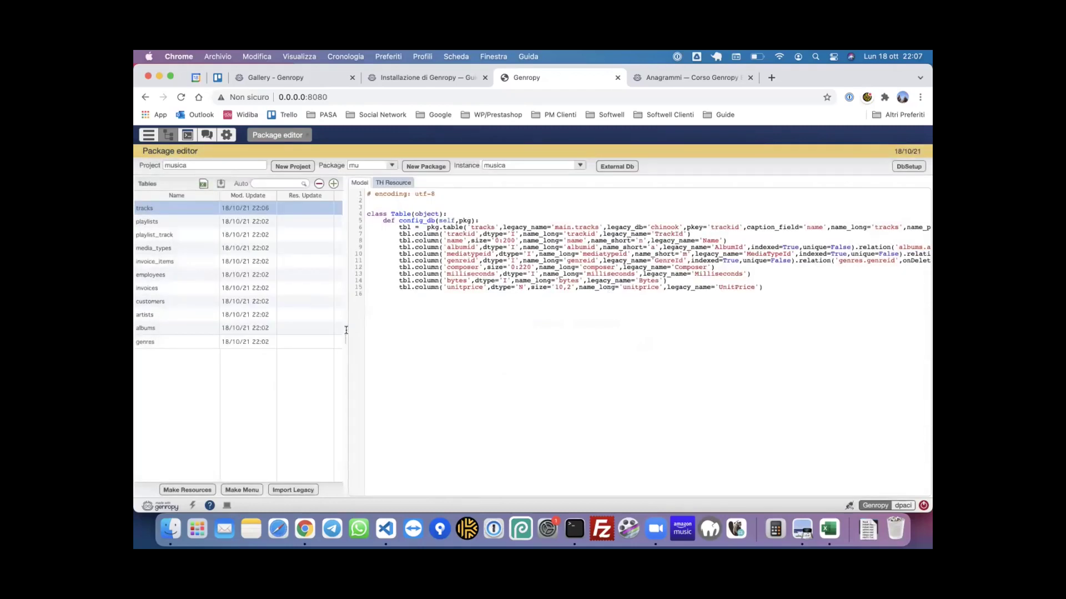
left_click(385, 528)
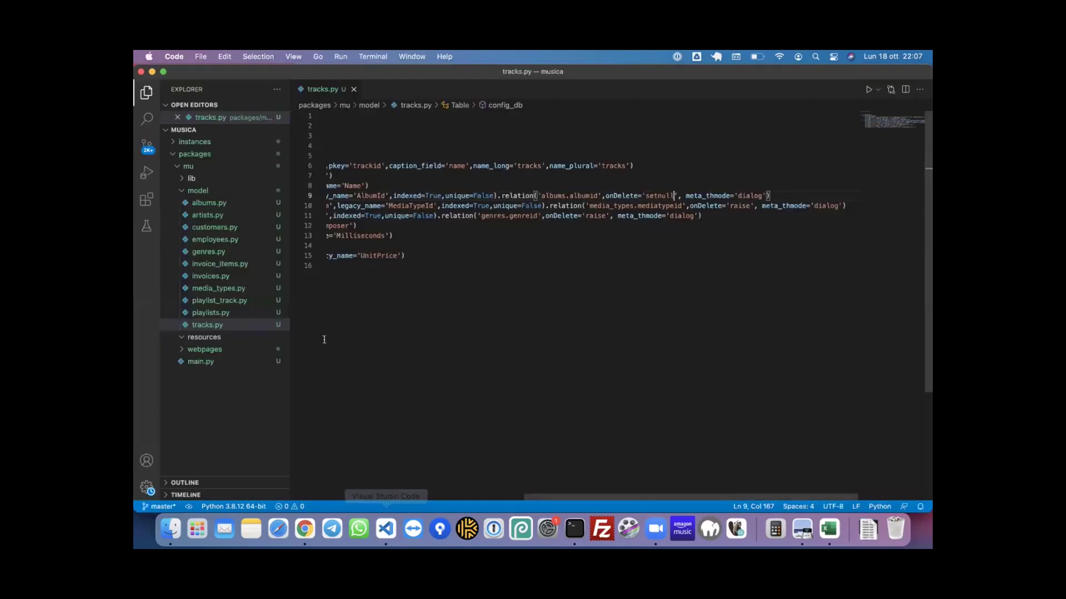
left_click(309, 522)
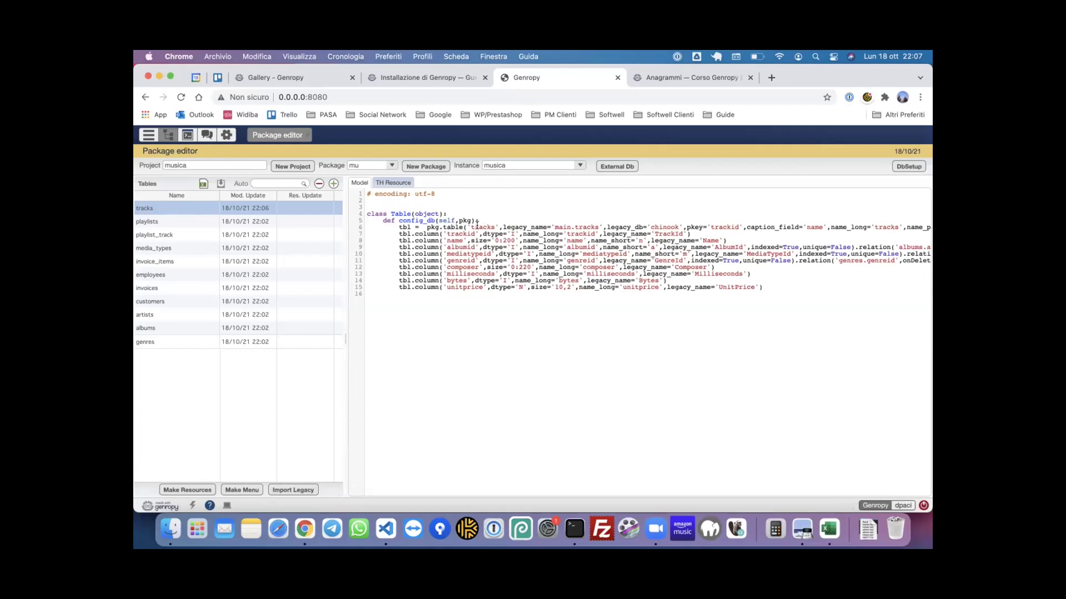
- Export the tracks table's column definitions to Excel and look over the spreadsheet
double_click(157, 206)
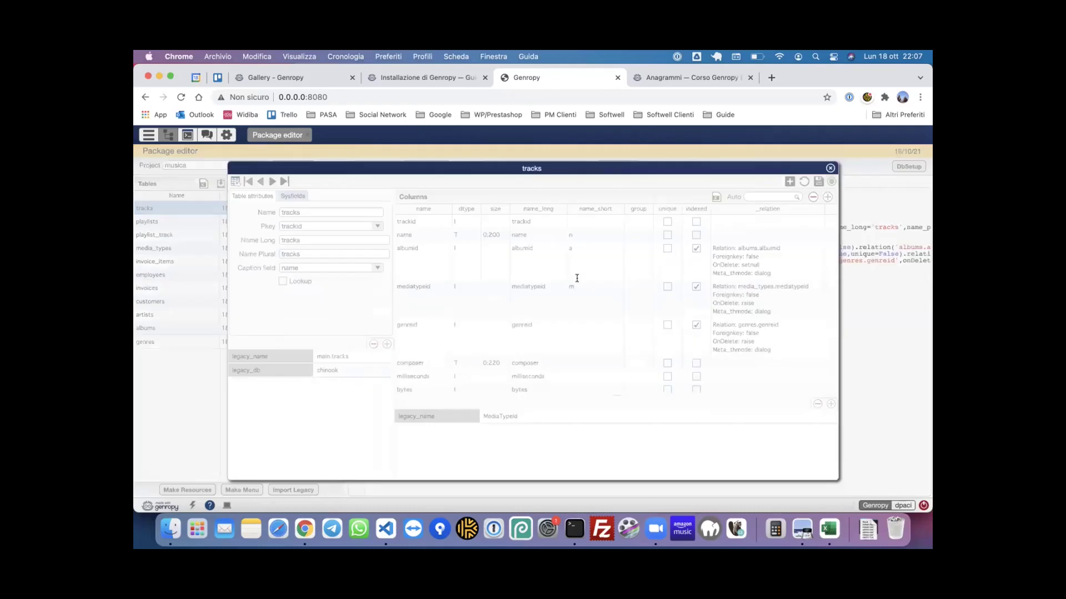
left_click(715, 198)
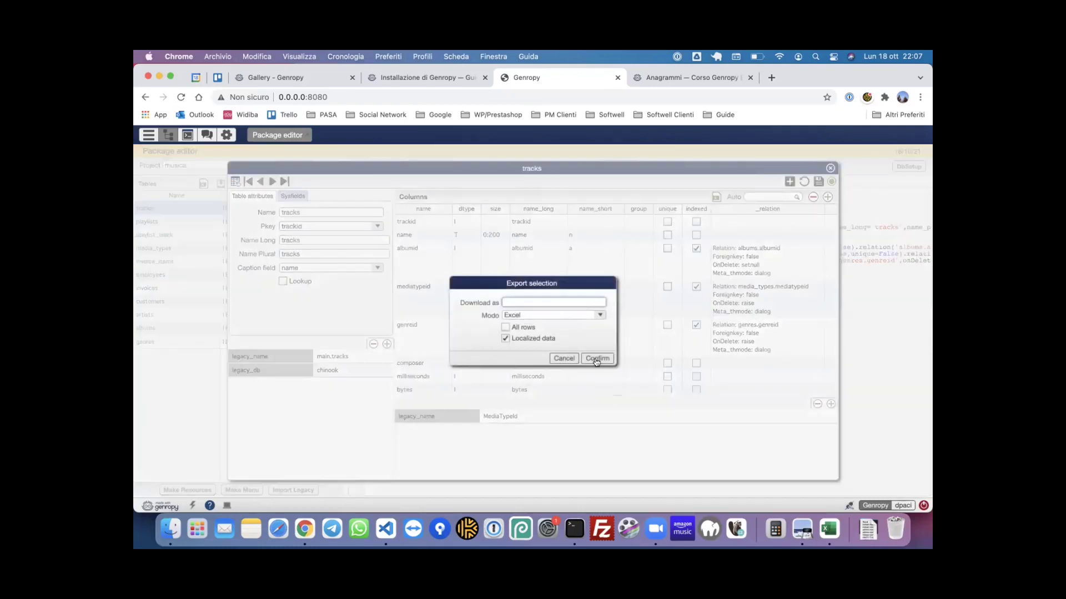
left_click(597, 359)
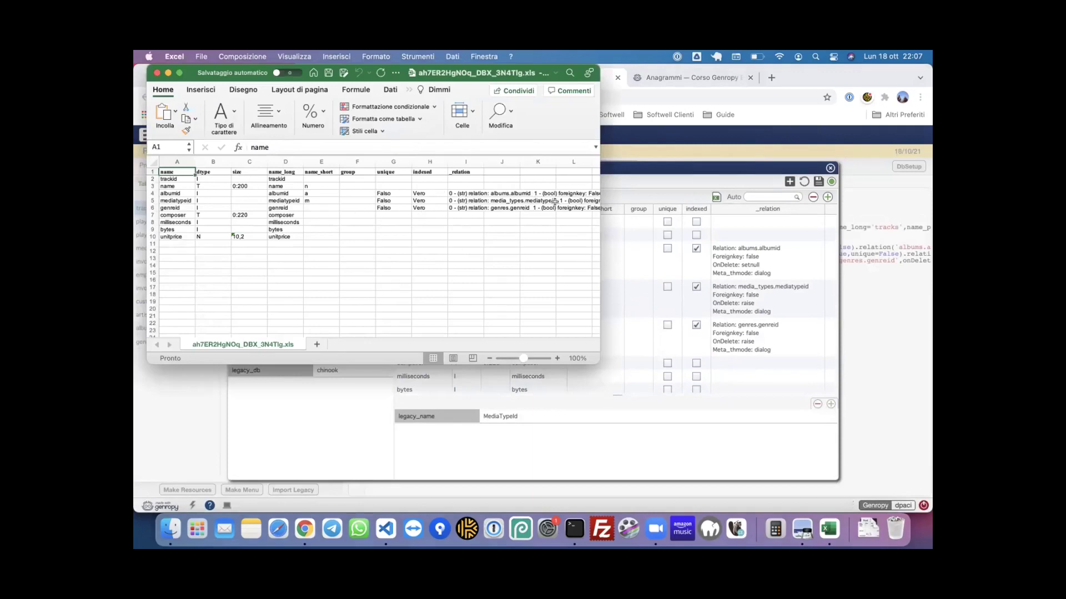
scroll(555, 201, "right", 5)
scroll(453, 214, "left", 5)
scroll(452, 214, "down", 1)
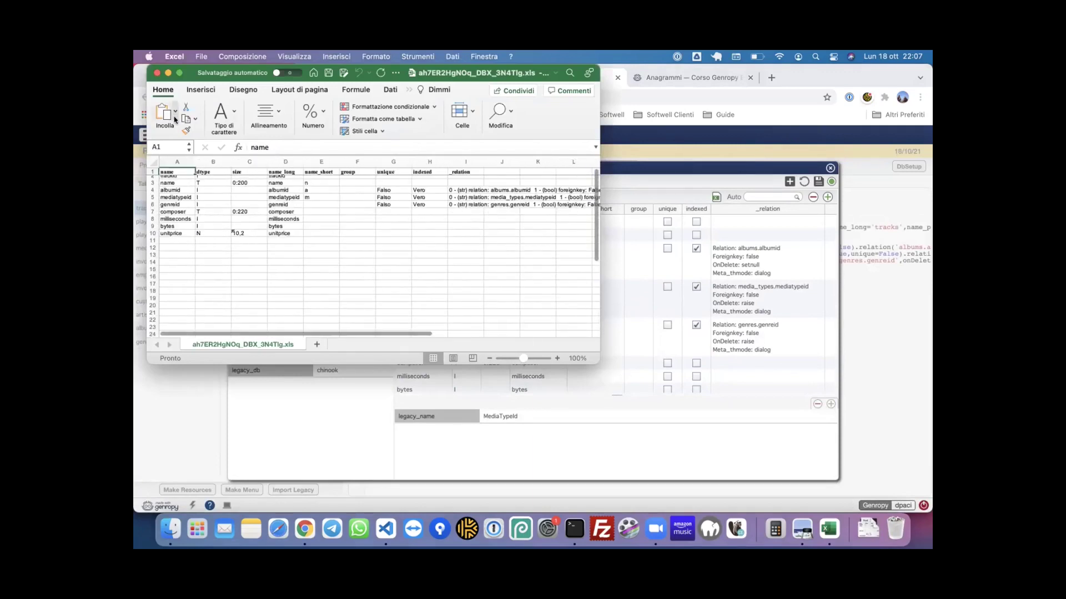
- Close the spreadsheet and the tracks table editor, then show the playlist_track model code
left_click(156, 72)
scroll(594, 261, "down", 2)
scroll(595, 260, "up", 2)
left_click(830, 169)
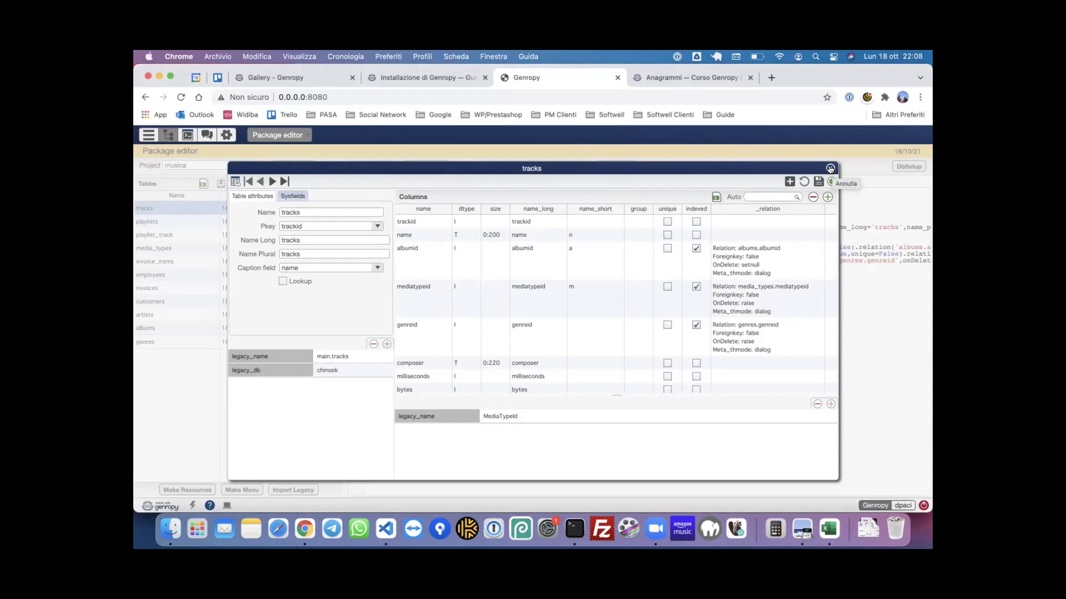
left_click(830, 169)
left_click(181, 234)
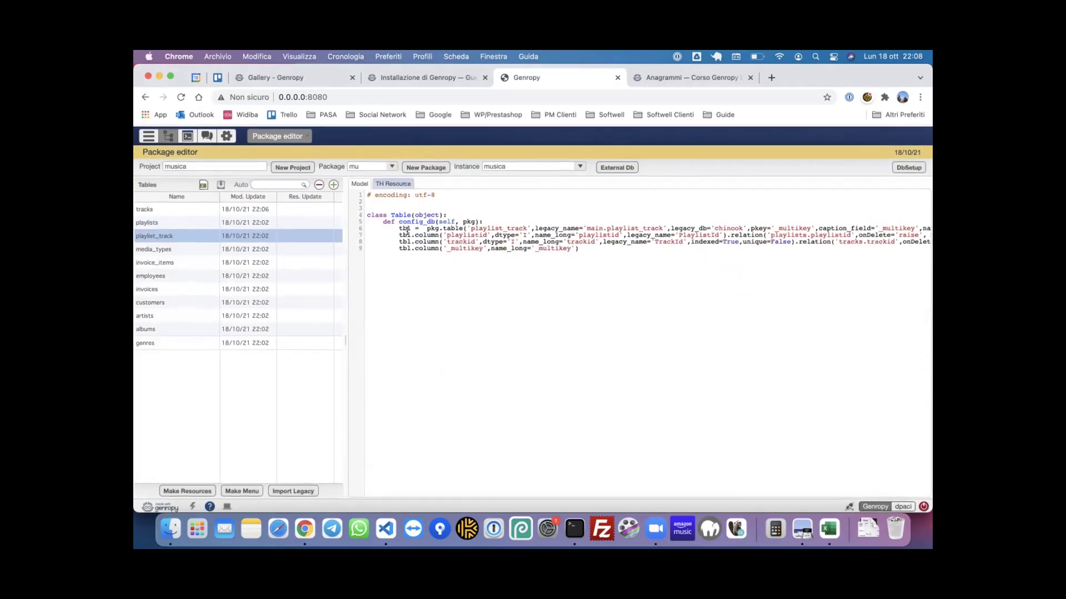
- Browse the tracks, playlists and playlist_track model code
left_click(200, 212)
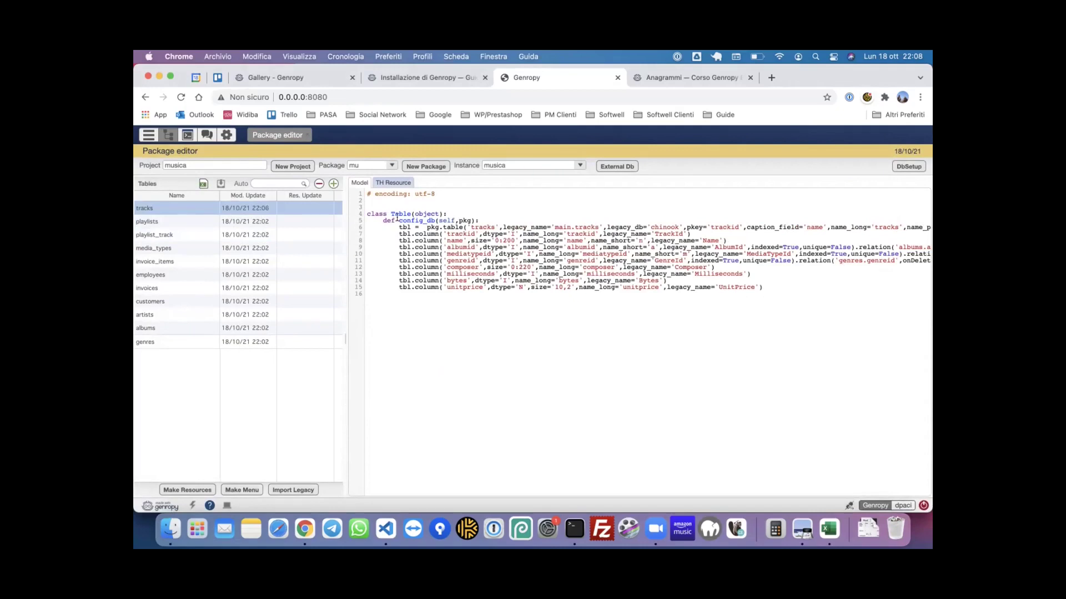
left_click(192, 223)
left_click(193, 235)
left_click(199, 211)
- Generate resources for all tables from tracks to genres, then view tracks' TH Resource code
left_click(200, 343, "shift")
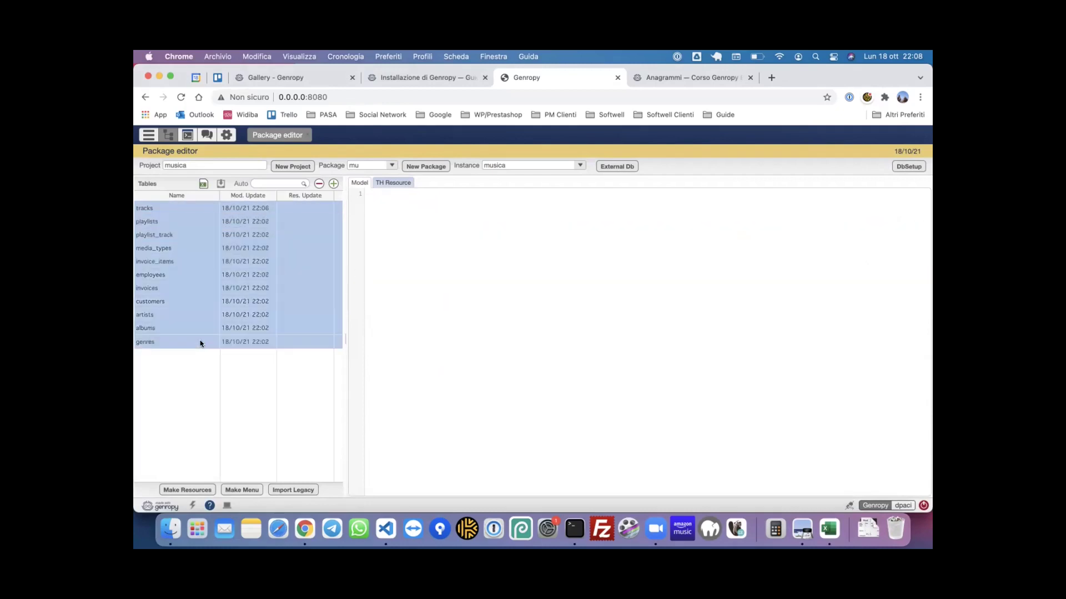
left_click(197, 491)
left_click(197, 492)
left_click(194, 212)
left_click(386, 183)
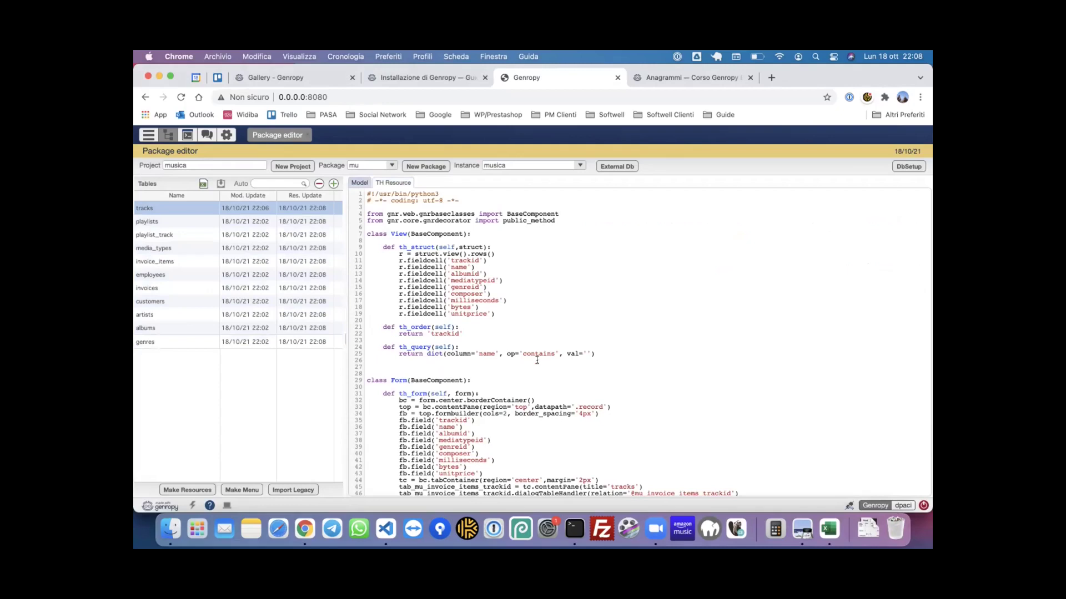
- Scroll through the tracks TH Resource code and highlight the Form class definition
scroll(537, 360, "down", 1)
left_click_drag(367, 211, 468, 213)
scroll(493, 342, "down", 1)
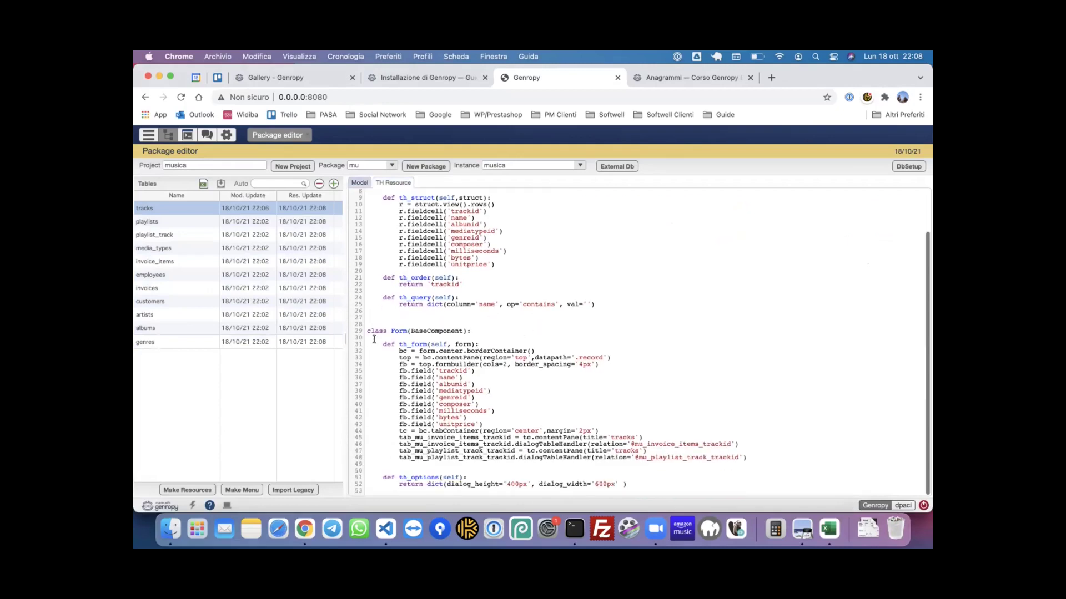
left_click_drag(472, 331, 378, 326)
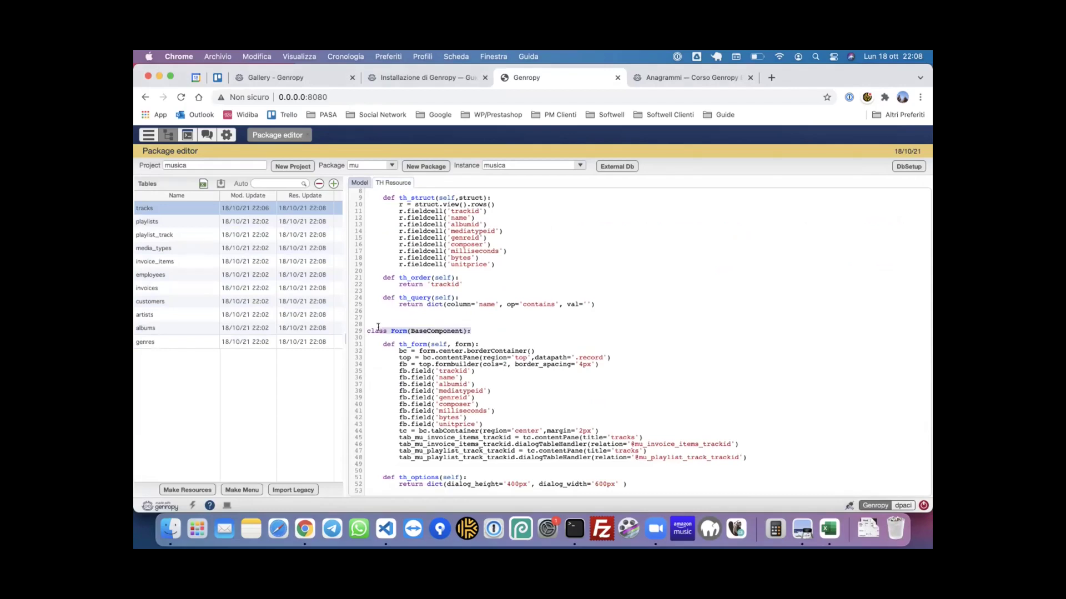
- Glance at playlist_track's resource code, return to tracks, then select all eleven mu tables
left_click(156, 222)
left_click(159, 235)
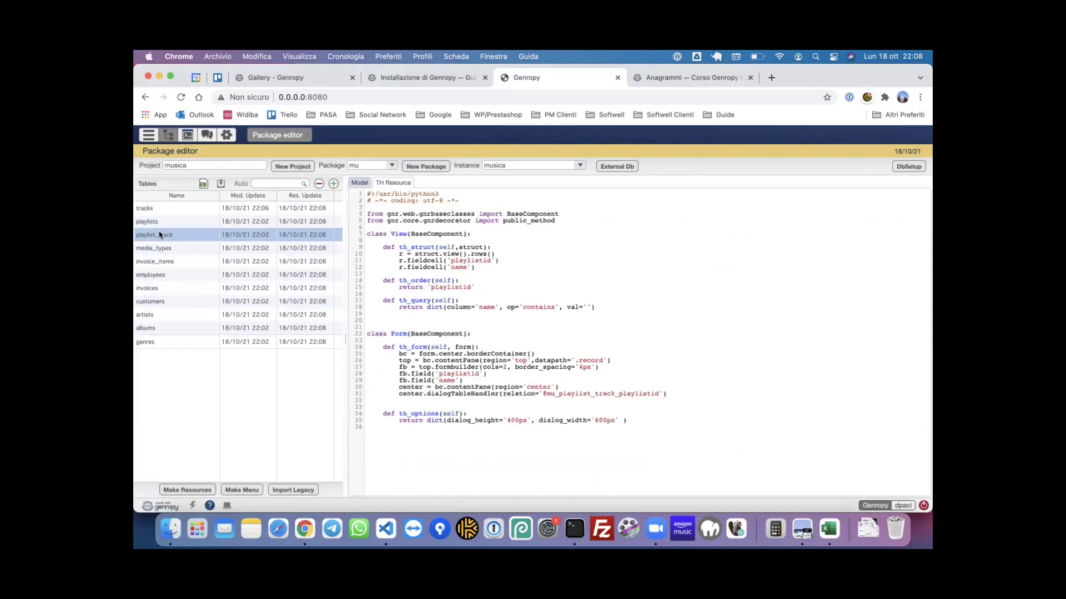
left_click(173, 210)
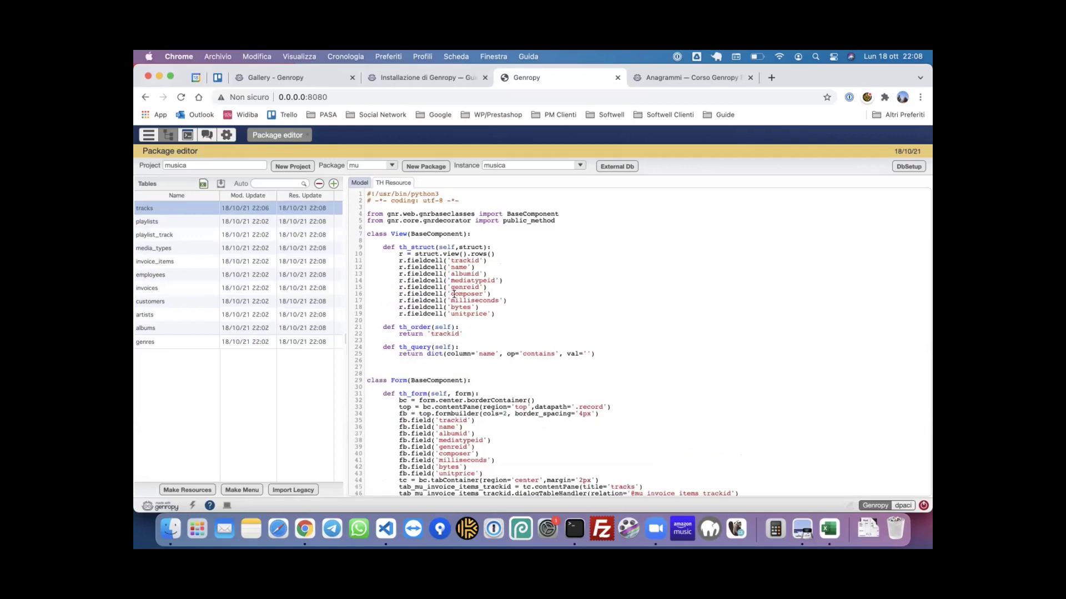
scroll(454, 294, "down", 2)
scroll(454, 294, "up", 2)
scroll(517, 264, "down", 3)
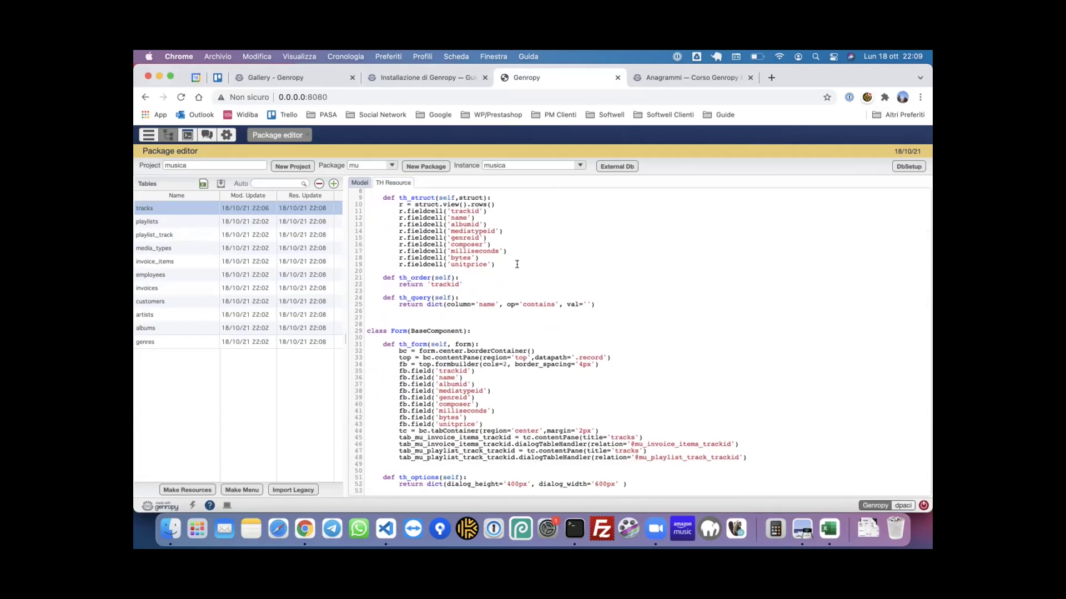
left_click(503, 231)
left_click(254, 341, "shift")
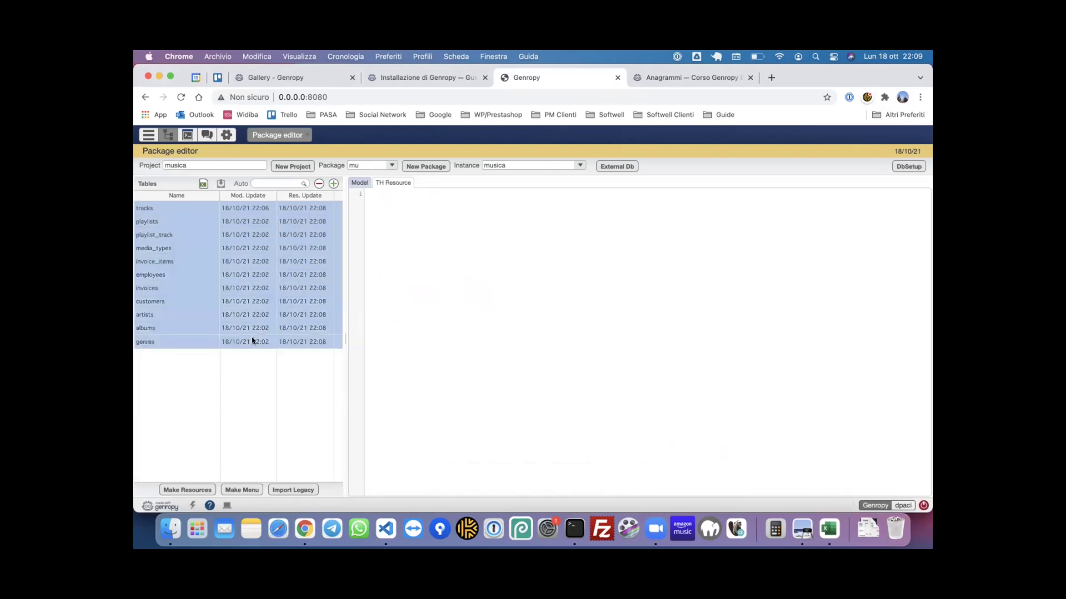
- Generate the menu for the selected tables and open the side navigation panel
left_click(248, 490)
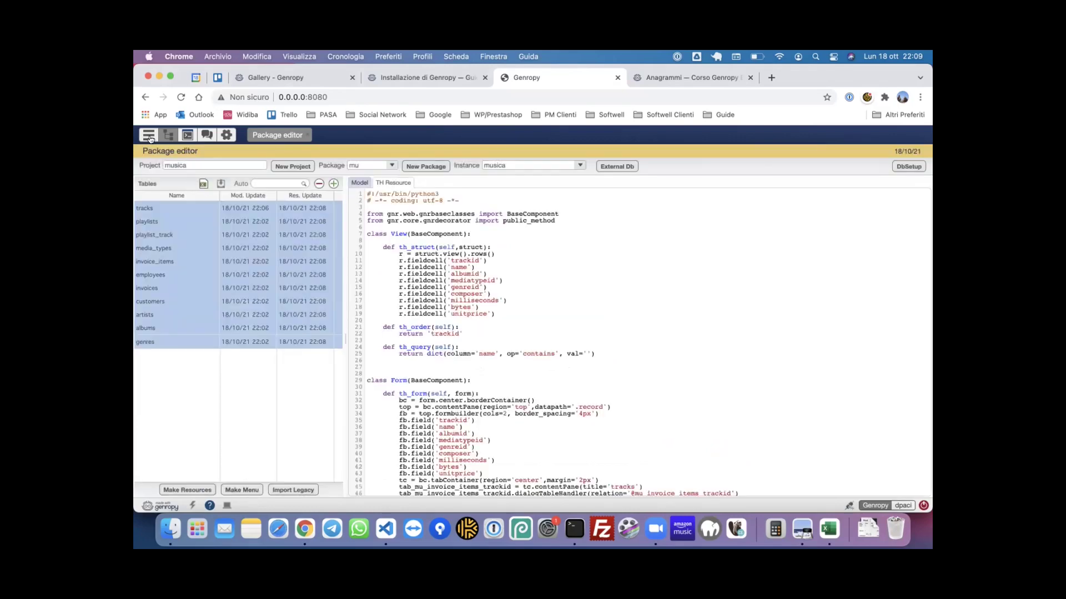
left_click(148, 136)
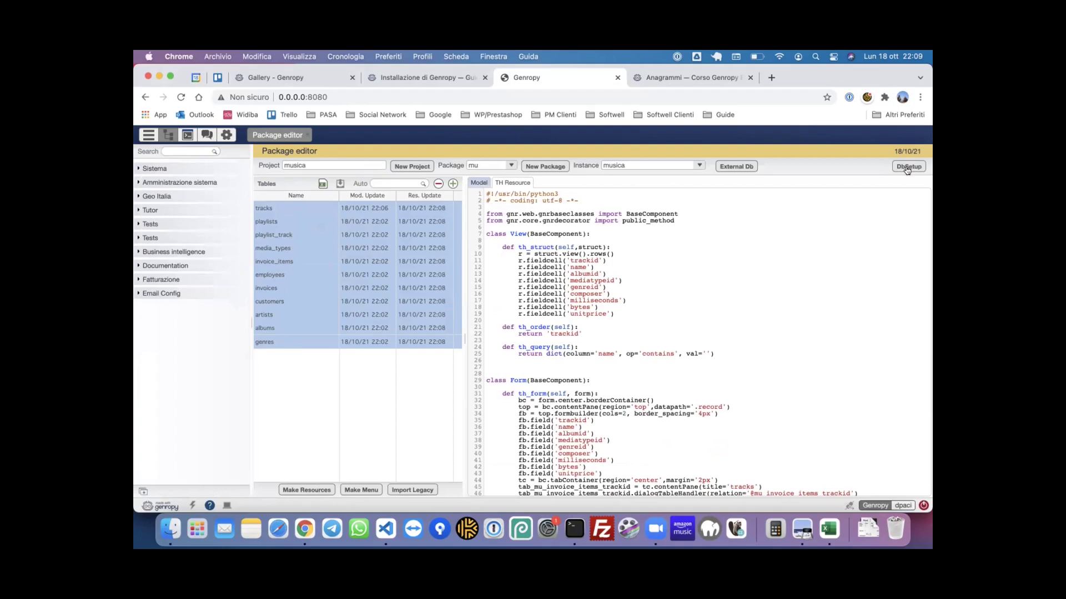
left_click(512, 183)
left_click(478, 182)
- Run DbSetup for the musica package and scroll through the results
left_click(908, 168)
scroll(555, 311, "down", 2)
scroll(678, 282, "up", 2)
scroll(679, 282, "down", 3)
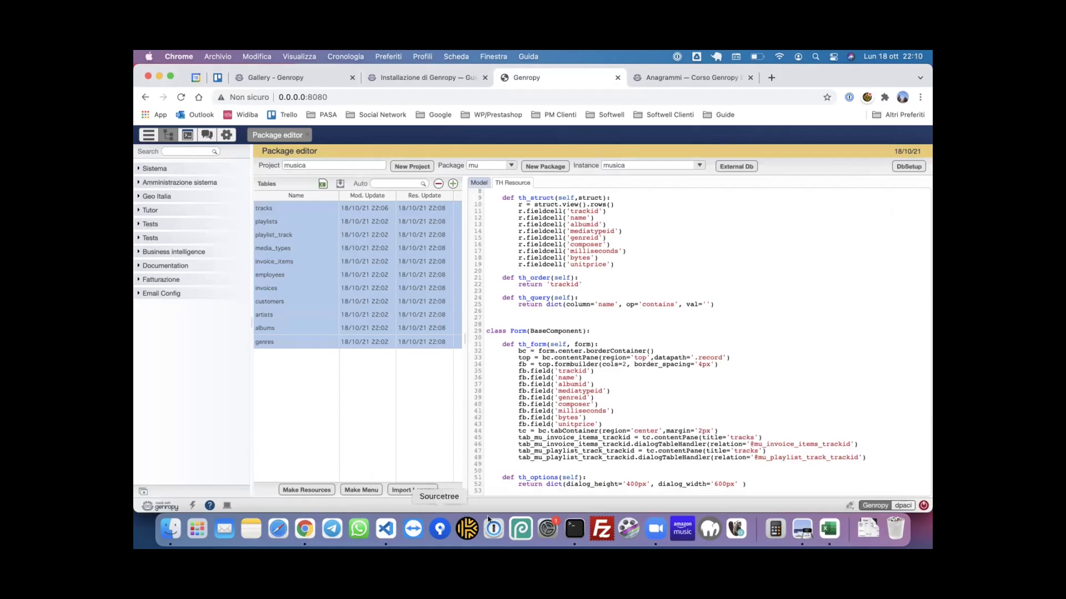
left_click(417, 488)
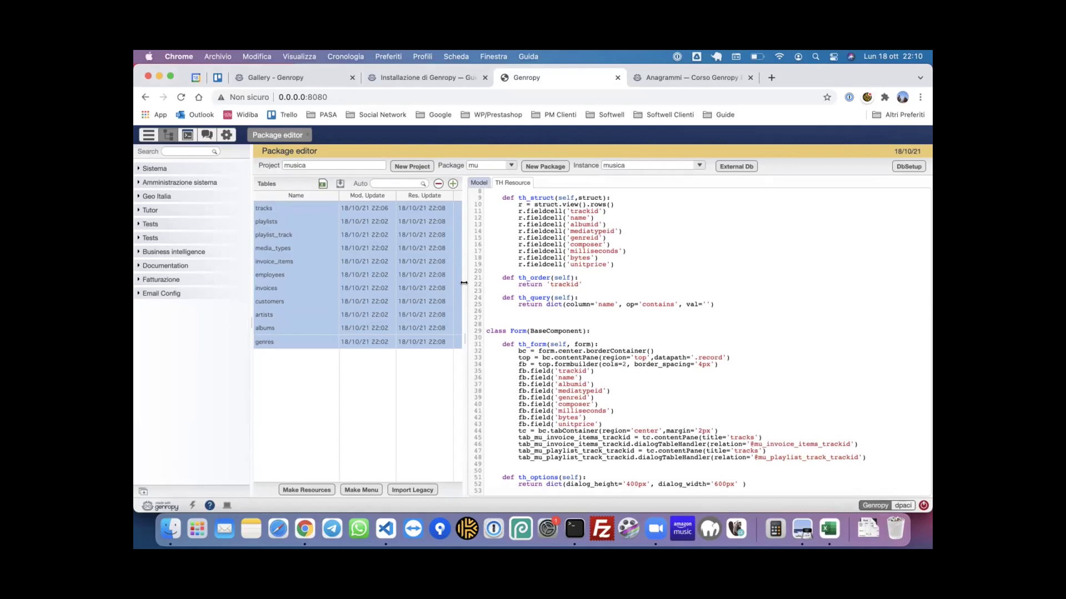
- Show the tracks model definition and import the legacy chinook data with Import Legacy
left_click(478, 184)
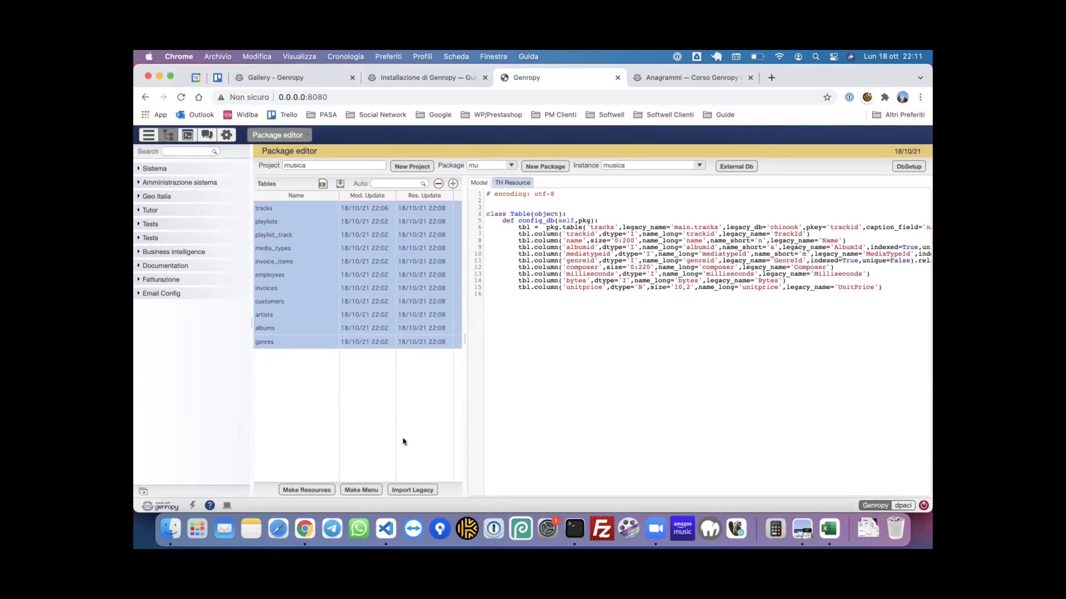
left_click(413, 492)
- Run gnrwsgiserve musica -p8181 in a new Terminal tab, then return to Chrome
left_click(577, 533)
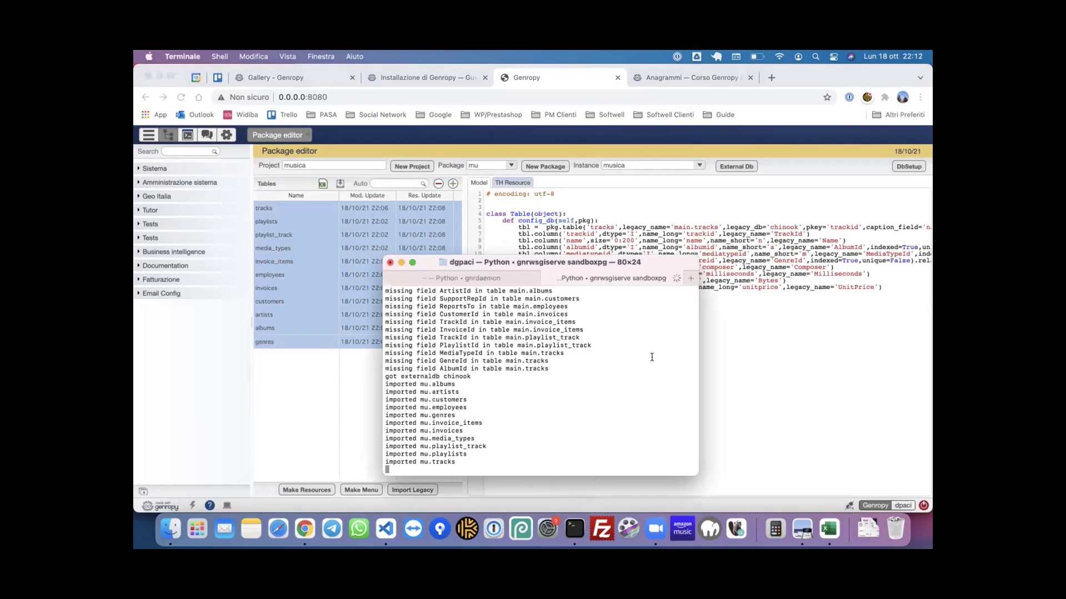
key("super+t")
left_click(444, 279)
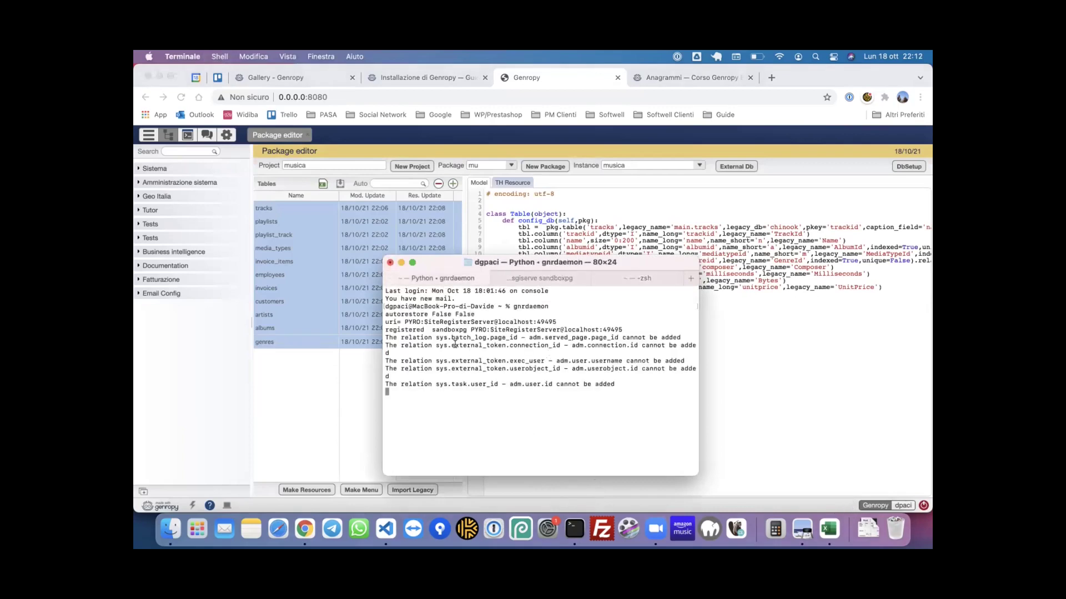
left_click(644, 278)
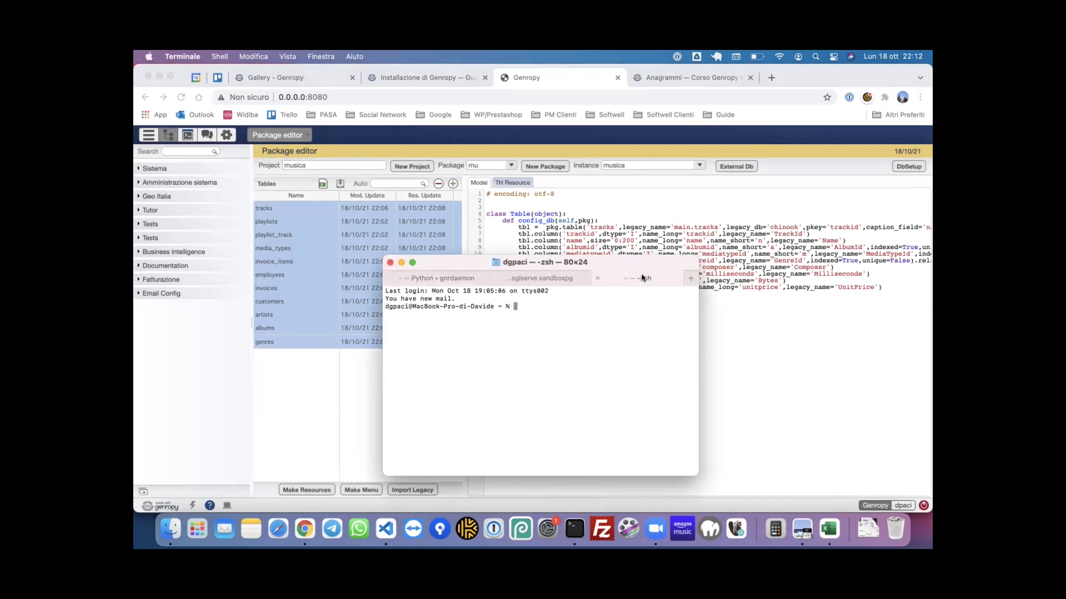
type("gnrwsgiserve musica -p8181")
key("Return")
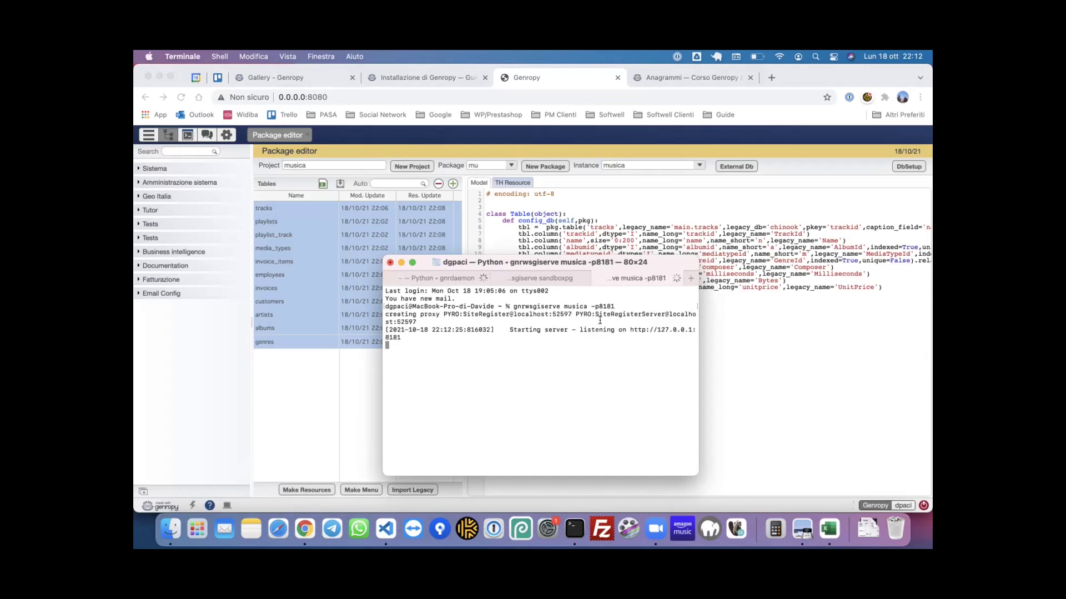
left_click(709, 78)
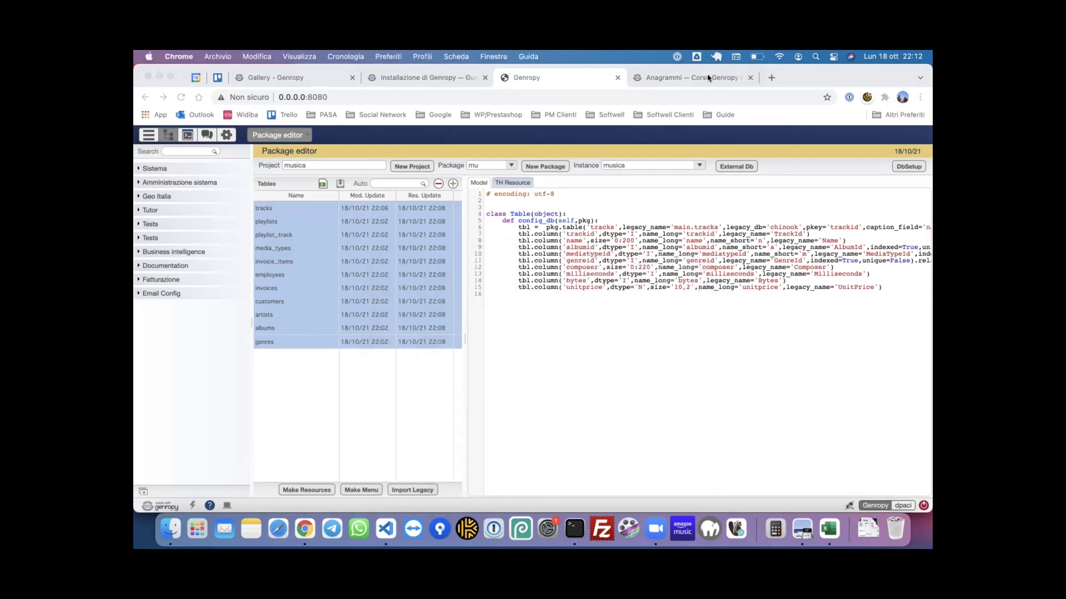
- Load the musica instance at 0.0.0.0:8181 in Chrome
left_click(682, 98)
type(".0.0.0:81")
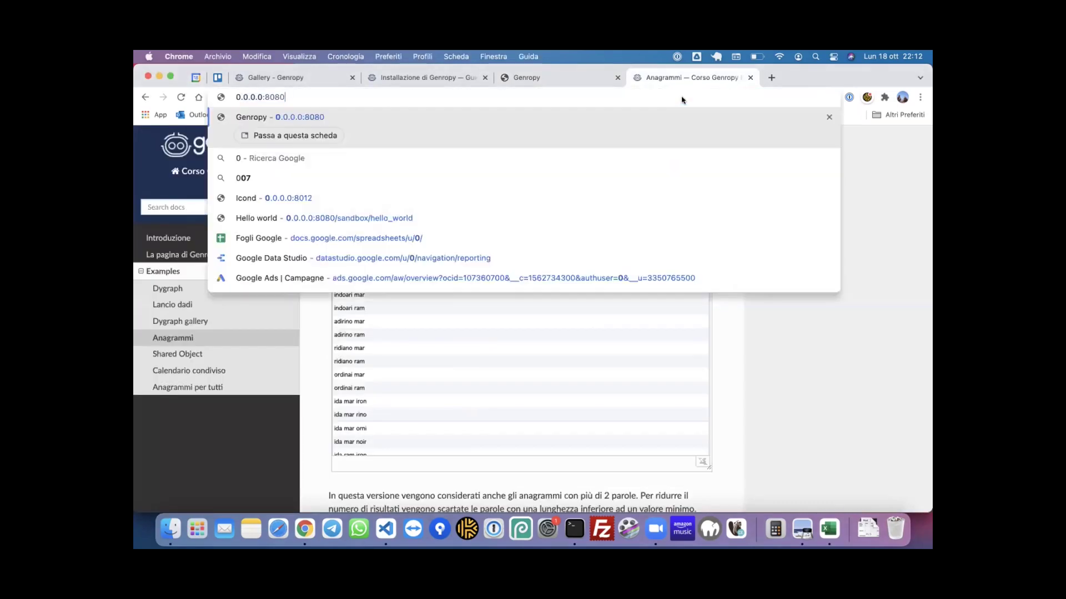
key("Down")
key("Down")
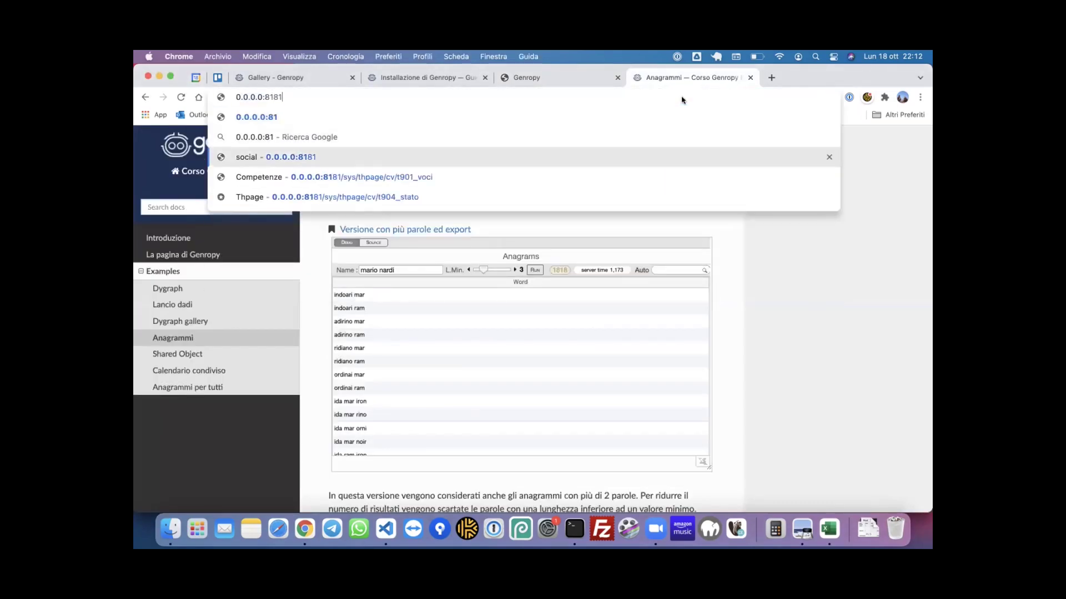
key("Return")
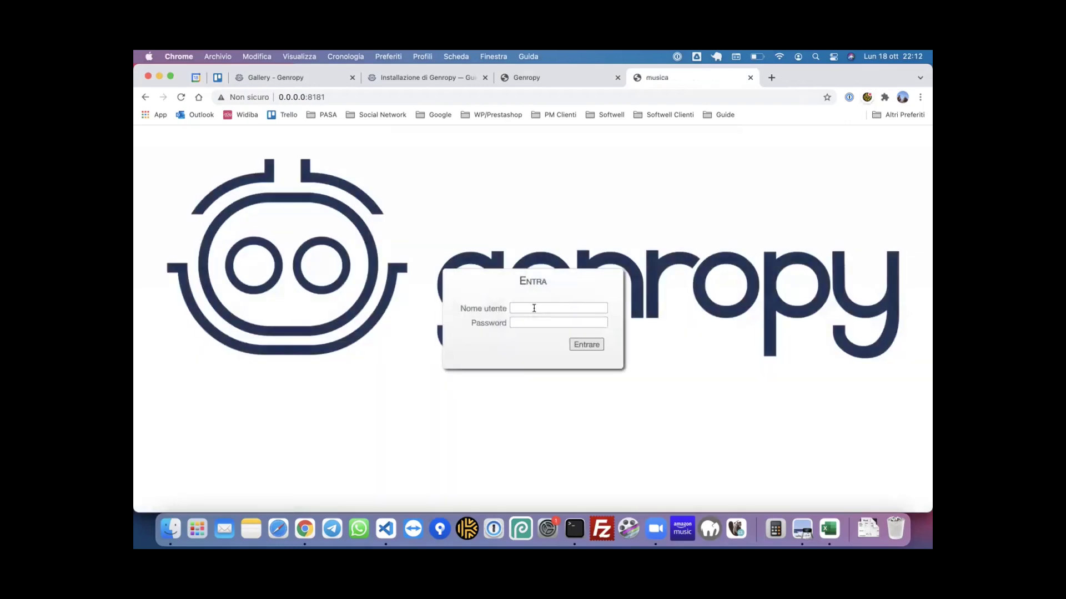
- Enter the username and password on the login page and submit them
left_click(547, 302)
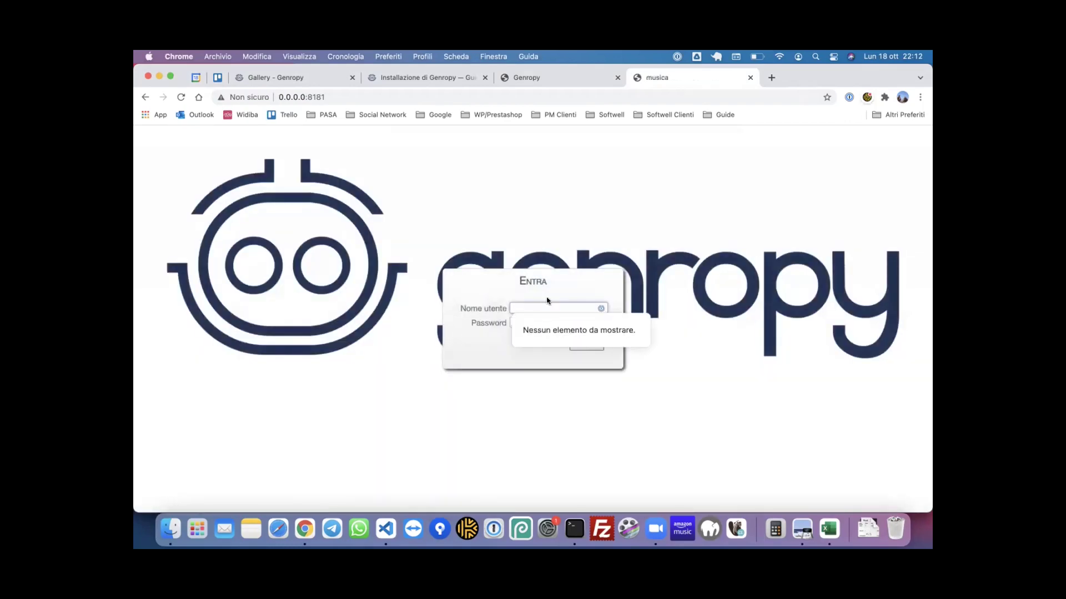
type("admin")
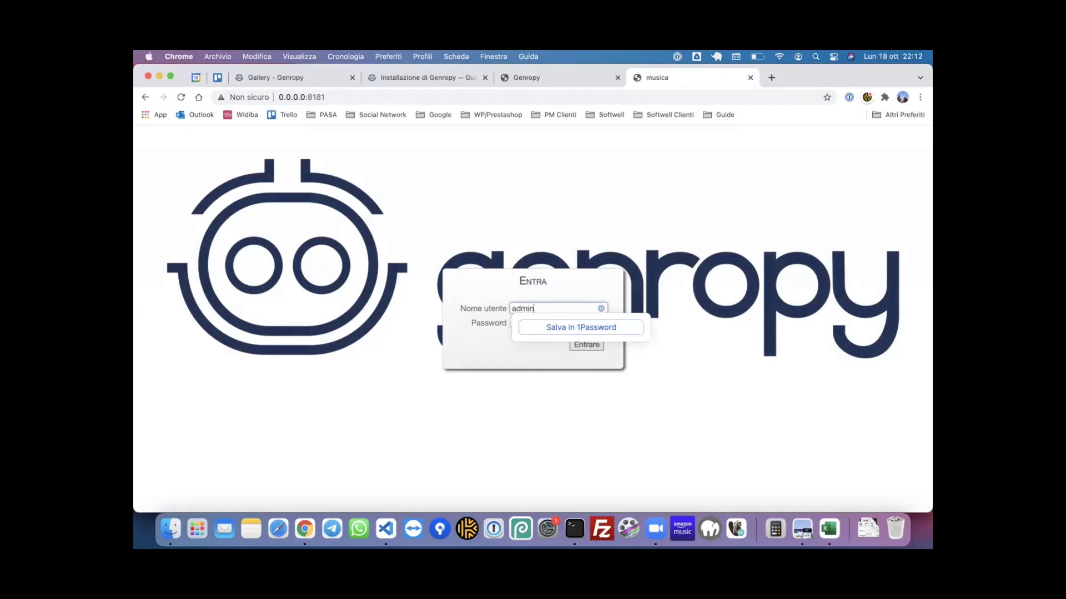
key("Tab")
type("ad")
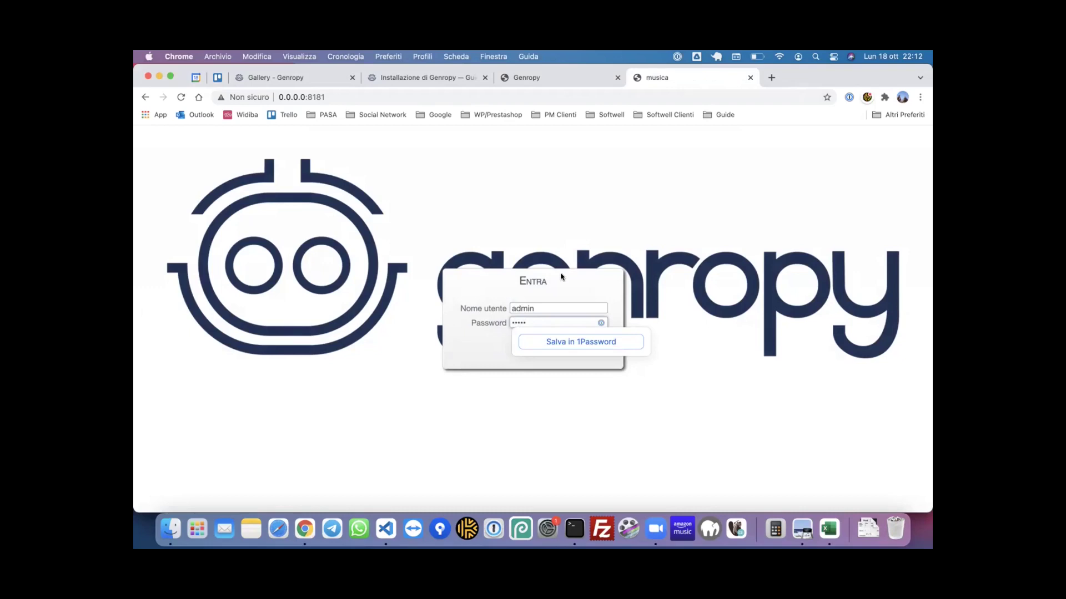
key("Return")
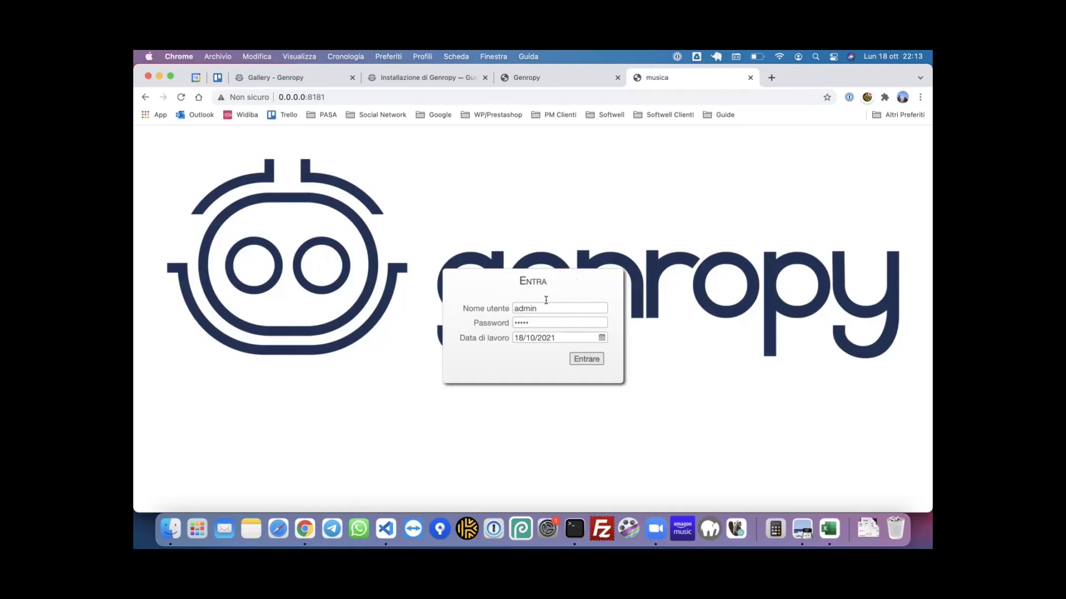
- Log in, open tracks under Musica, and list all 3503 track records
left_click(597, 363)
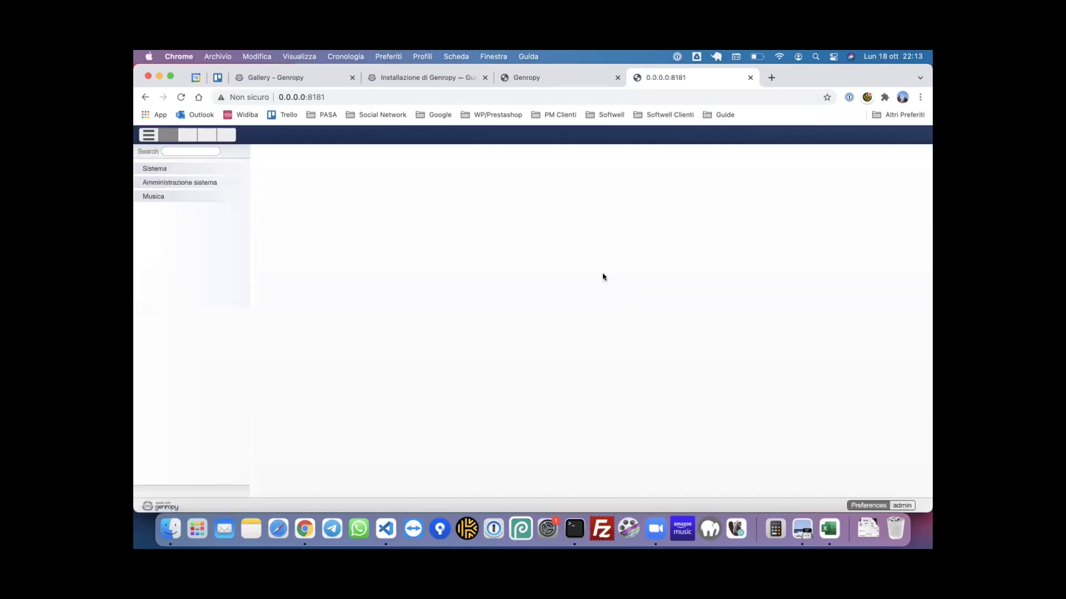
left_click(169, 196)
left_click(182, 209)
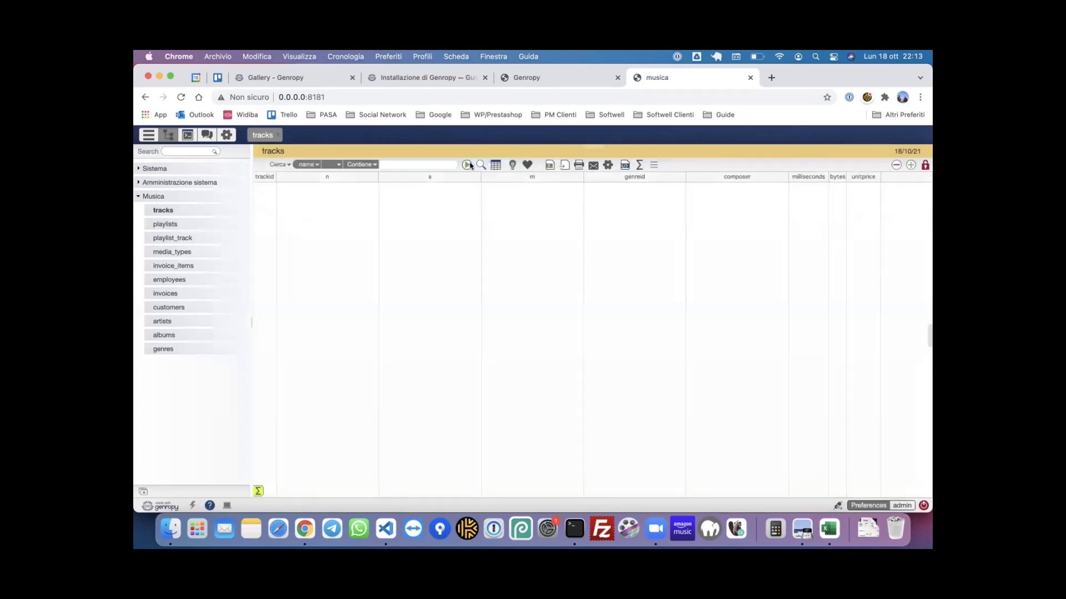
left_click(466, 165)
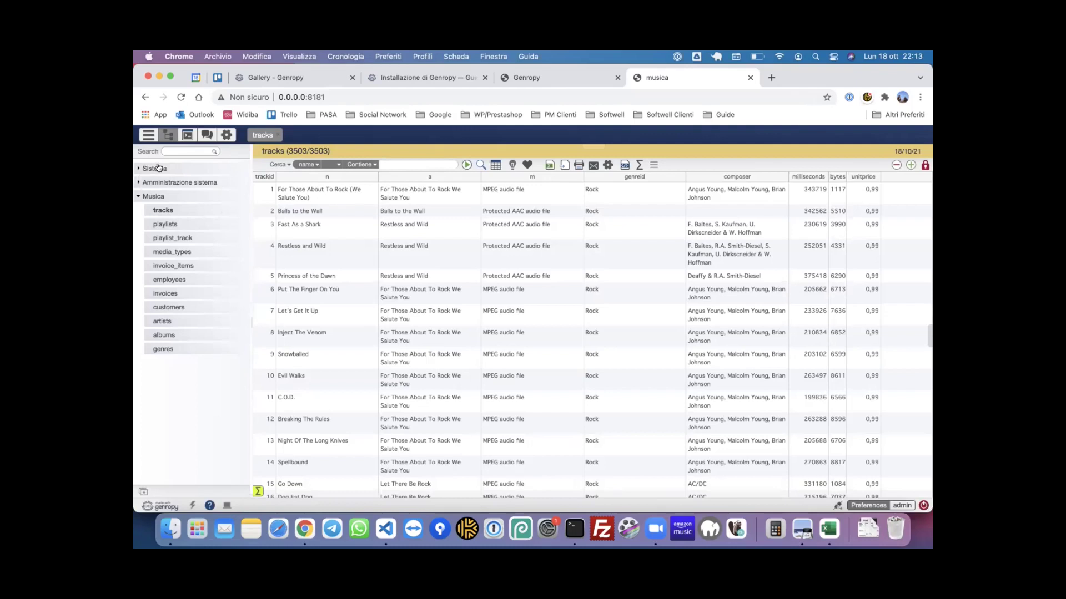
- Expand and collapse the Sistema menu section, then reopen Musica
left_click(167, 167)
left_click(168, 167)
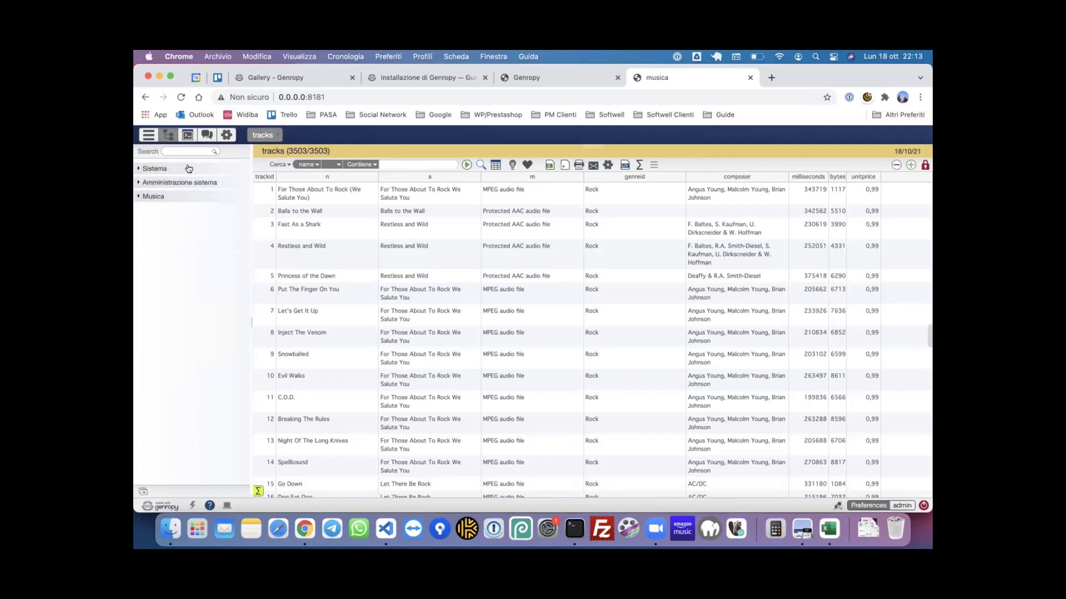
left_click(173, 198)
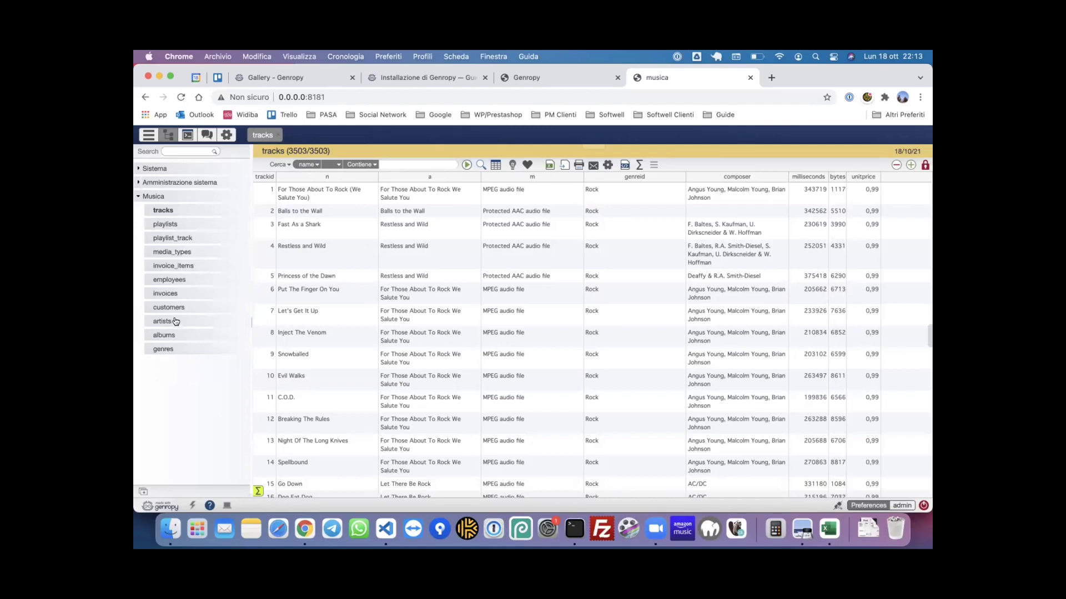
- List all 275 artists and open AC/DC's record form with its albums
left_click(175, 322)
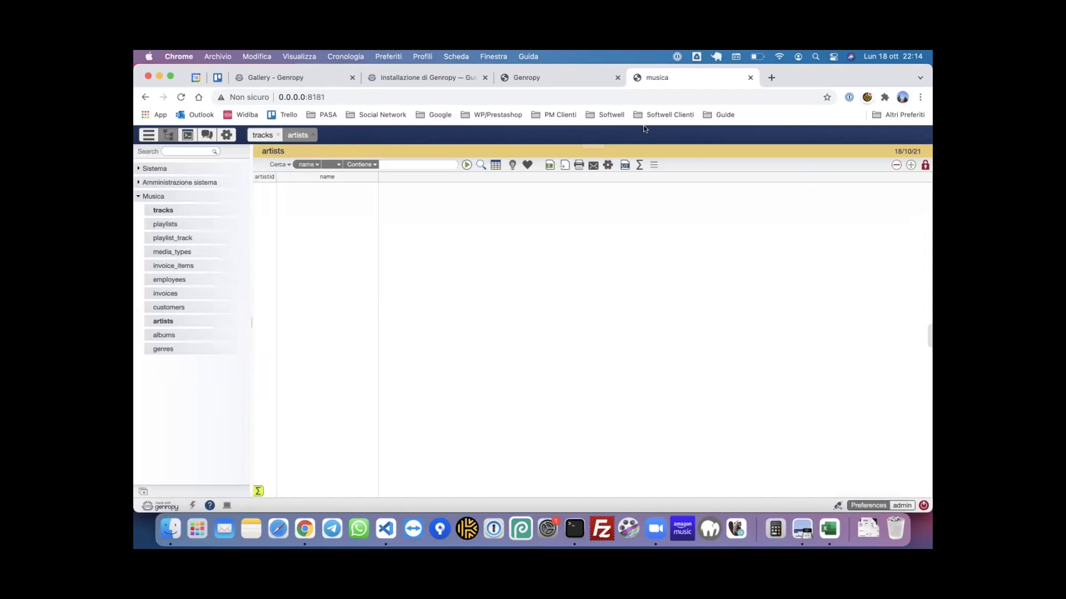
left_click(467, 166)
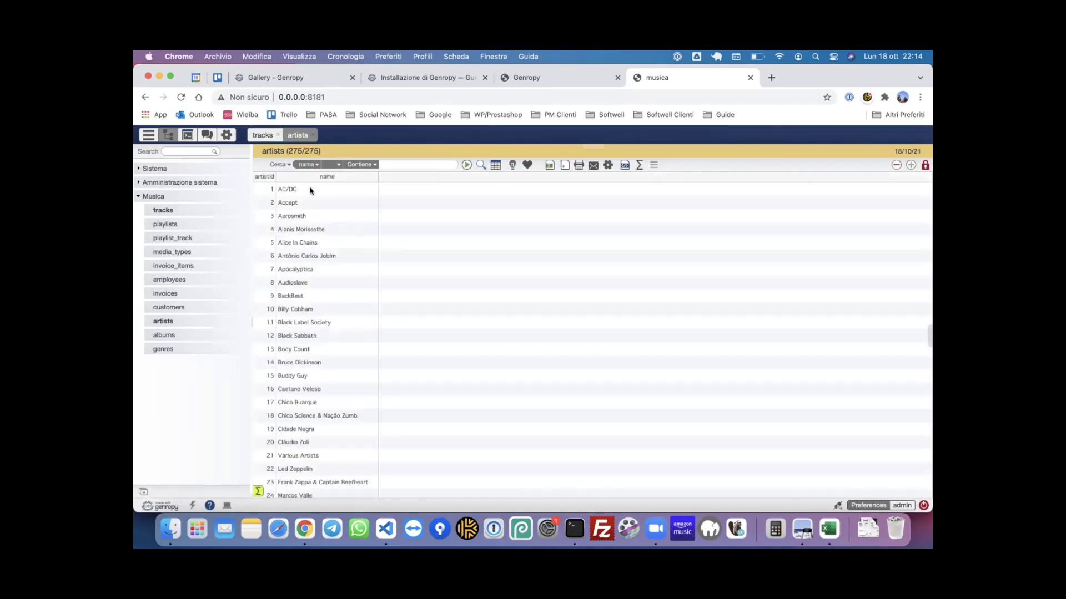
double_click(297, 191)
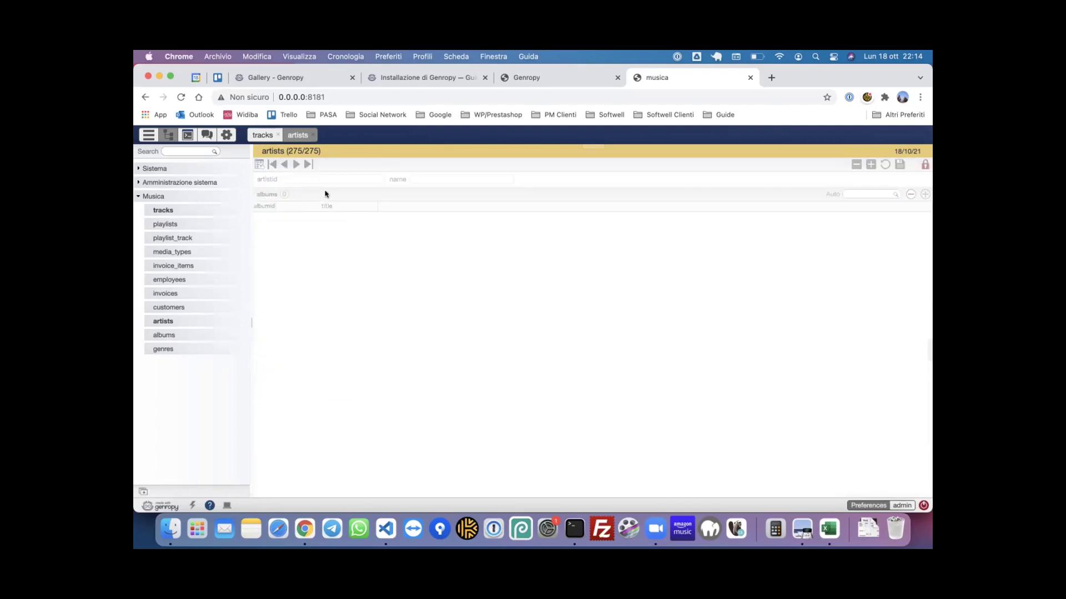
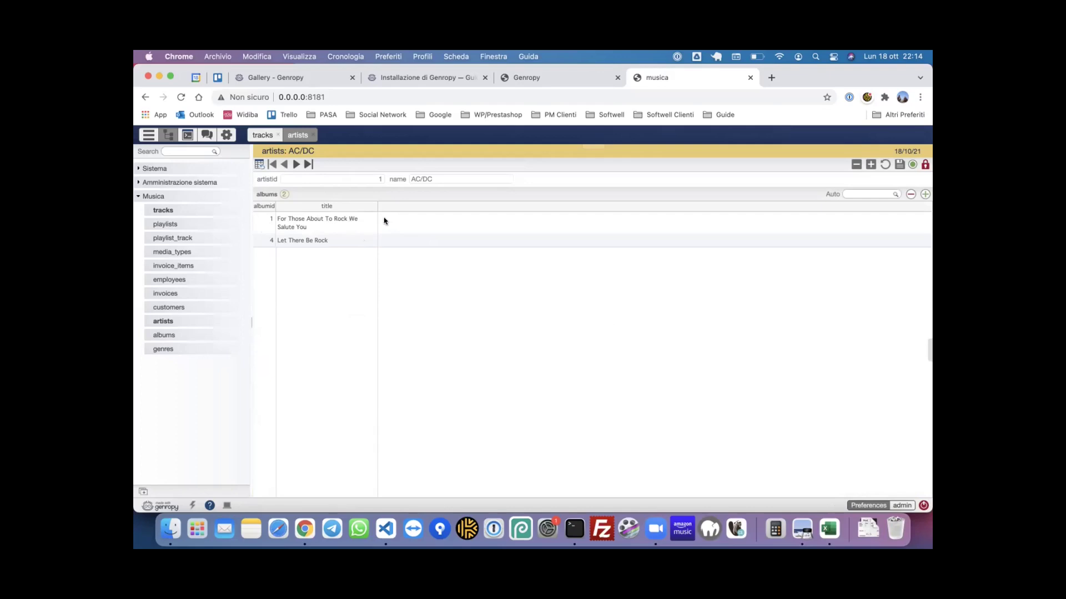
- Open the AC/DC album 'For Those About To Rock We Salute You' and unlock it for editing
double_click(349, 220)
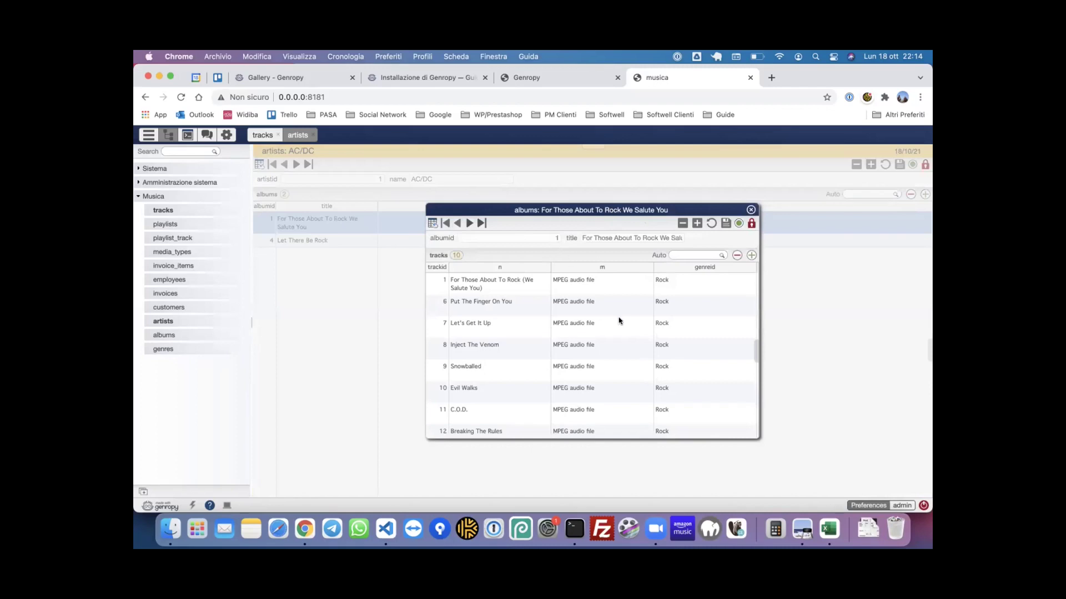
scroll(620, 322, "down", 3)
scroll(621, 320, "up", 3)
left_click(752, 224)
- Open the Snowballed track's full record, then close it to return to the album's tracks
scroll(620, 322, "down", 2)
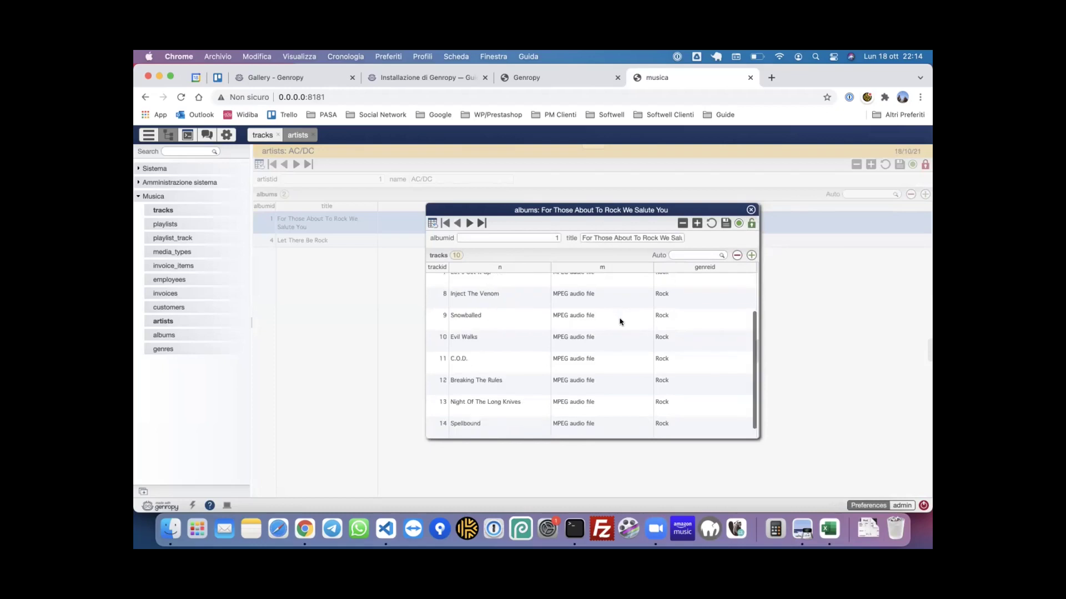
left_click(467, 319)
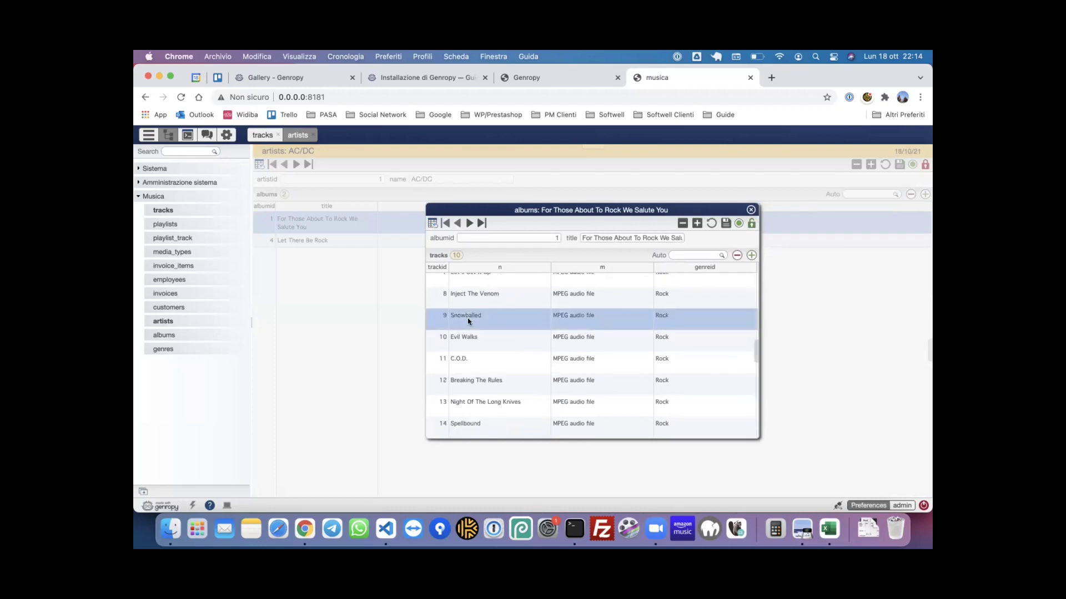
double_click(467, 318)
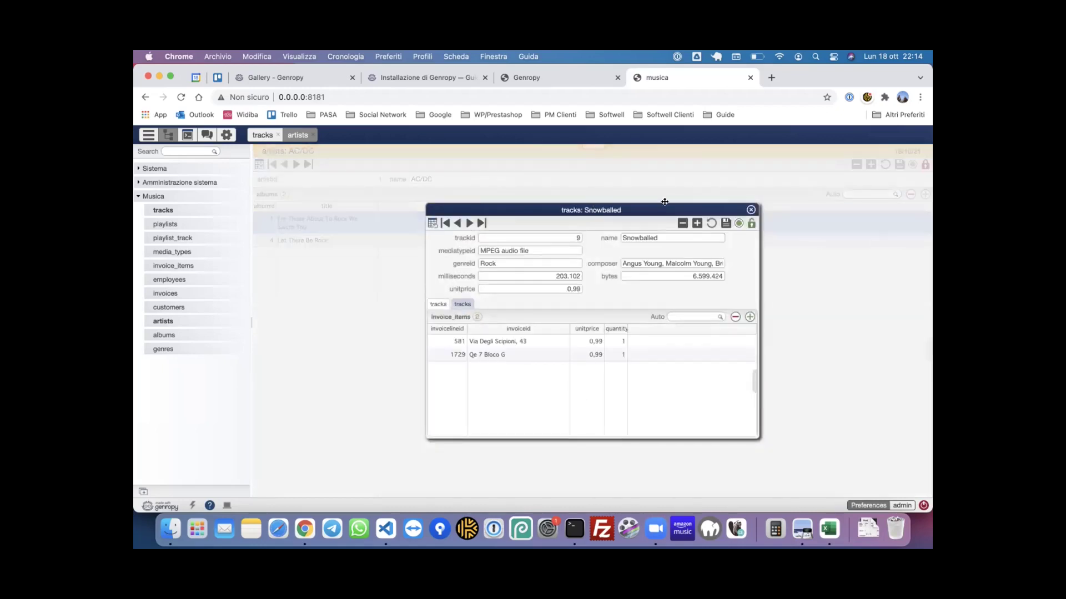
left_click(750, 210)
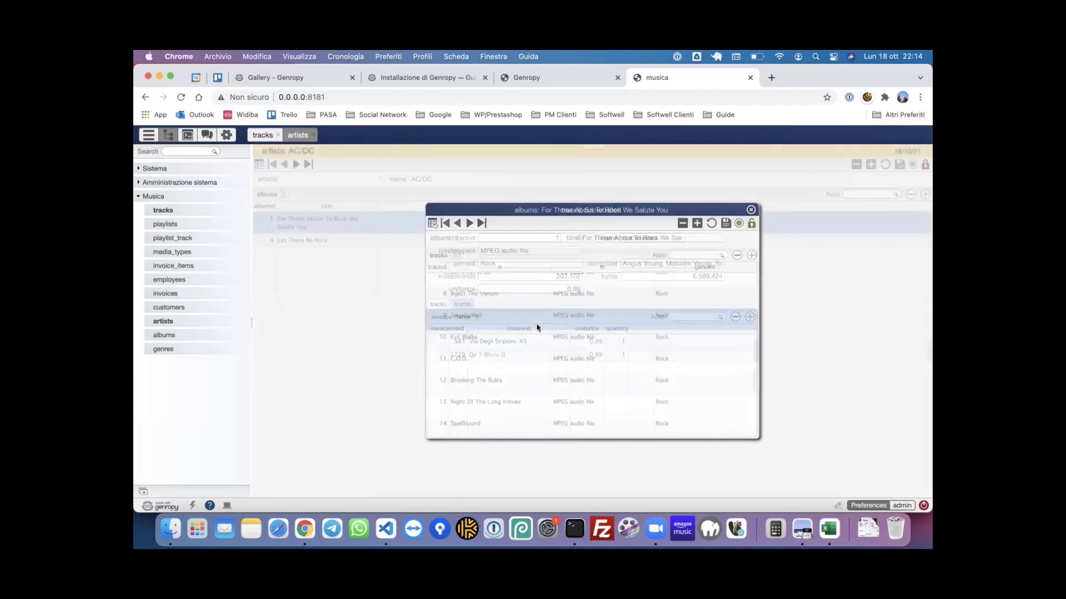
- Look at the tracks.py model in VS Code, then return to Genropy and close the album record
left_click(386, 529)
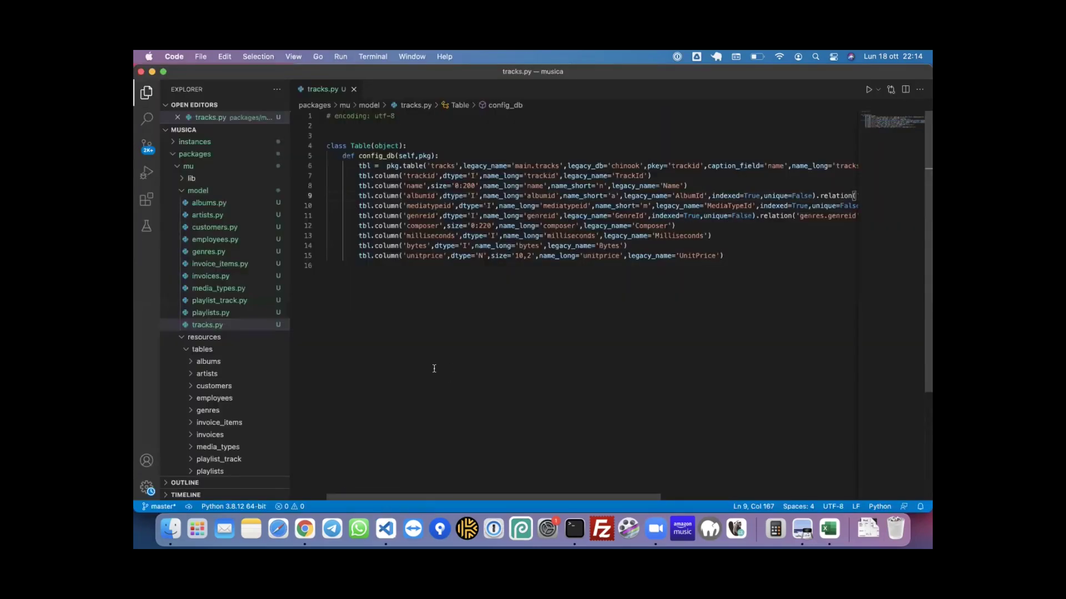
key("cmd+p")
type("a")
key("BackSpace")
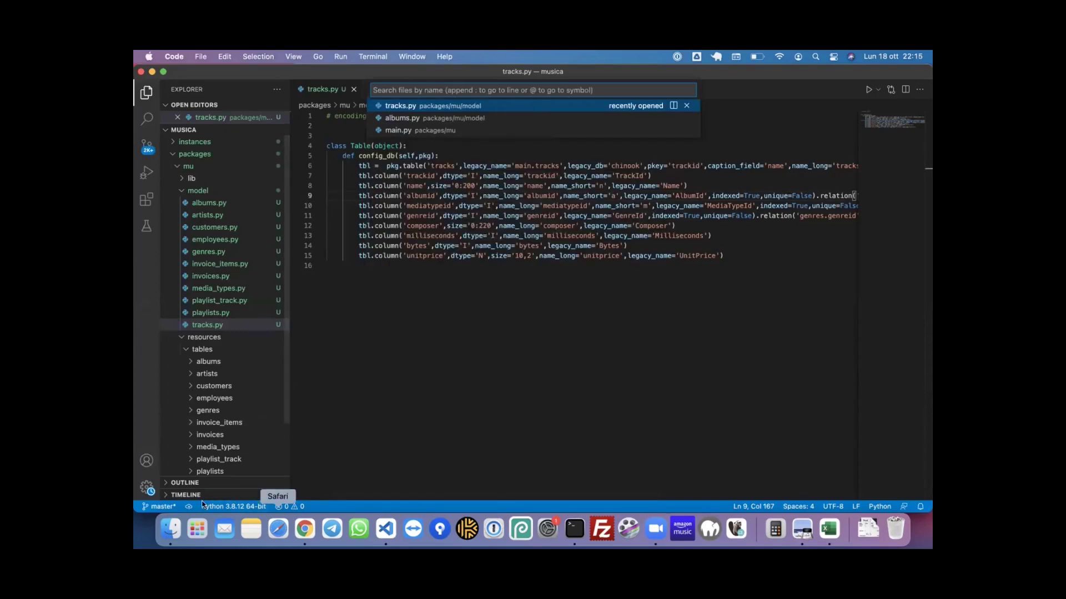
left_click(306, 522)
left_click(750, 209)
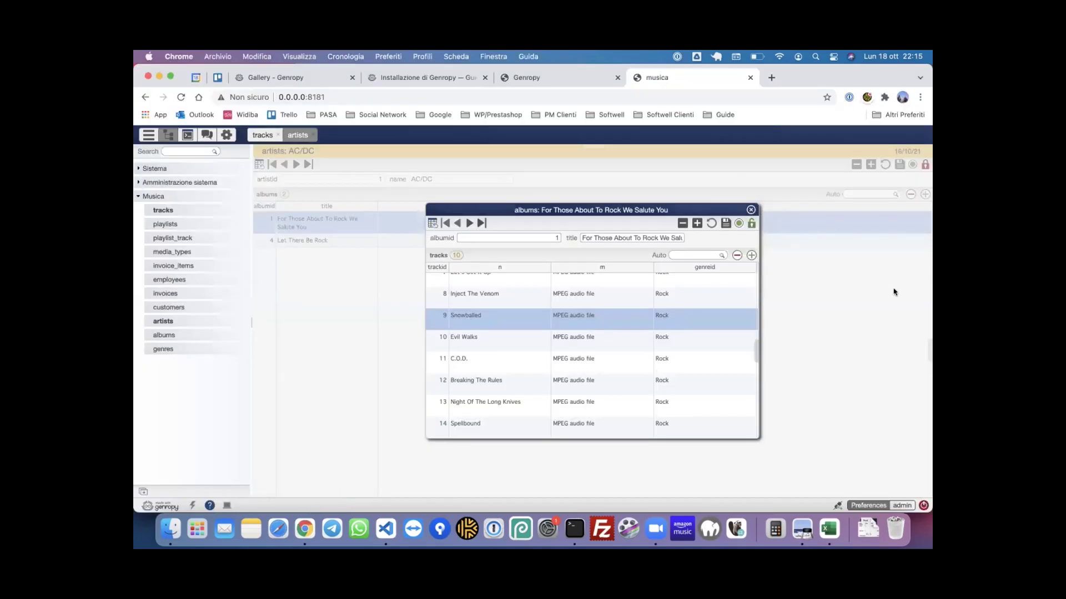
- Drag an artistid > albums field onto the AC/DC albums grid as a new column
left_click(929, 348)
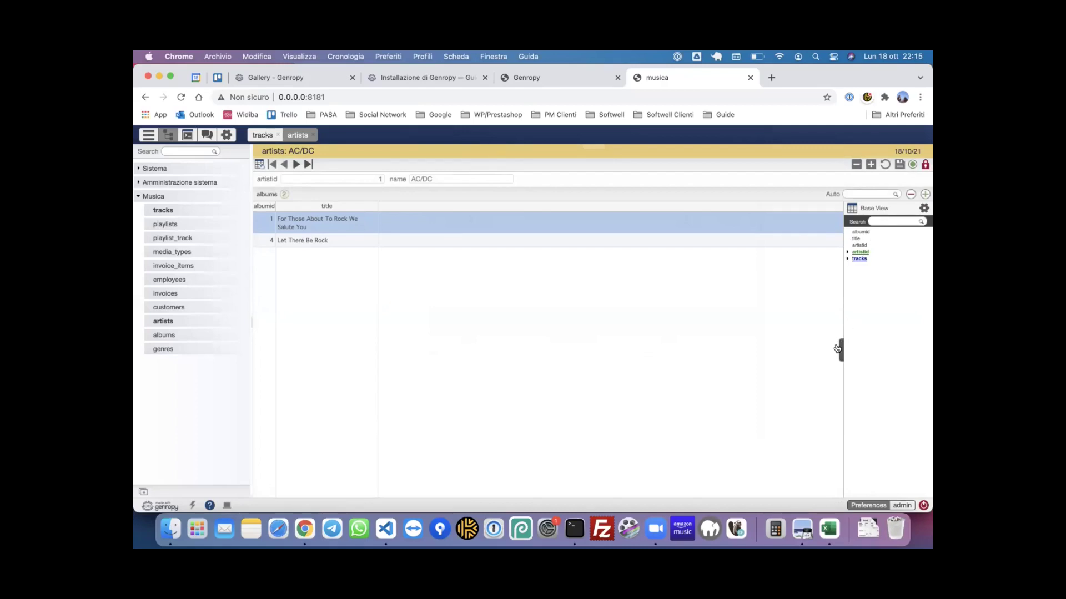
left_click(848, 253)
left_click(853, 272)
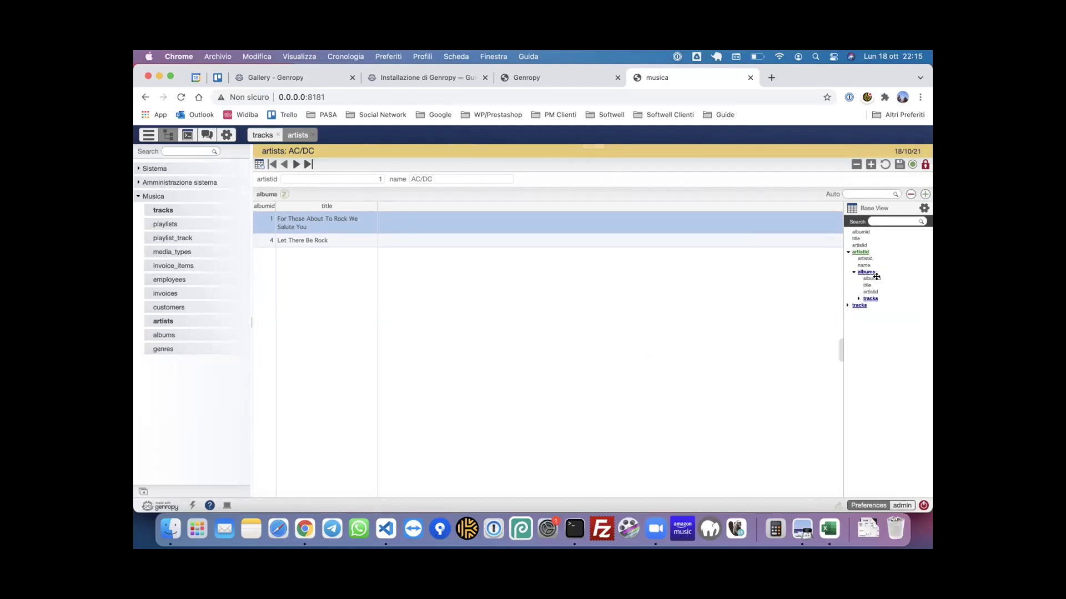
left_click_drag(867, 281, 706, 203)
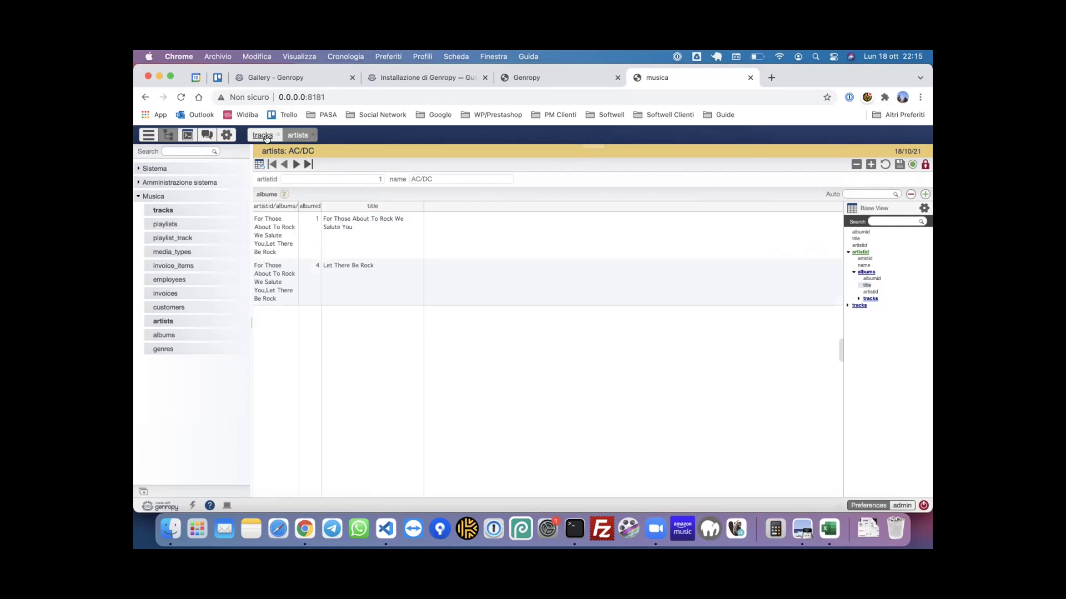
left_click(259, 164)
- Add albums > title as a new, widened column in the artists grid
left_click(929, 336)
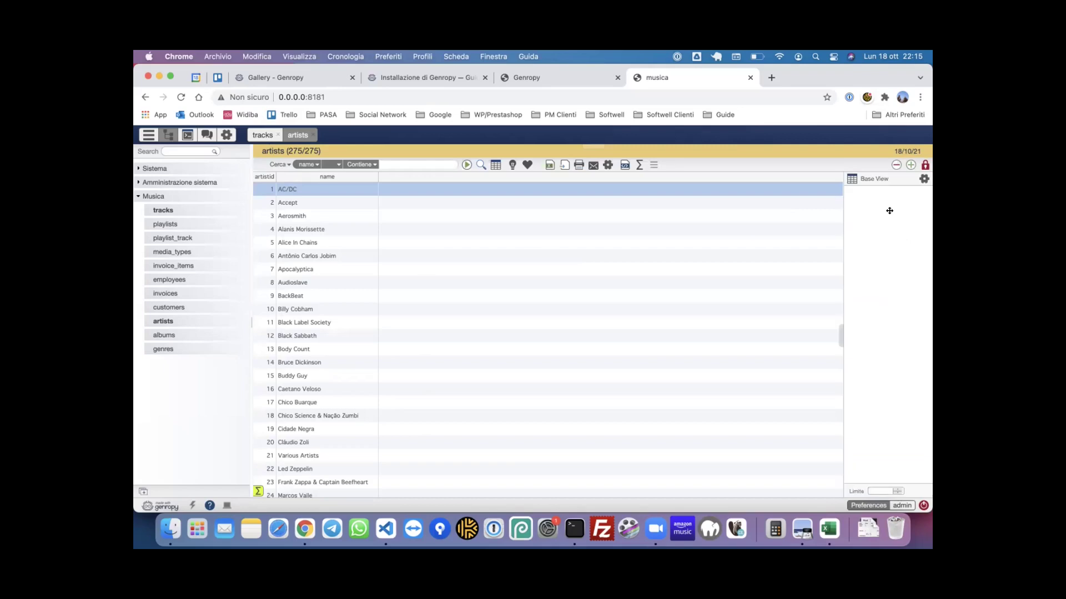
left_click(847, 216)
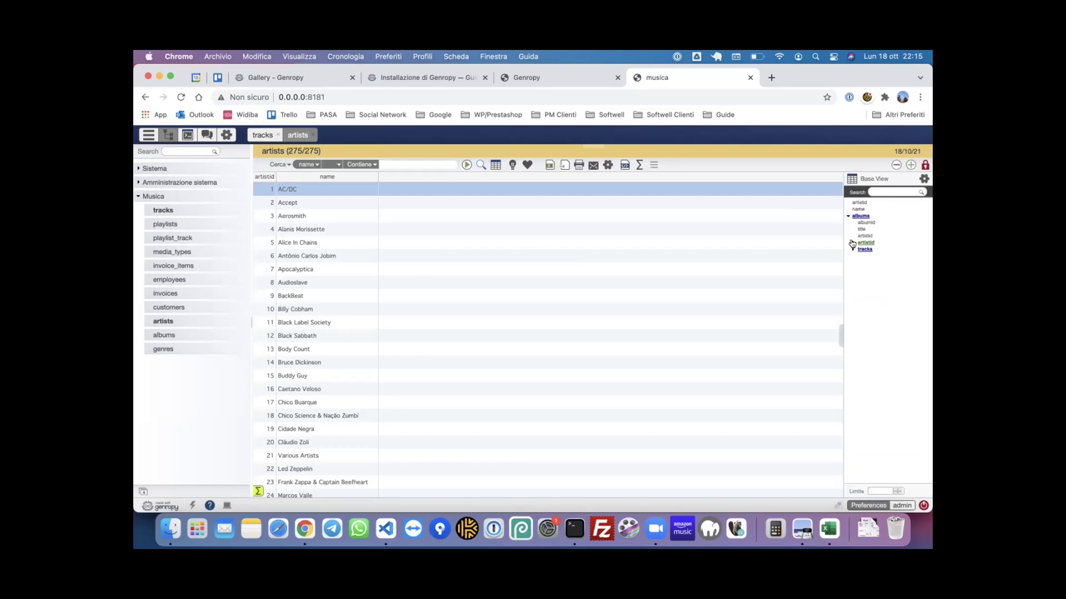
left_click(865, 242)
left_click_drag(860, 227, 643, 175)
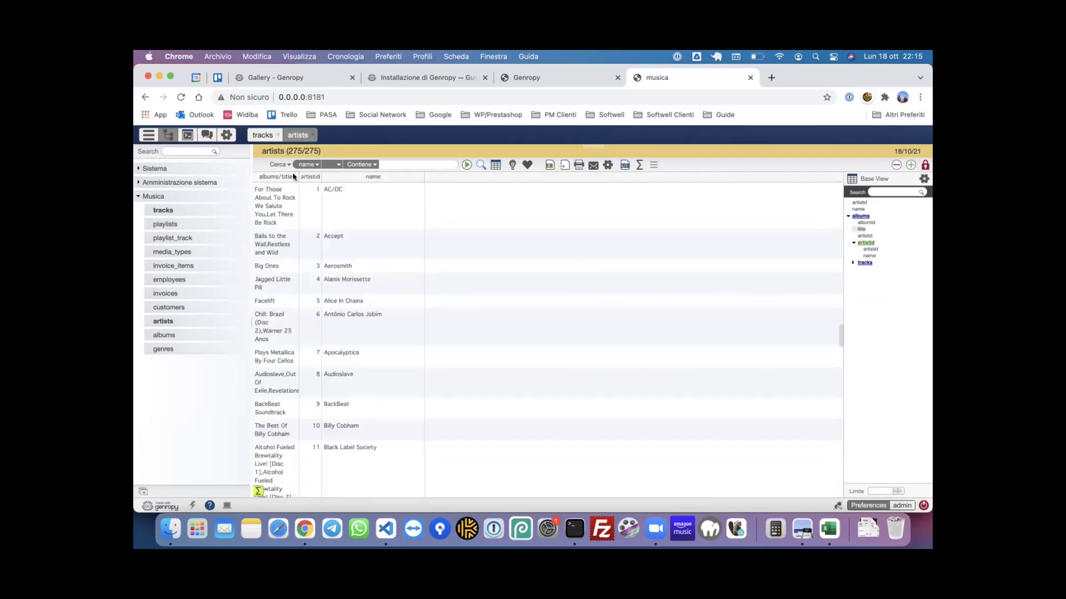
left_click_drag(387, 174, 555, 176)
- Move the albums/title column after name and scroll through the artists' album titles
scroll(547, 354, "down", 1)
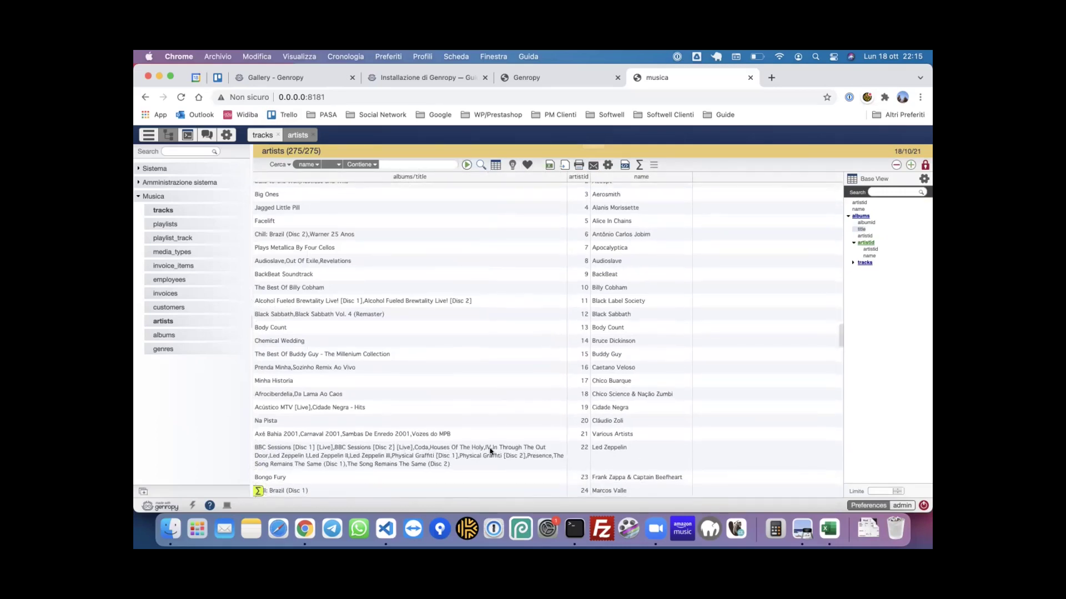
scroll(489, 449, "up", 1)
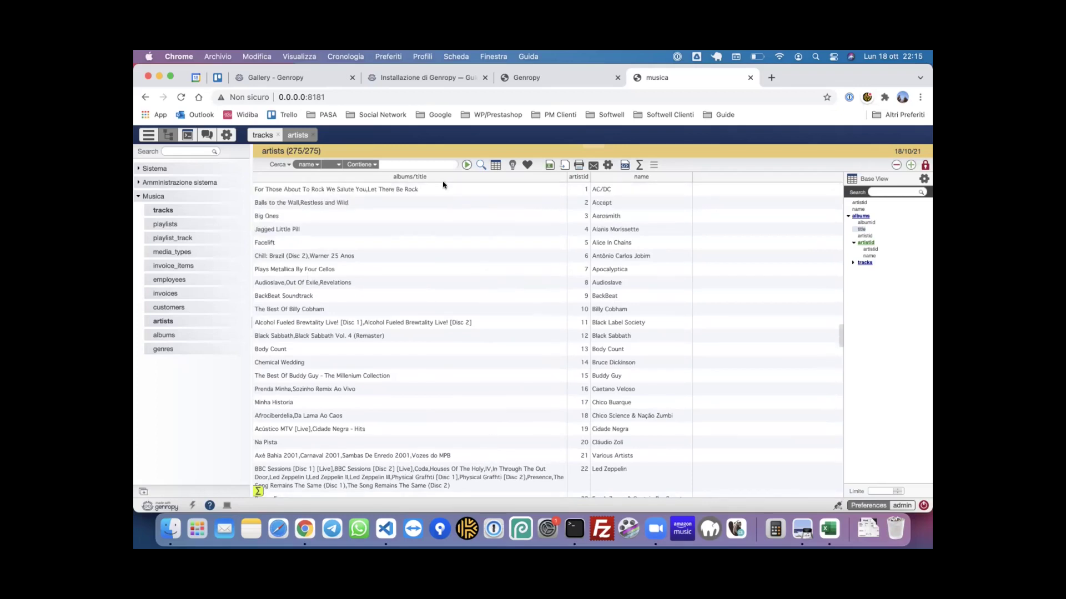
left_click_drag(441, 175, 681, 179)
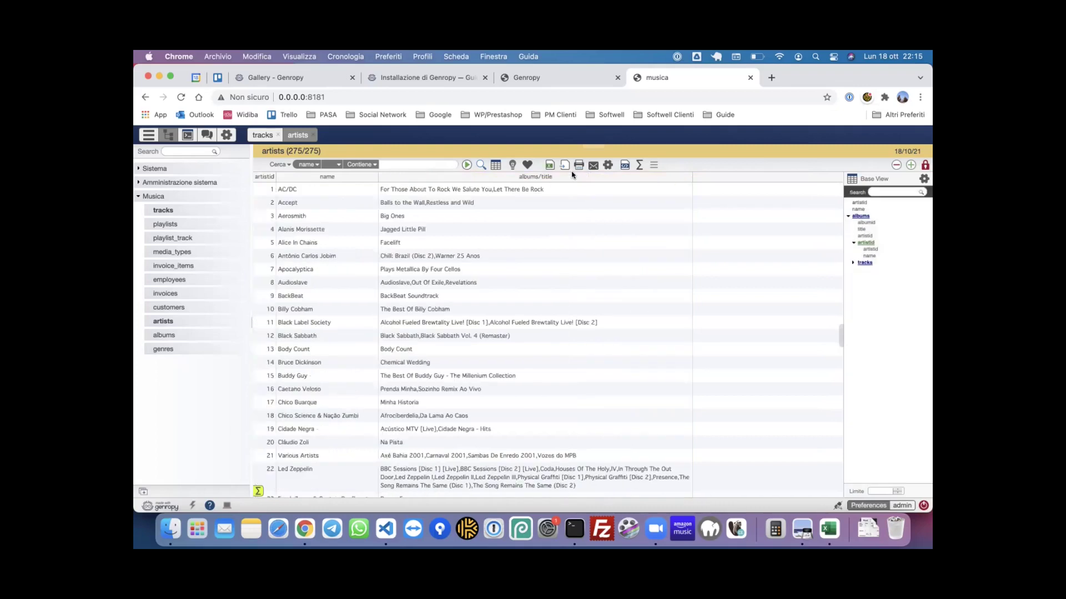
scroll(543, 247, "down", 1)
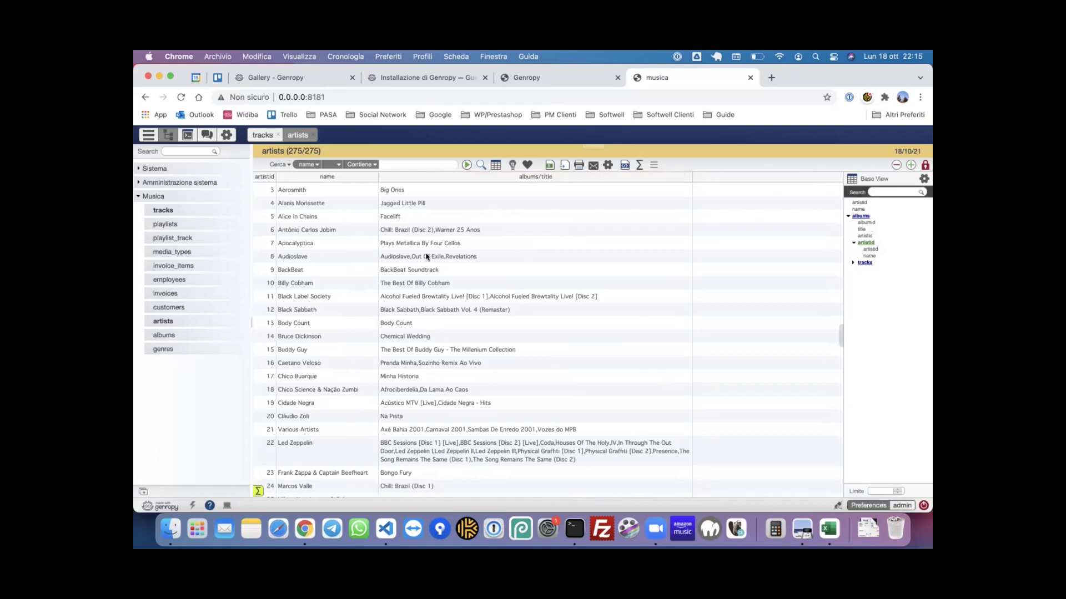
scroll(412, 190, "up", 2)
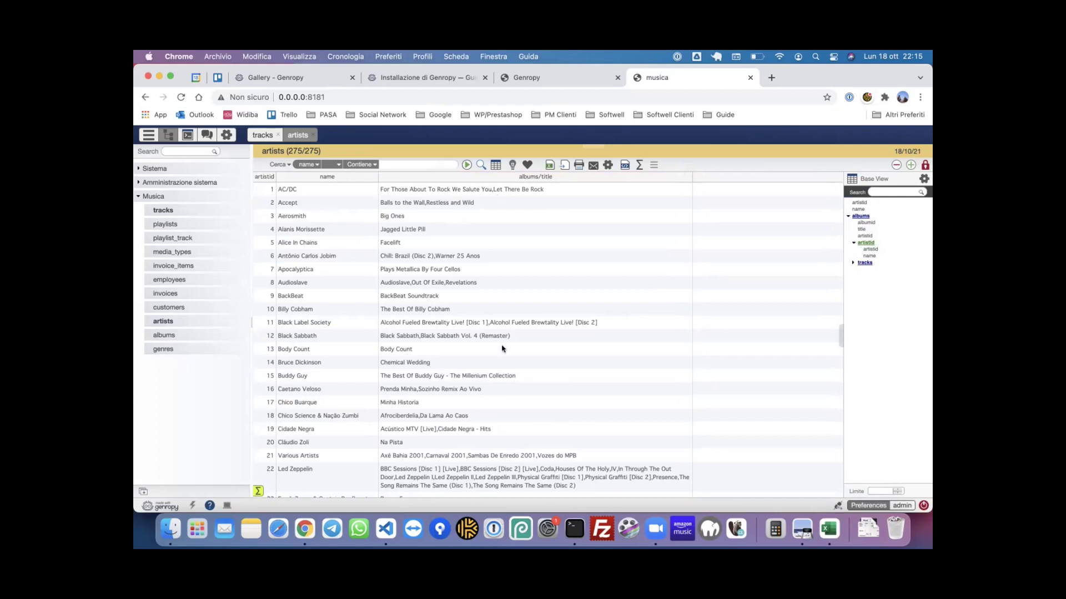
scroll(503, 349, "down", 4)
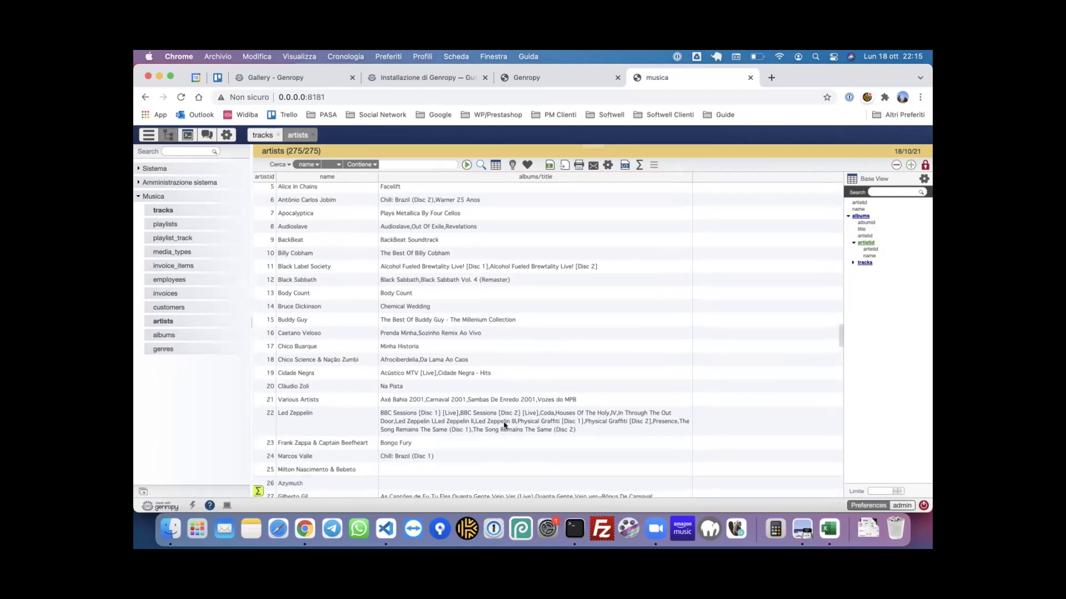
scroll(612, 420, "down", 7)
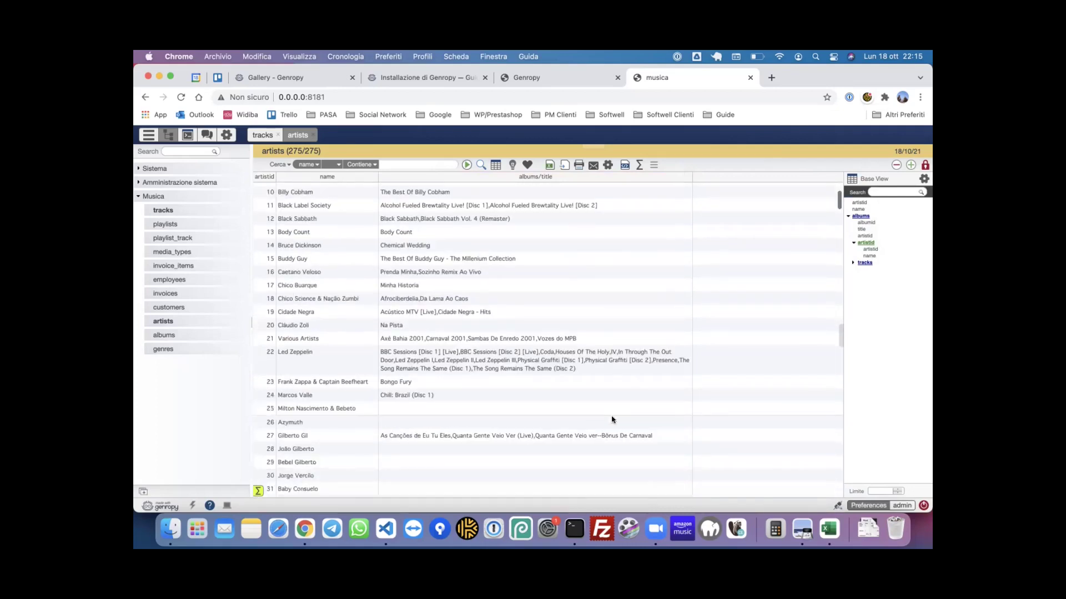
scroll(523, 378, "down", 5)
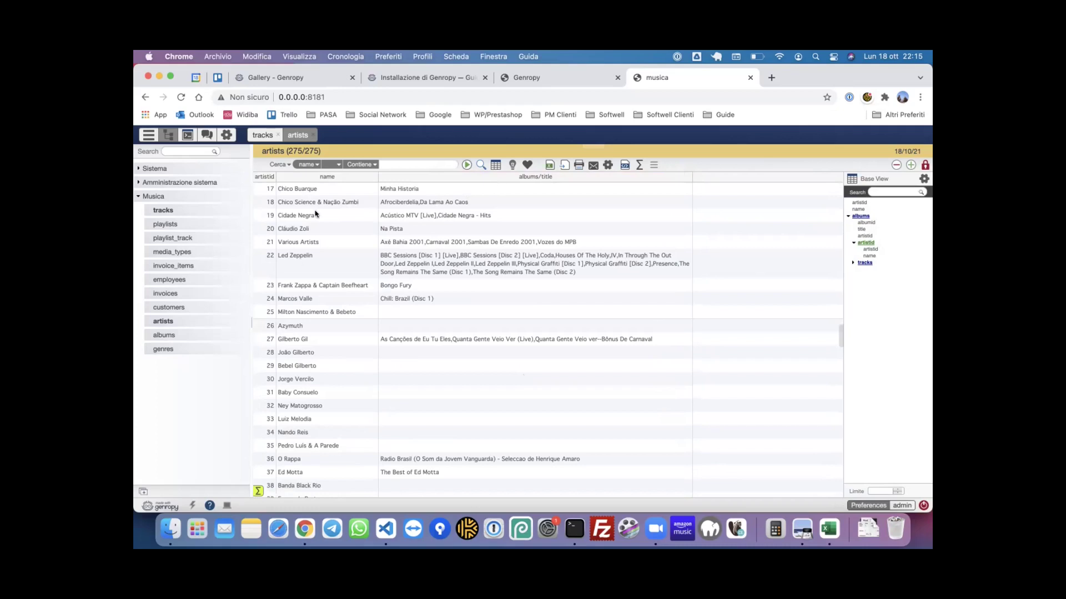
left_click(263, 135)
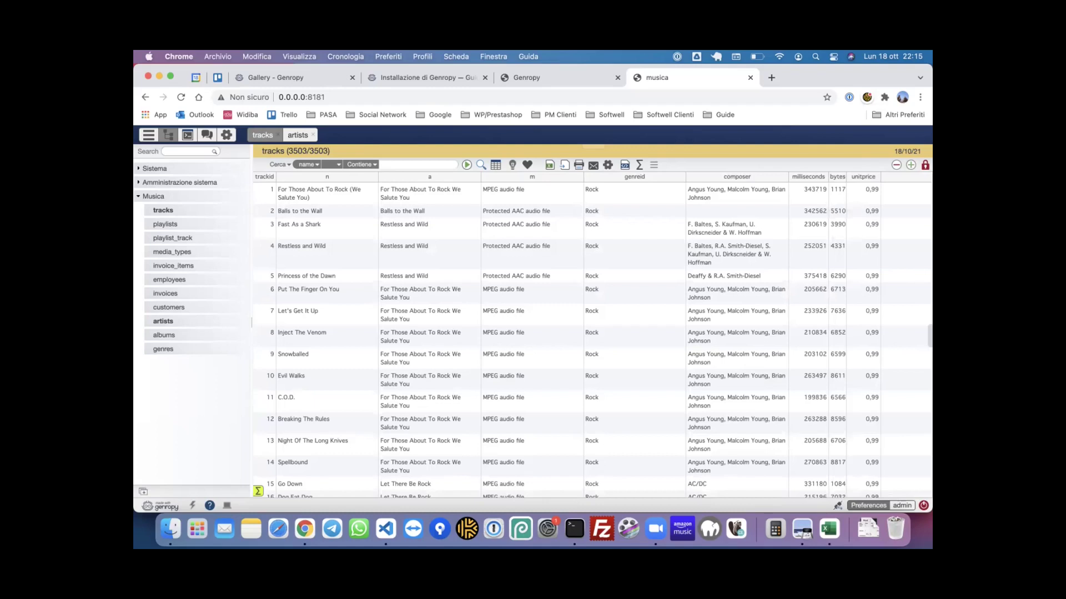
- Add albumid > artistid > name as a widened artist-name column in the tracks grid
left_click(929, 336)
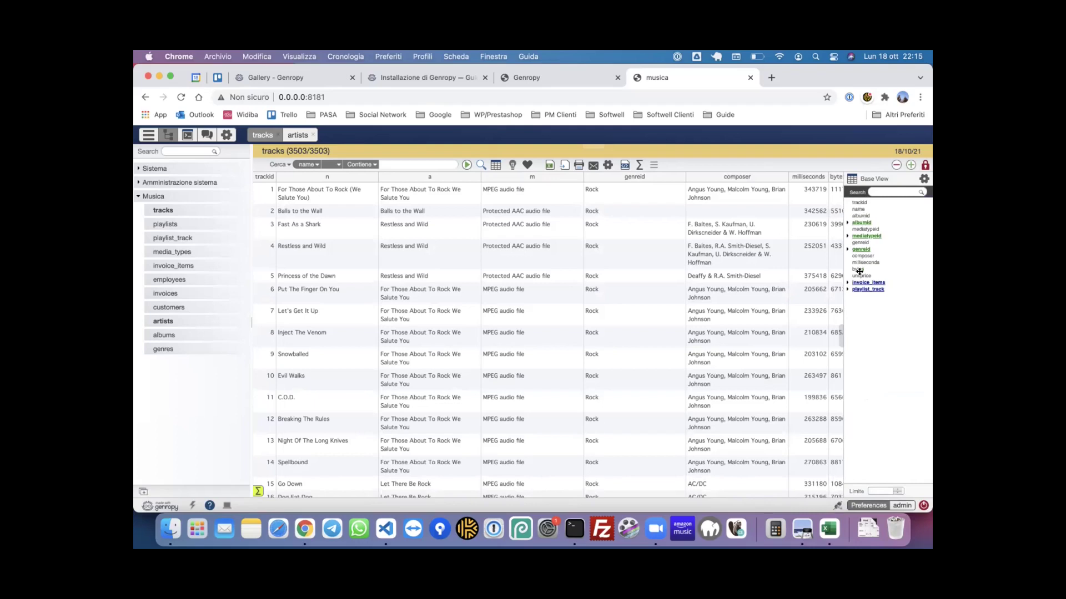
left_click(854, 224)
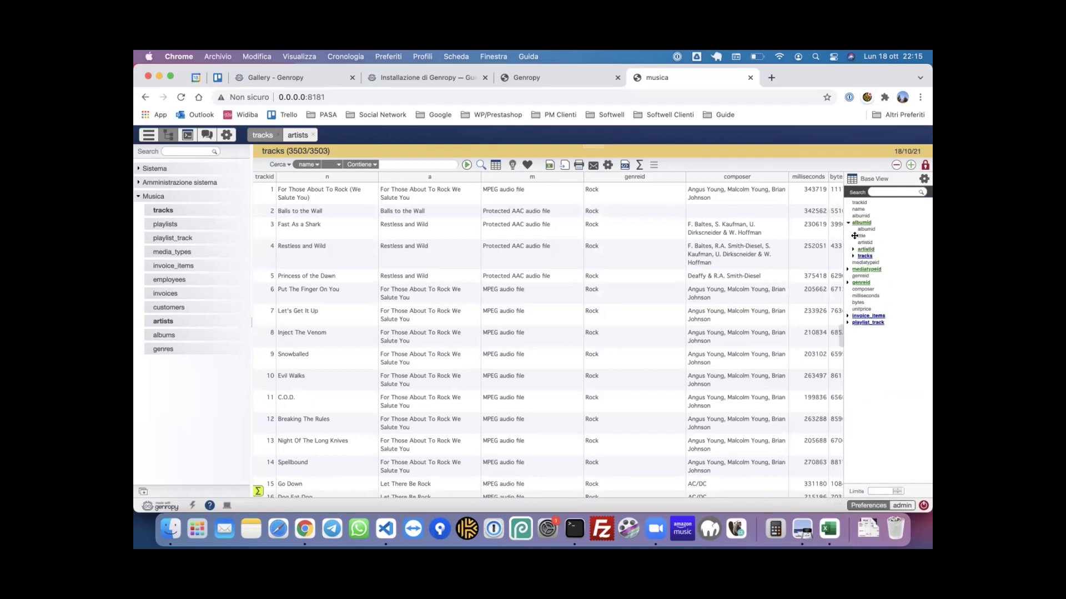
left_click(854, 249)
left_click_drag(871, 259, 284, 174)
left_click_drag(442, 176, 499, 176)
mouse_move(333, 176)
left_mouse_down()
mouse_move(390, 178)
mouse_move(328, 176)
left_mouse_up()
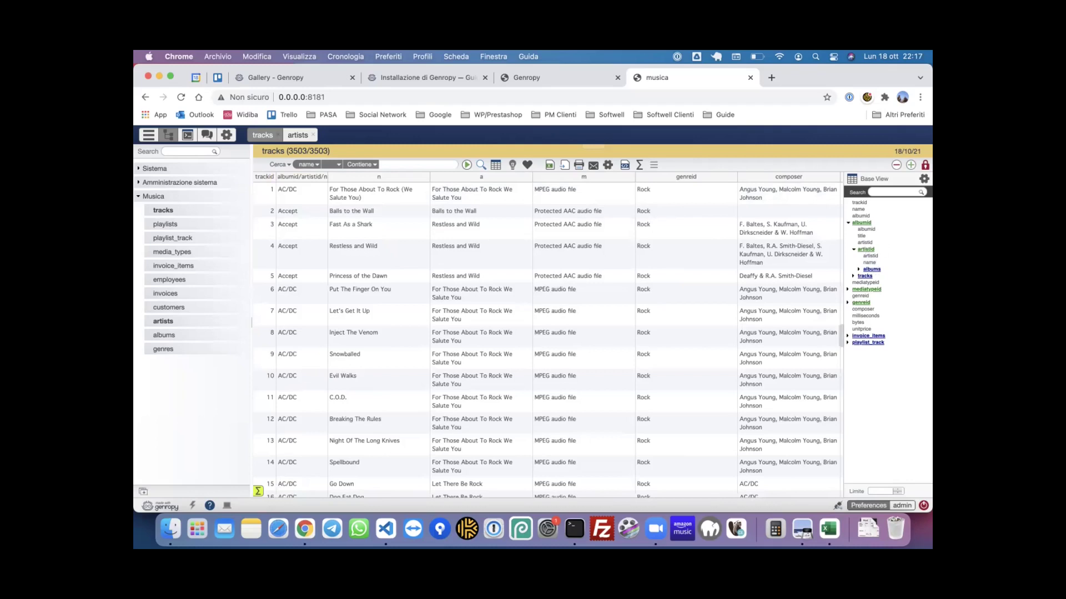
left_click(923, 178)
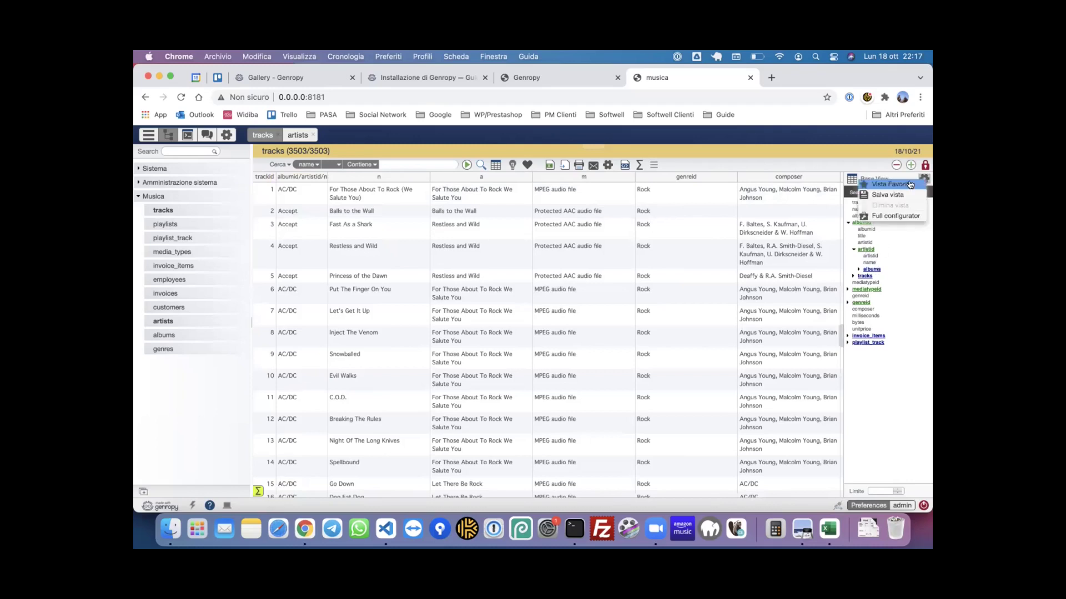
- Save the current tracks layout as a view with code con_artista named 'Con artista'
left_click(860, 197)
left_click(566, 293)
type("con_artista")
left_click(573, 307)
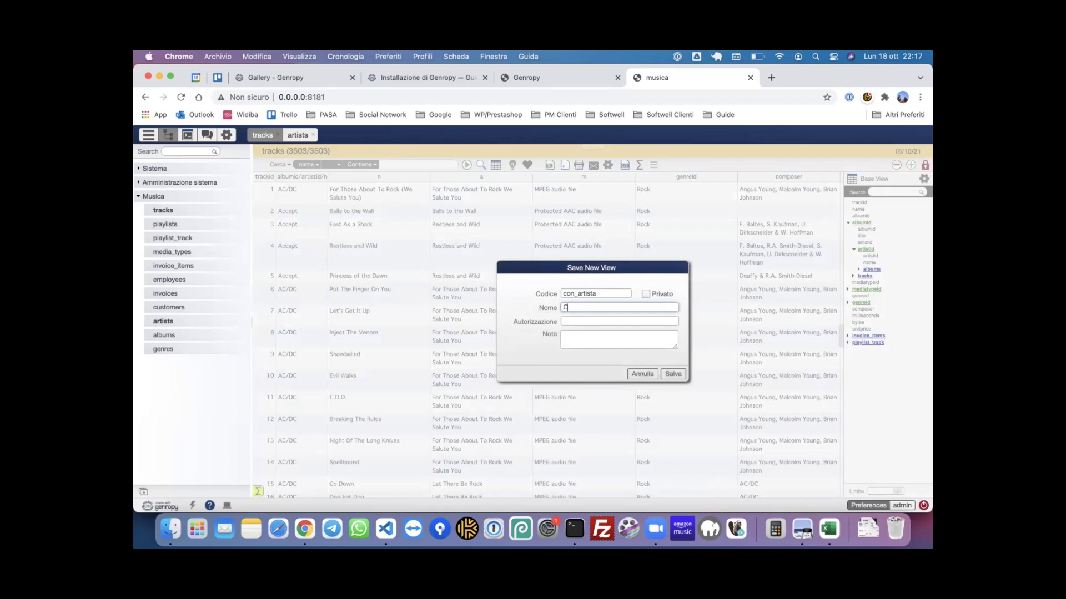
type("Con artista")
left_click(675, 375)
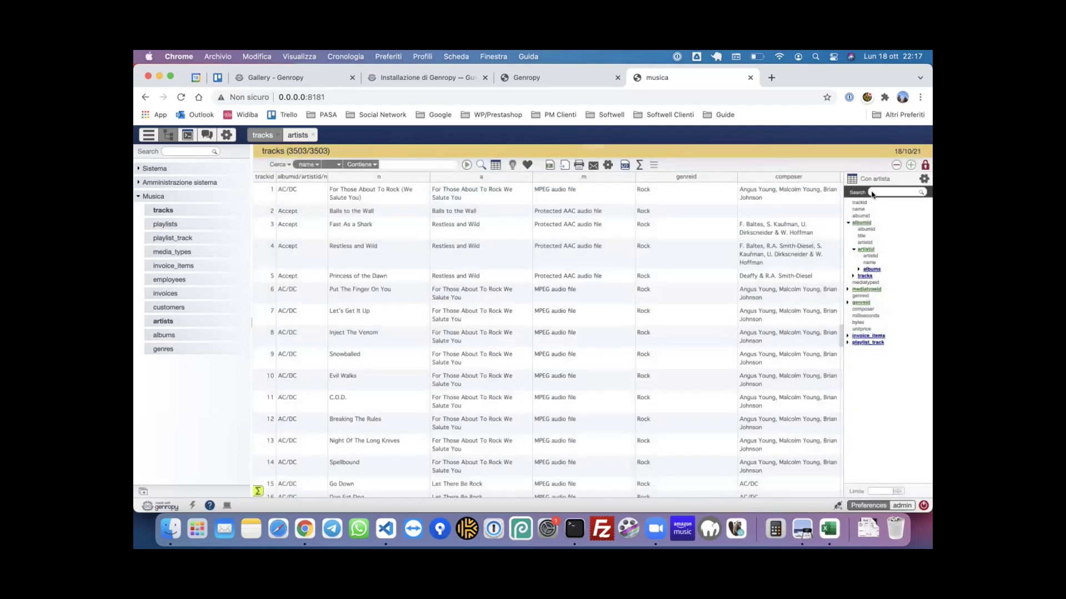
- Hide the field tree and widen the albumid/artistid/name column
left_click(842, 337)
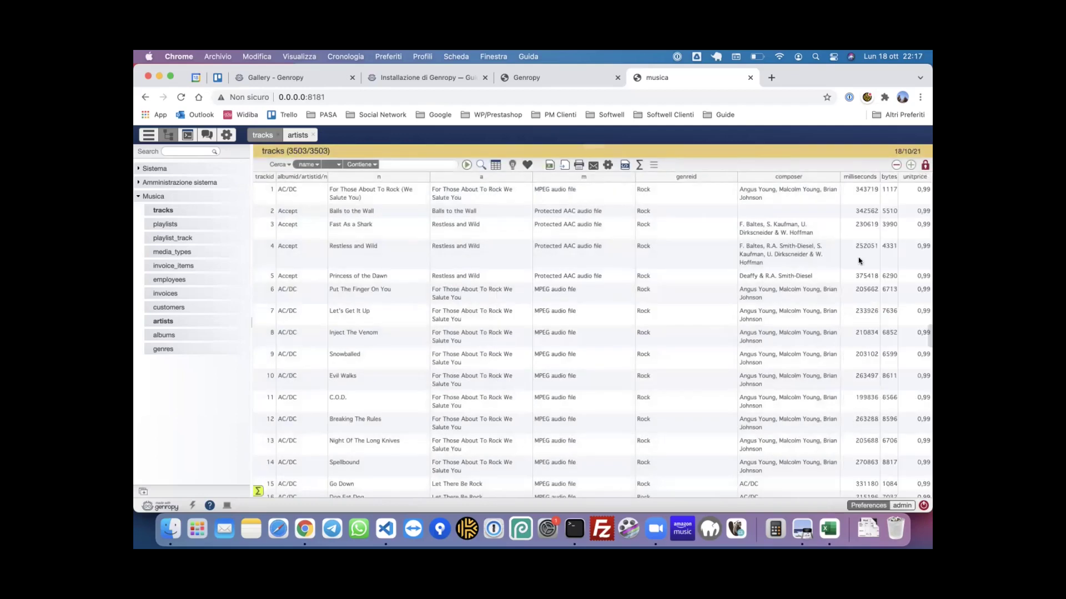
left_click(927, 334)
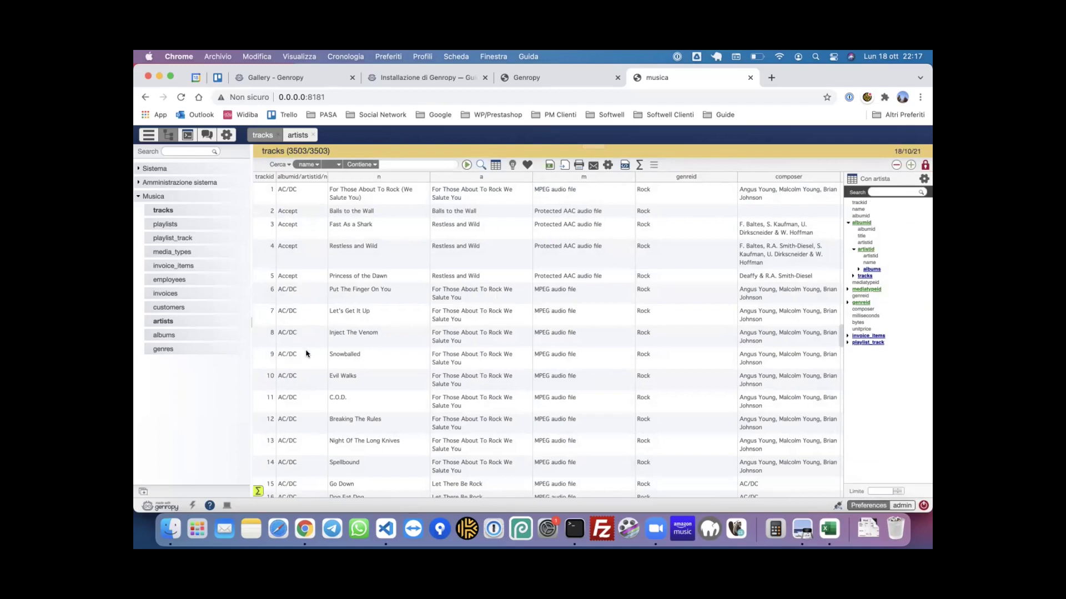
left_click(836, 326)
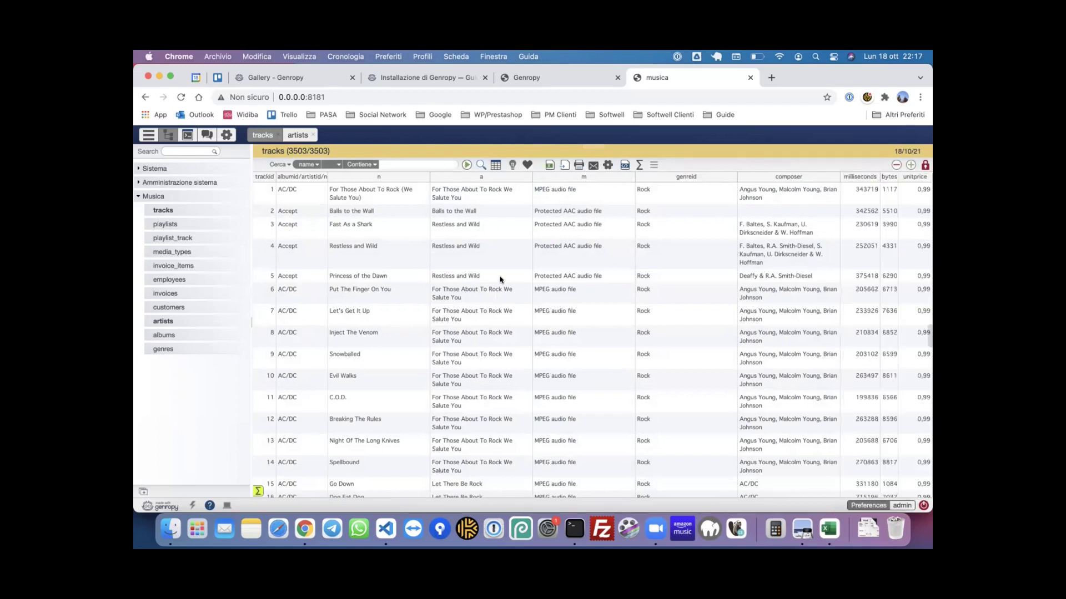
scroll(478, 275, "down", 2)
scroll(480, 274, "up", 2)
left_click_drag(363, 176, 372, 176)
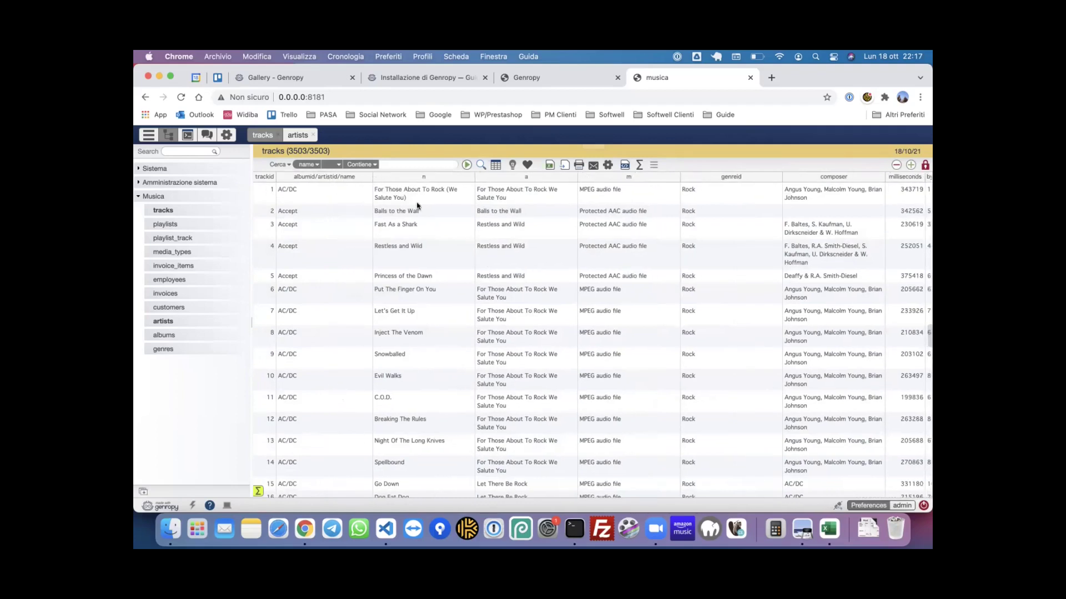
- Open the developer tools with Ctrl+Shift+D, move them aside, and enable Debug sql on the Sql tab
key("ctrl+shift+d")
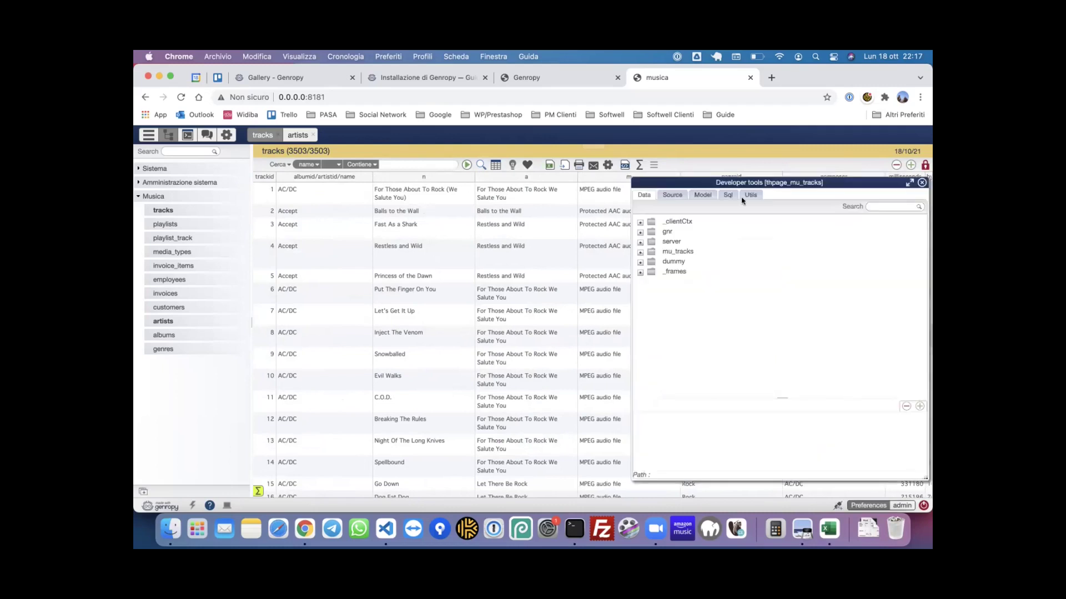
left_click_drag(794, 185, 589, 183)
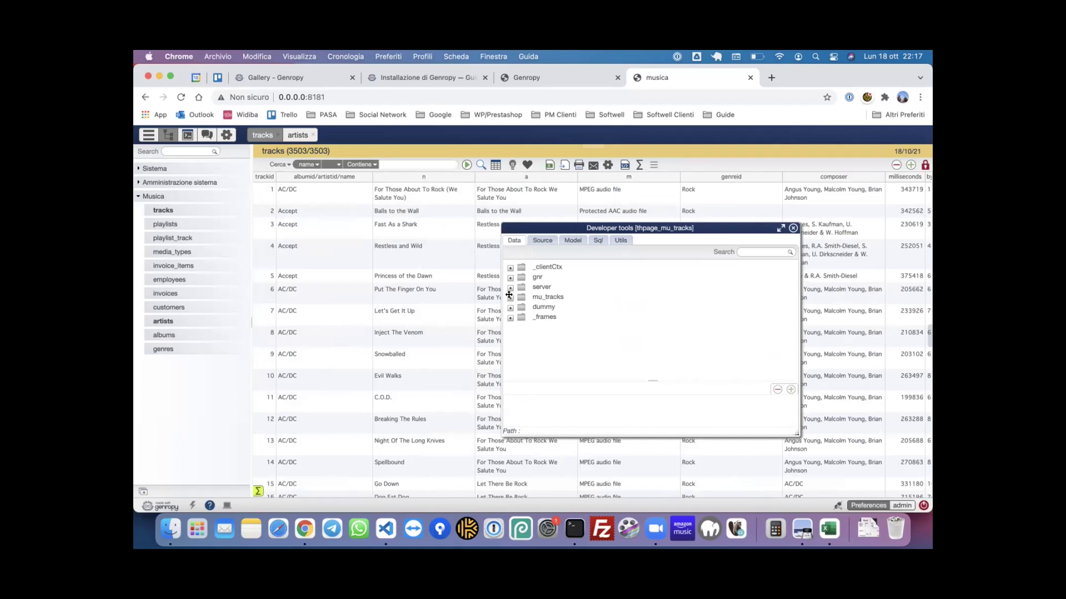
left_click(597, 240)
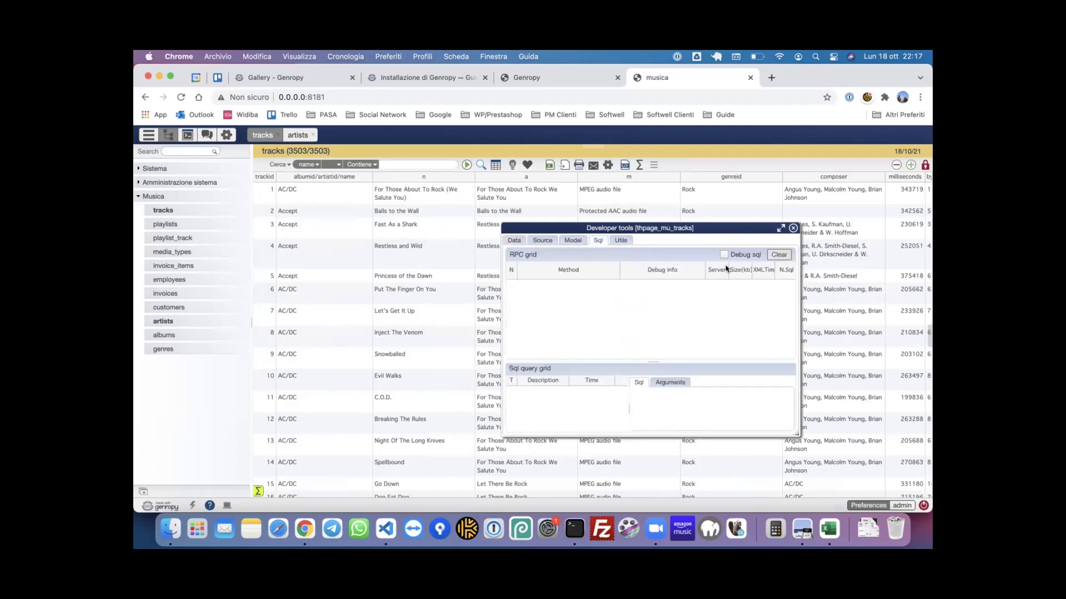
left_click(741, 254)
- Rerun the tracks search and show the app.getSelection call's mu.tracks queries in an enlarged panel
left_click(465, 166)
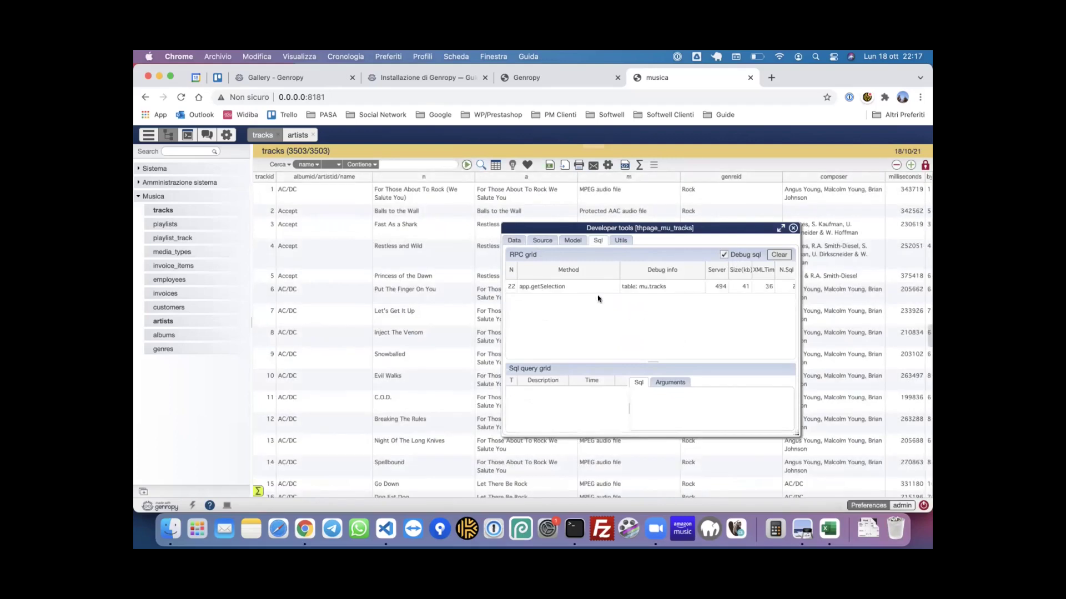
left_click(585, 289)
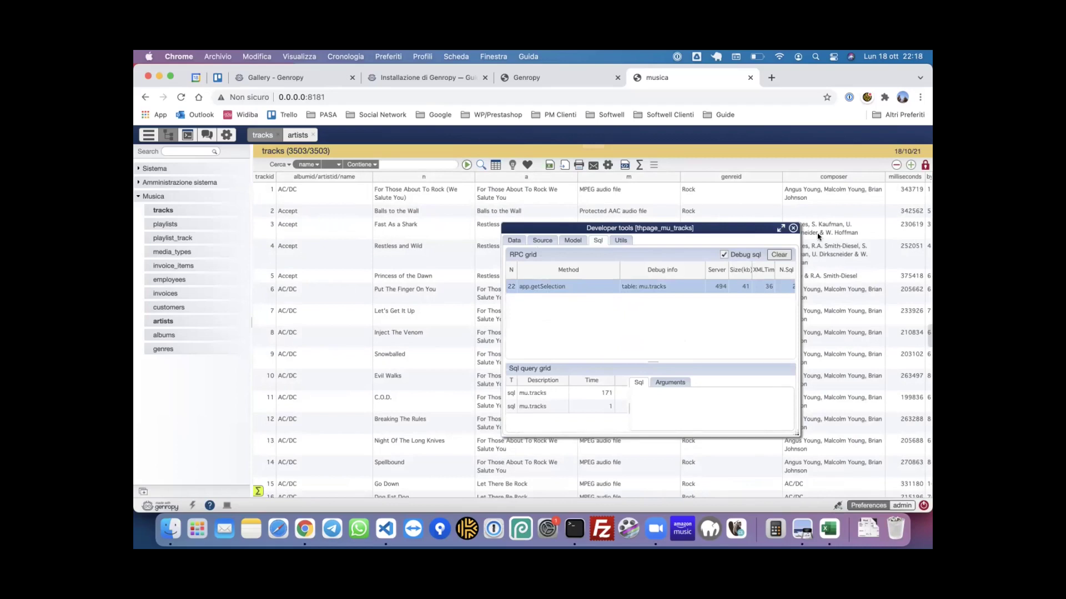
left_click_drag(710, 228, 707, 207)
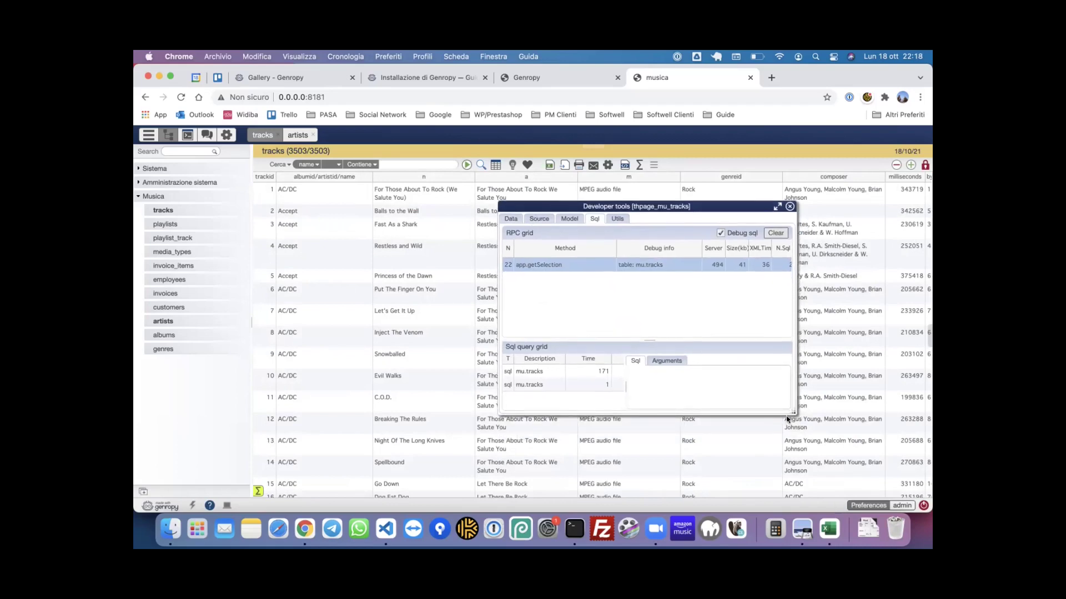
left_click_drag(792, 412, 840, 455)
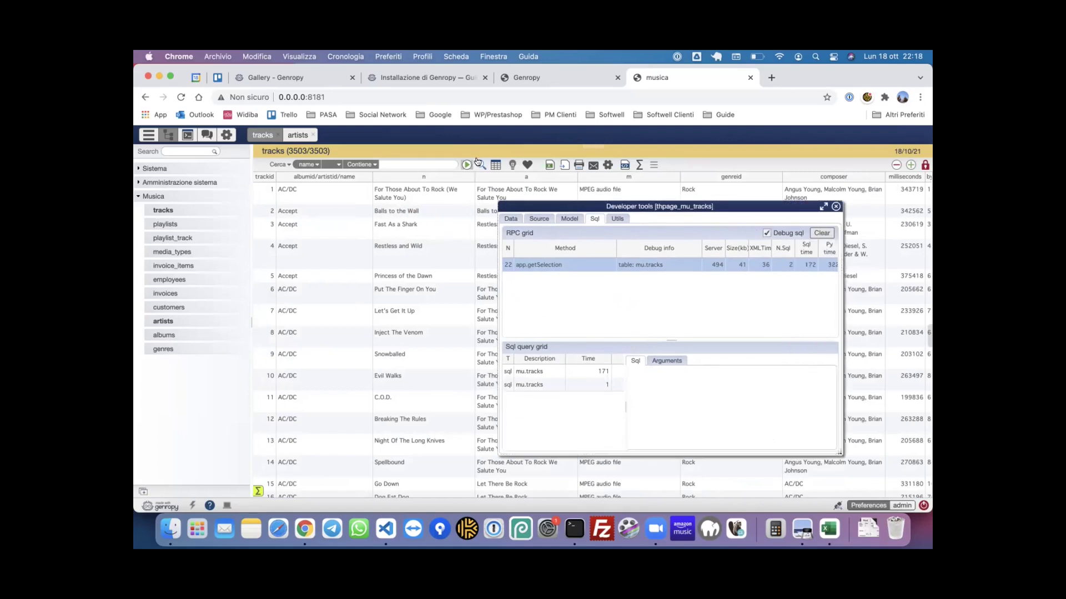
left_click(308, 165)
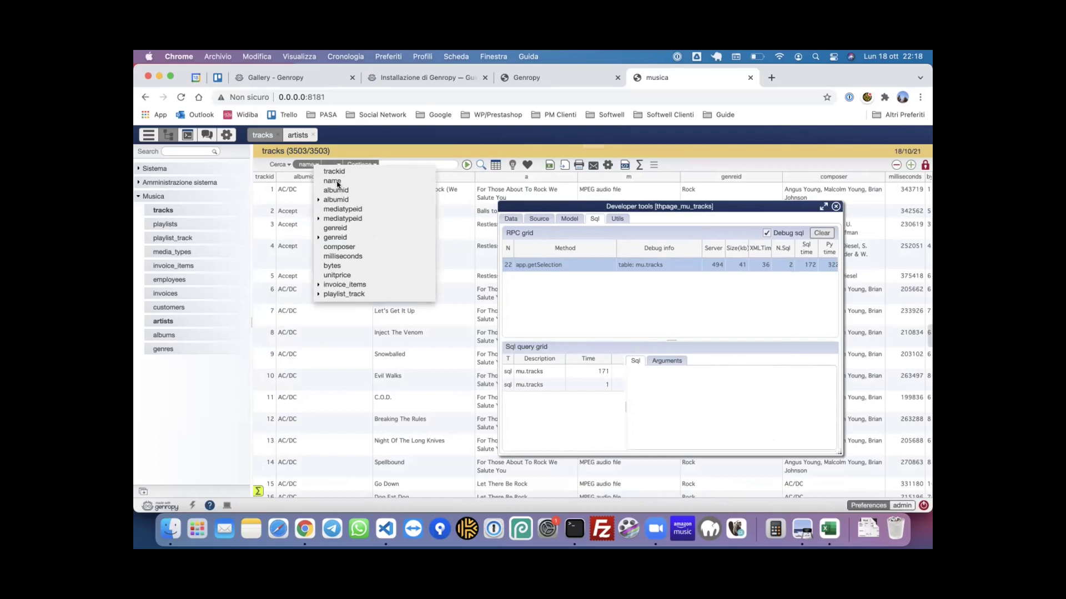
- Search tracks on genreid > name for 'metal' instead of 'rock', leaving 402 records
left_click(346, 228)
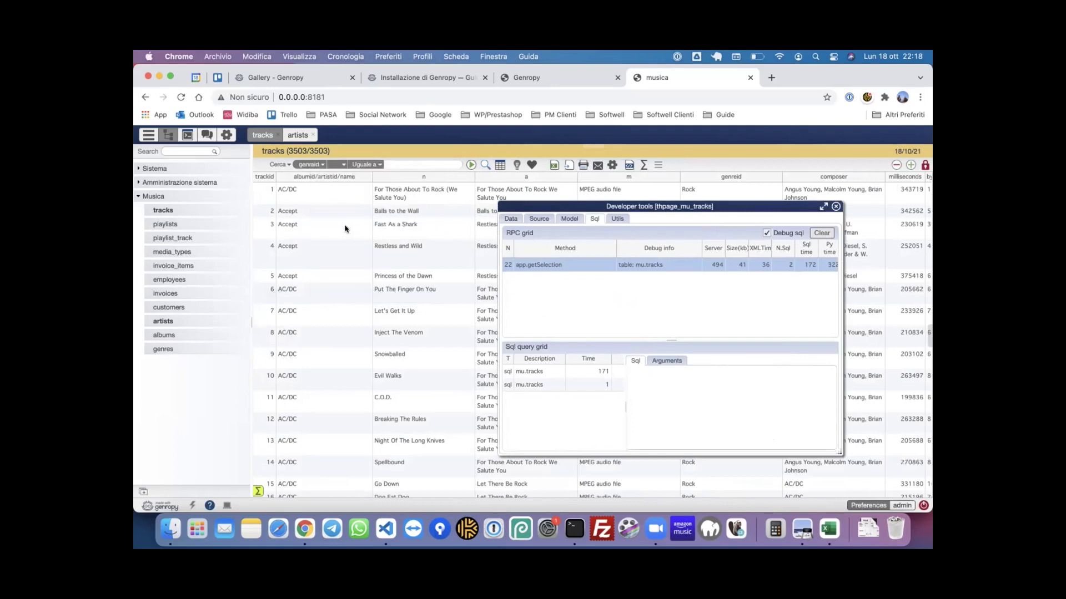
left_click(311, 164)
left_click(317, 232)
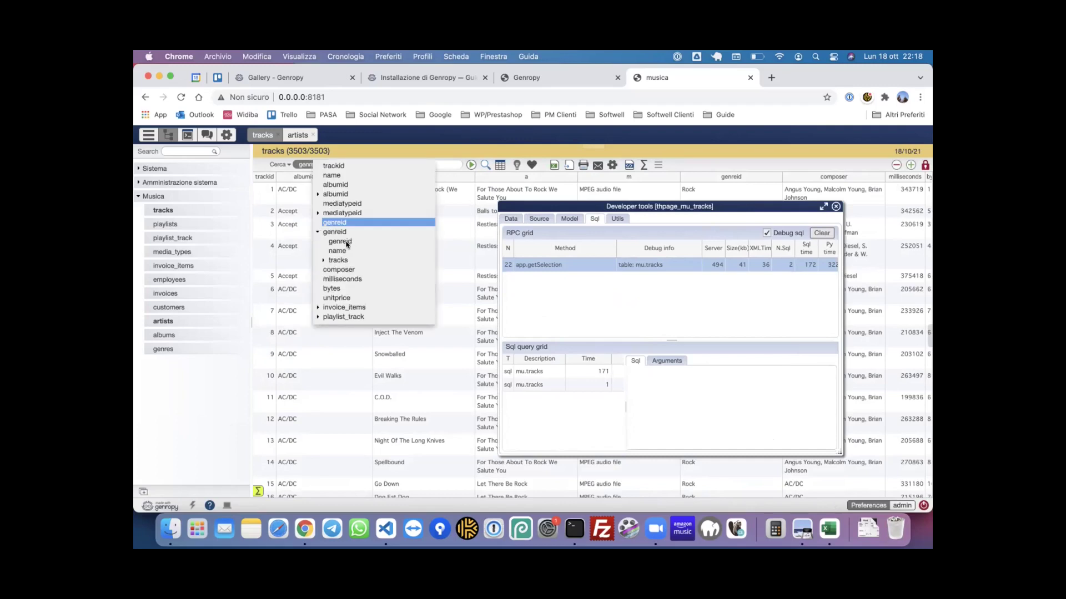
left_click(343, 251)
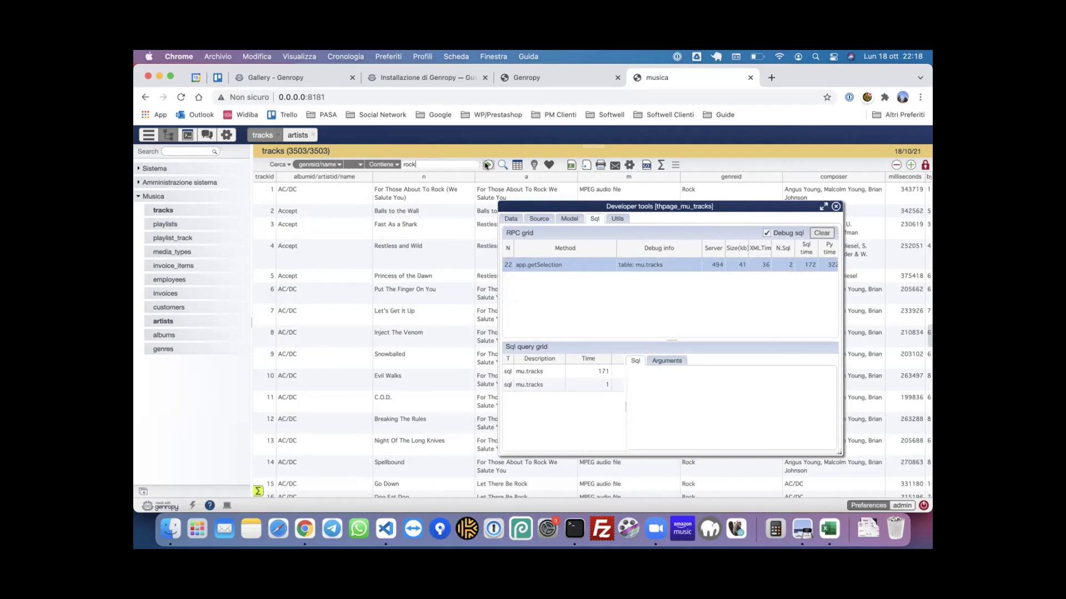
double_click(433, 162)
type("metal")
left_click(488, 165)
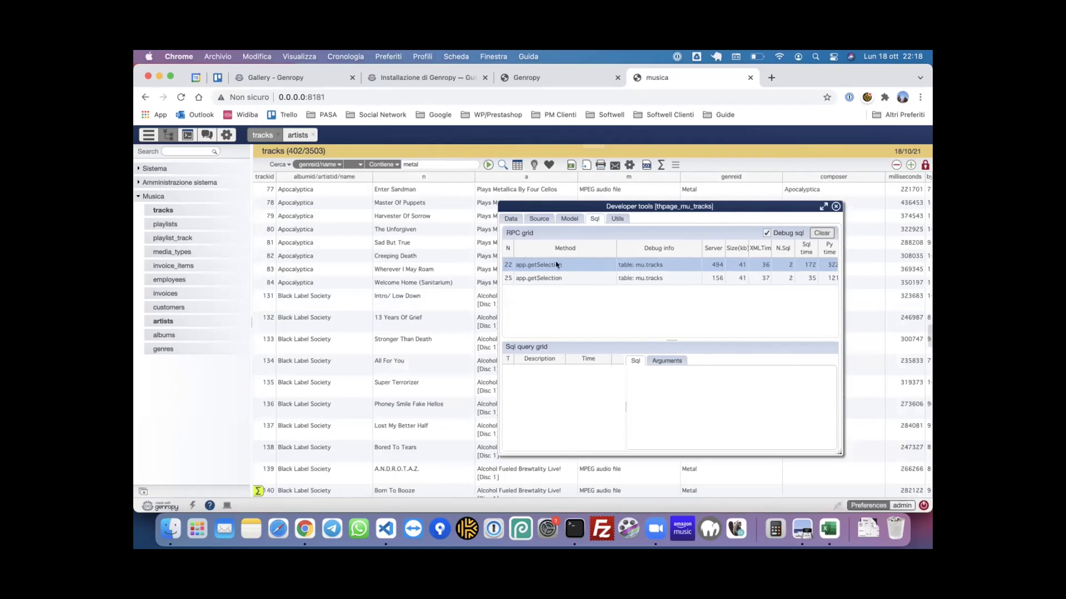
- Read the metal search's mu.tracks SQL with its genre-name ILIKE filter, then close the developer tools
left_click(557, 279)
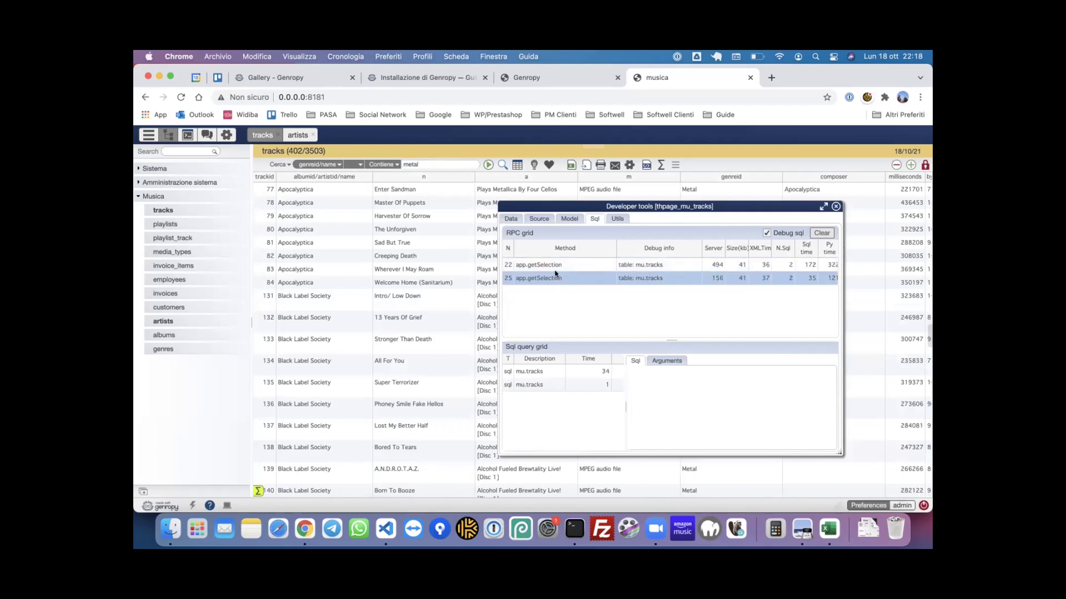
left_click_drag(763, 212, 658, 198)
left_click_drag(780, 439, 861, 454)
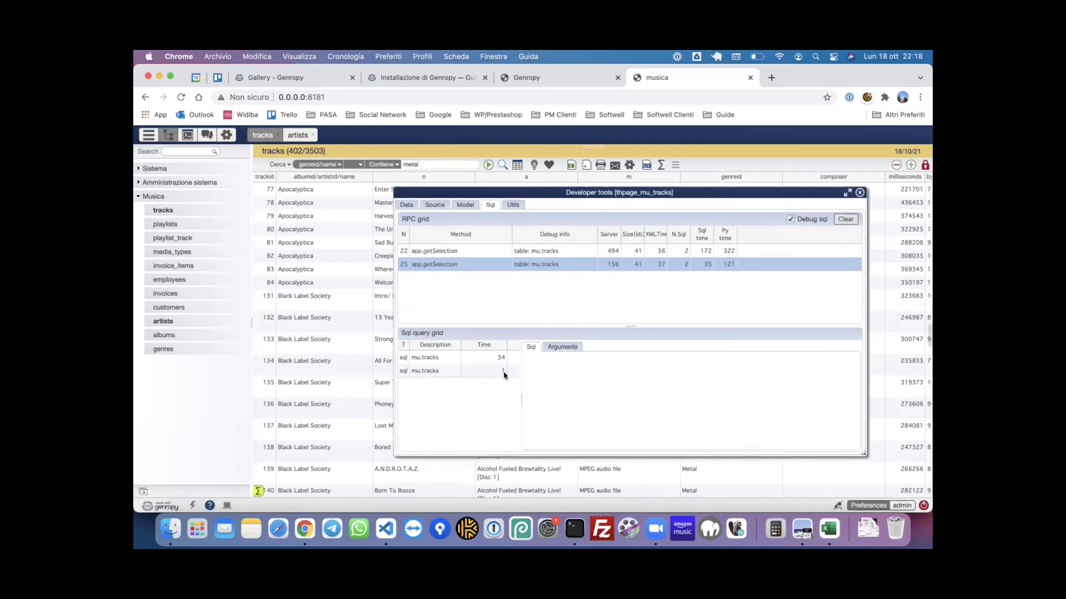
left_click(438, 360)
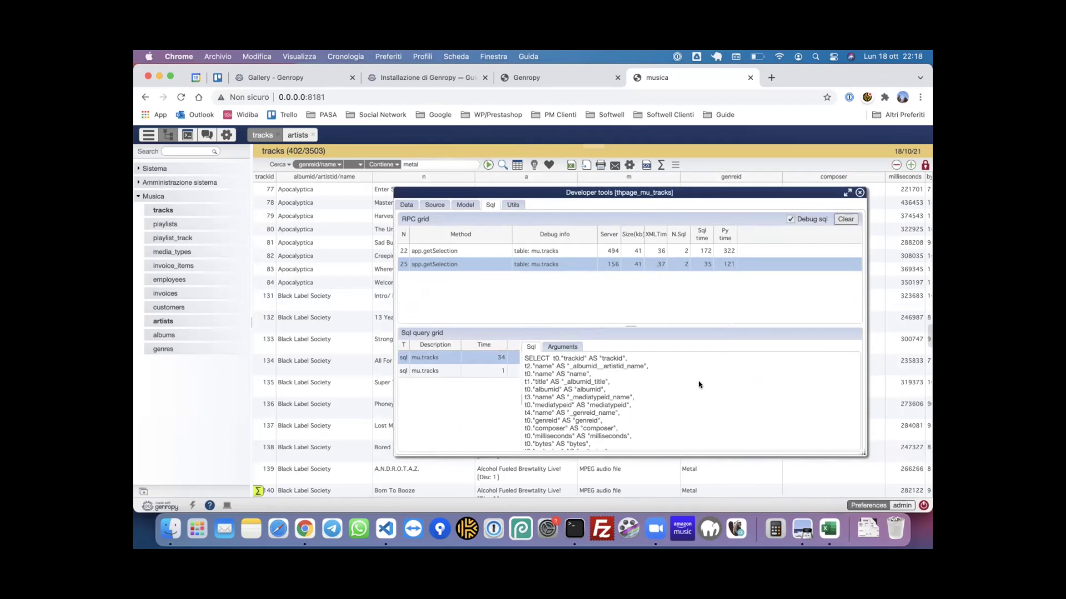
scroll(699, 385, "down", 5)
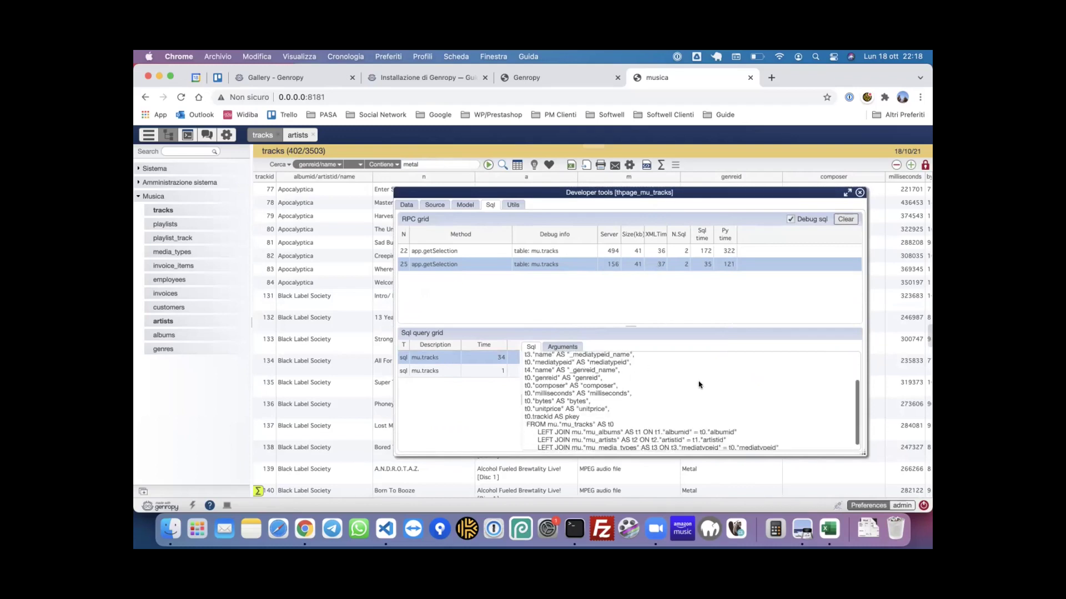
scroll(733, 410, "down", 1)
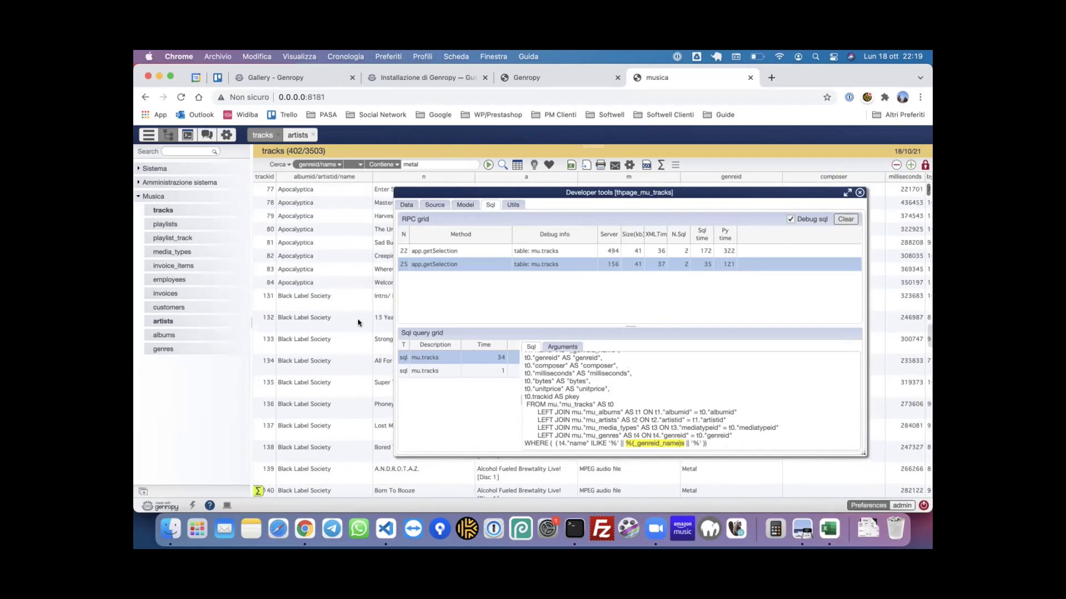
left_click(860, 193)
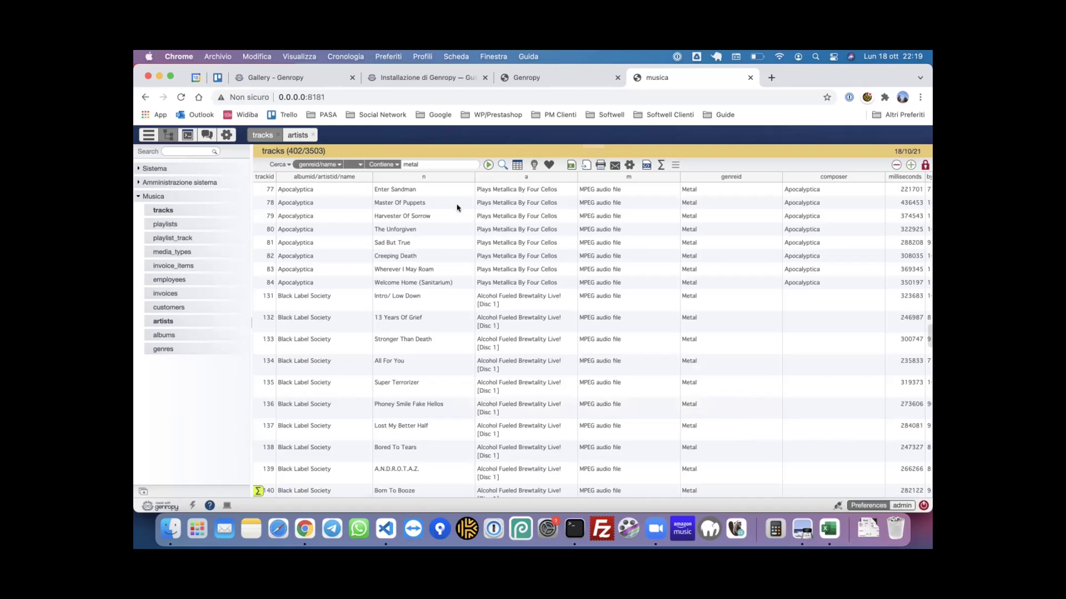
- Start a new track on album Santana Live named 'Hi man'
left_click(910, 165)
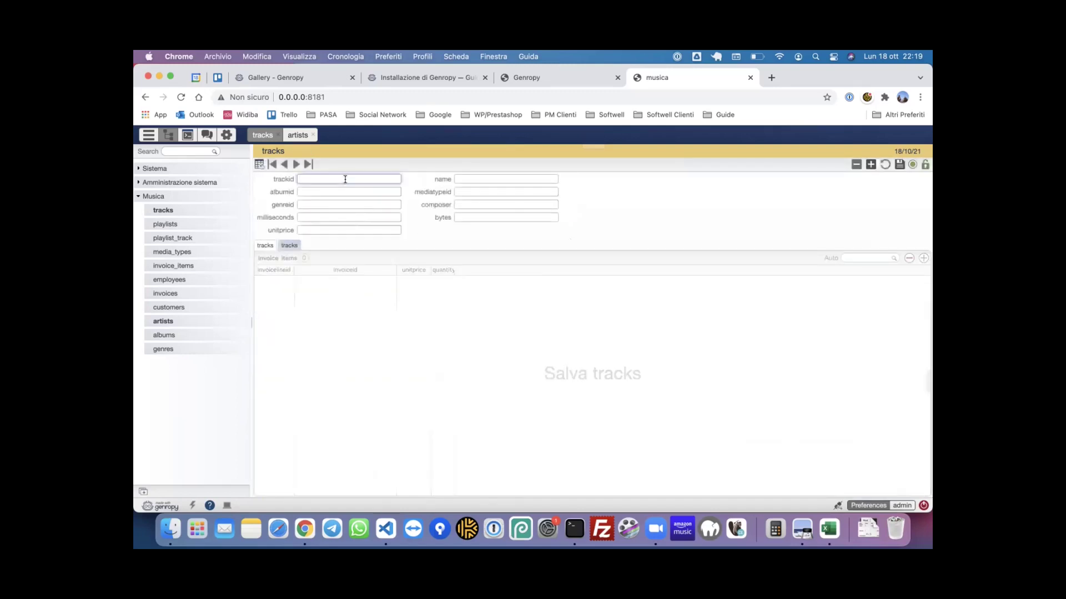
key("Tab")
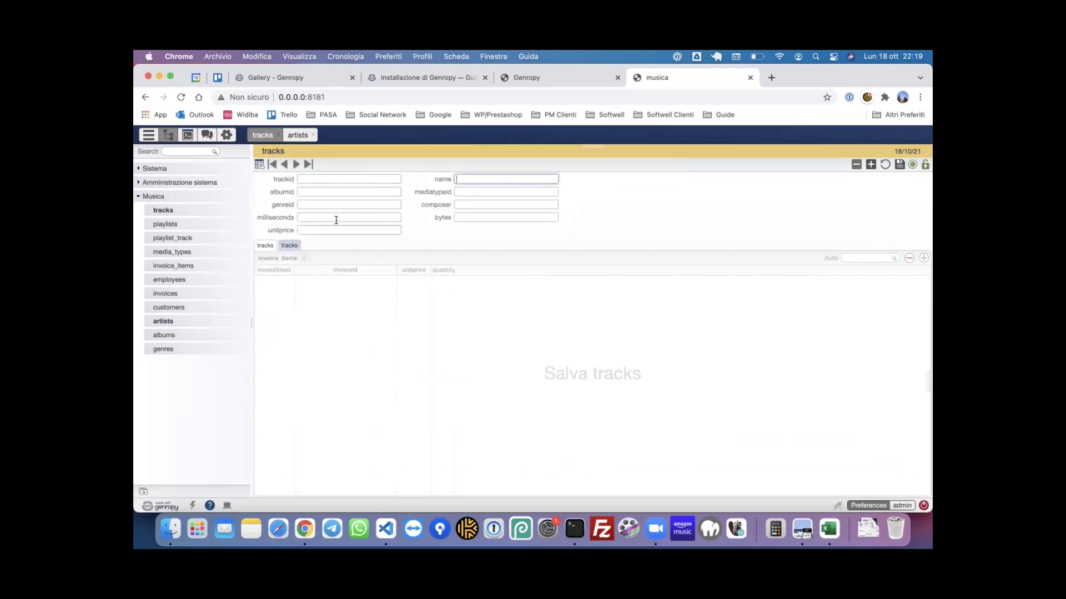
left_click(371, 191)
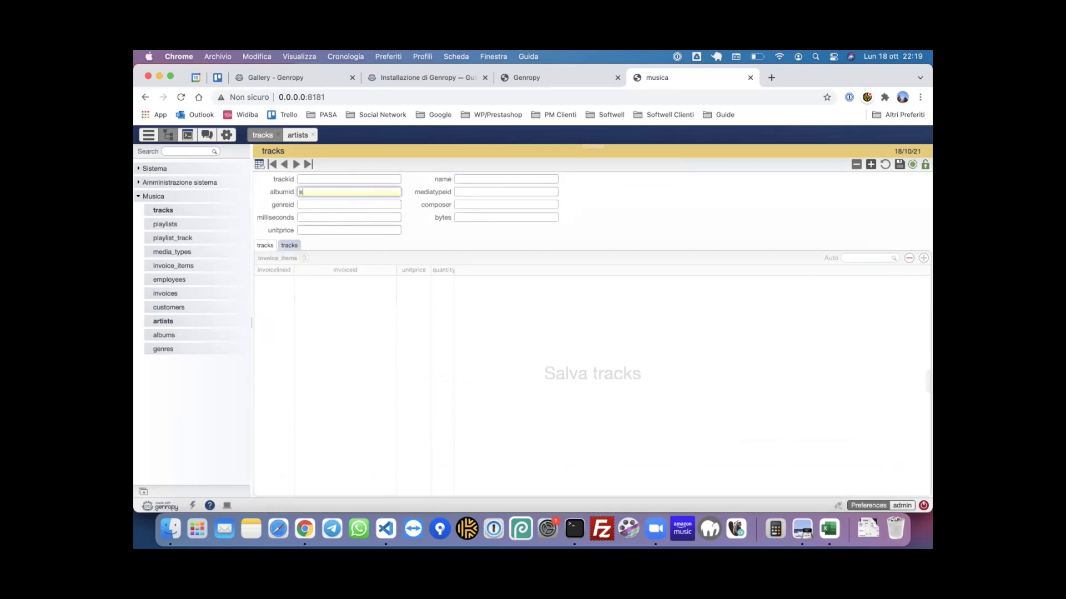
type("s")
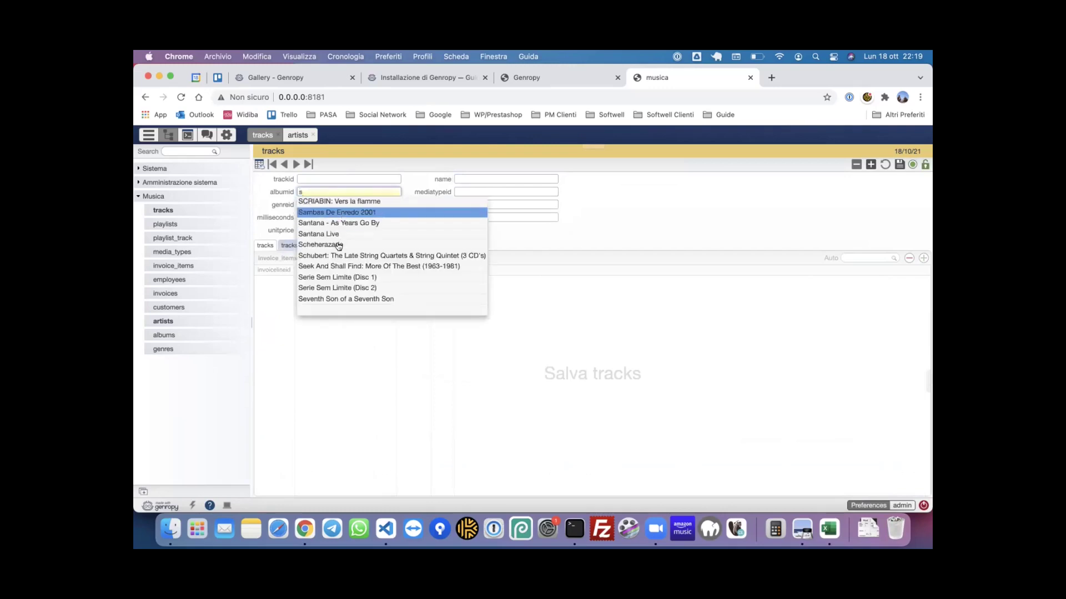
left_click(341, 236)
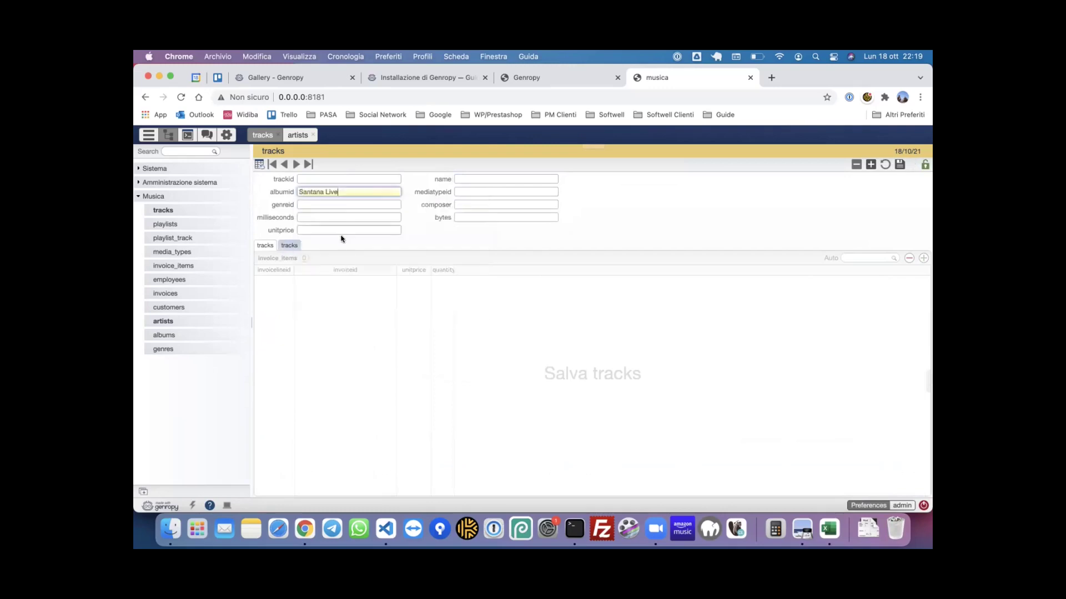
triple_click(346, 191)
left_click(497, 176)
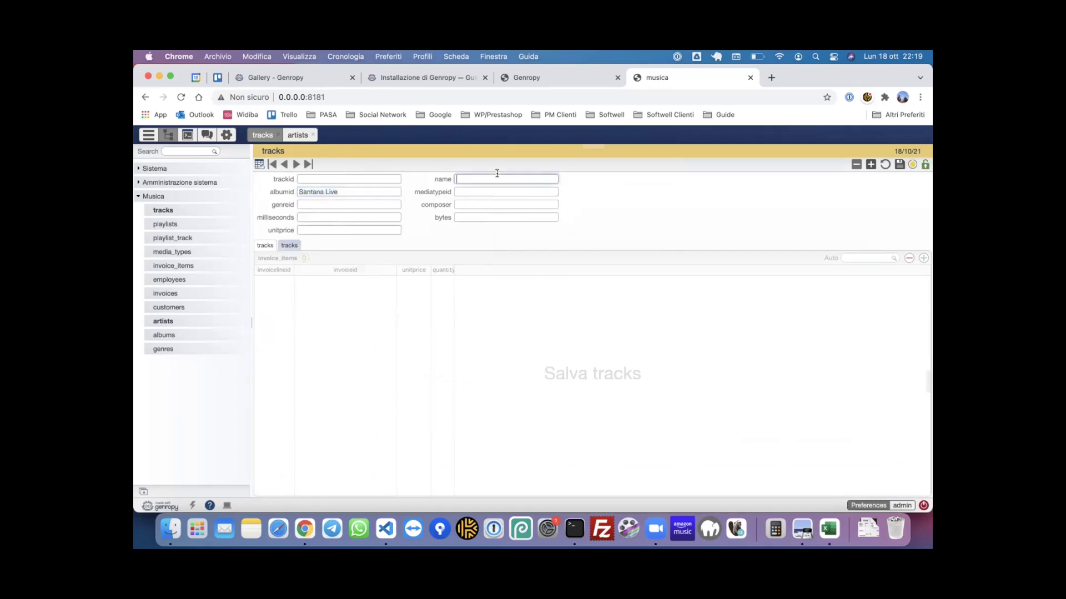
type("Hi man")
- Set the track's media type to Protected MPEG-4 video file and genre to Rock
left_click(483, 192)
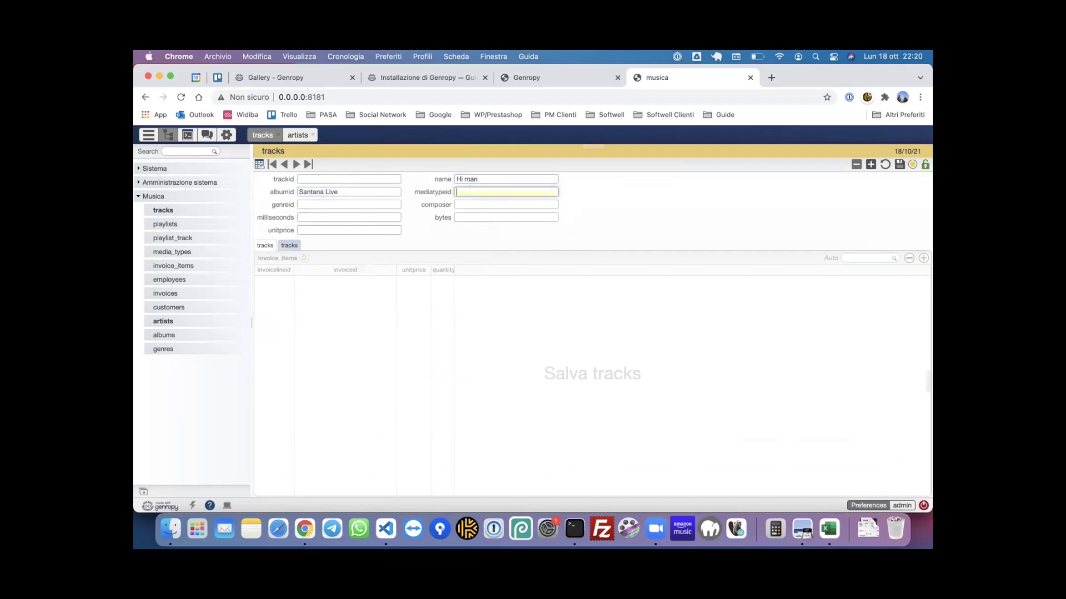
type("m")
left_click(489, 212)
left_click(399, 203)
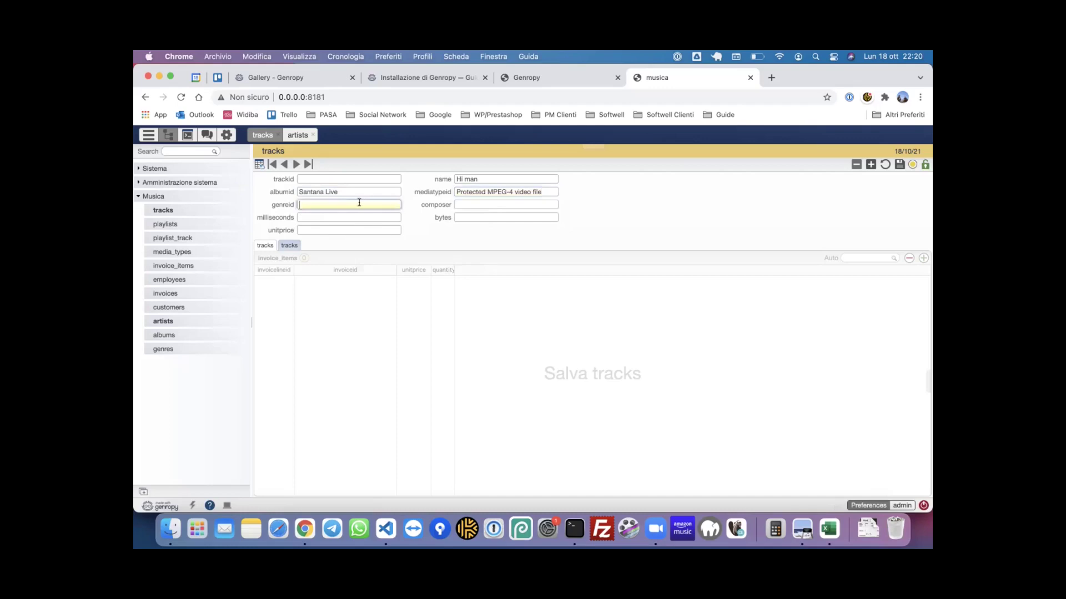
type("ro")
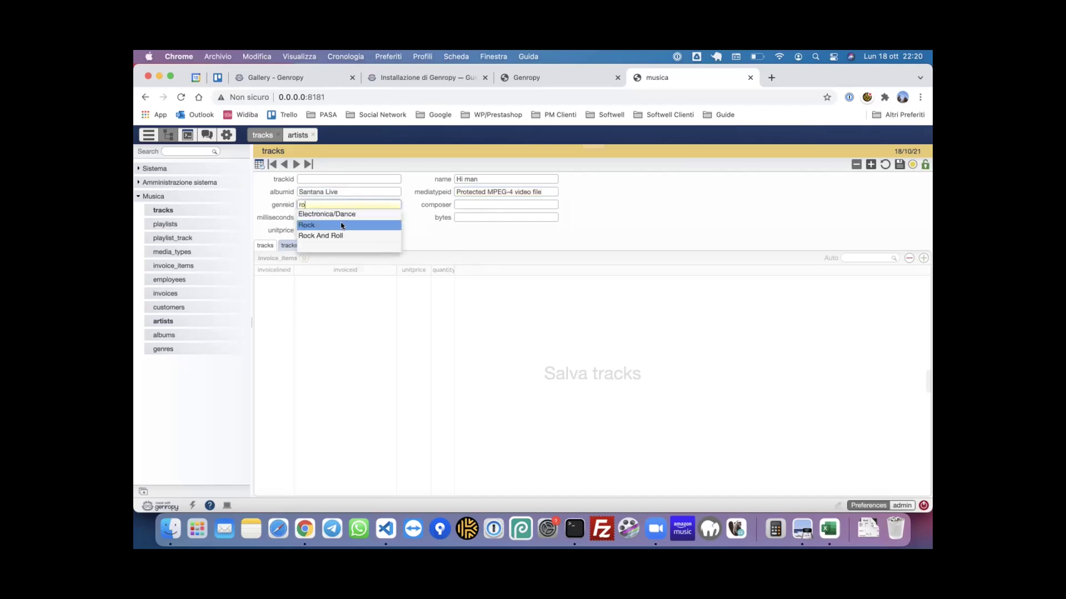
left_click(339, 224)
- Enter a composer, save the track, and return to the metal tracks list
left_click(528, 204)
type("sa")
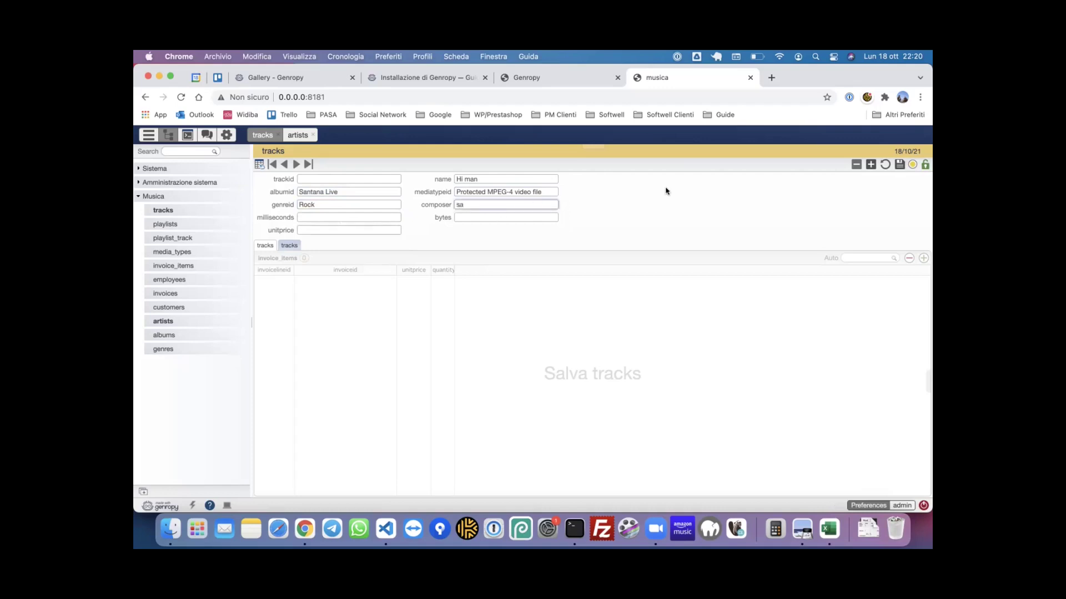
key("BackSpace")
key("BackSpace")
left_click(899, 165)
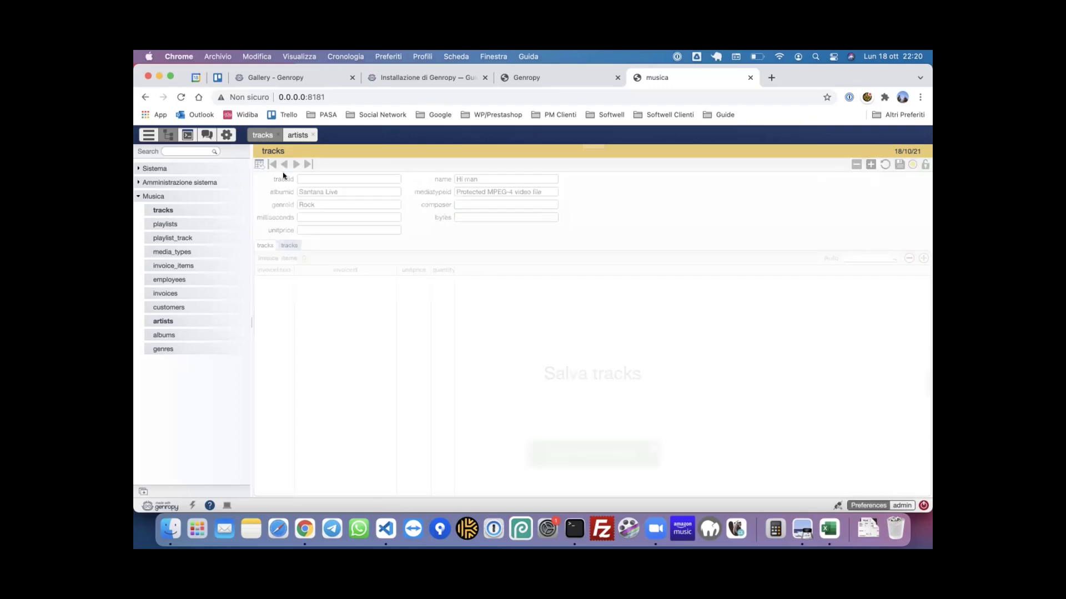
left_click(259, 164)
- Hide the sidebar and open the tracks totals panel with its field tree
scroll(454, 307, "down", 2)
scroll(454, 307, "up", 2)
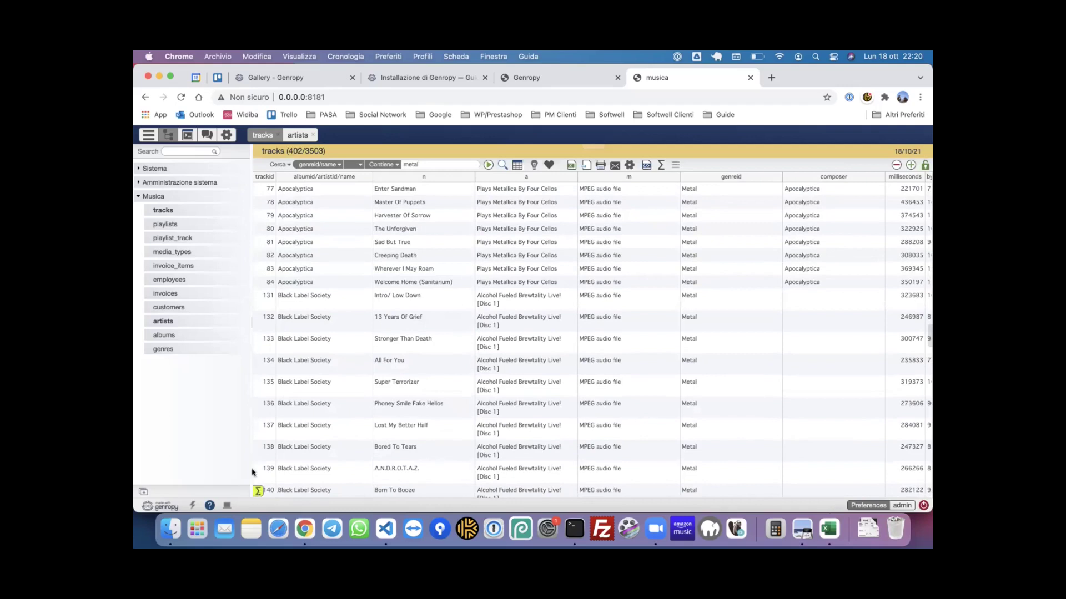
left_click(148, 135)
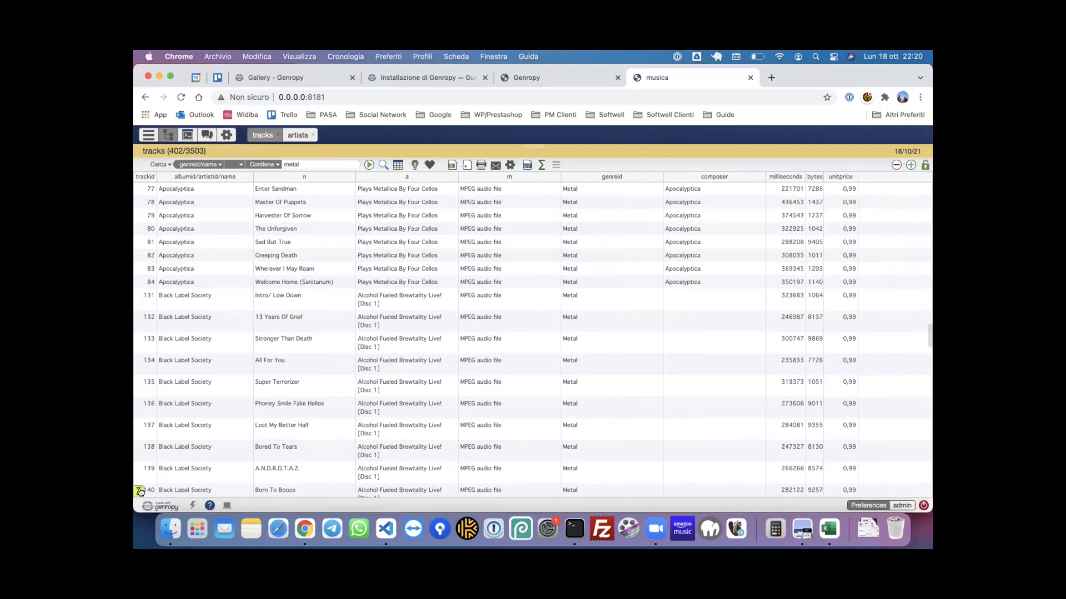
left_click(140, 491)
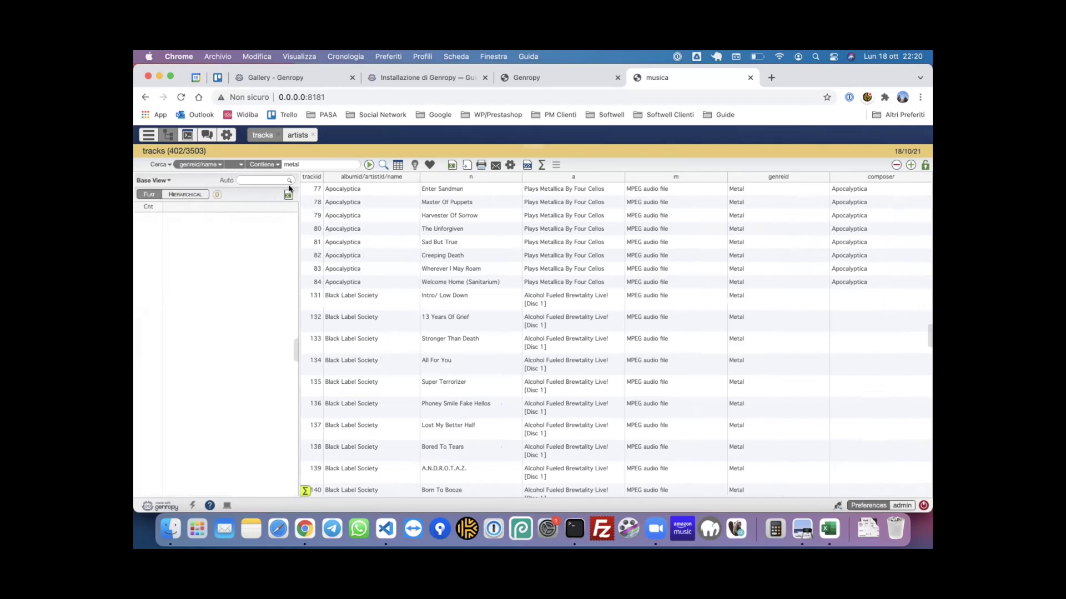
left_click(295, 351)
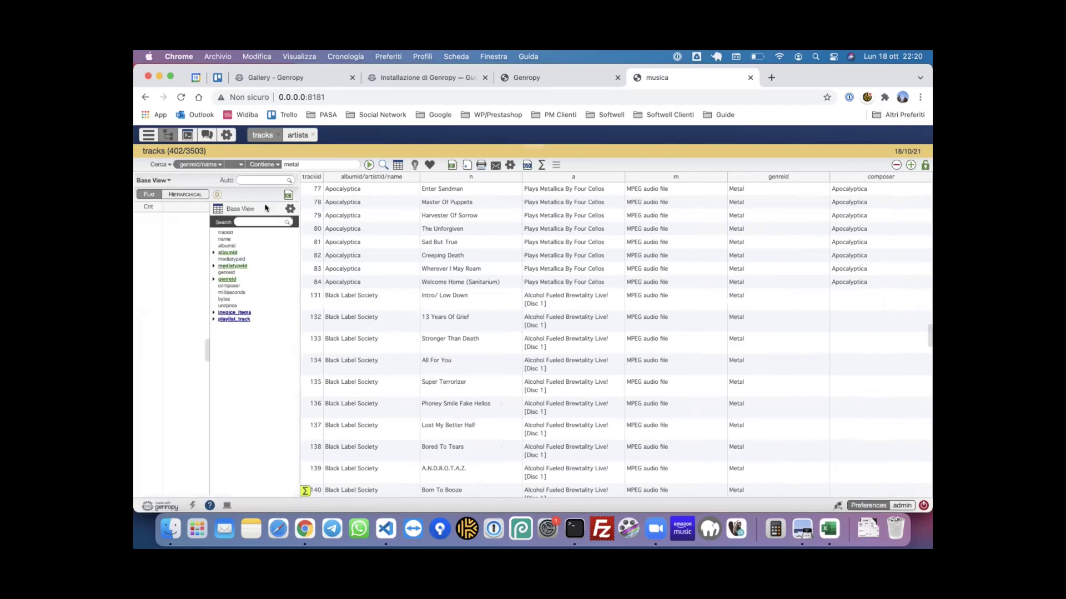
- Add the genre name as a totals group column captioned 'Genere'
left_click_drag(229, 272, 151, 215)
left_click(215, 279)
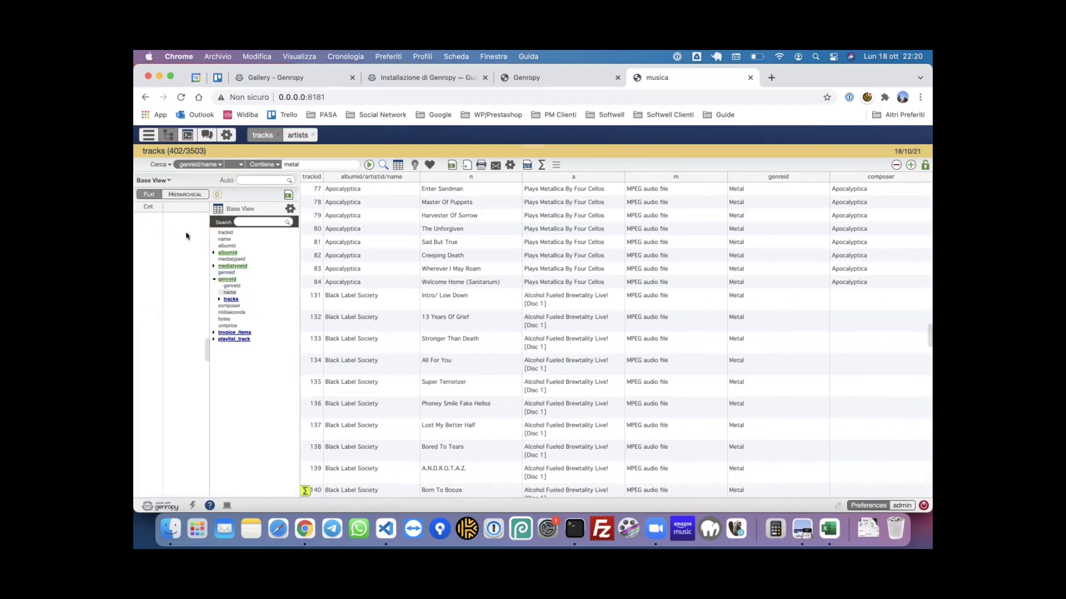
key("super+a")
type("Genere")
left_click(602, 343)
left_click_drag(180, 209, 149, 210)
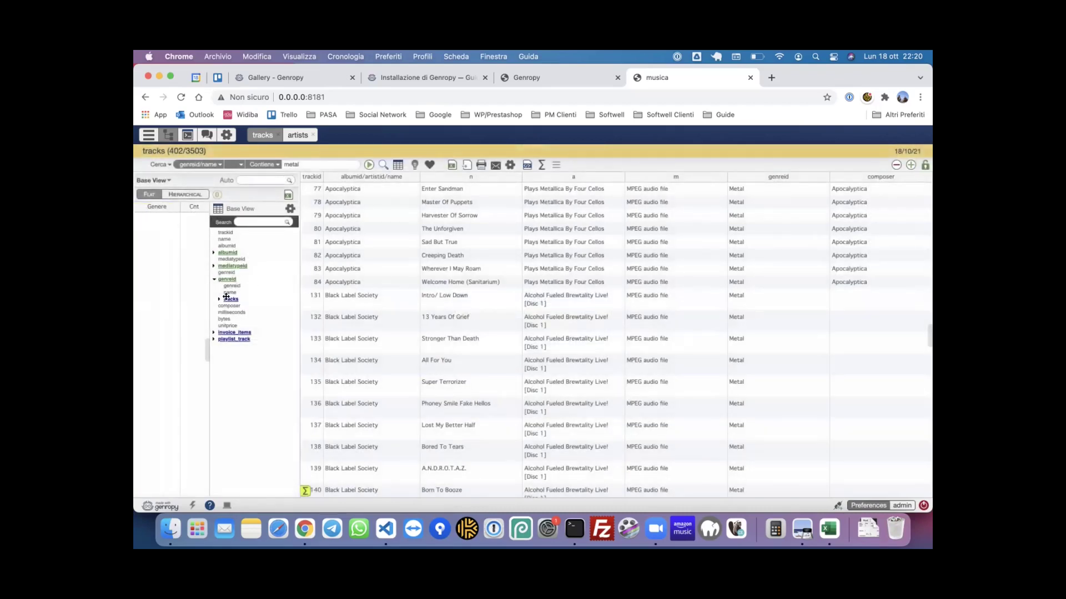
- Add the album's artist name as a second group column captioned 'Artista'
left_click(213, 253)
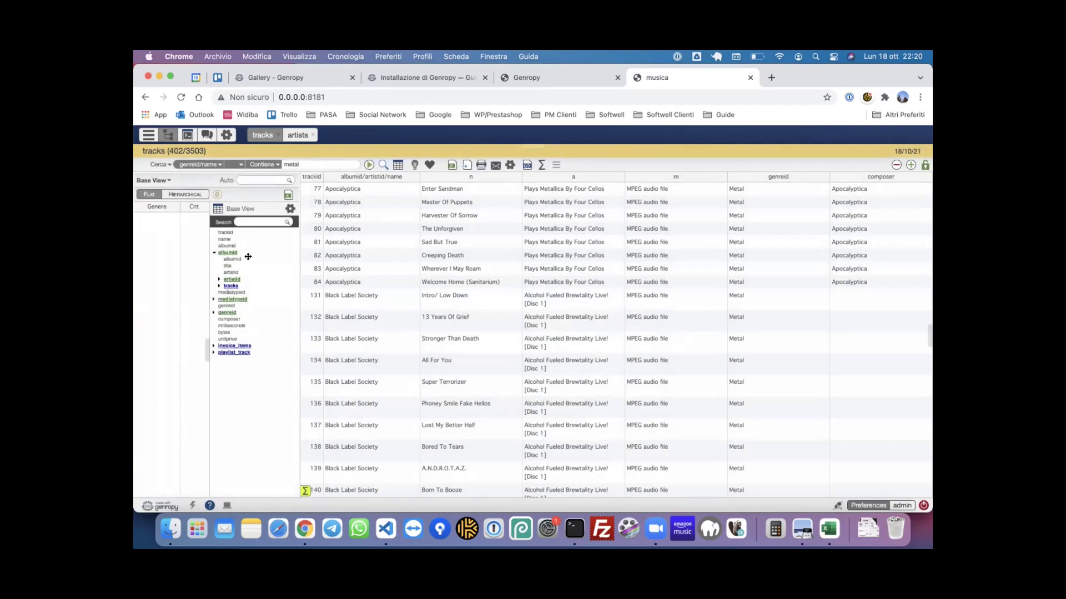
left_click(220, 280)
left_click_drag(236, 292, 195, 210)
triple_click(541, 315)
type("A")
left_click(591, 343)
- Widen the totals panel, place Artista before Cnt, and rerun the grouped query
left_click_drag(298, 271, 407, 269)
left_click_drag(215, 208, 189, 209)
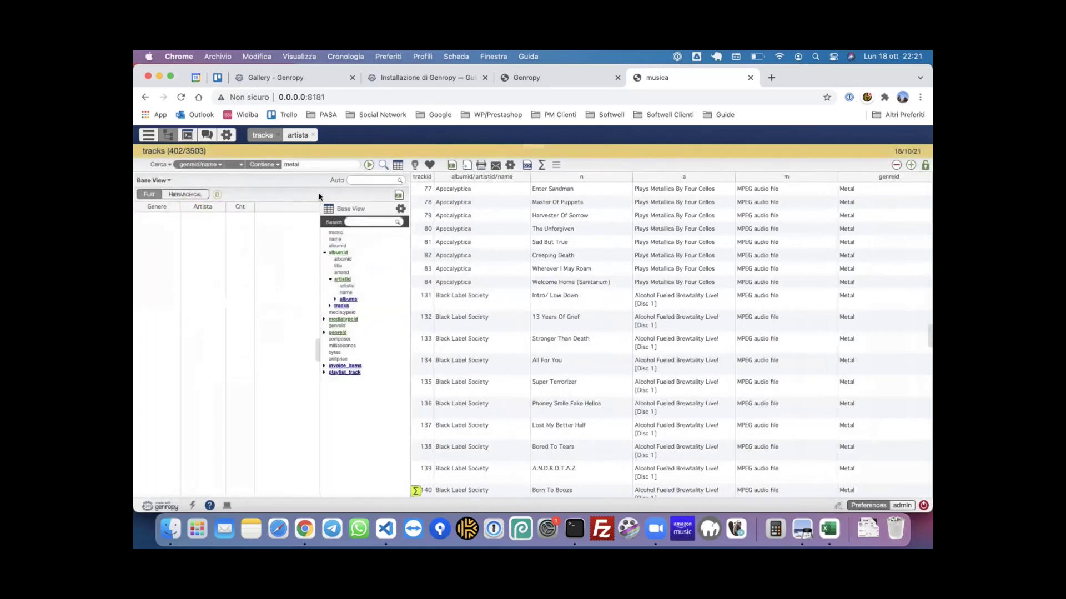
left_click(368, 165)
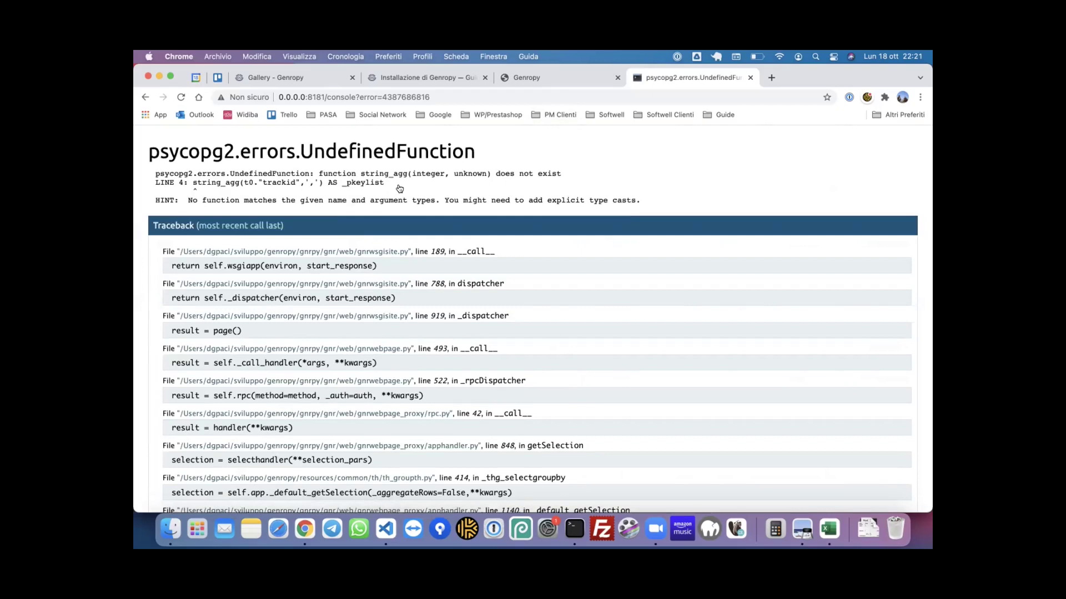
- Close the psycopg2 error page and go back to the musica application
left_click(750, 78)
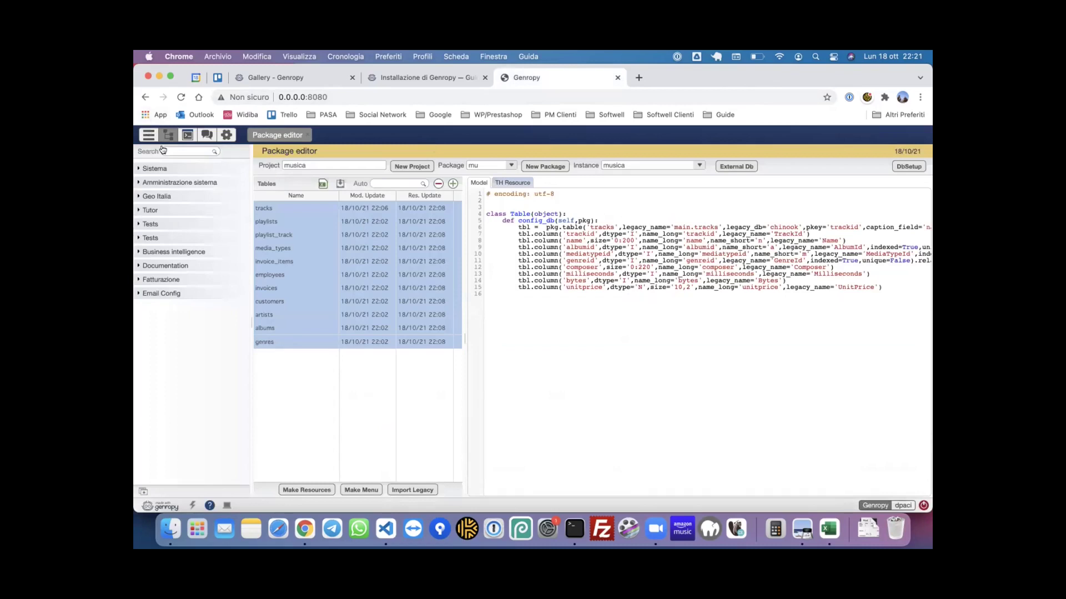
left_click(147, 133)
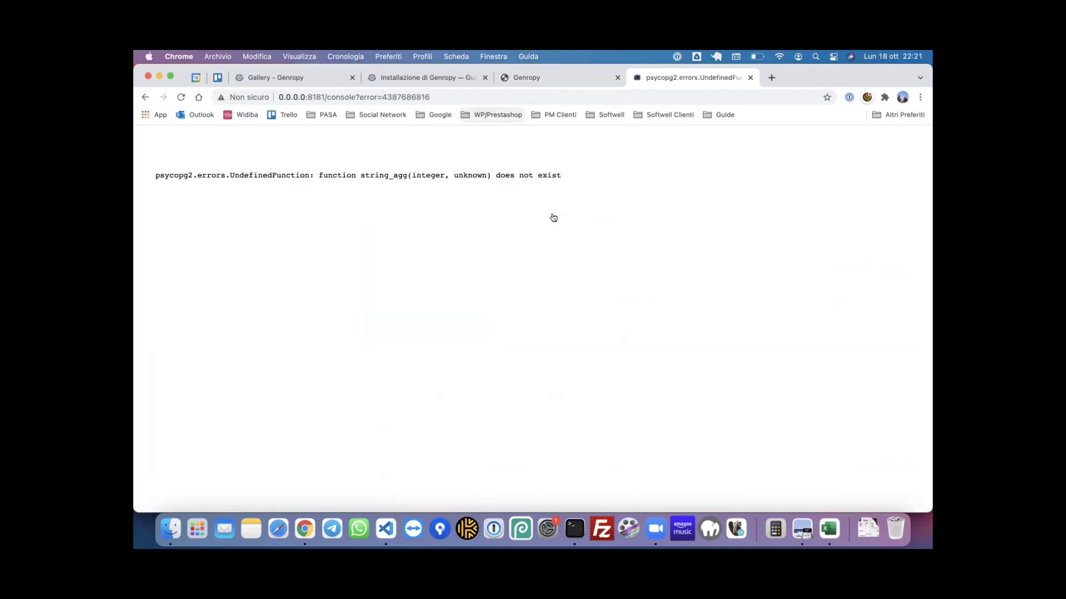
left_click(146, 97)
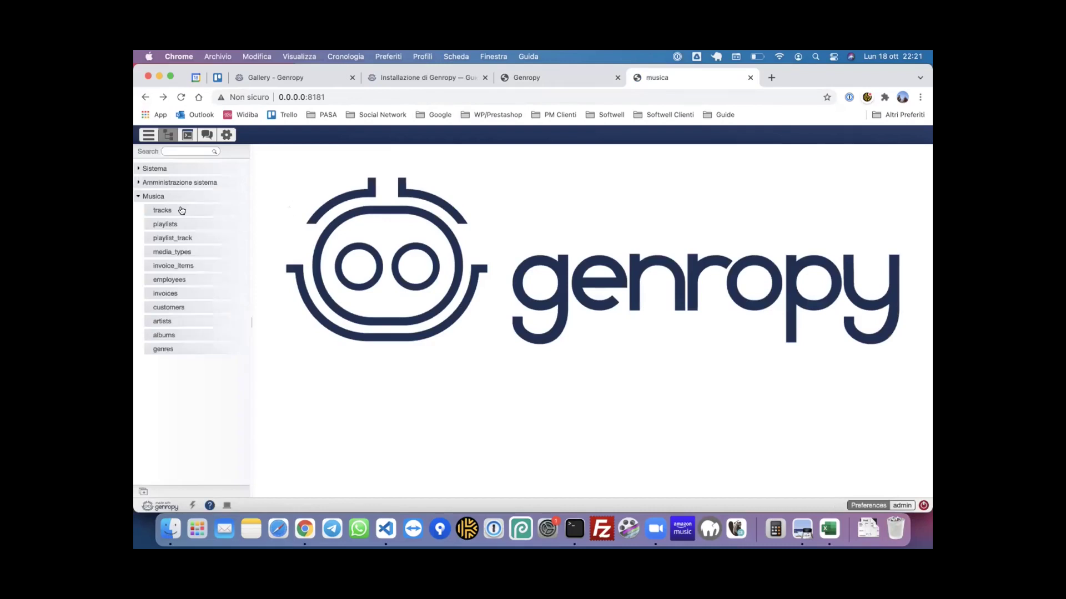
- Open the tracks table, load all 3504 records, and show the print menu
left_click(182, 211)
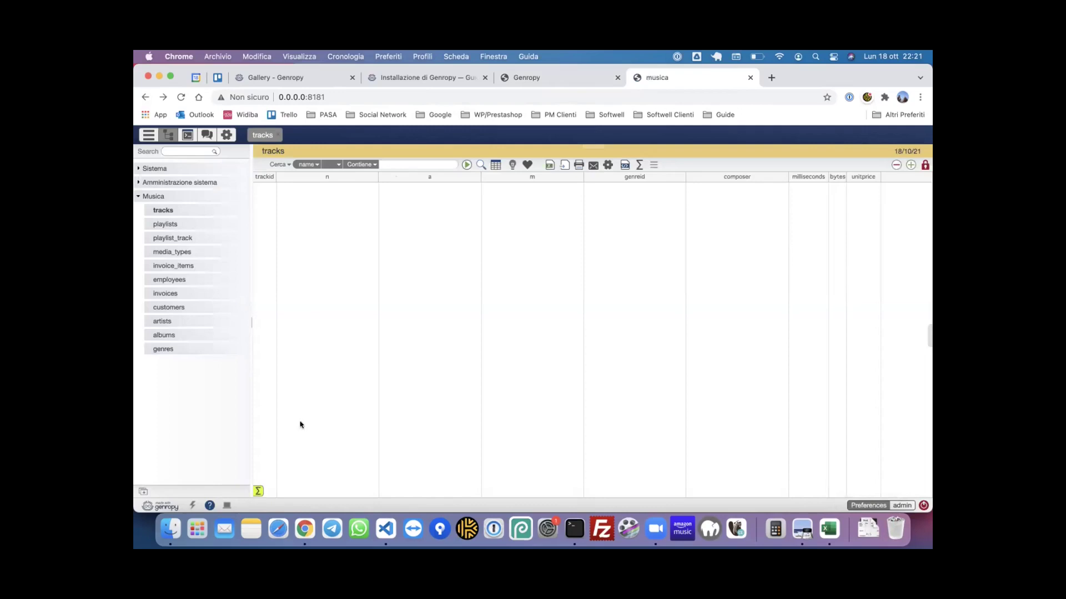
left_click(466, 165)
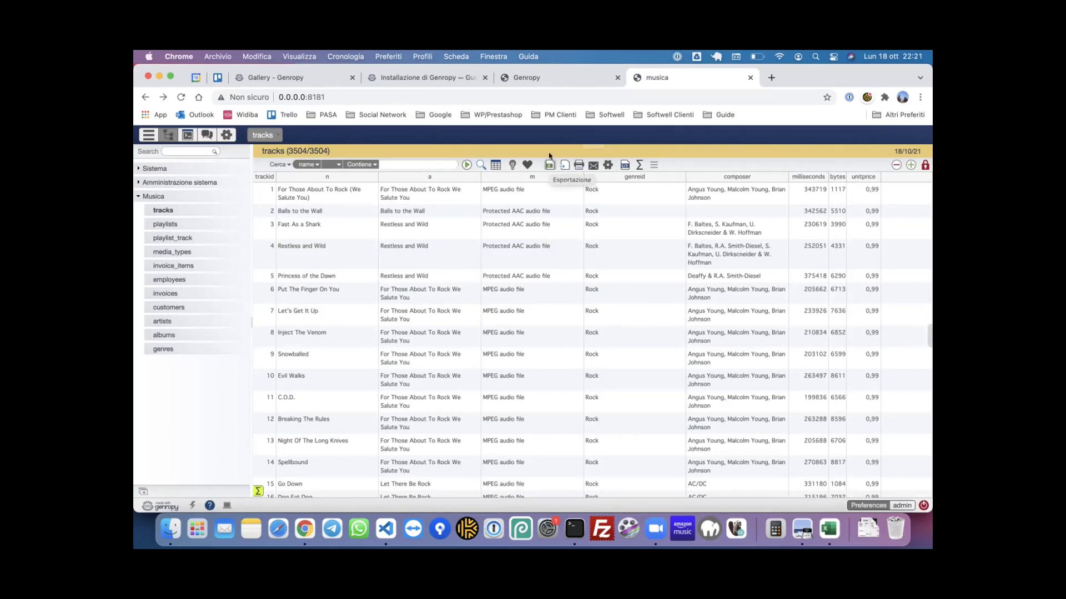
left_click(578, 167)
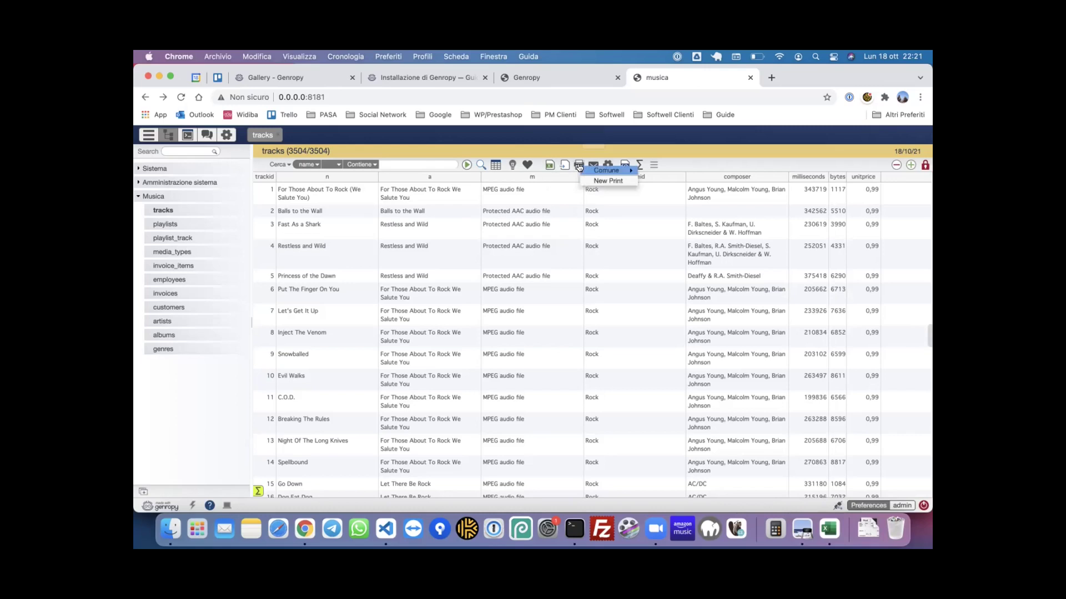
- Create a new tracks print sorted by n, preview it as HTML, and start saving it
left_click(611, 180)
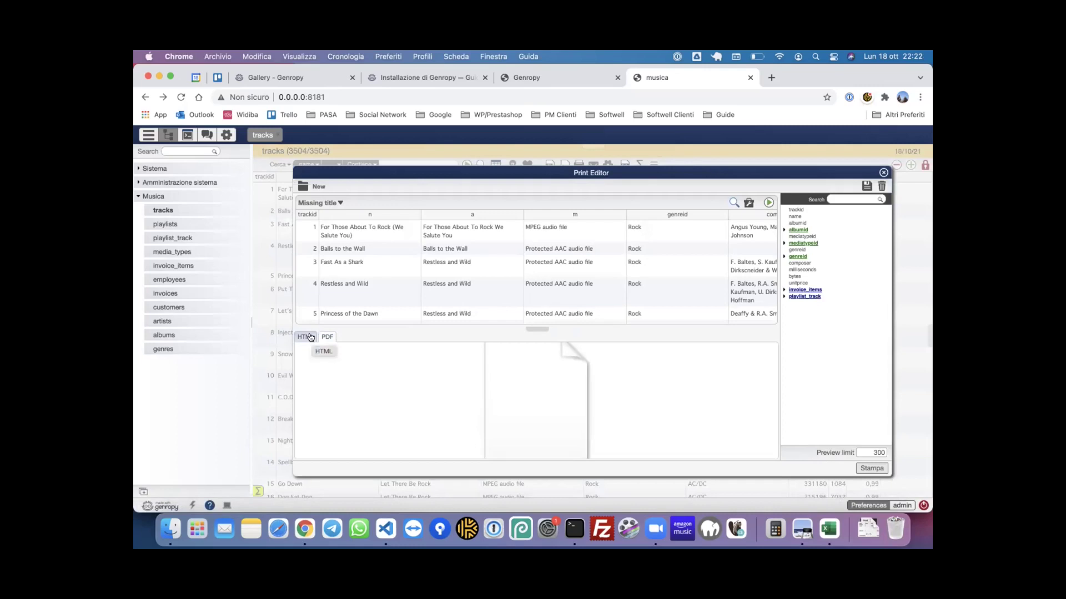
left_click(383, 215)
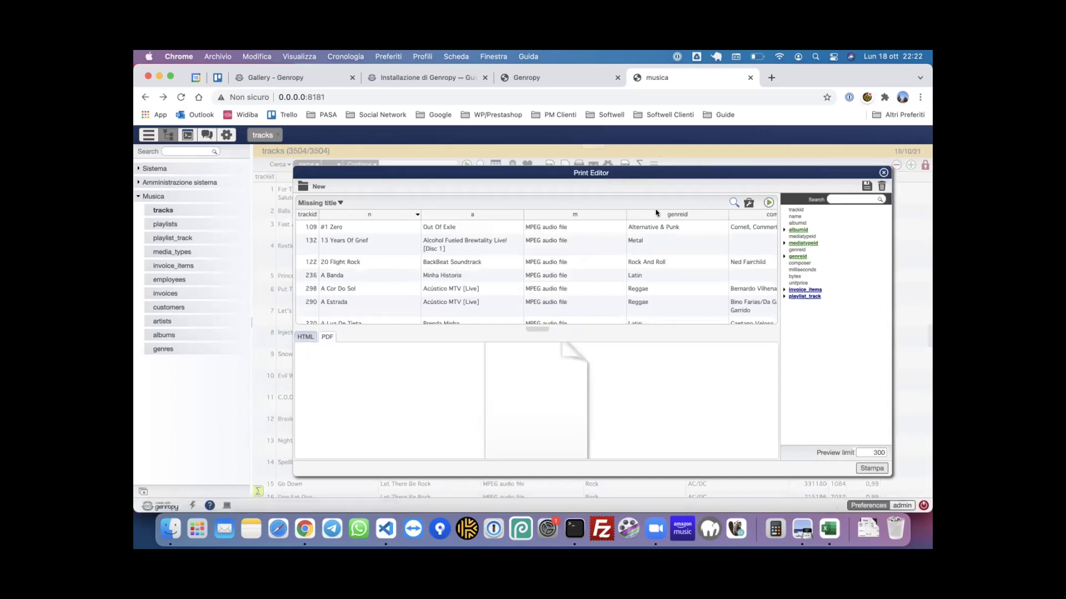
scroll(722, 222, "right", 5)
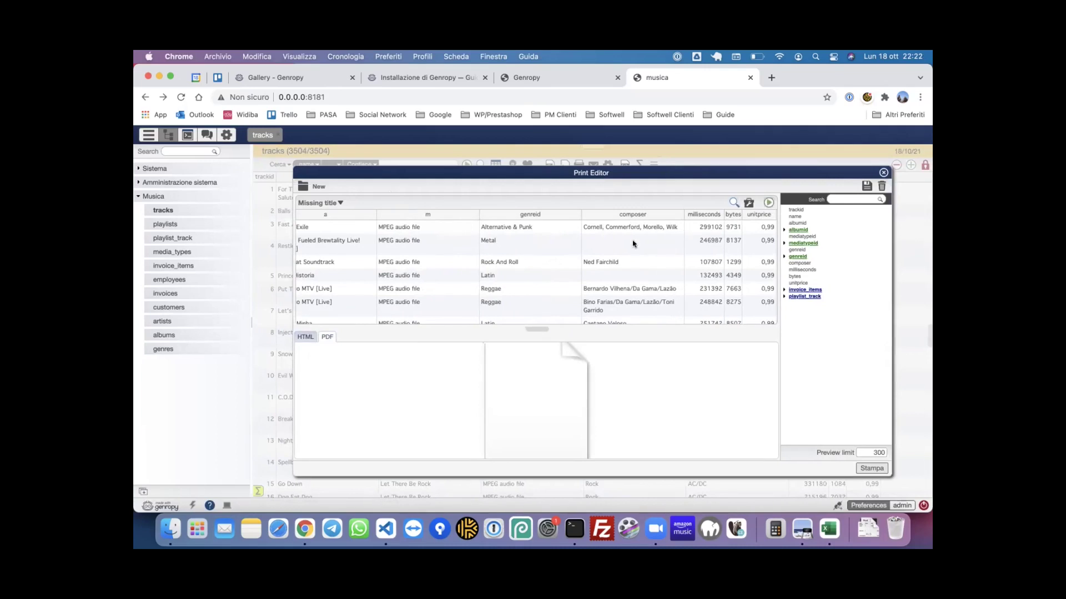
scroll(588, 231, "left", 5)
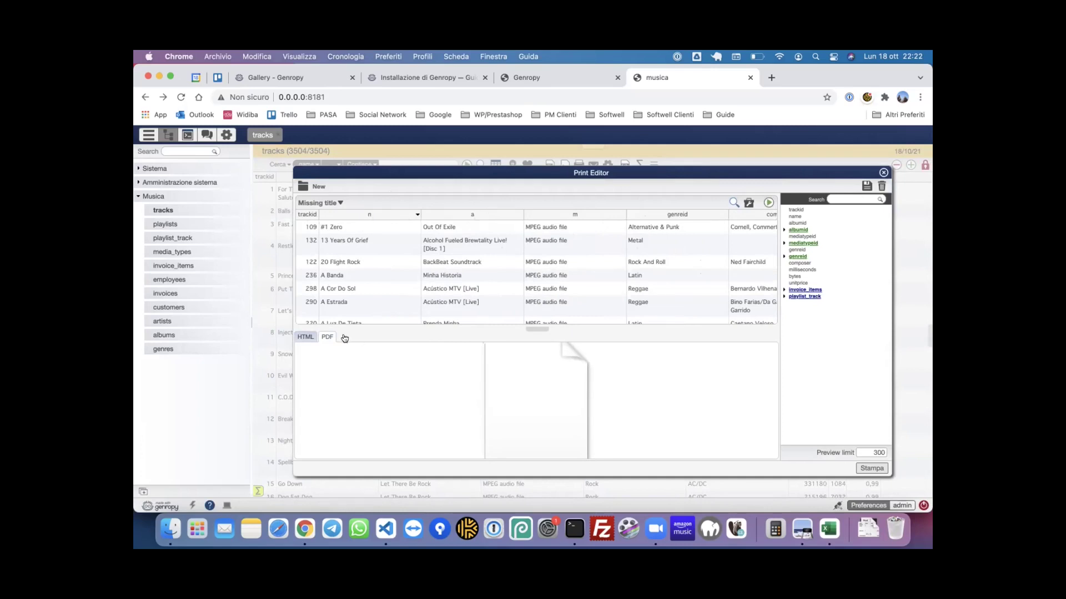
left_click(305, 337)
left_click(751, 205)
- Save the print layout with code and name 'prova'
left_click(573, 289)
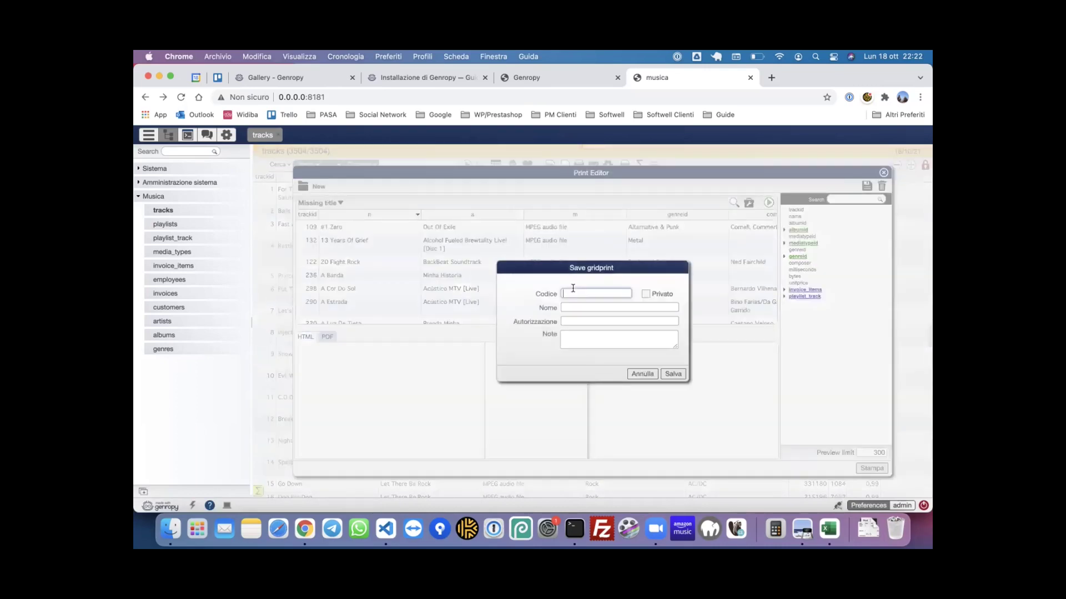
type("prova")
key("Tab")
type("prova")
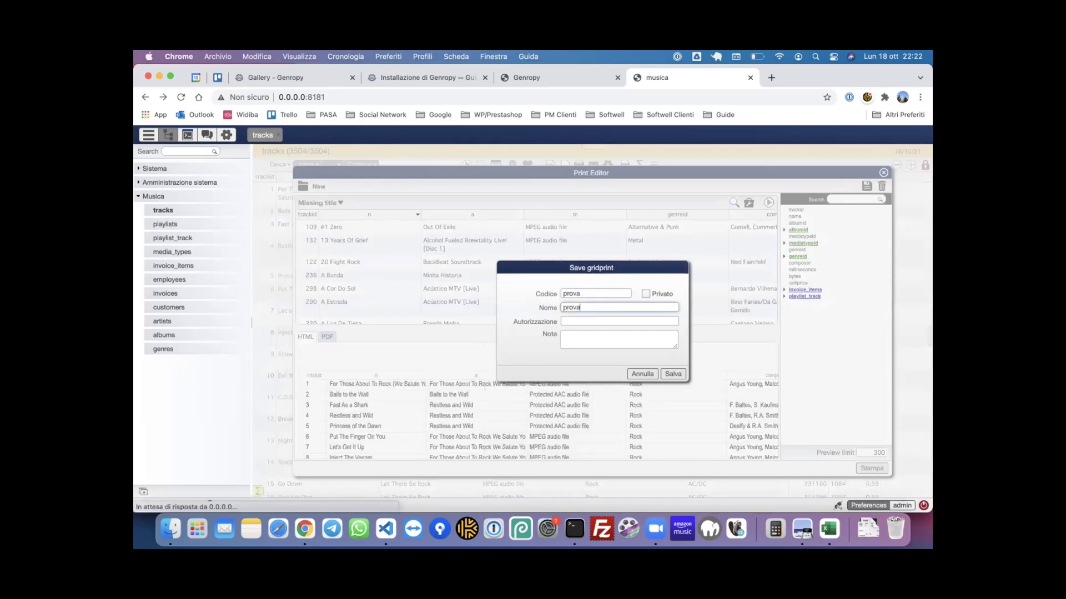
left_click(673, 373)
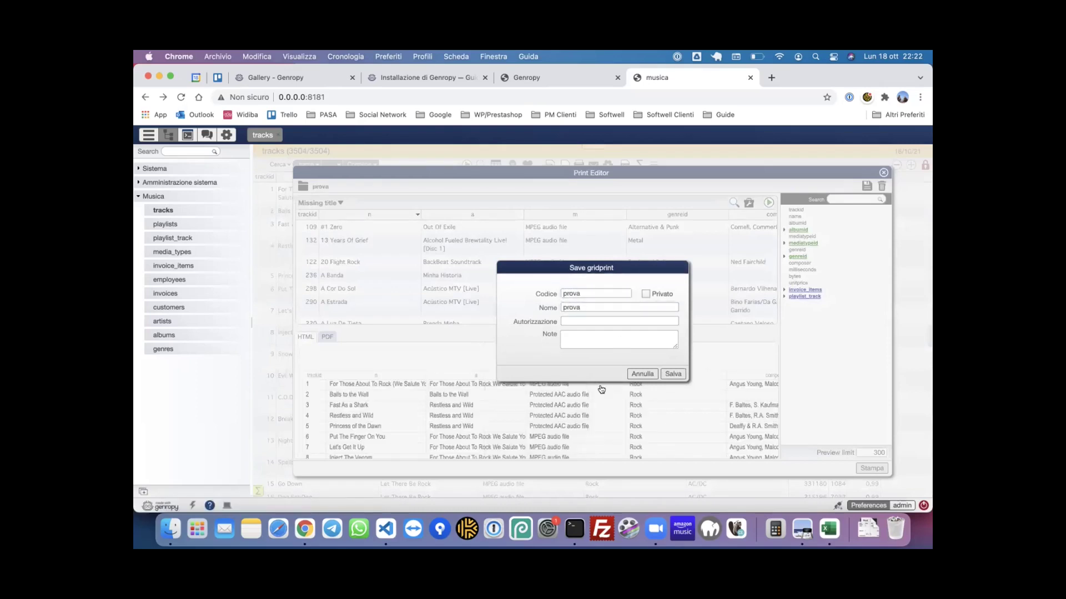
- Generate the prova print preview and switch it to PDF output
scroll(693, 410, "down", 2)
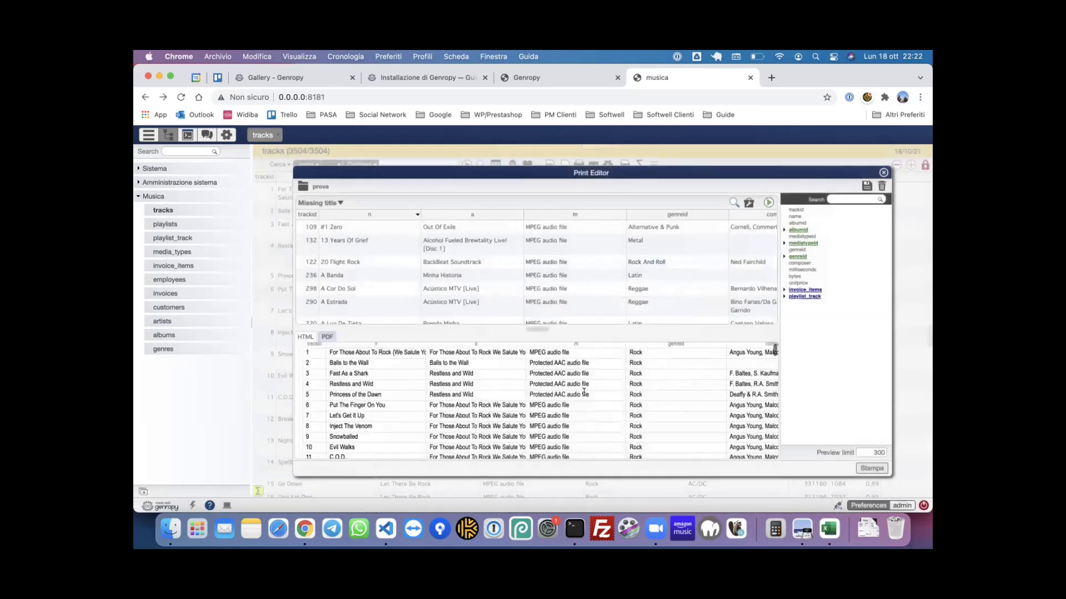
left_click(881, 469)
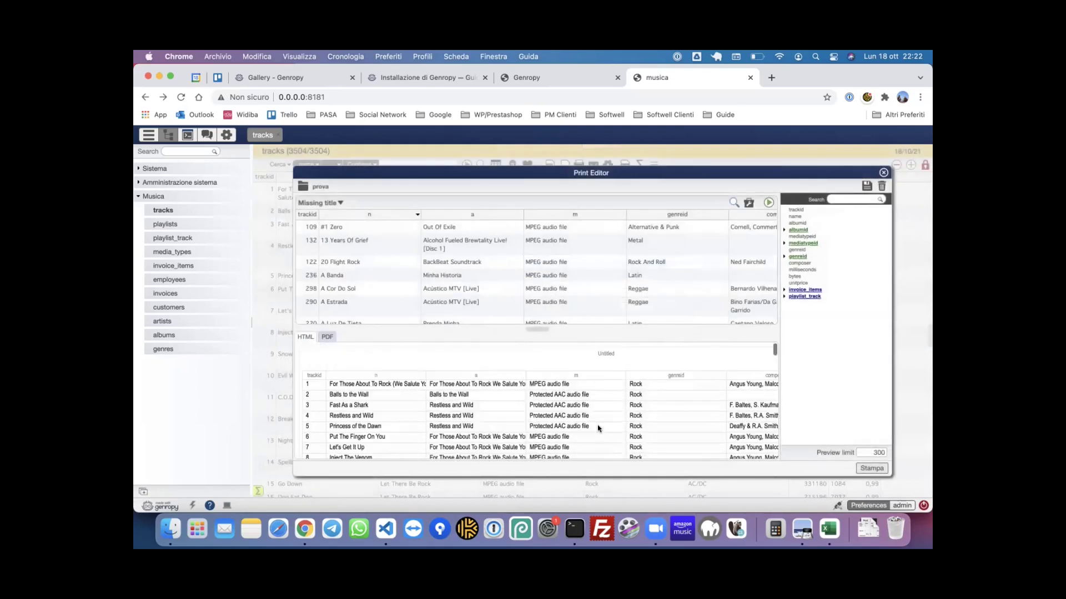
left_click(327, 337)
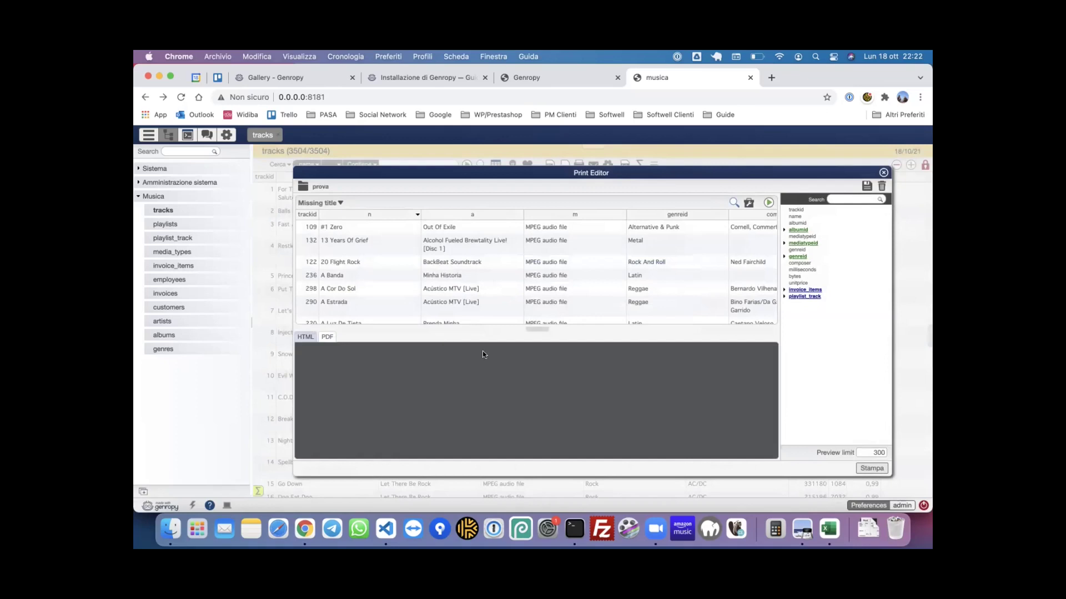
scroll(582, 389, "down", 2)
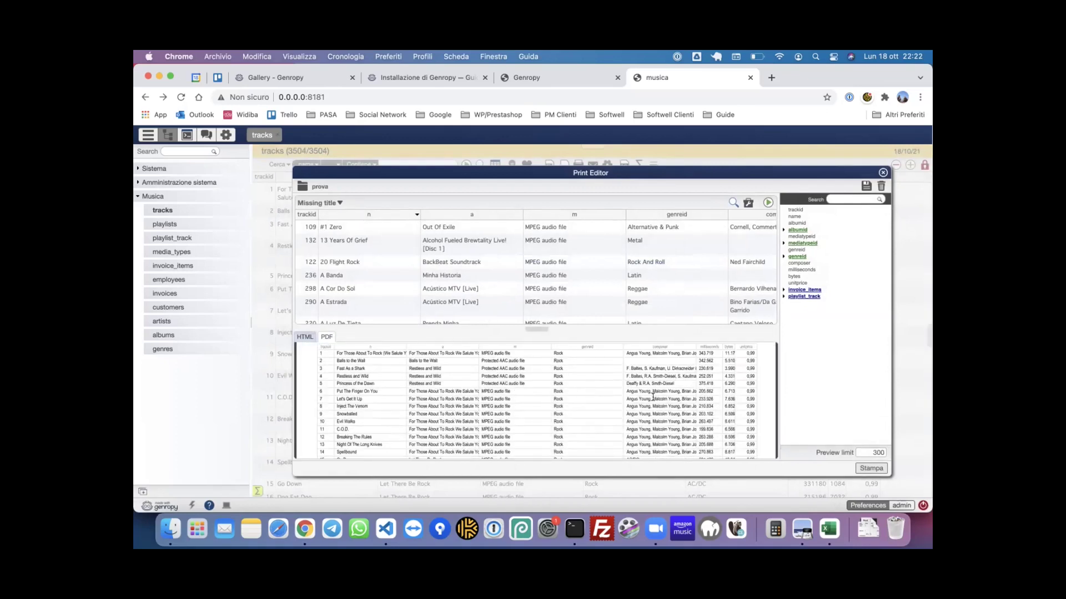
scroll(653, 397, "down", 3)
scroll(653, 397, "up", 3)
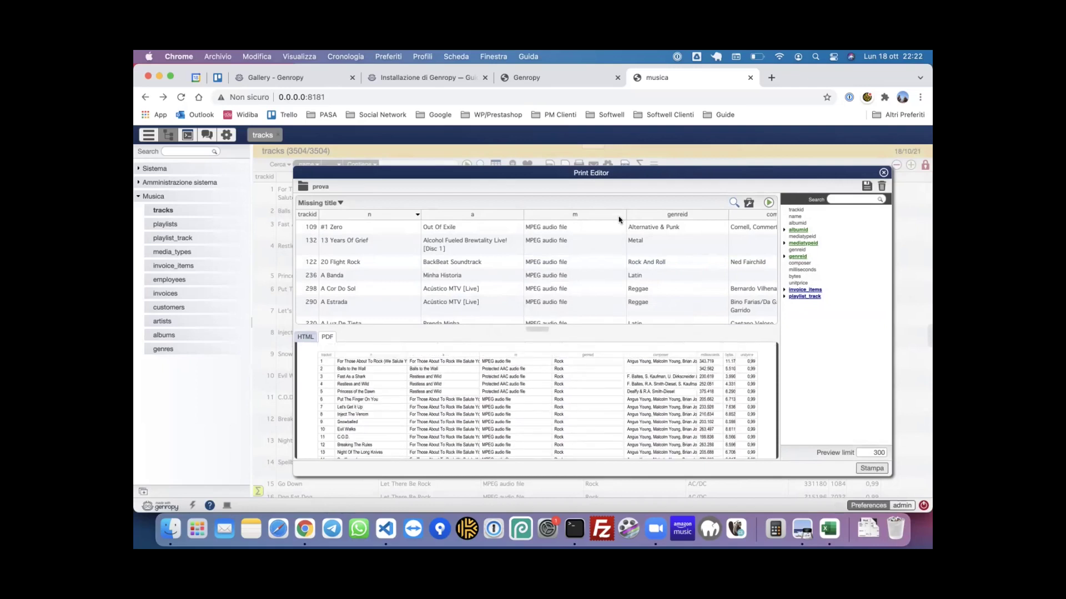
- Sort the preview by genreid, then by track name n, and review the pages
left_click(723, 214)
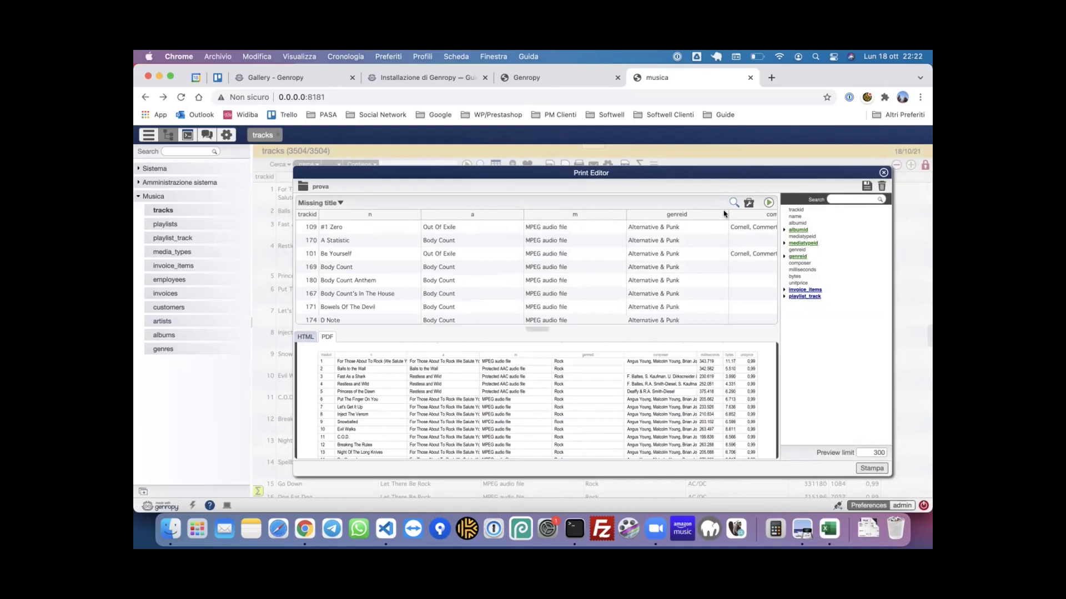
left_click(375, 219)
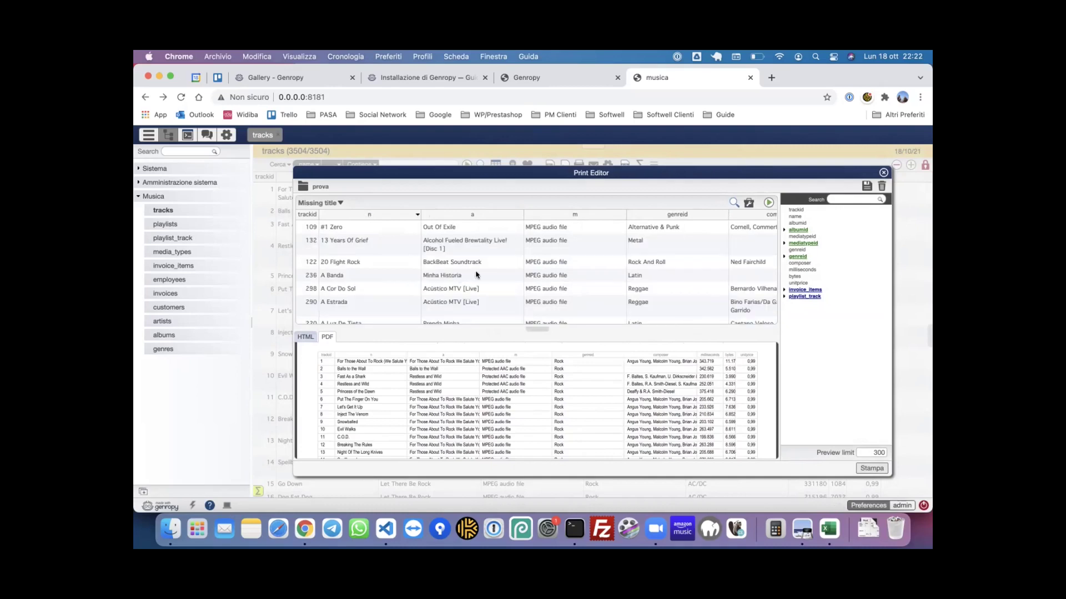
scroll(566, 411, "down", 5)
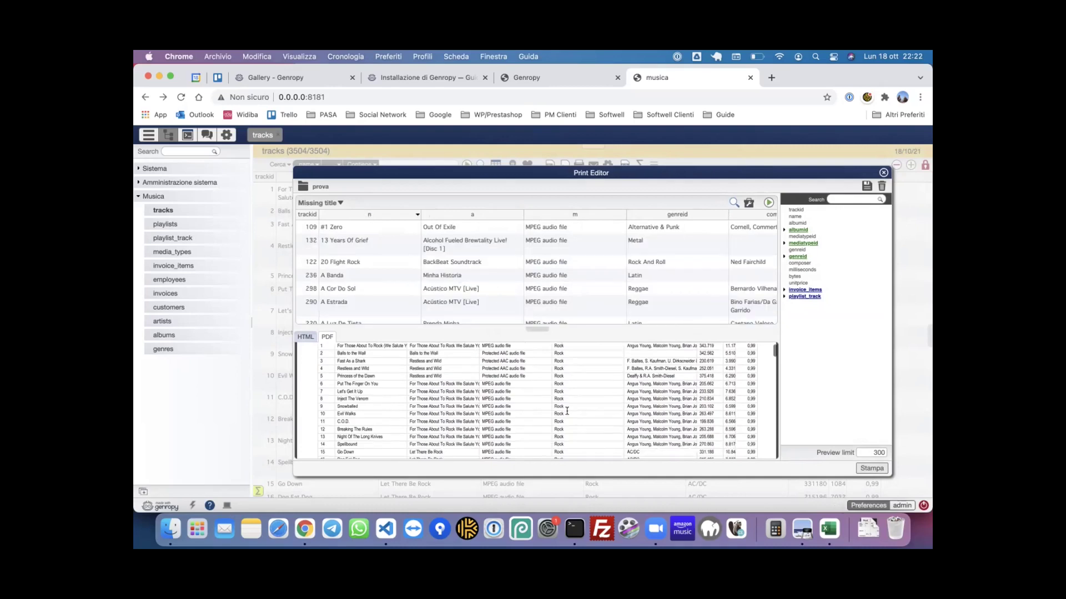
scroll(566, 411, "down", 10)
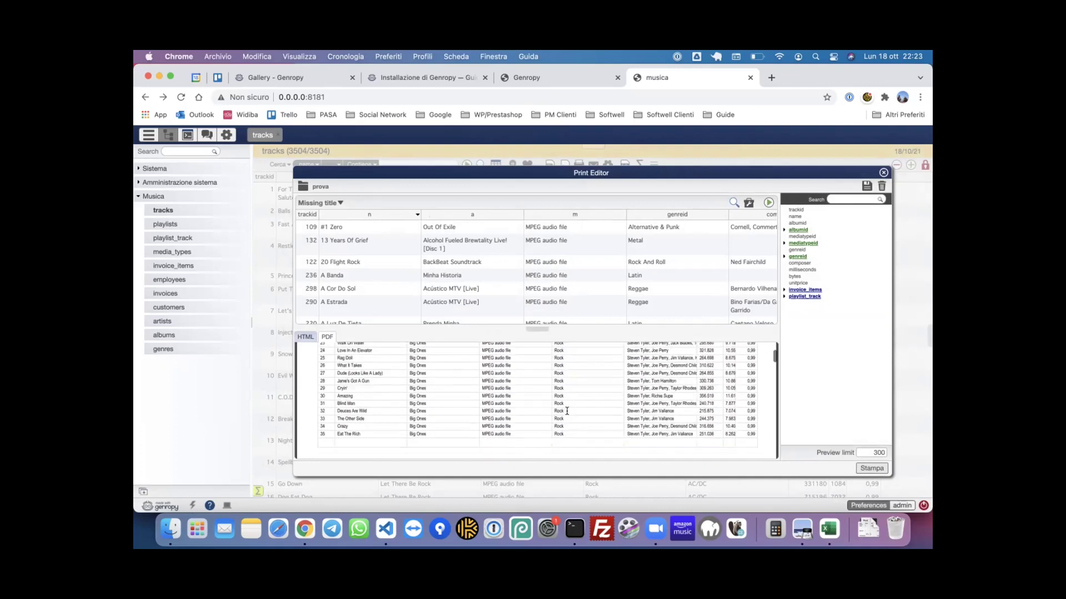
scroll(567, 411, "down", 20)
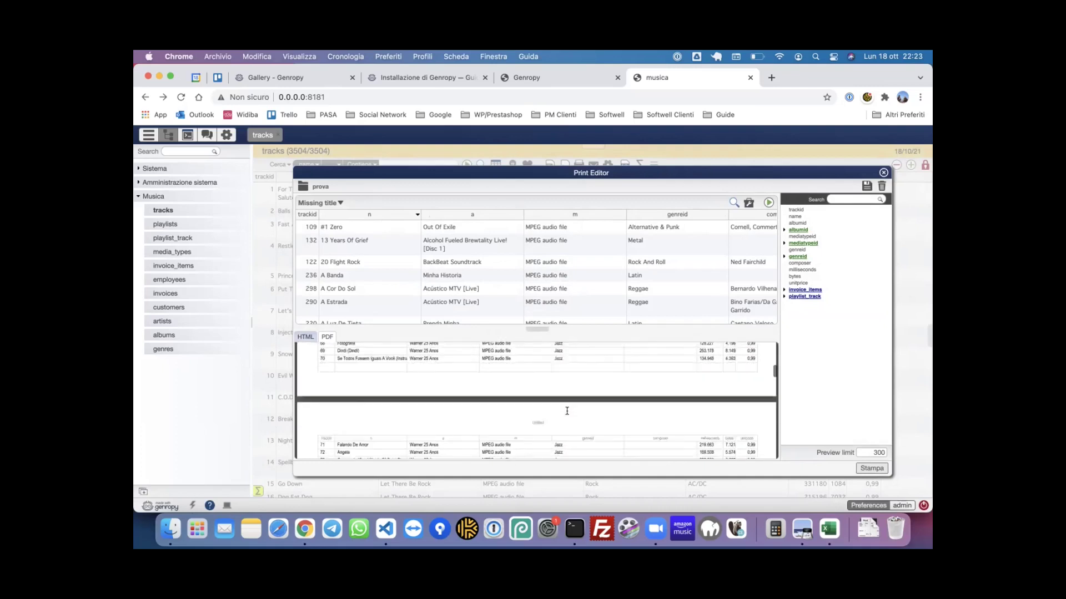
scroll(566, 411, "down", 10)
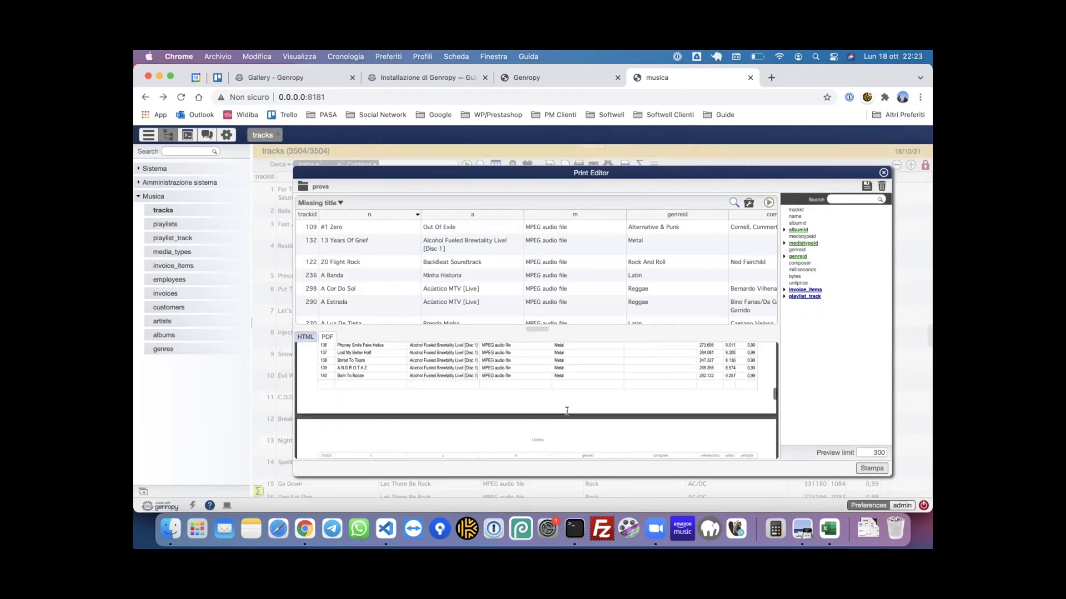
scroll(567, 411, "up", 20)
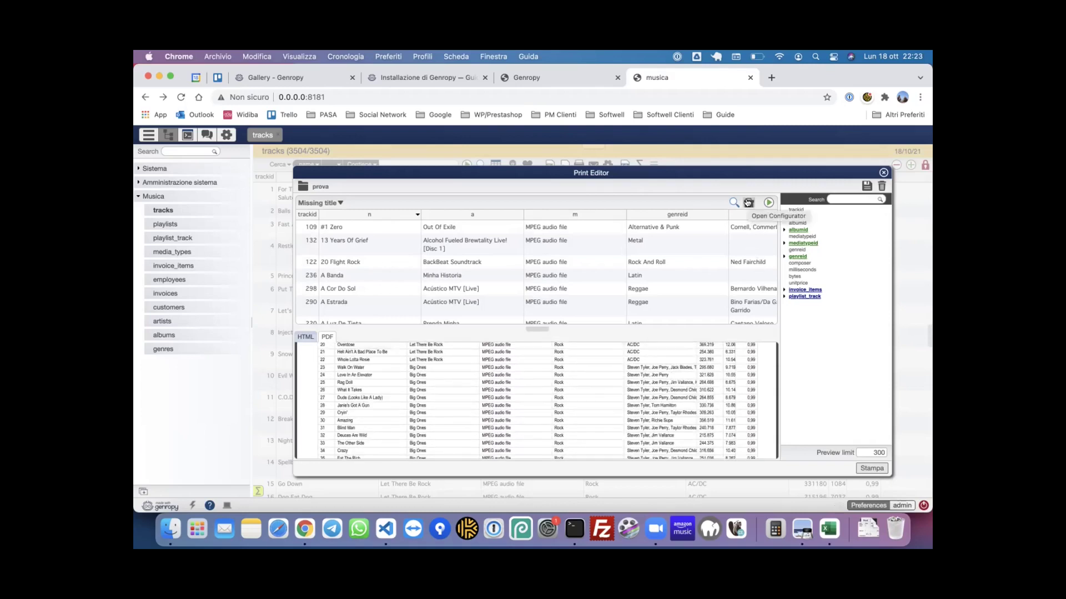
- Tick the T total setting on the milliseconds column in the Grid configurator
left_click(748, 203)
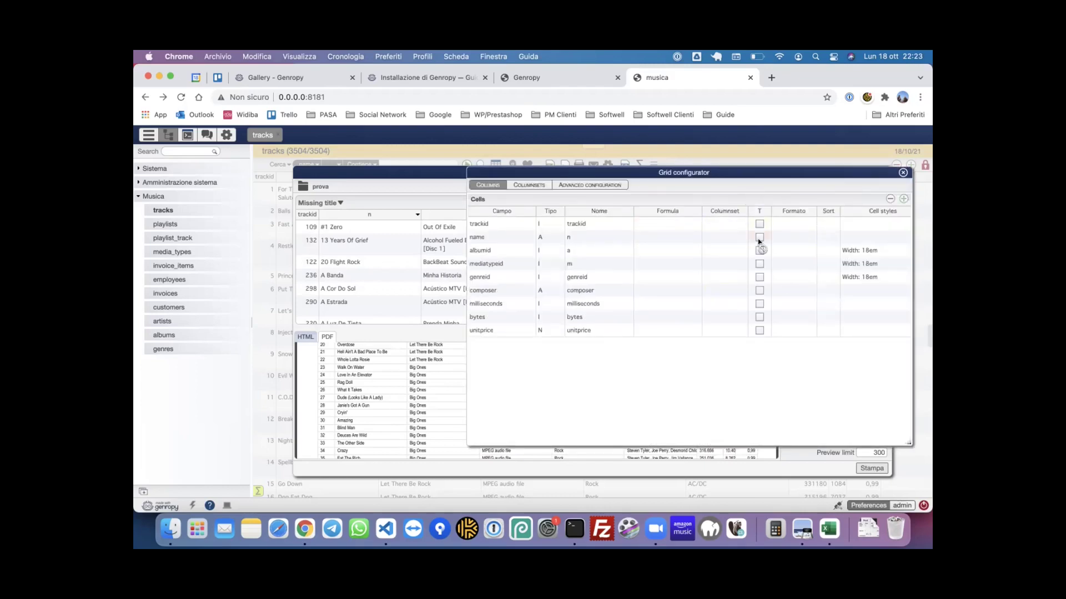
left_click(758, 303)
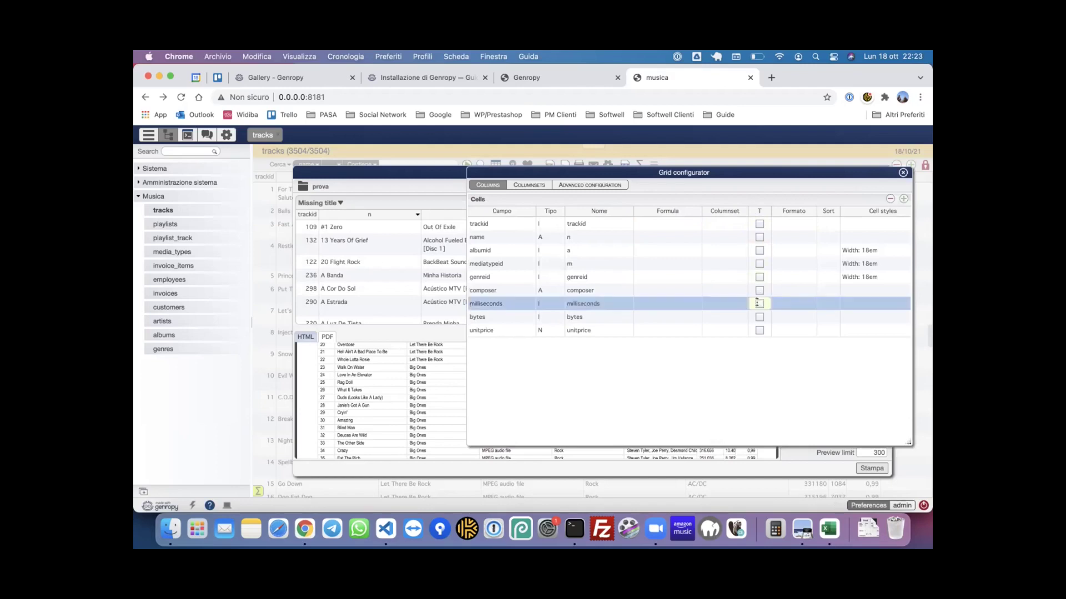
left_click(757, 304)
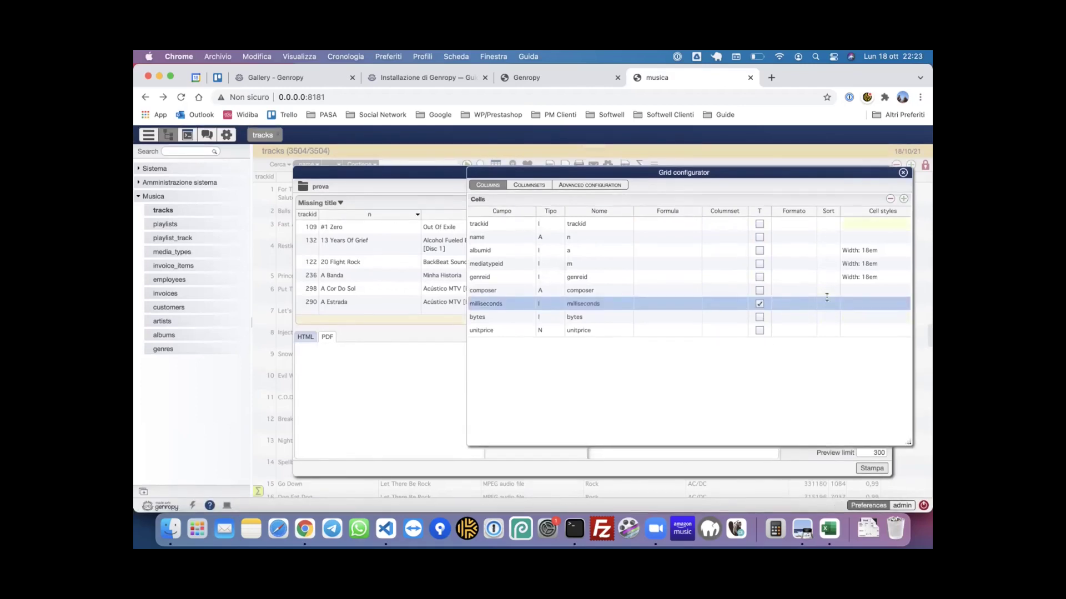
key("Escape")
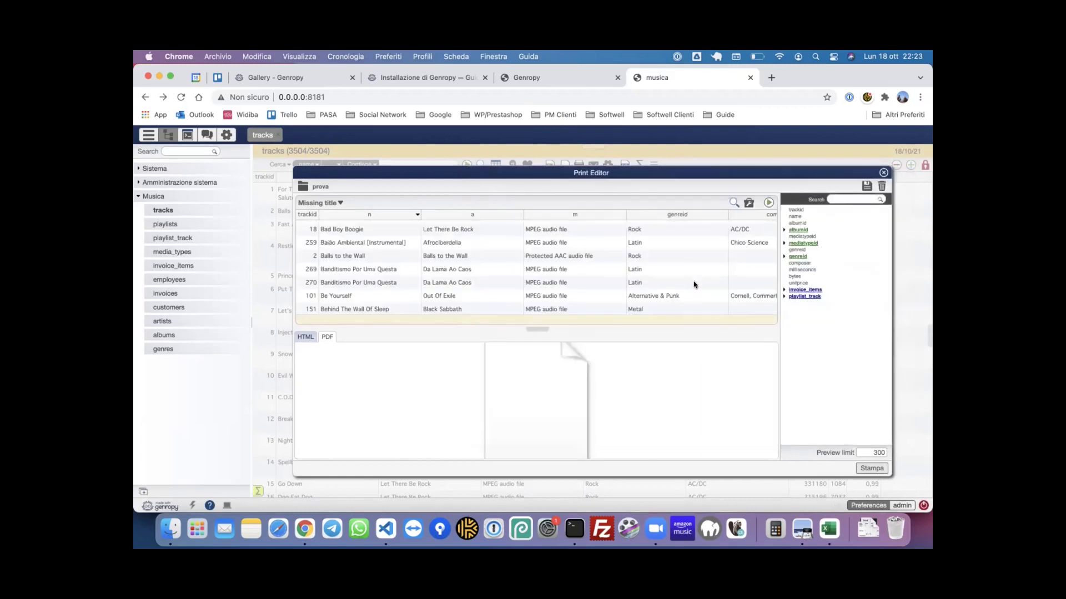
- Refresh the prova preview, scroll through it, and close the Print Editor
scroll(693, 284, "down", 5)
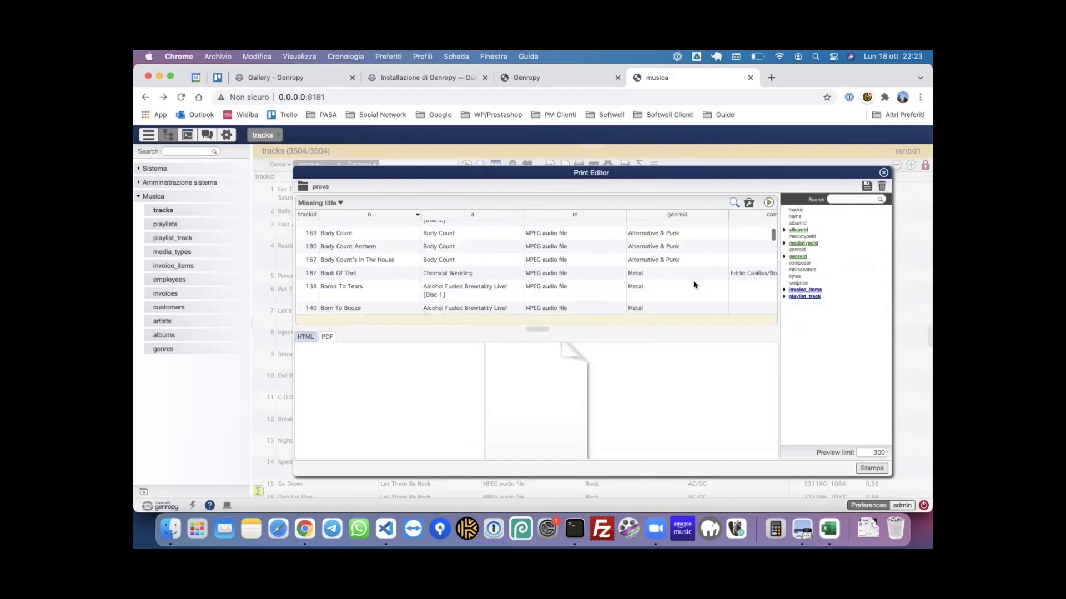
left_click(768, 204)
scroll(666, 394, "down", 10)
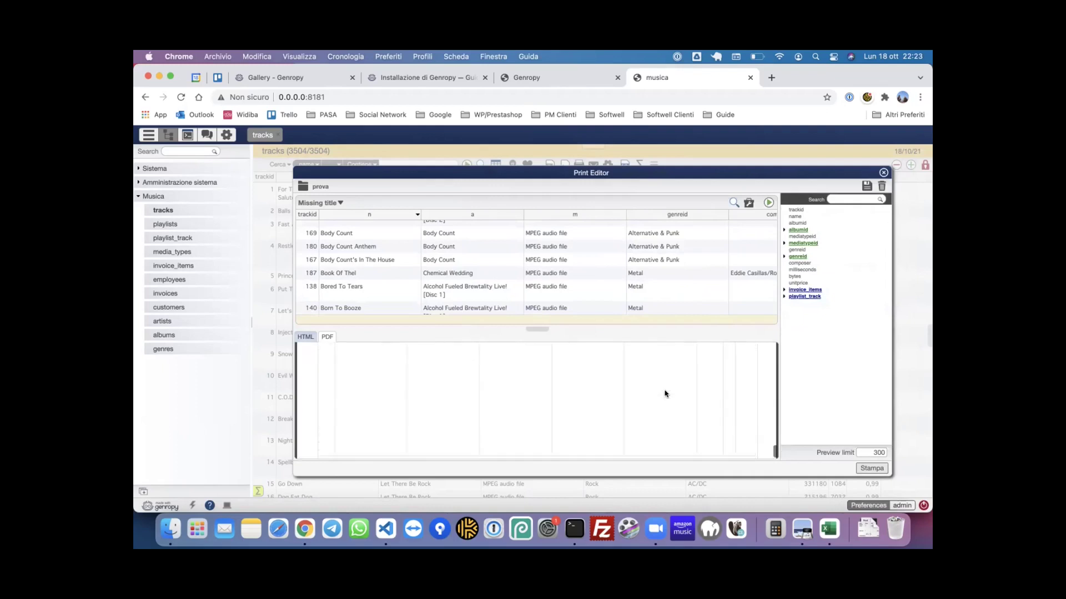
scroll(666, 394, "down", 1)
scroll(665, 394, "up", 6)
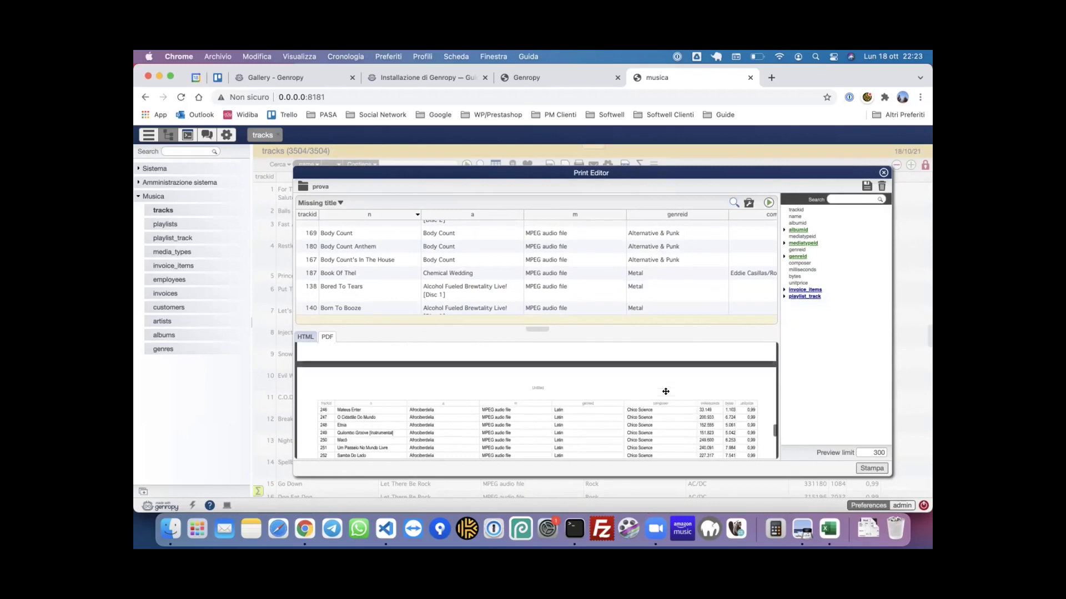
left_click(882, 174)
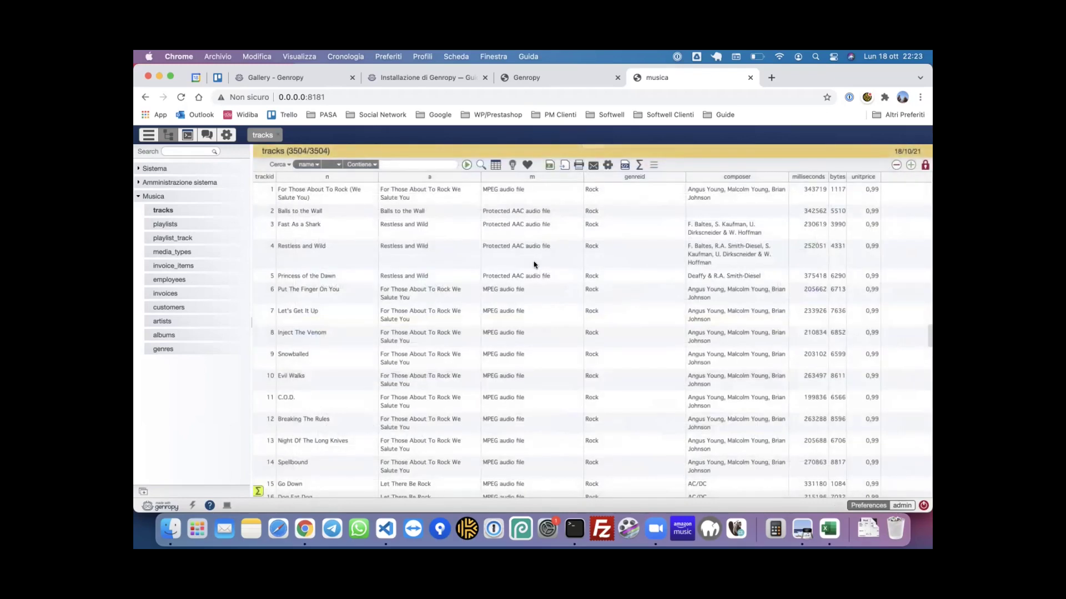
- Print all 3504 tracks with the prova layout and open the generated PDF
left_click(581, 167)
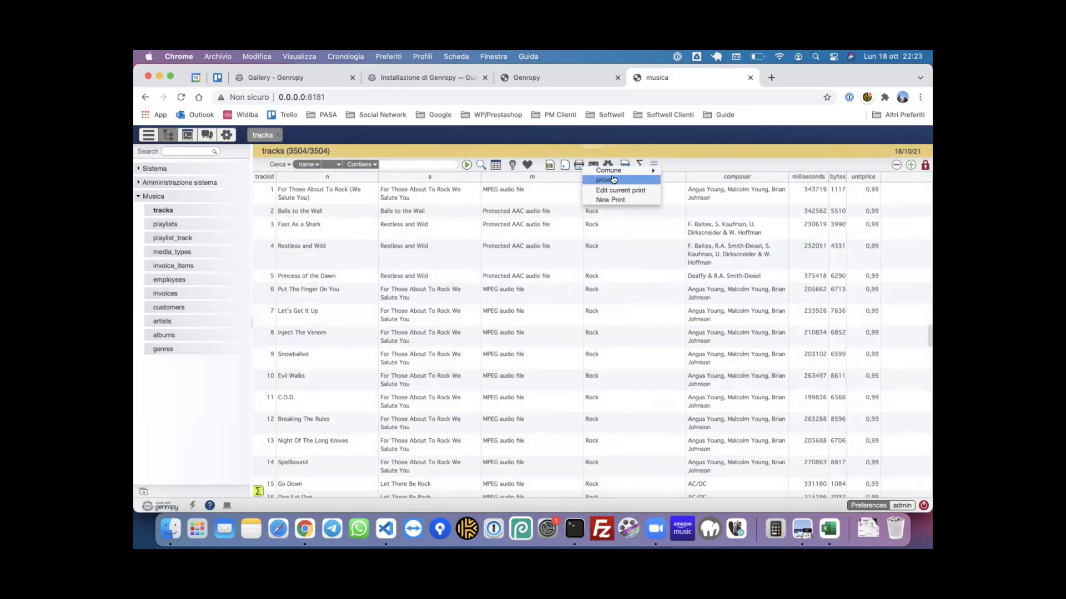
left_click(613, 180)
left_click(671, 369)
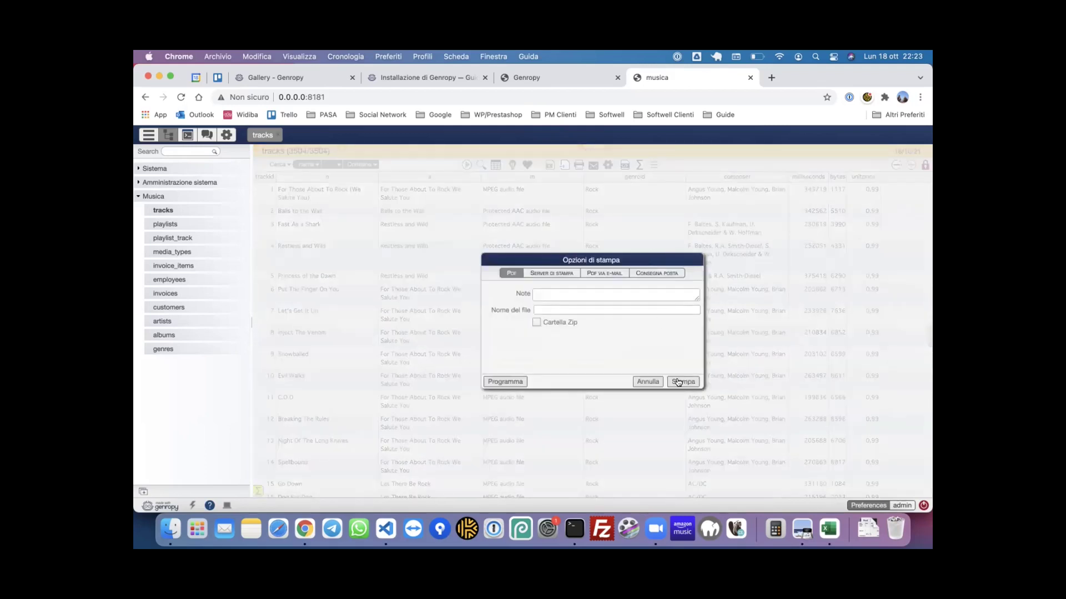
left_click(678, 381)
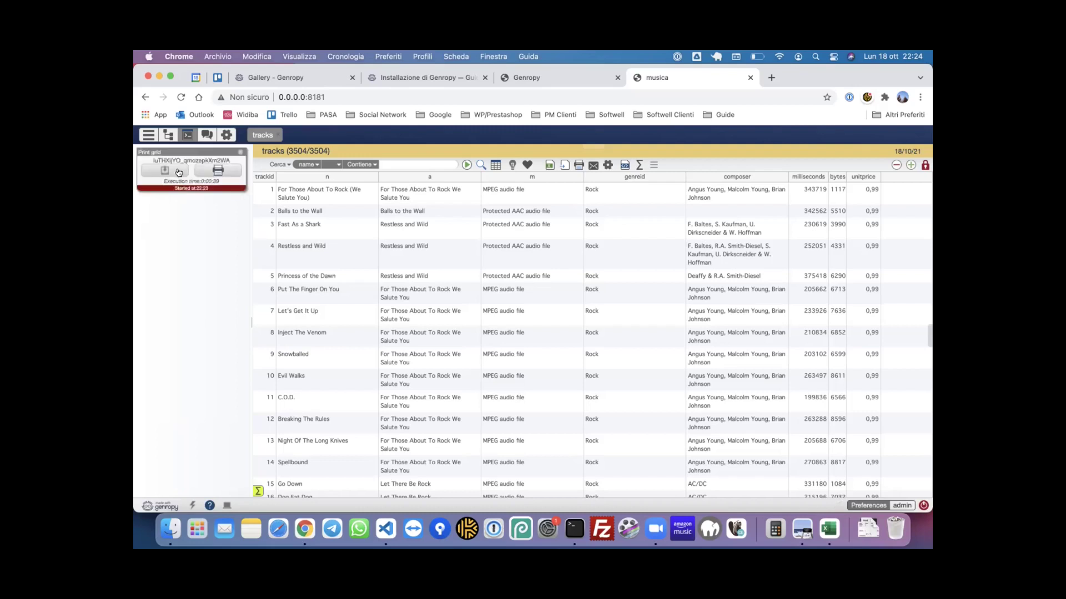
left_click(210, 173)
- Scroll through the pages of the 101-page tracks PDF
scroll(465, 247, "down", 5)
scroll(465, 247, "down", 10)
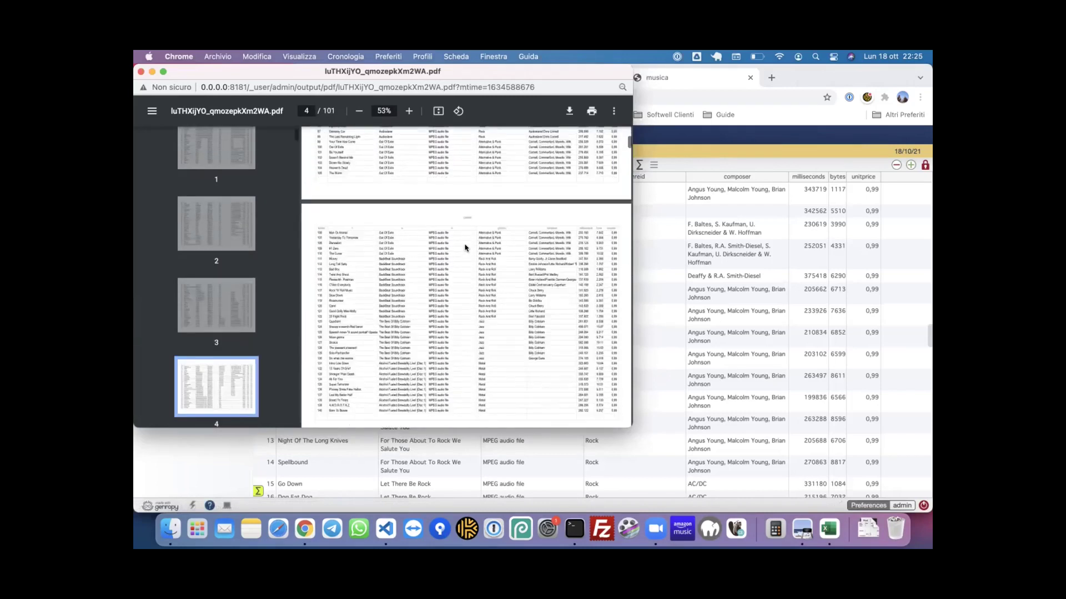
left_click_drag(628, 161, 624, 262)
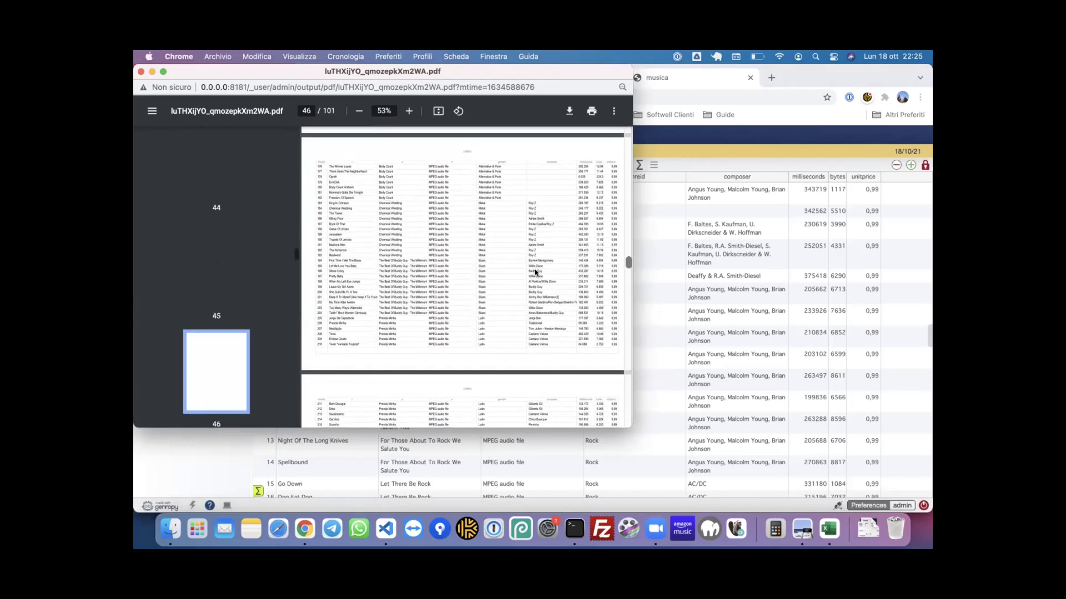
scroll(536, 272, "down", 10)
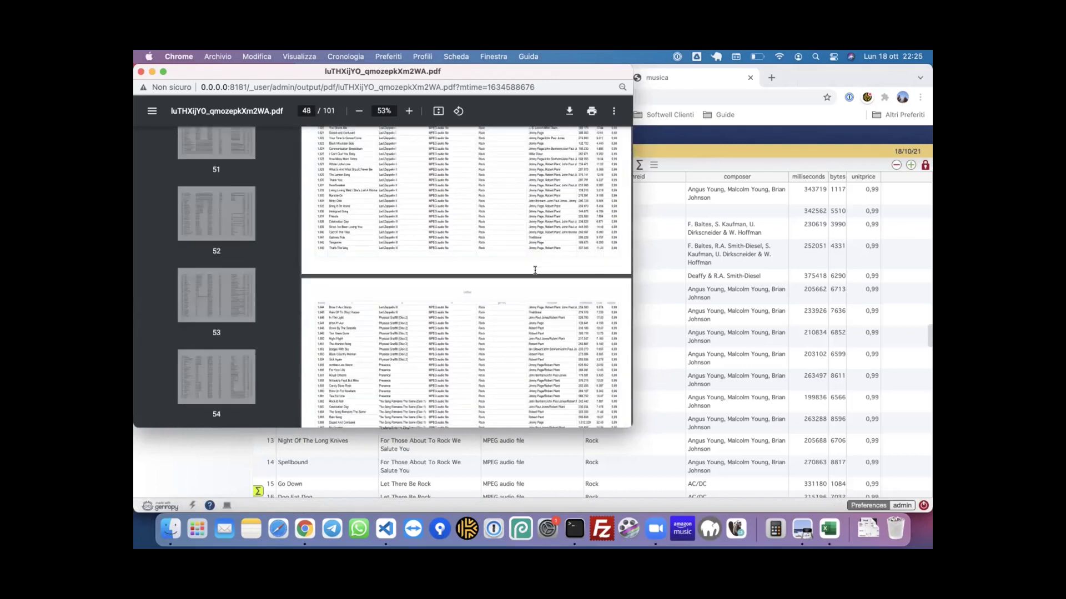
scroll(535, 271, "down", 5)
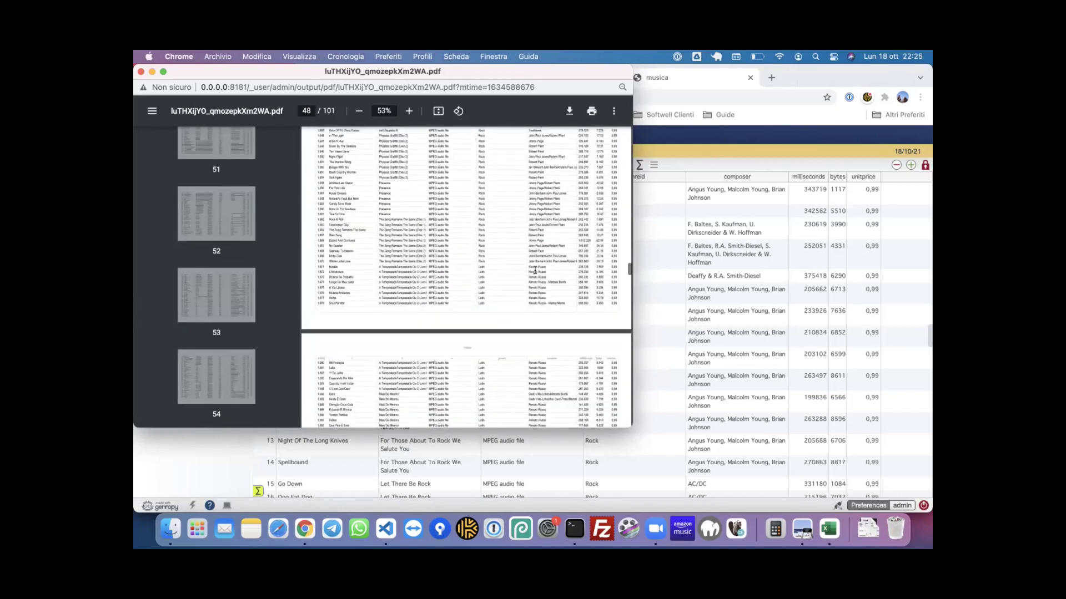
scroll(534, 270, "down", 15)
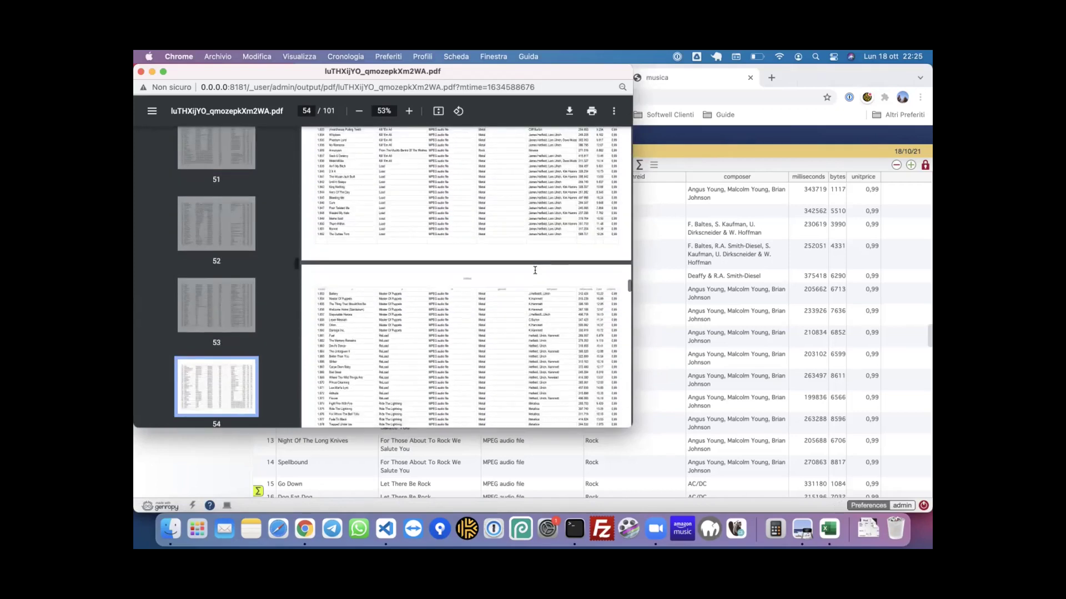
scroll(534, 271, "down", 7)
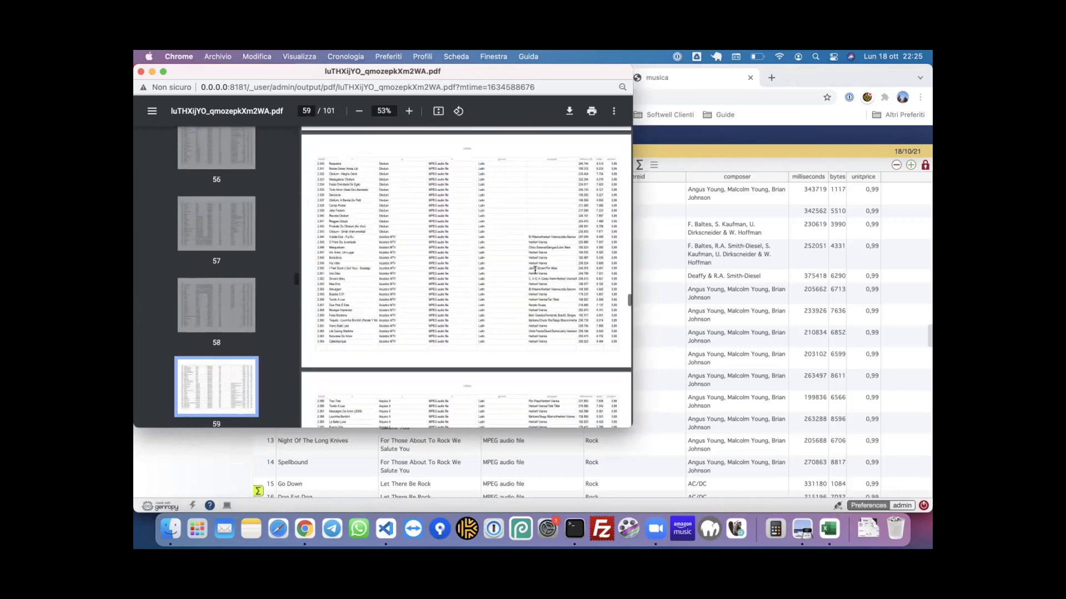
scroll(534, 270, "down", 12)
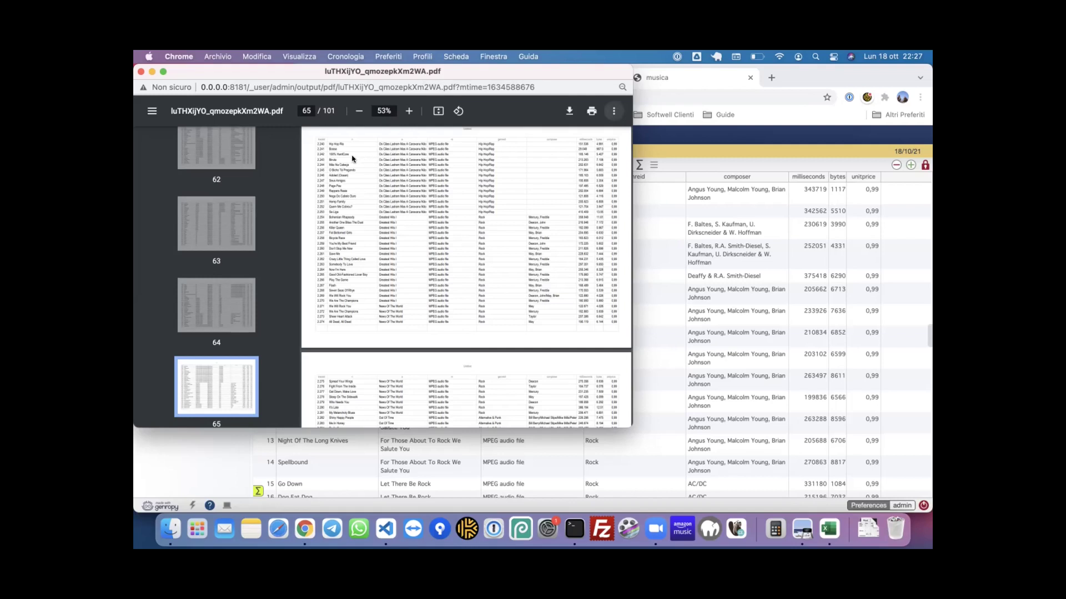
- Close the PDF and open the record of track 1, 'For Those About To Rock (We Salute You)'
left_click(140, 72)
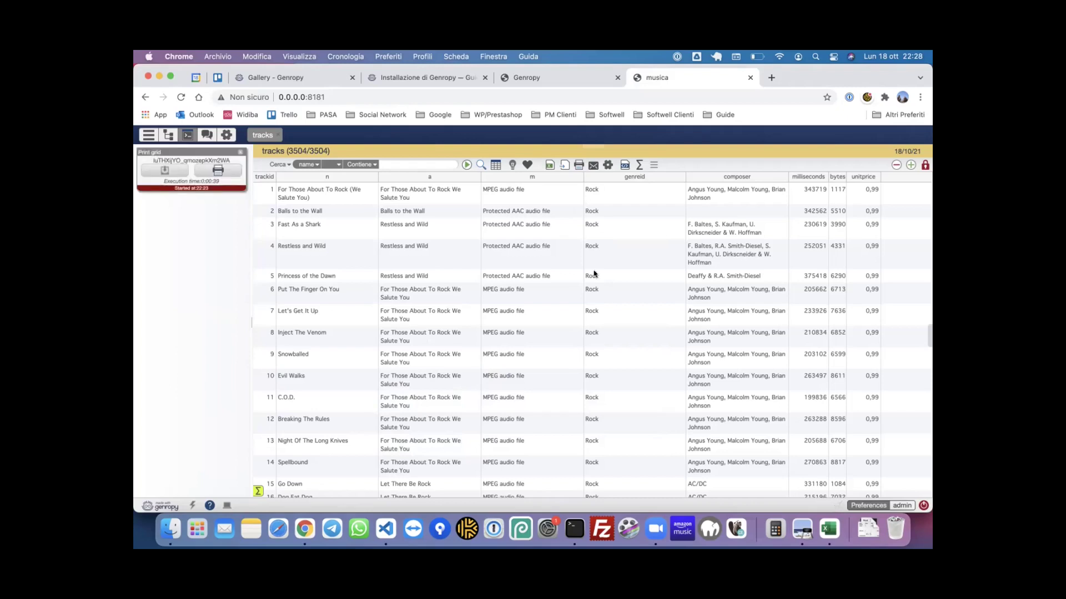
left_click(647, 527)
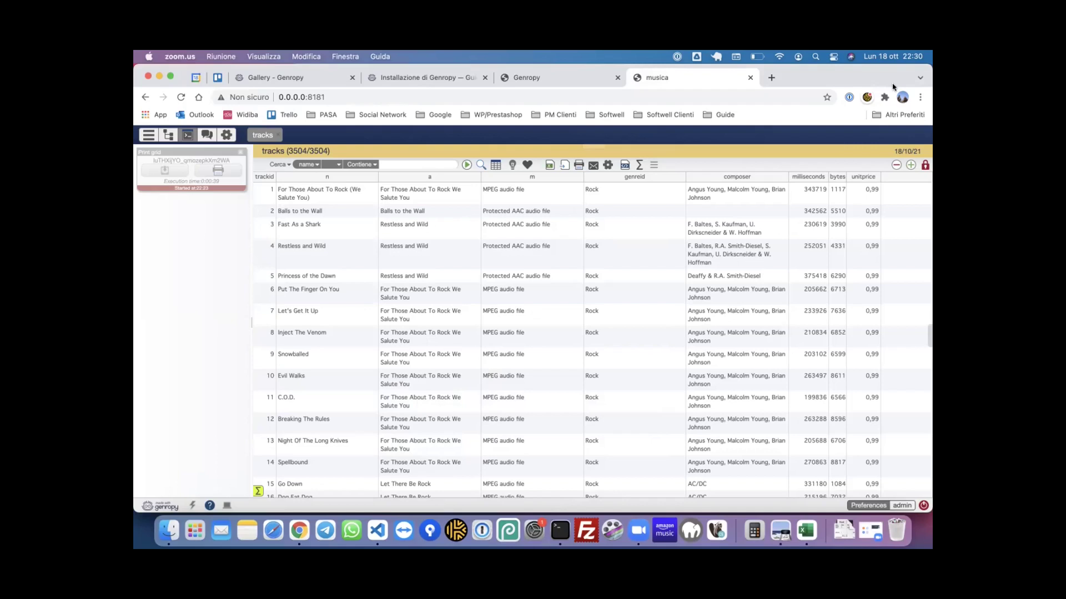
double_click(403, 193)
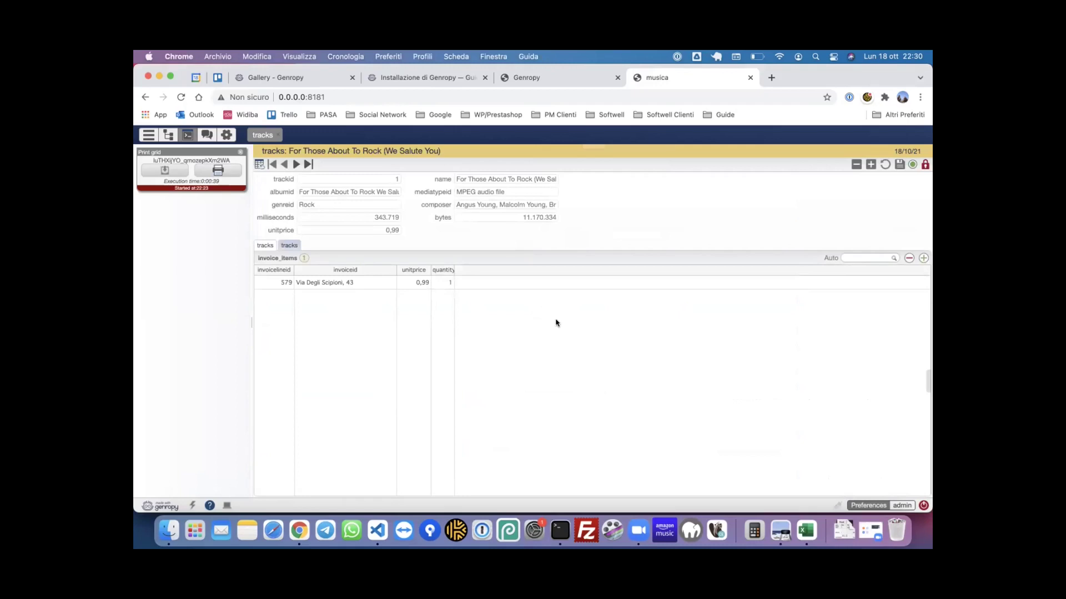
- Open Developer tools with Ctrl+Shift+D, then narrow it and move it off the form fields
key("ctrl+shift+d")
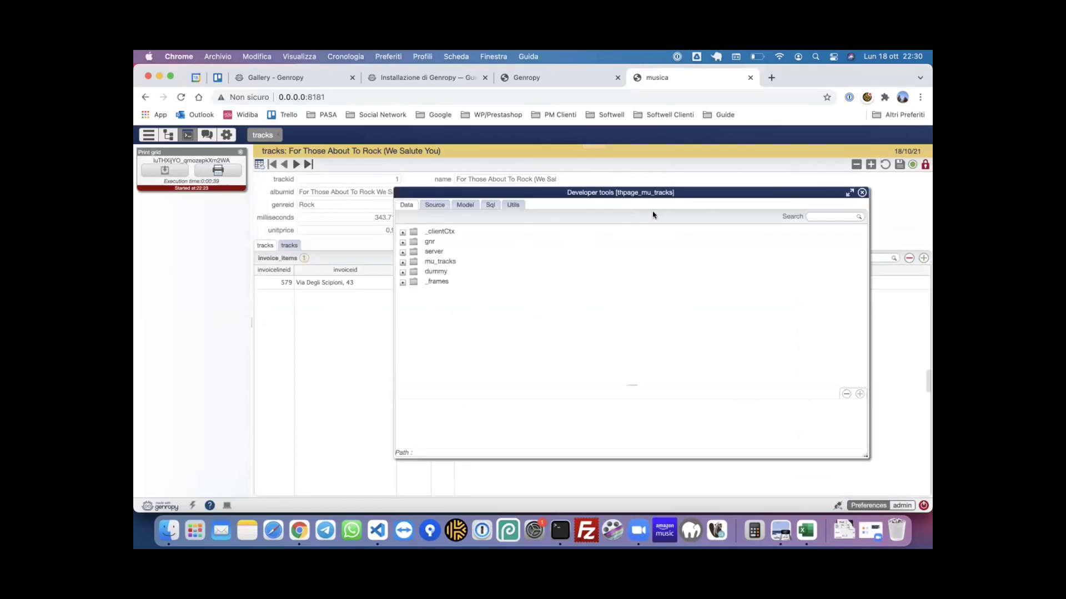
left_click_drag(680, 197, 584, 197)
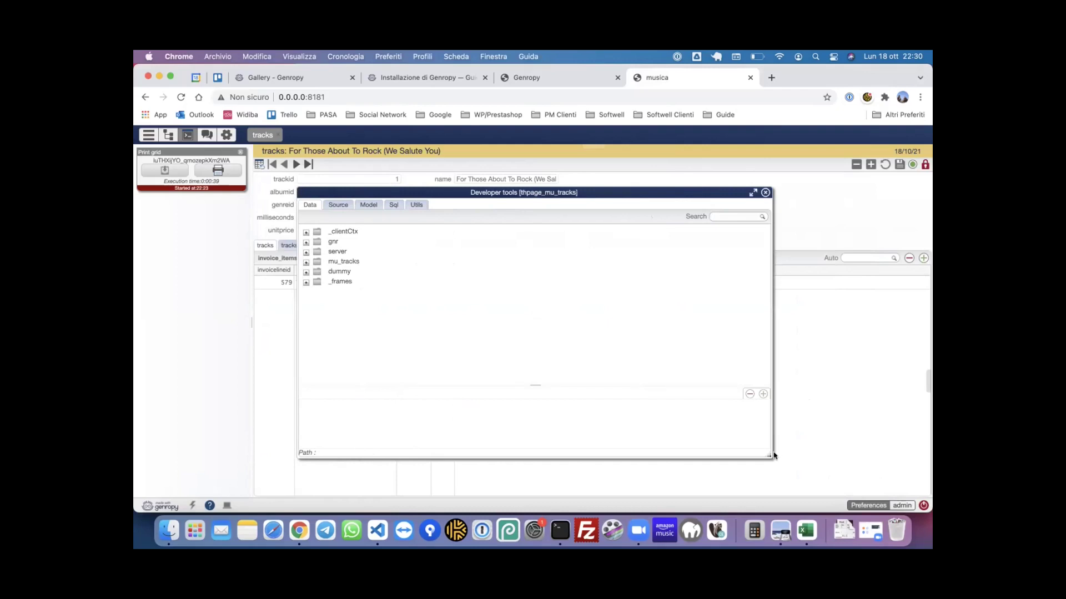
left_click_drag(762, 450, 618, 451)
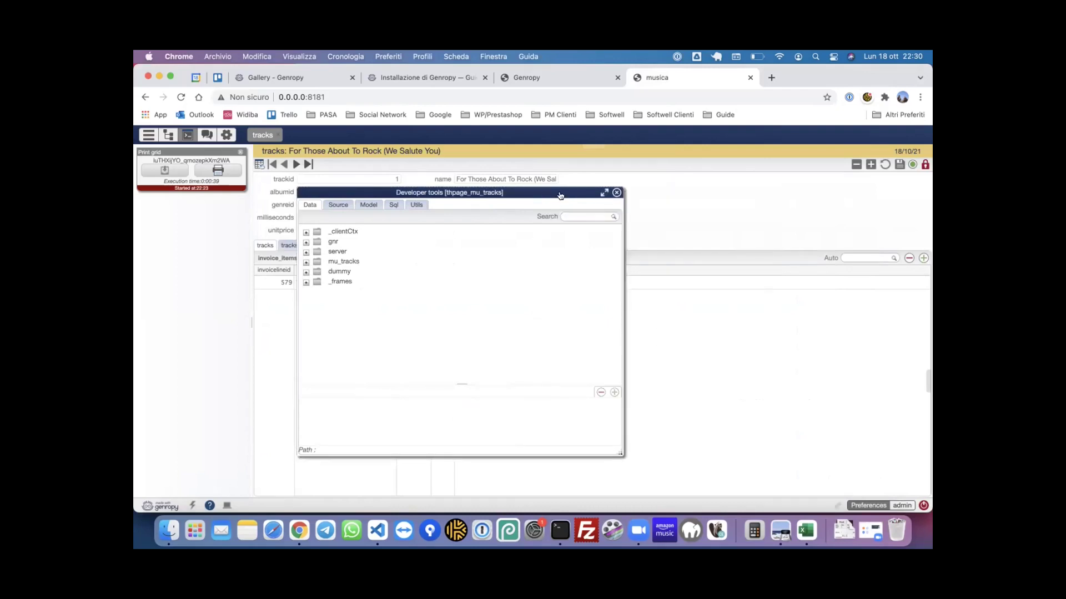
left_click_drag(558, 198, 693, 170)
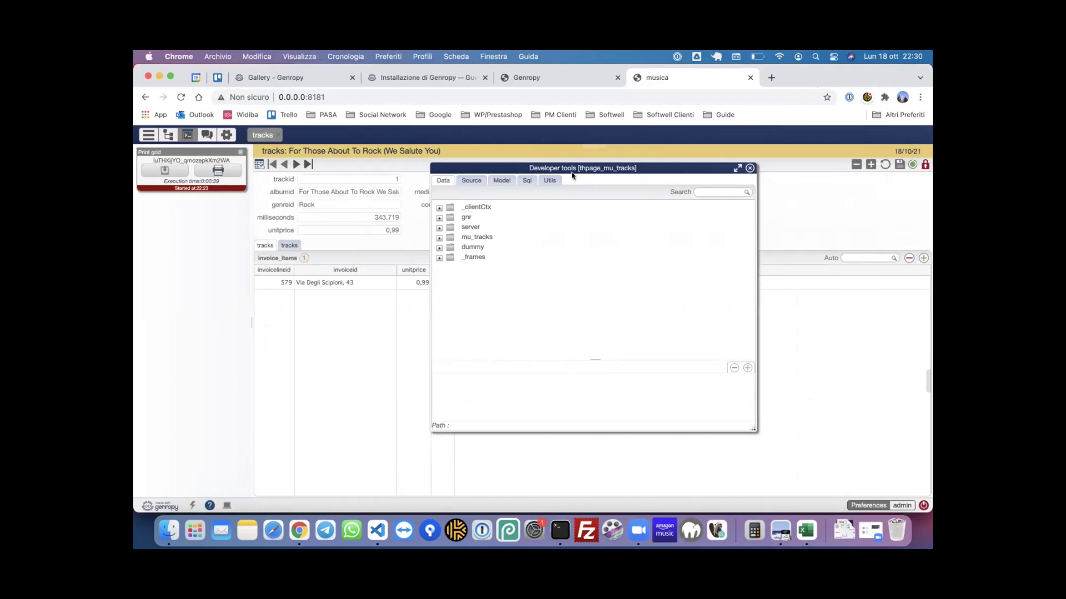
left_click_drag(589, 173, 711, 186)
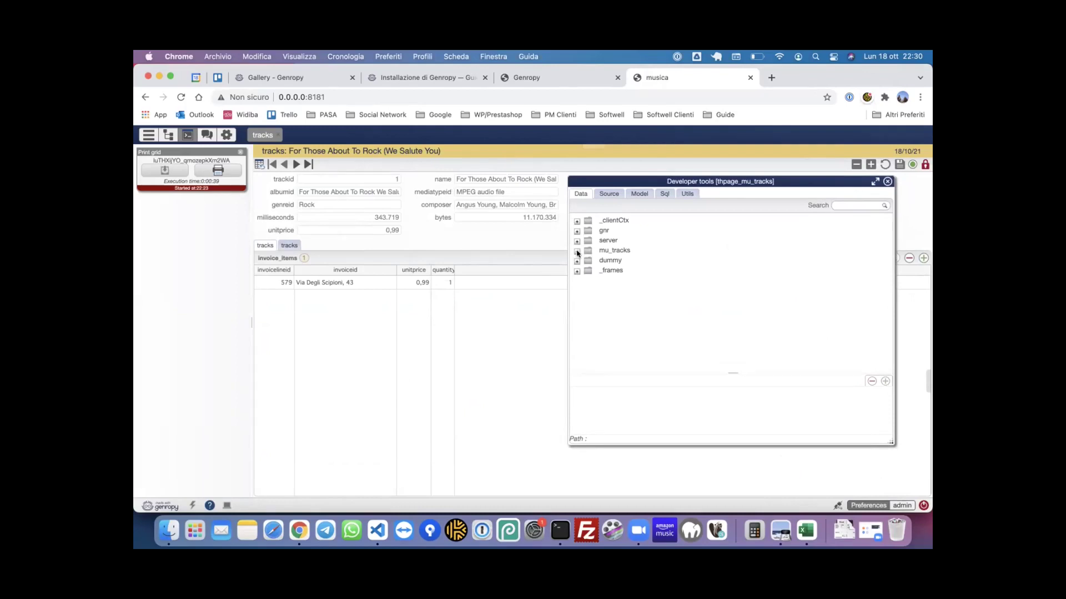
- Expand mu_tracks > form > record in the Data tree and inspect trackid and name
left_click(577, 252)
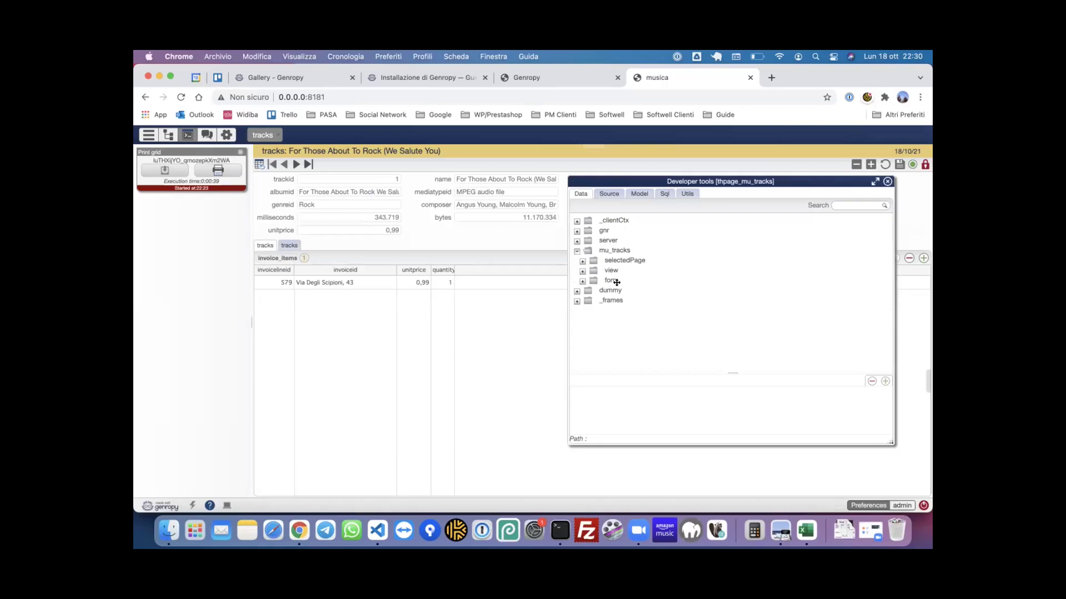
left_click(581, 282)
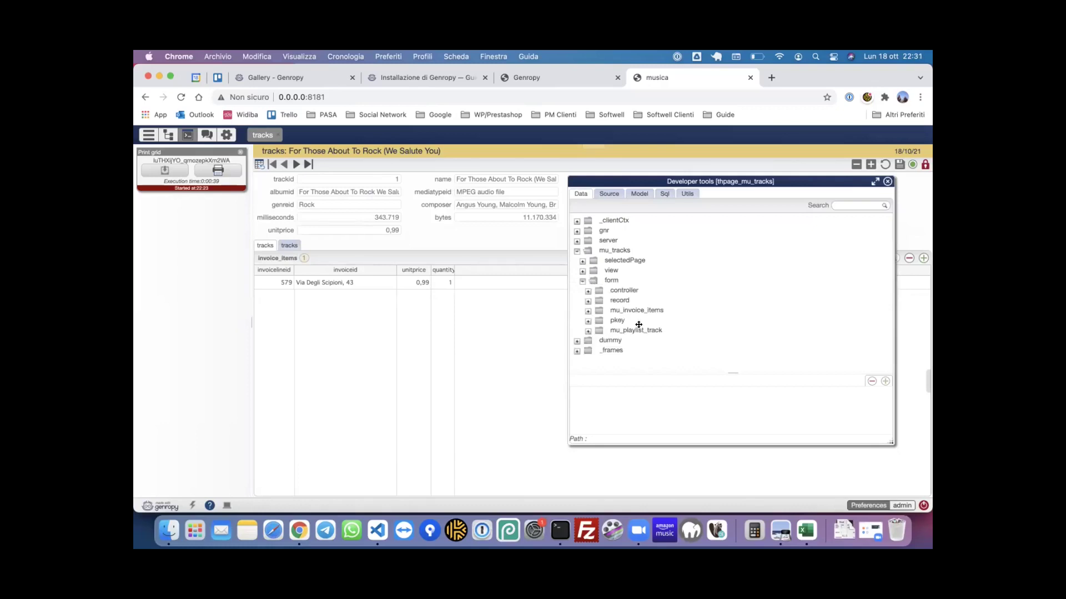
left_click(588, 301)
left_click(626, 266)
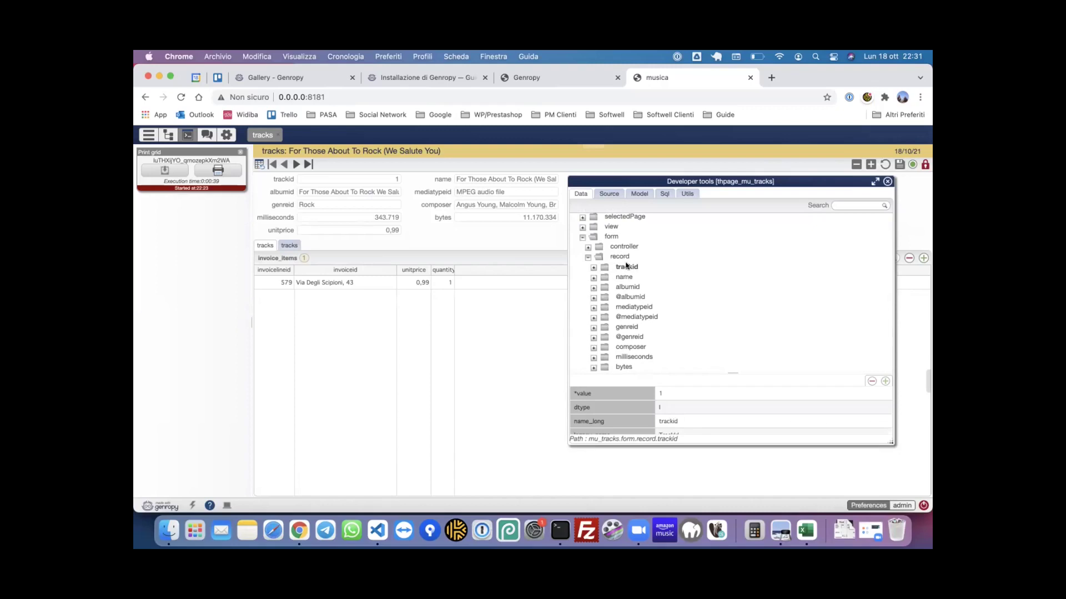
left_click(627, 278)
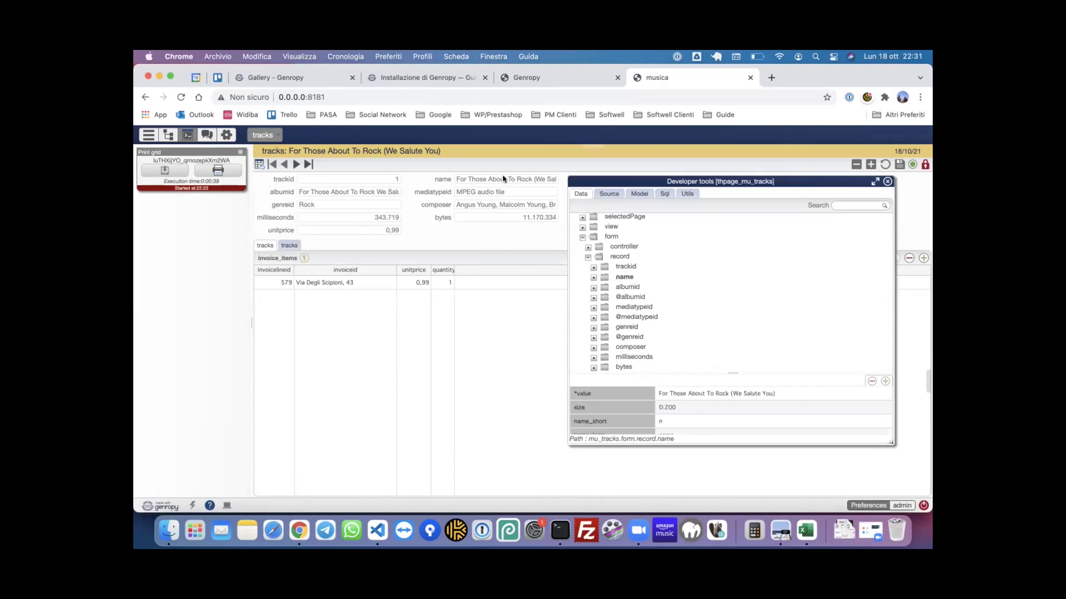
- Change the record's name value in the data tree to 'Hi Pippo!'
left_click(738, 395)
left_click(738, 395)
type("Hi Pippo!")
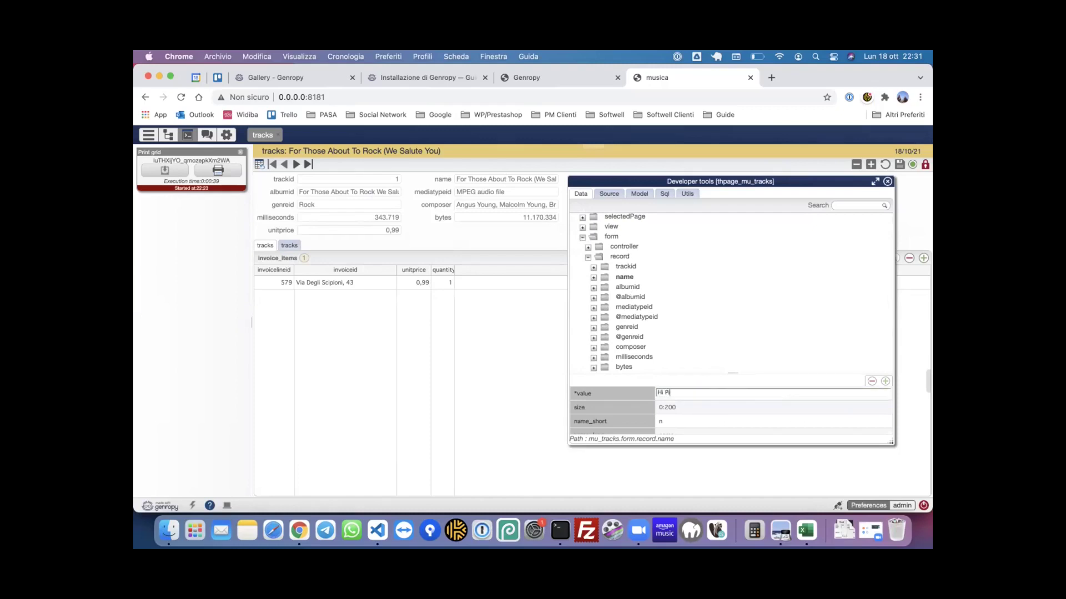
left_click(747, 420)
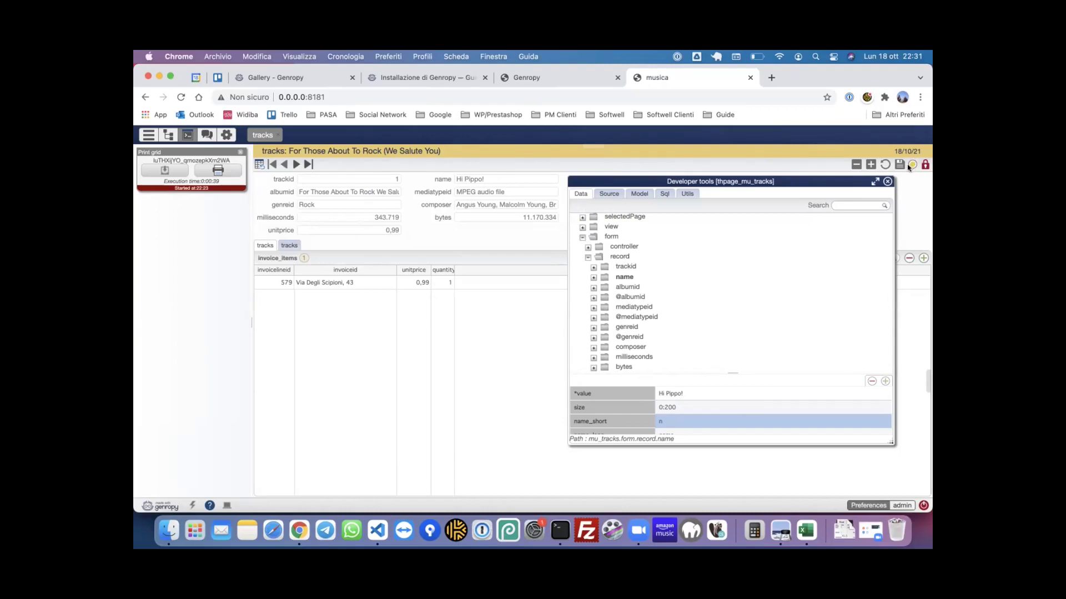
- Unlock the track form for editing and inspect the albumid field
left_click(925, 164)
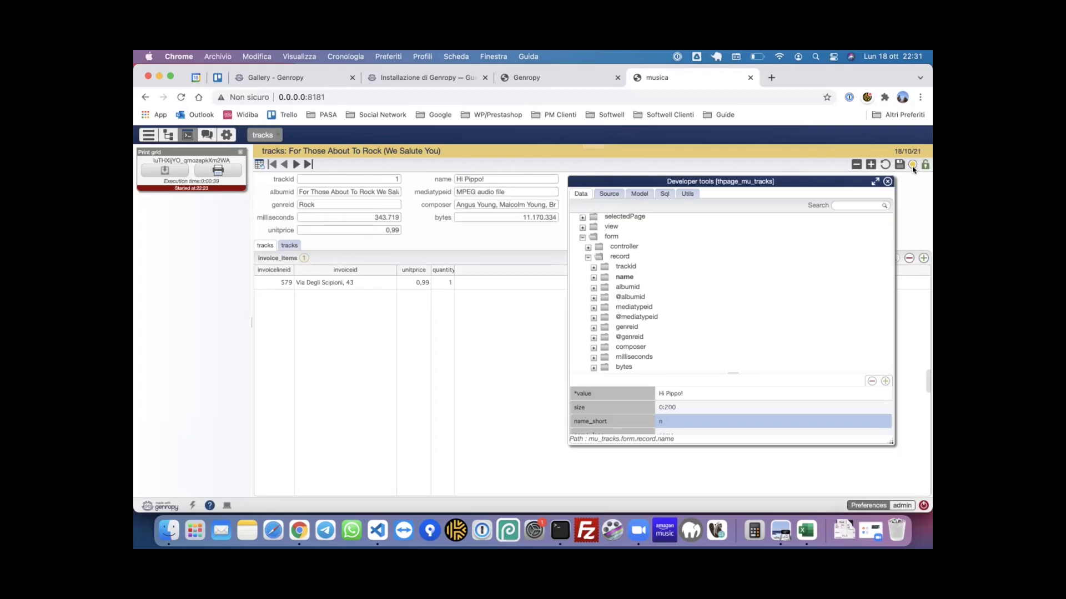
mouse_move(912, 166)
left_click(626, 286)
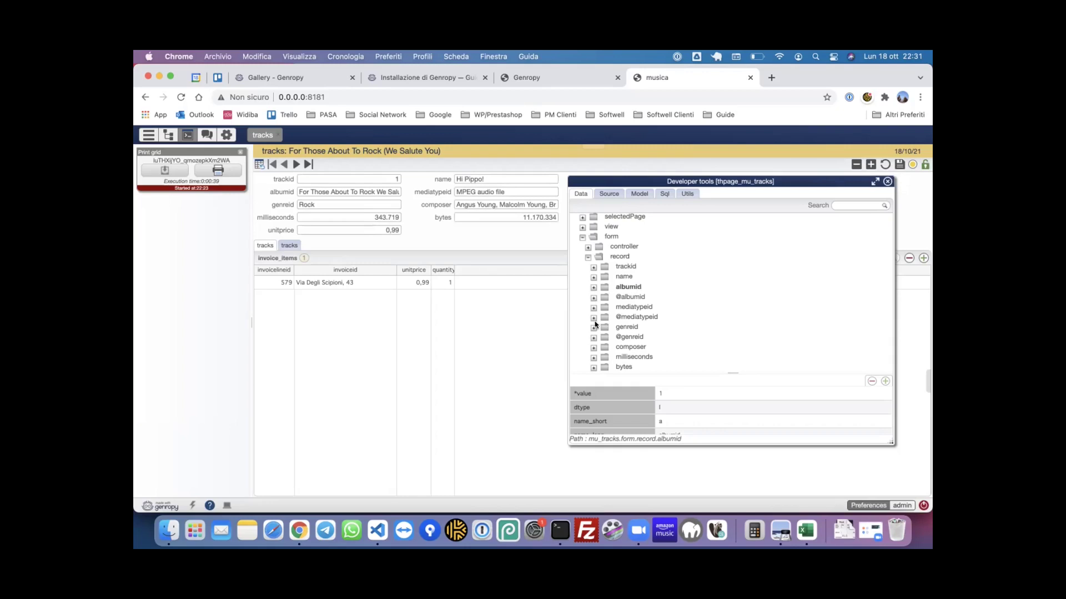
left_click(626, 327)
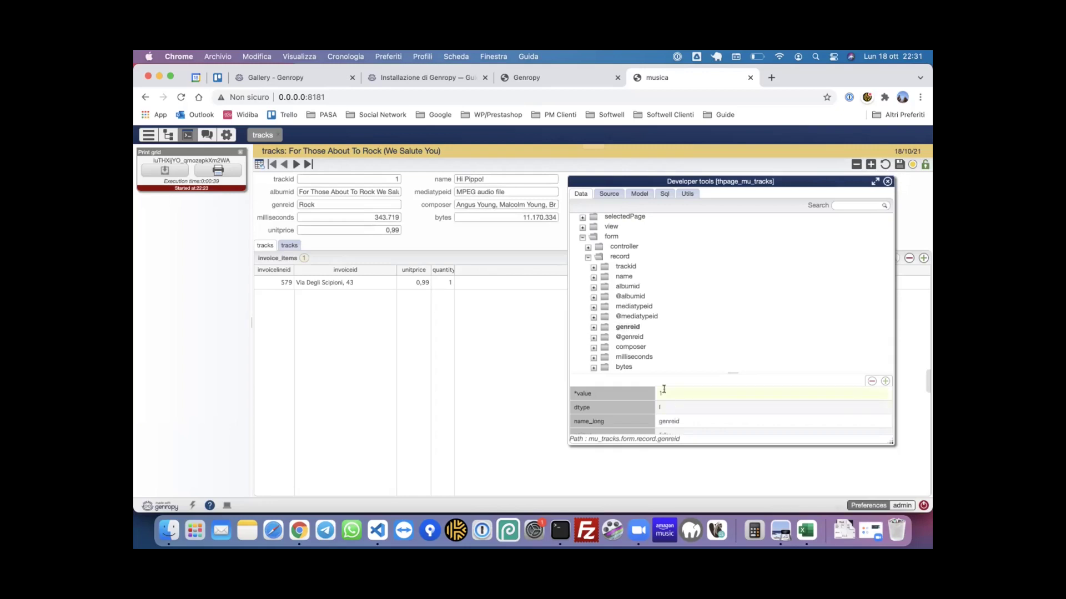
left_click(593, 337)
scroll(646, 339, "down", 2)
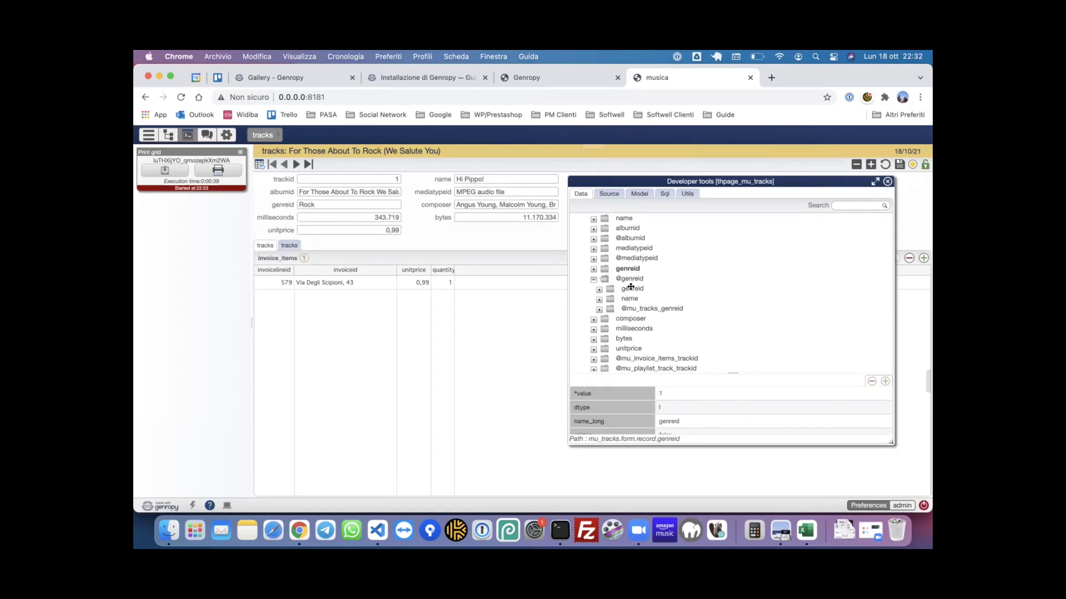
left_click(630, 298)
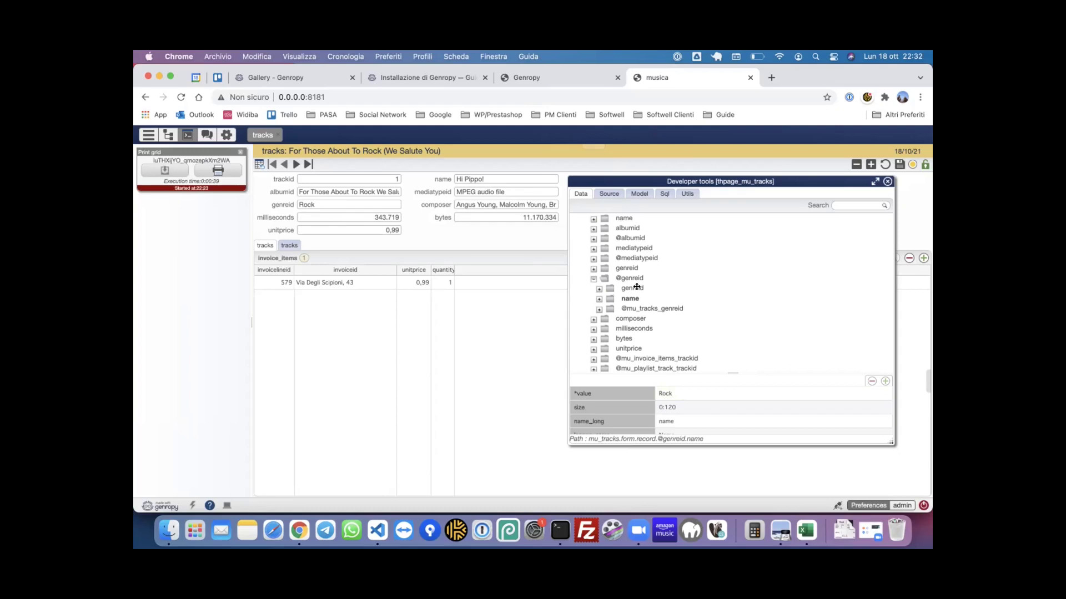
left_click(633, 309)
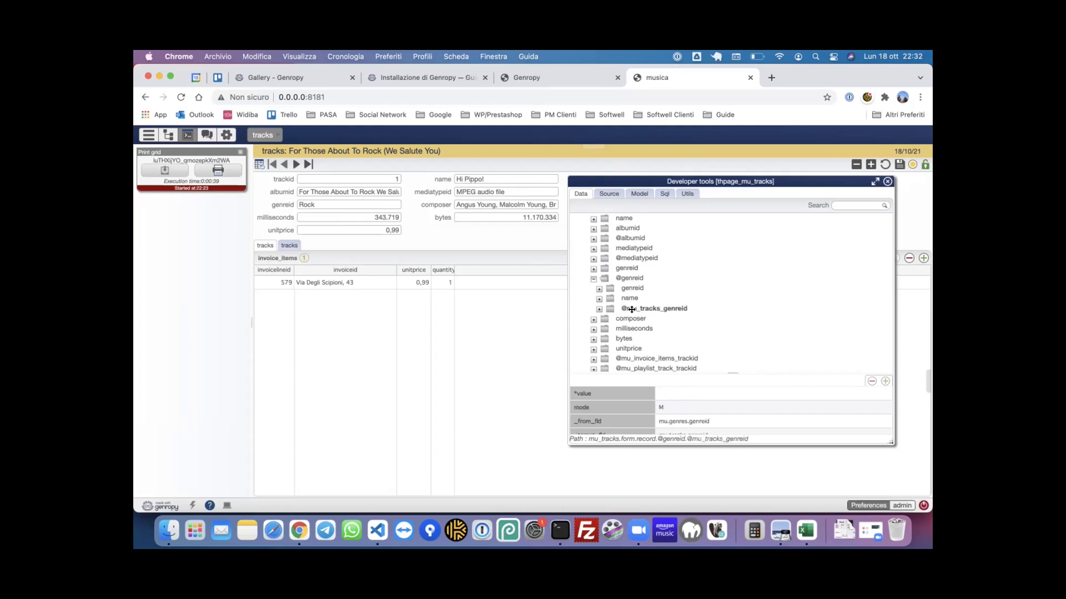
- Browse the tracks sharing the Rock genre, then collapse that list
left_click(600, 309)
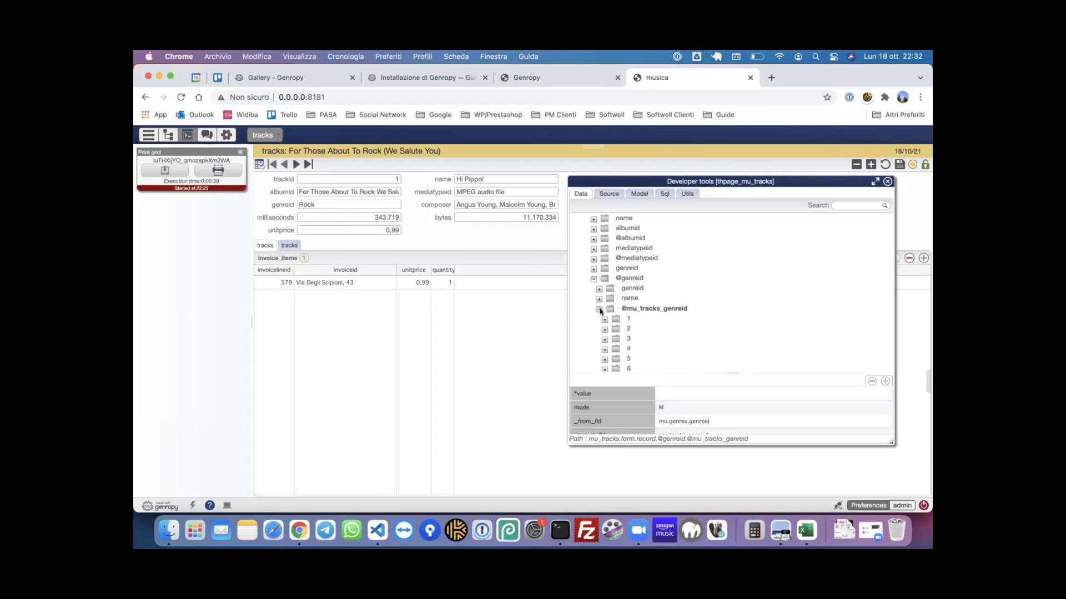
scroll(631, 324, "down", 1)
scroll(631, 325, "down", 2)
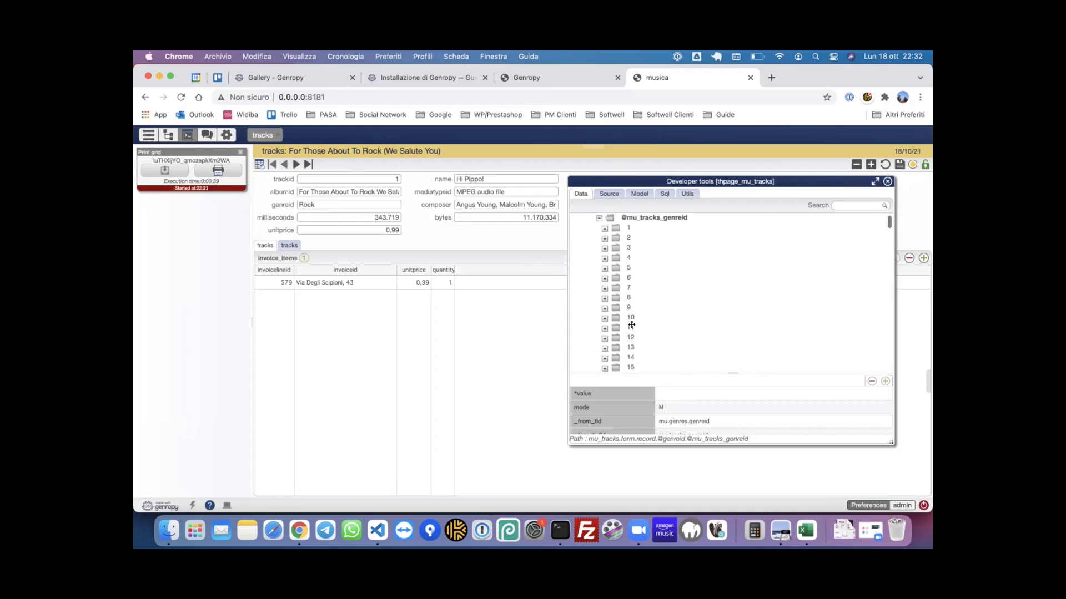
left_click(625, 224)
left_click(628, 236)
left_click(627, 256)
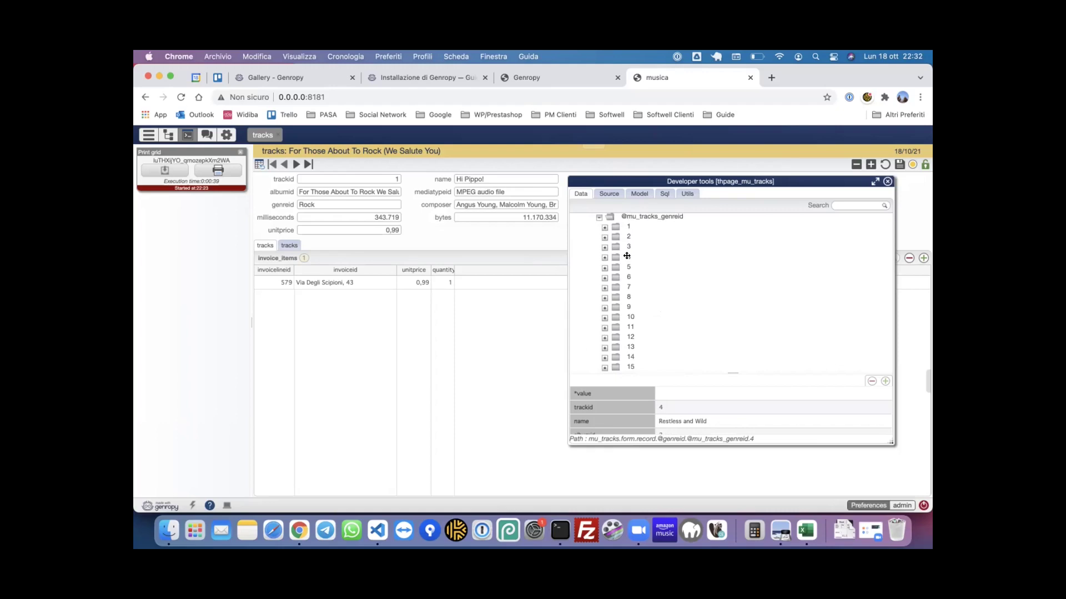
left_click(628, 277)
left_click(628, 286)
left_click(628, 296)
left_click(628, 307)
left_click(630, 316)
left_click(630, 327)
left_click(599, 217)
scroll(650, 278, "up", 5)
left_click(593, 256)
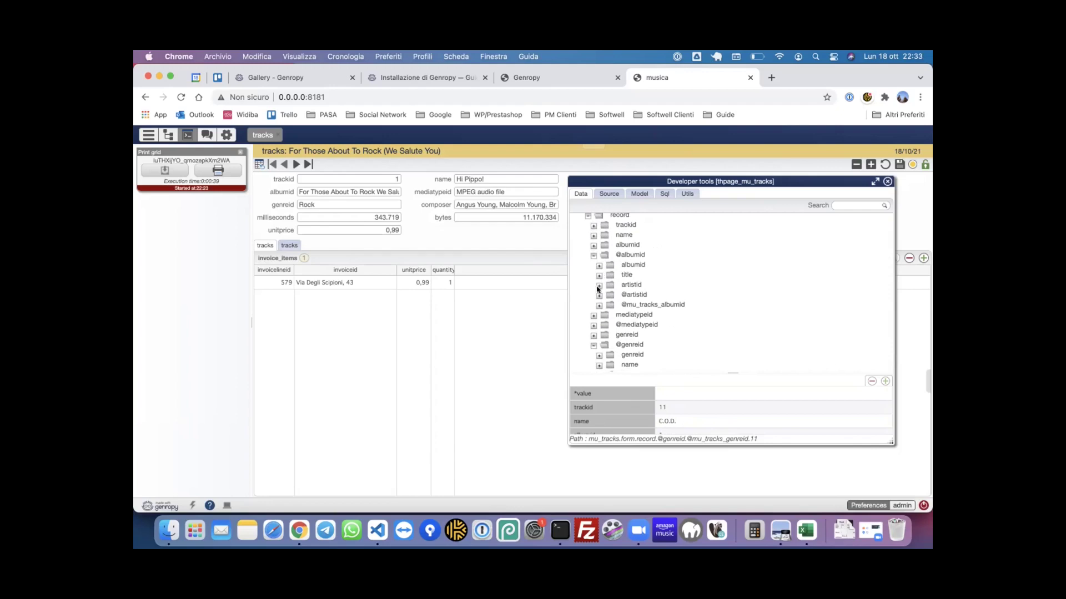
left_click(599, 304)
scroll(633, 305, "down", 3)
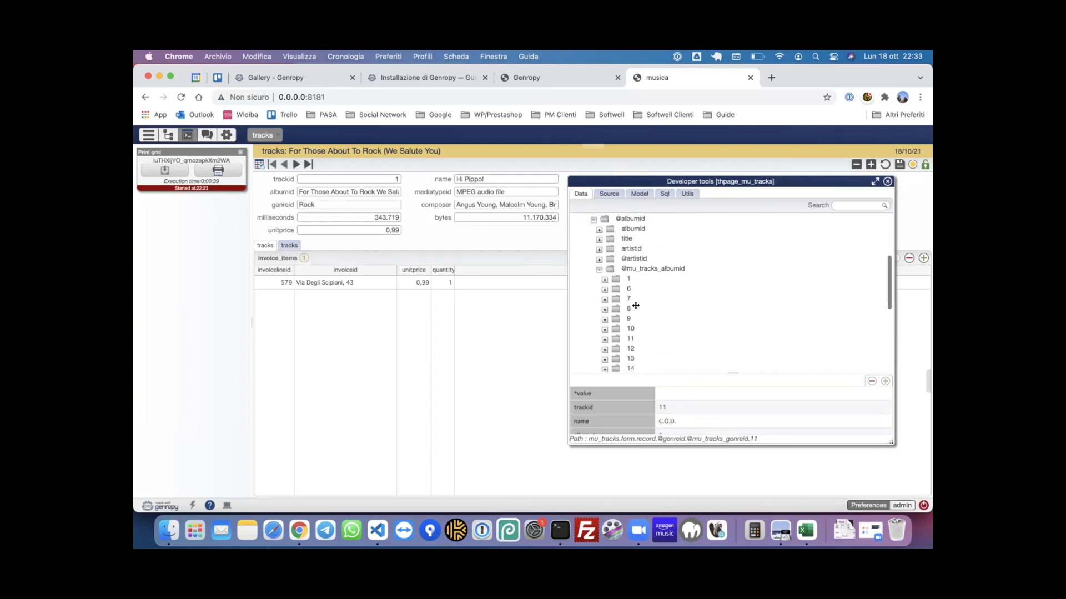
left_click(623, 239)
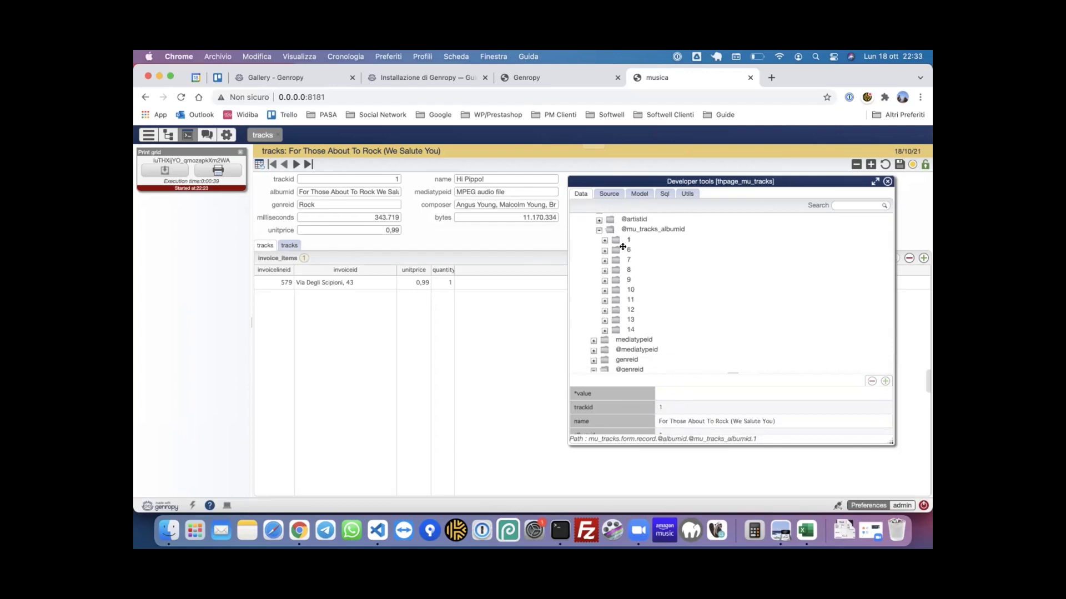
left_click(623, 249)
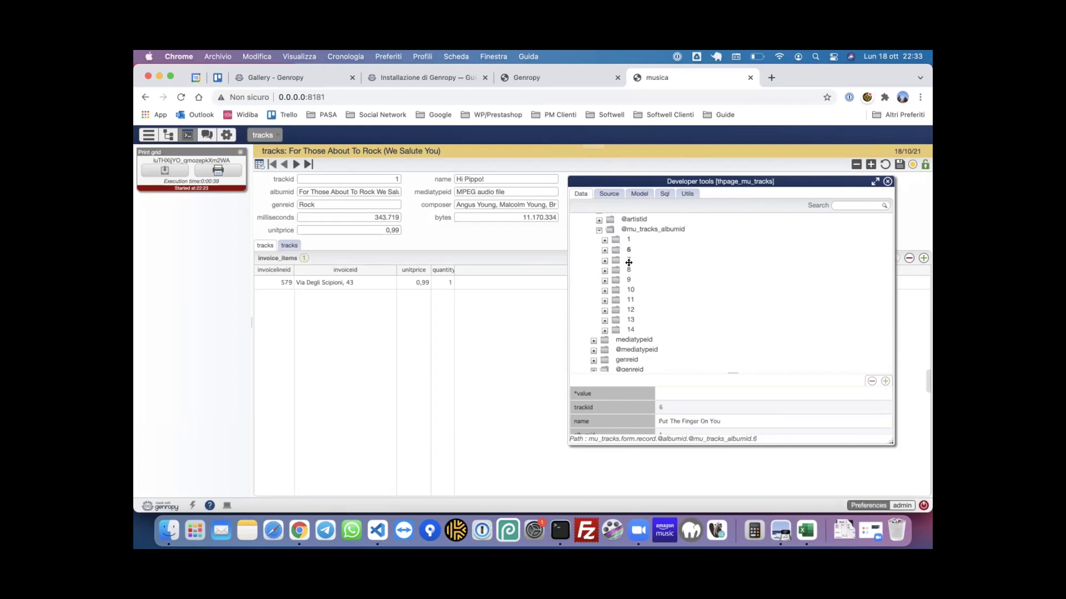
left_click(628, 261)
left_click(627, 270)
left_click(604, 241)
left_click(646, 269)
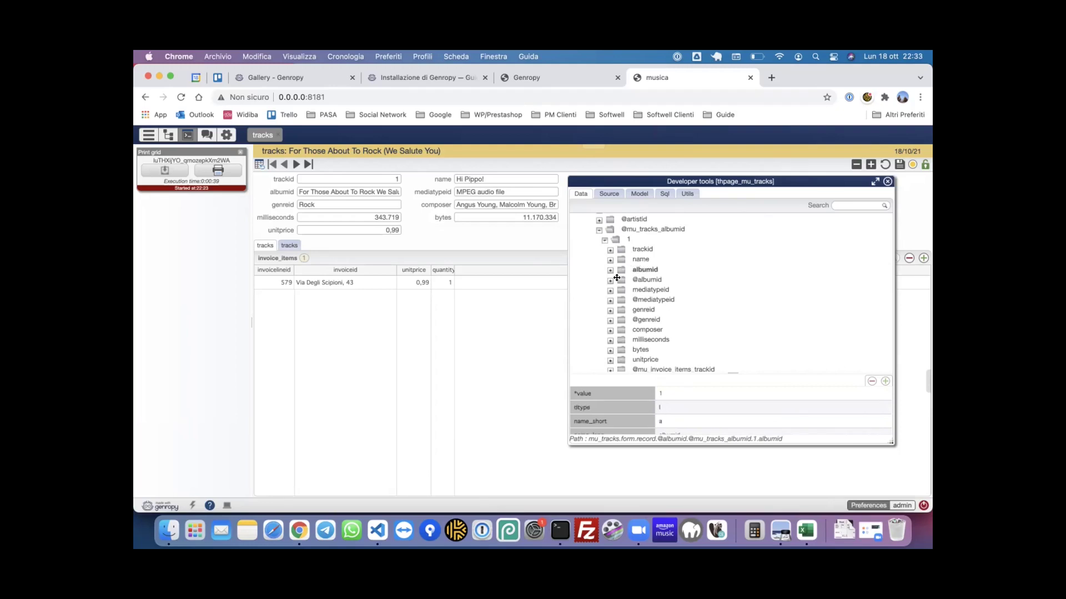
left_click(640, 279)
scroll(655, 271, "down", 2)
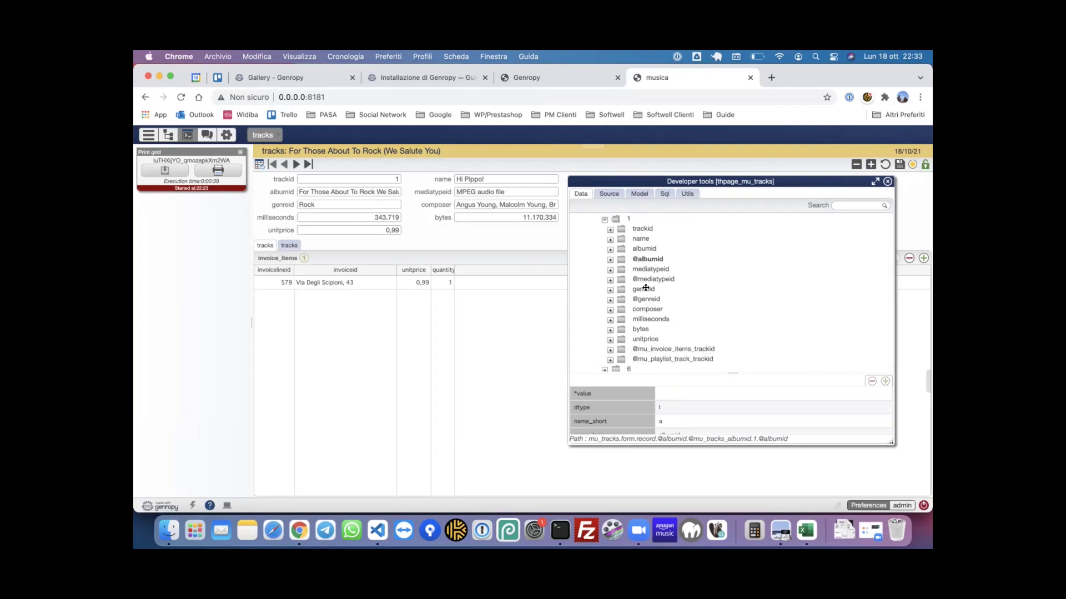
left_click(639, 289)
left_click(647, 309)
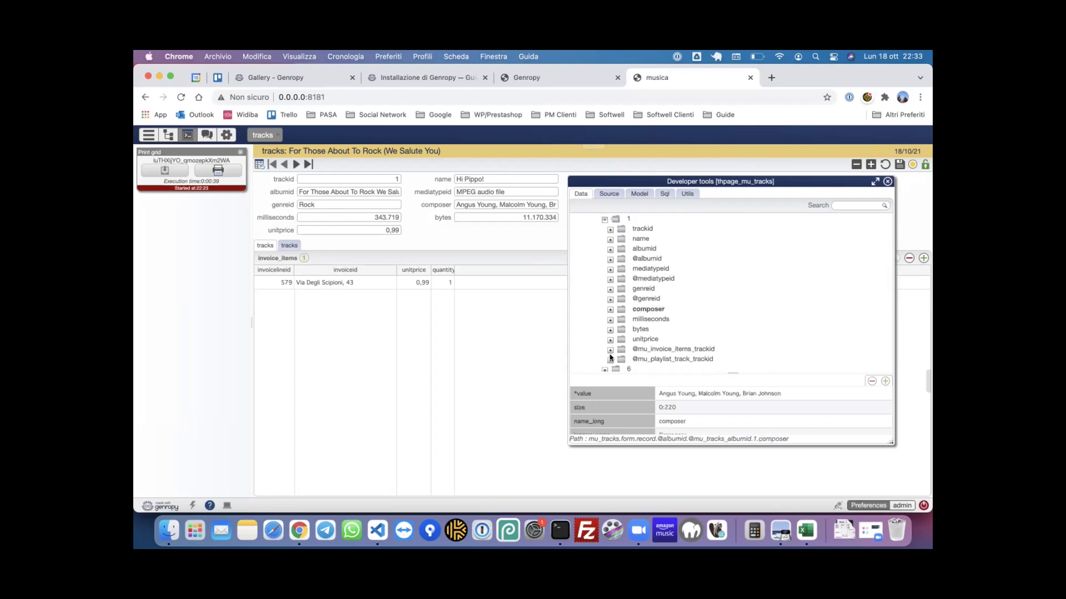
scroll(635, 306, "down", 1)
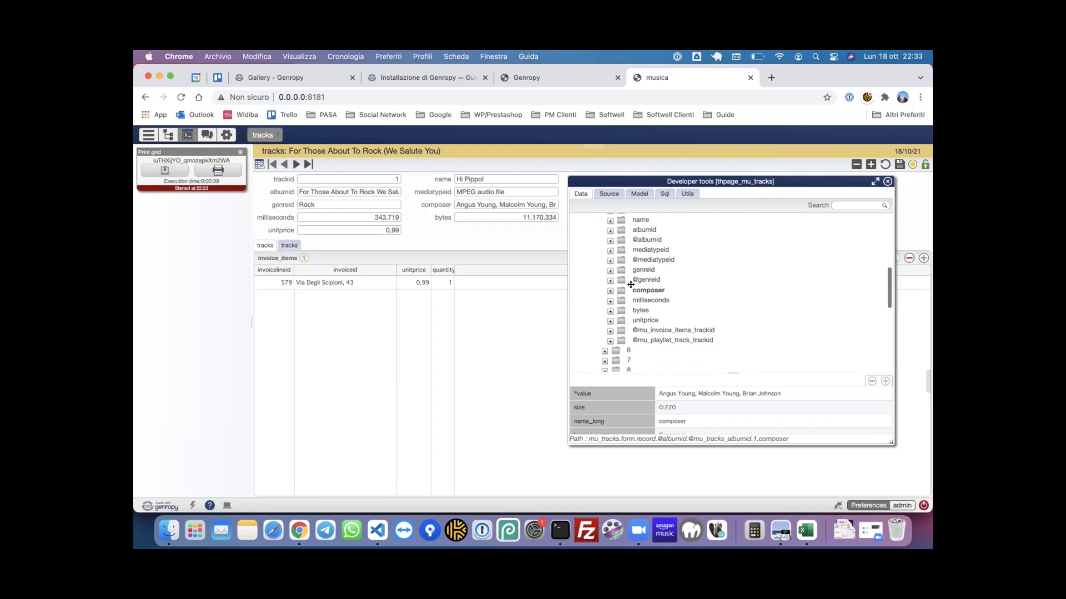
- Expand the related album and artist to show title 'For Those About To Rock We Salute You' and artist AC/DC
left_click(610, 258)
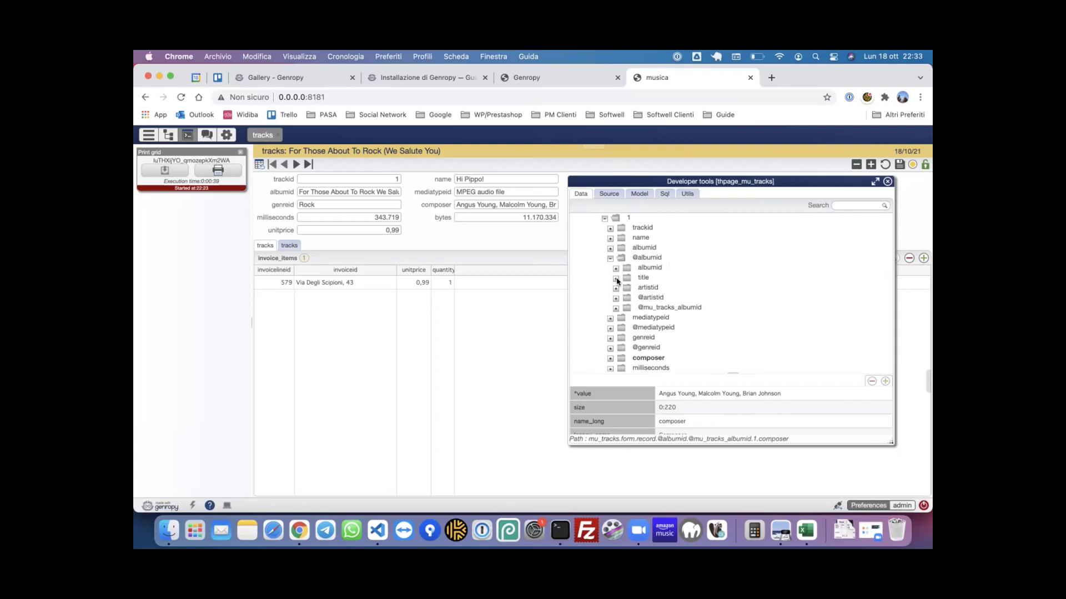
left_click(616, 278)
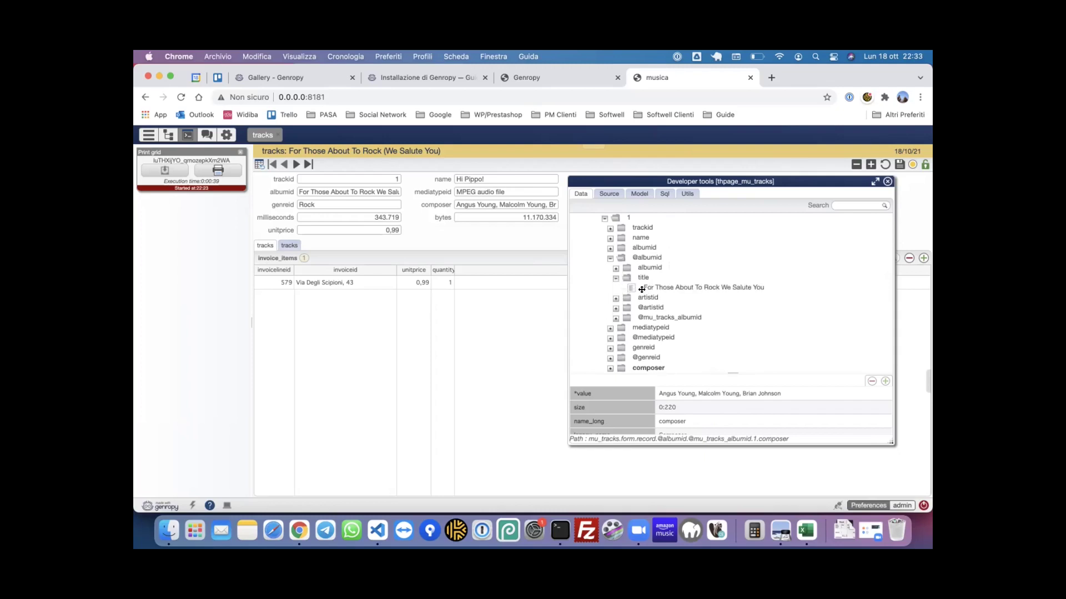
left_click(616, 298)
left_click(615, 317)
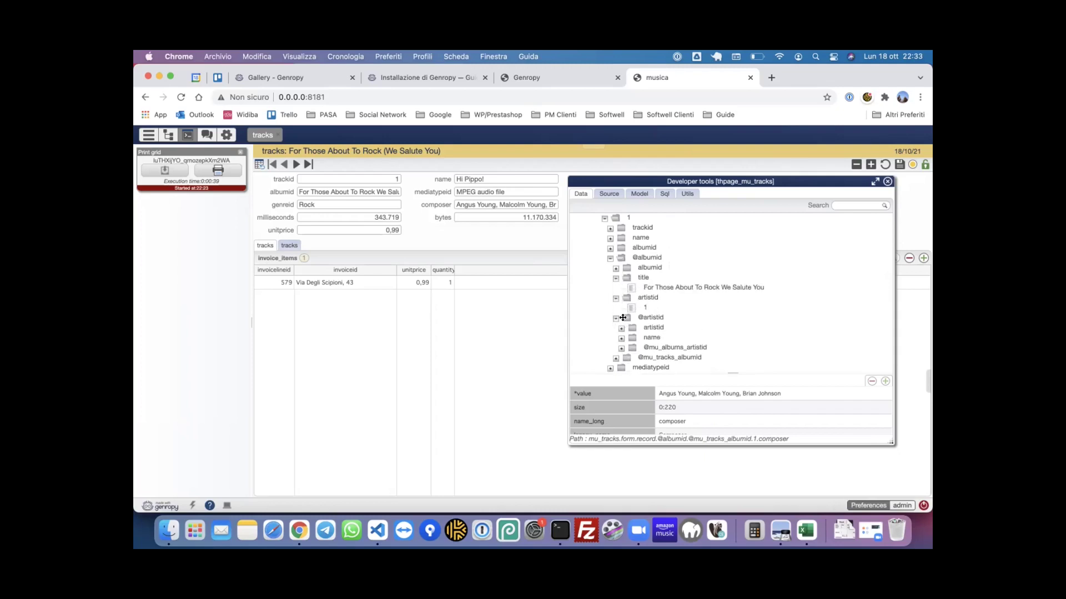
left_click(622, 339)
left_click(661, 347)
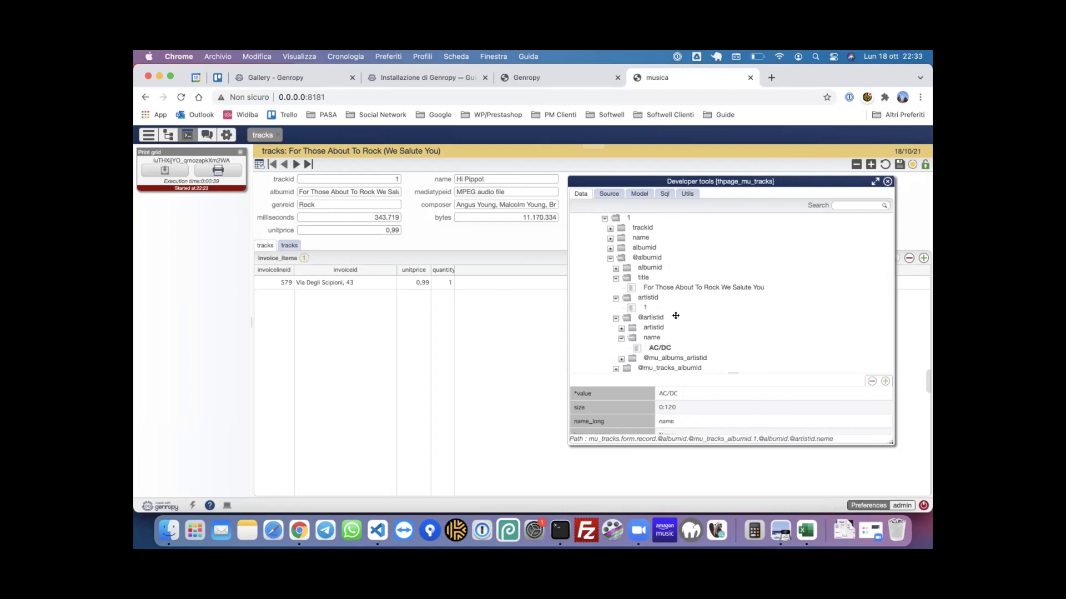
scroll(701, 262, "up", 10)
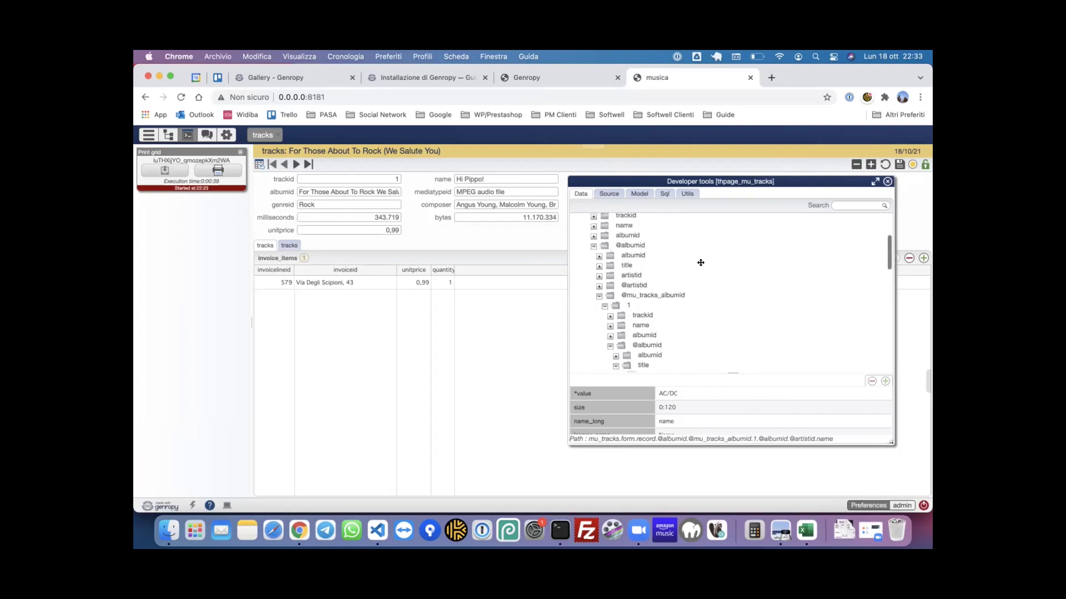
scroll(701, 263, "down", 5)
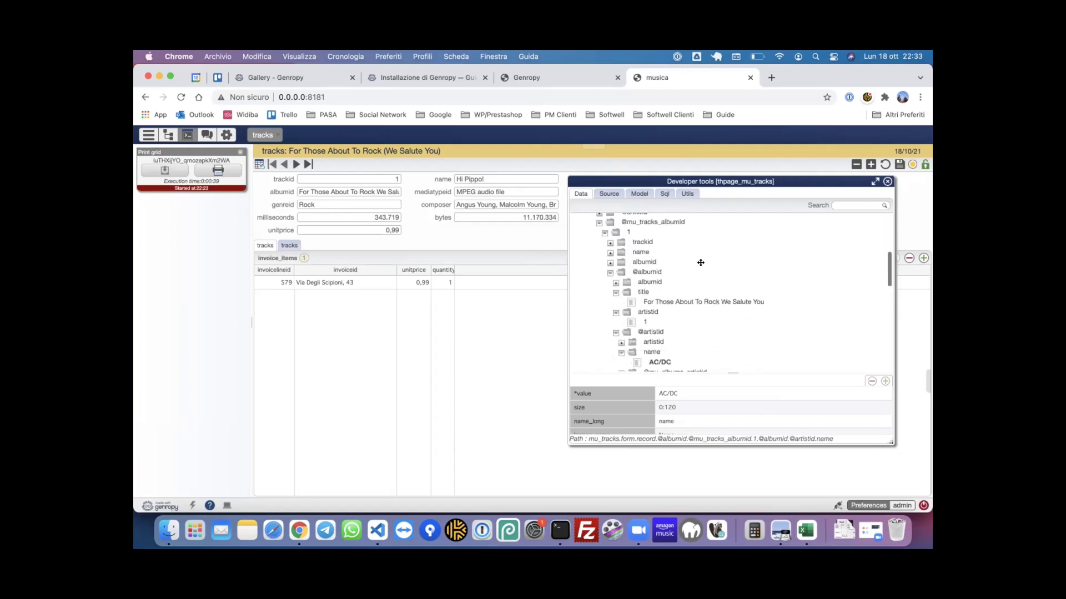
- Glance at the Sql and Source tabs, then expand AC/DC's album list in the Data tree
left_click(665, 194)
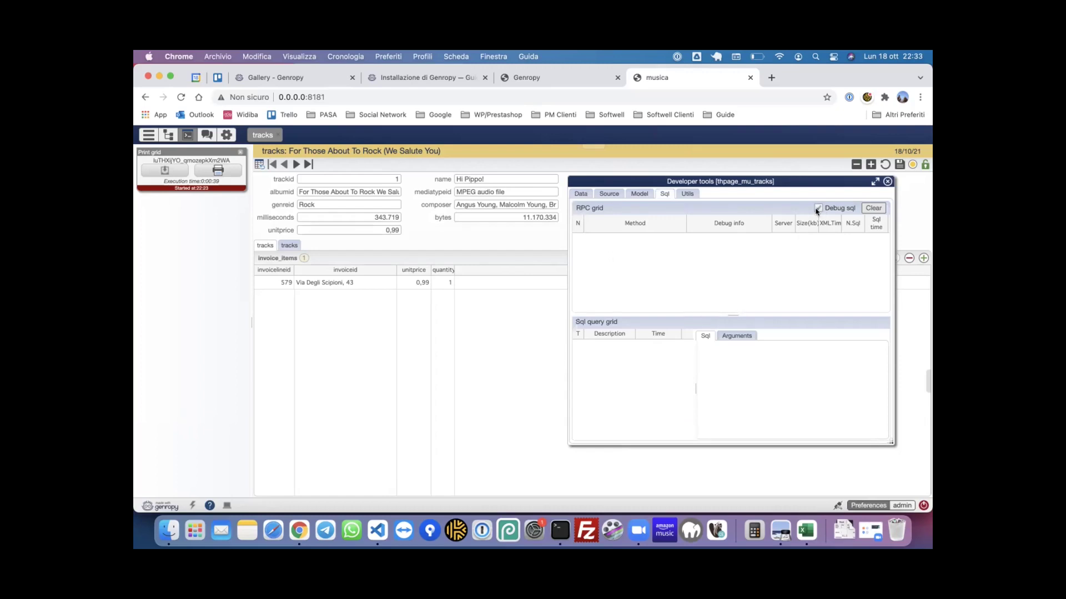
left_click(609, 194)
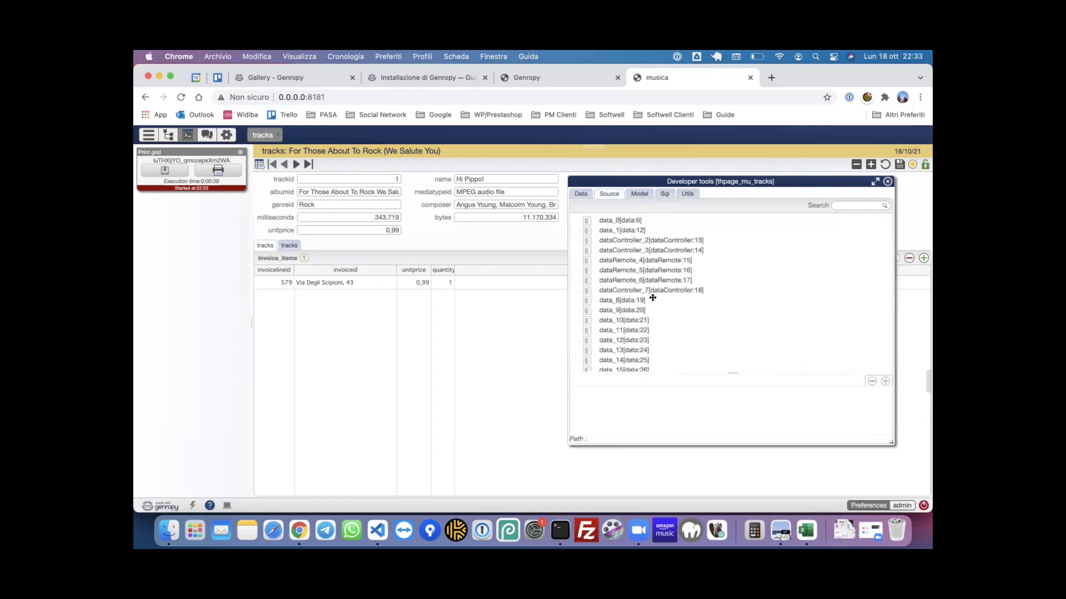
left_click(581, 194)
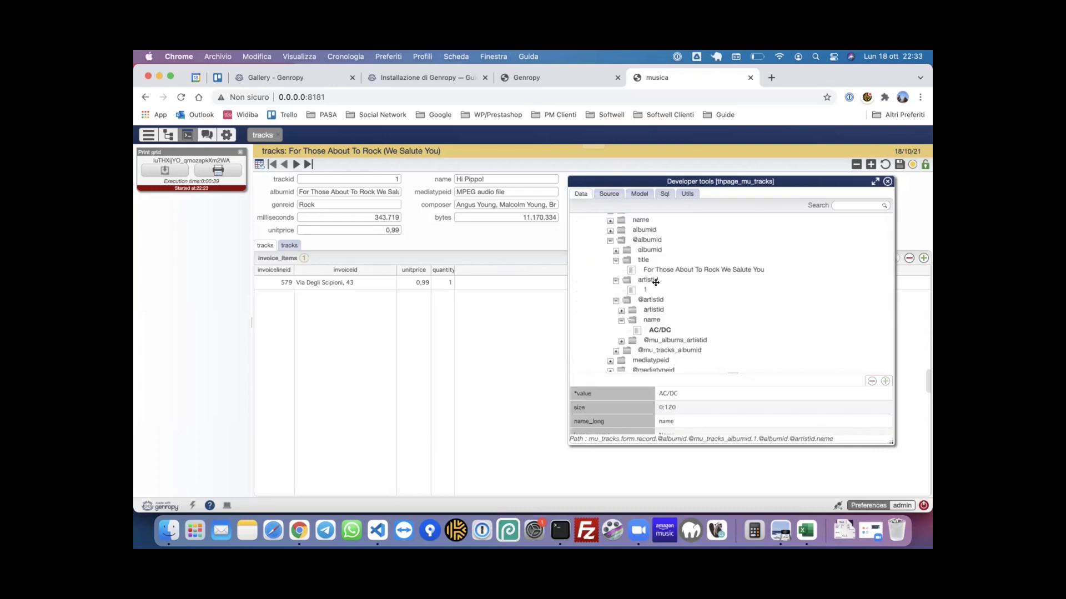
left_click(621, 341)
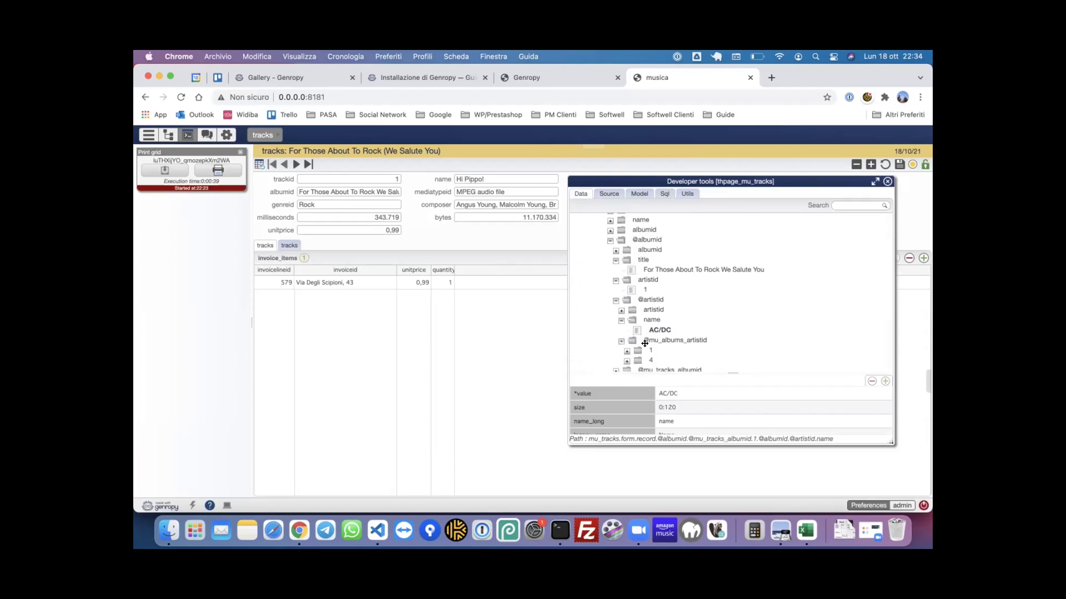
scroll(639, 338, "down", 2)
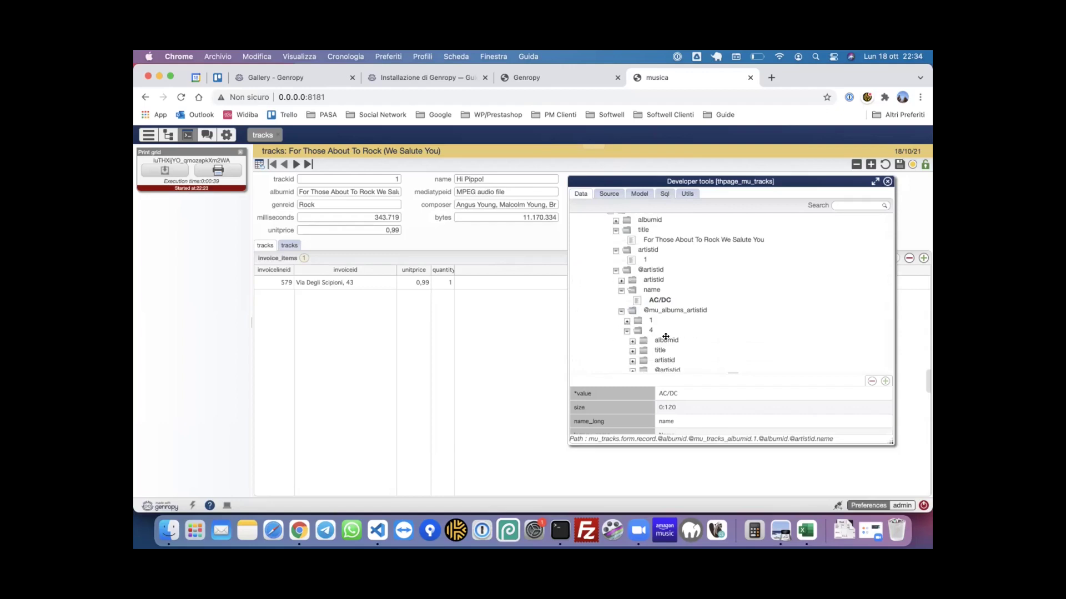
- Expand album 4's artistid and title 'Let There Be Rock', then view the Sql call log
left_click(627, 331)
scroll(630, 331, "down", 2)
left_click(633, 327)
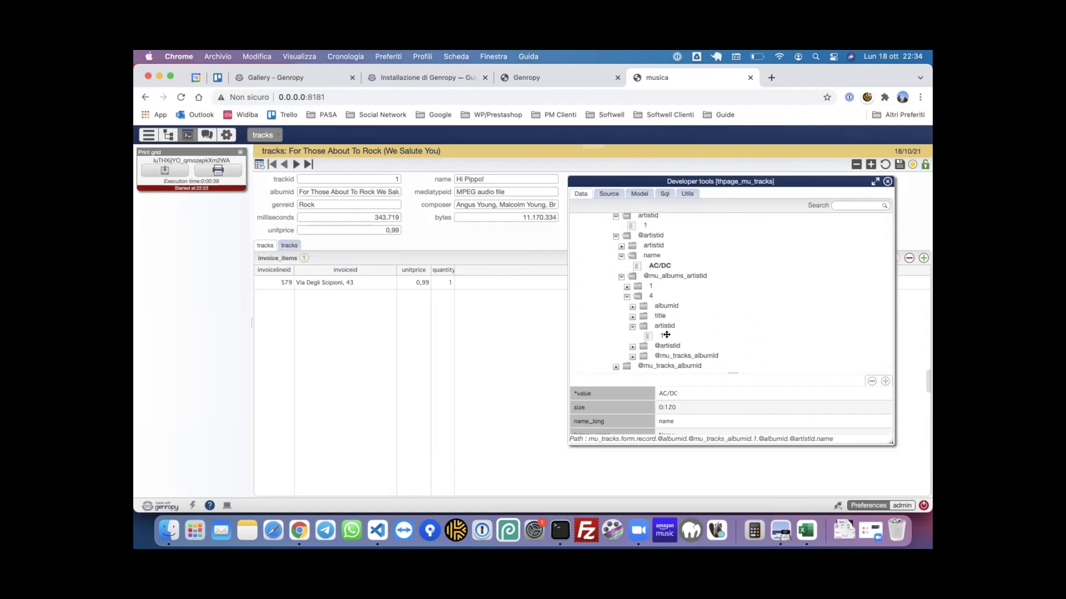
left_click(657, 337)
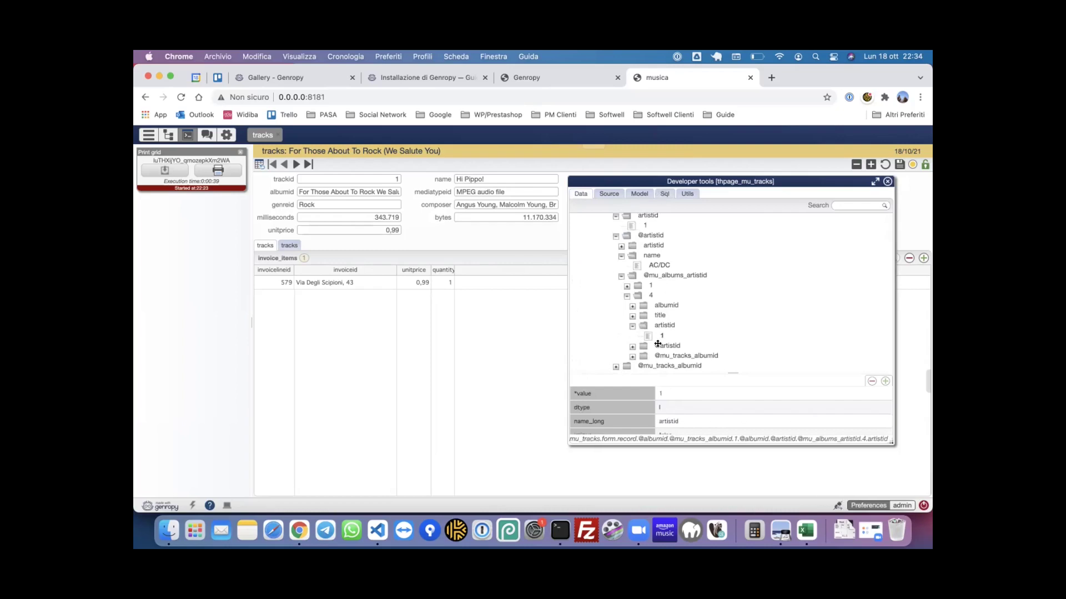
left_click(632, 315)
left_click(688, 326)
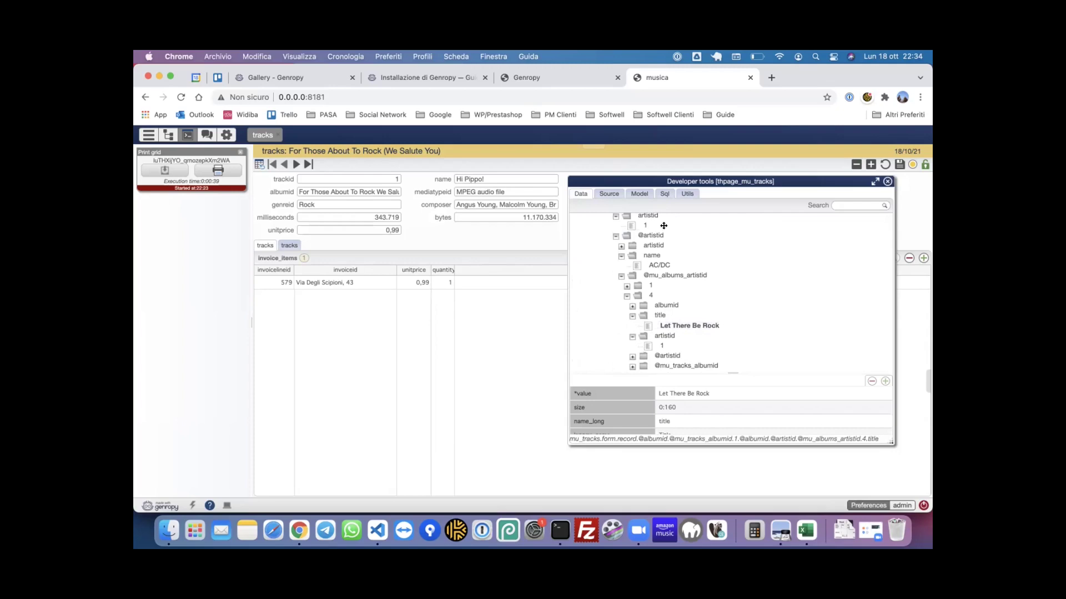
left_click(664, 194)
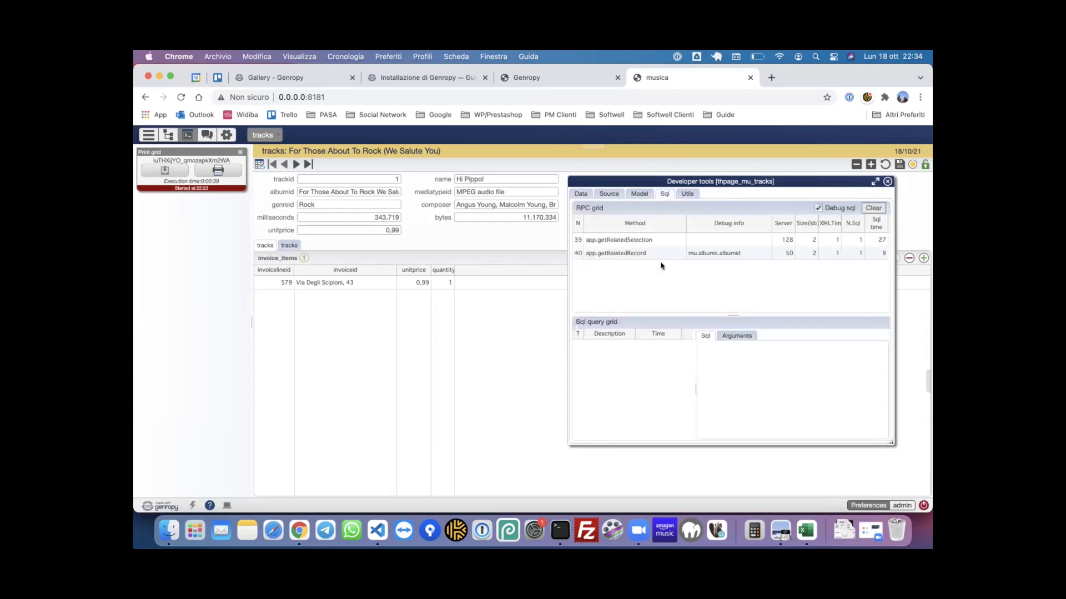
- Show the mu.albums SQL of RPC call 40 app.getRelatedRecord, then go back to Data
left_click(661, 253)
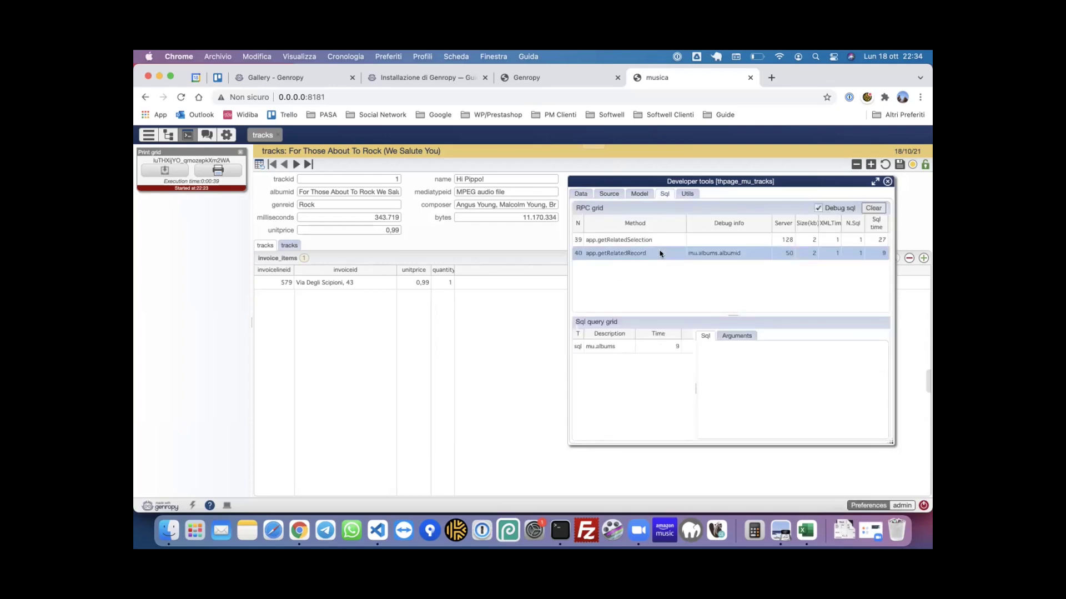
left_click(626, 348)
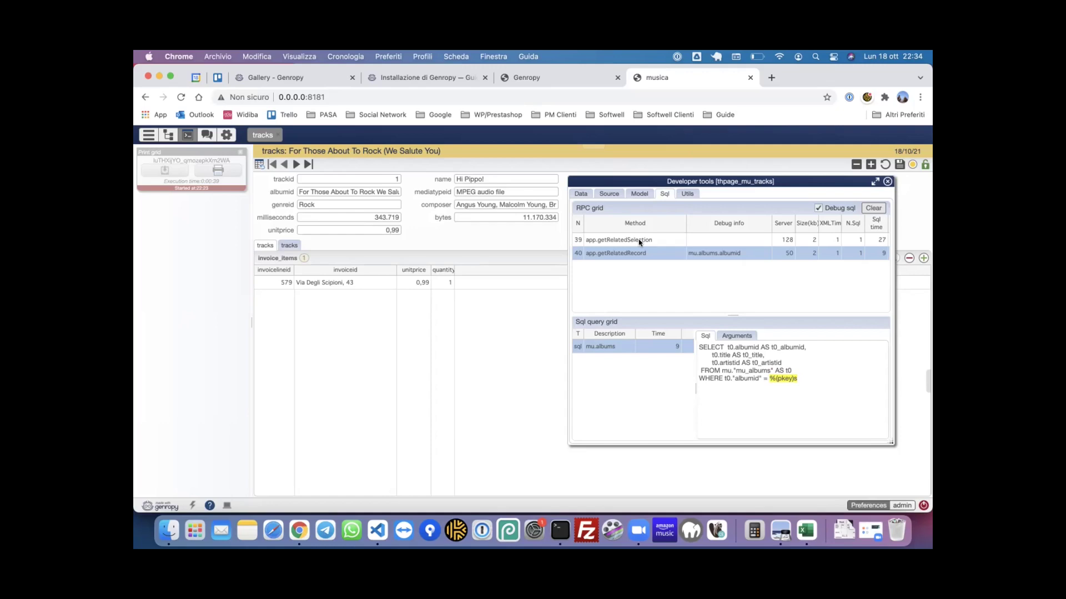
left_click(580, 193)
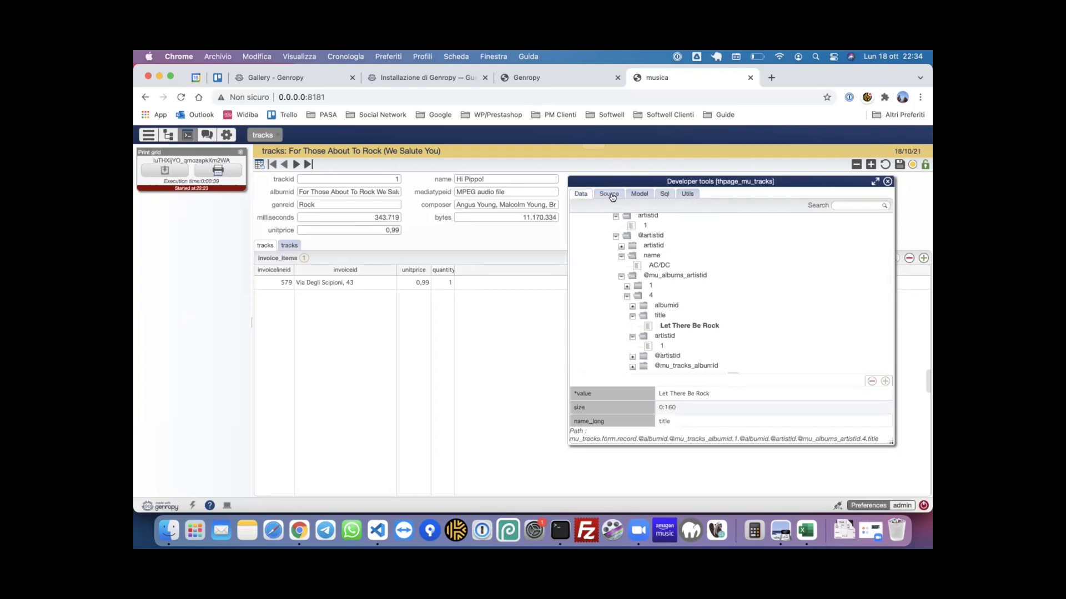
left_click(663, 194)
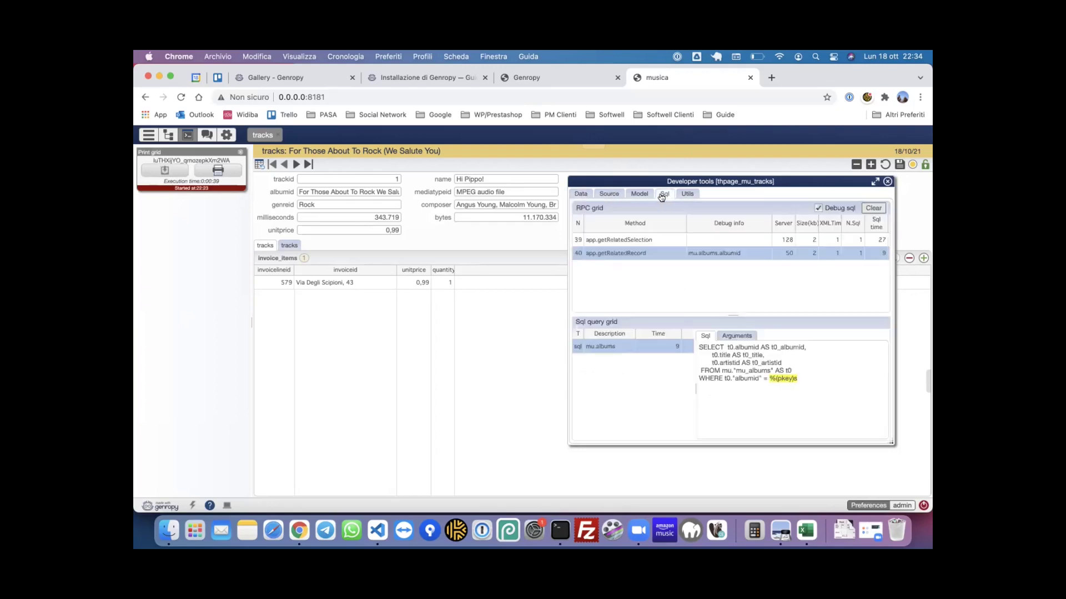
left_click(579, 194)
scroll(680, 291, "up", 5)
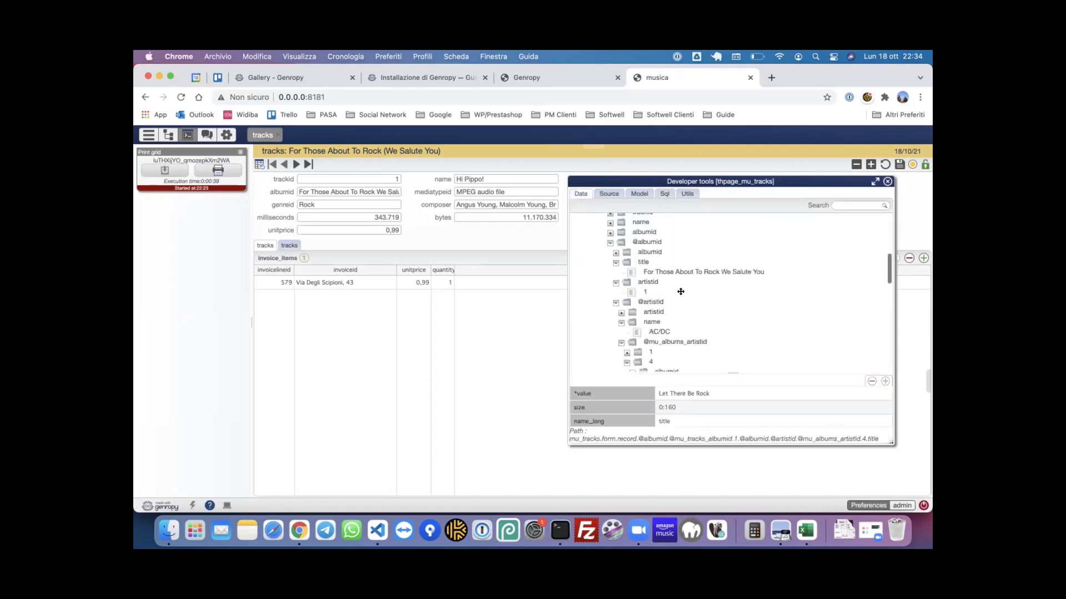
left_click(599, 243)
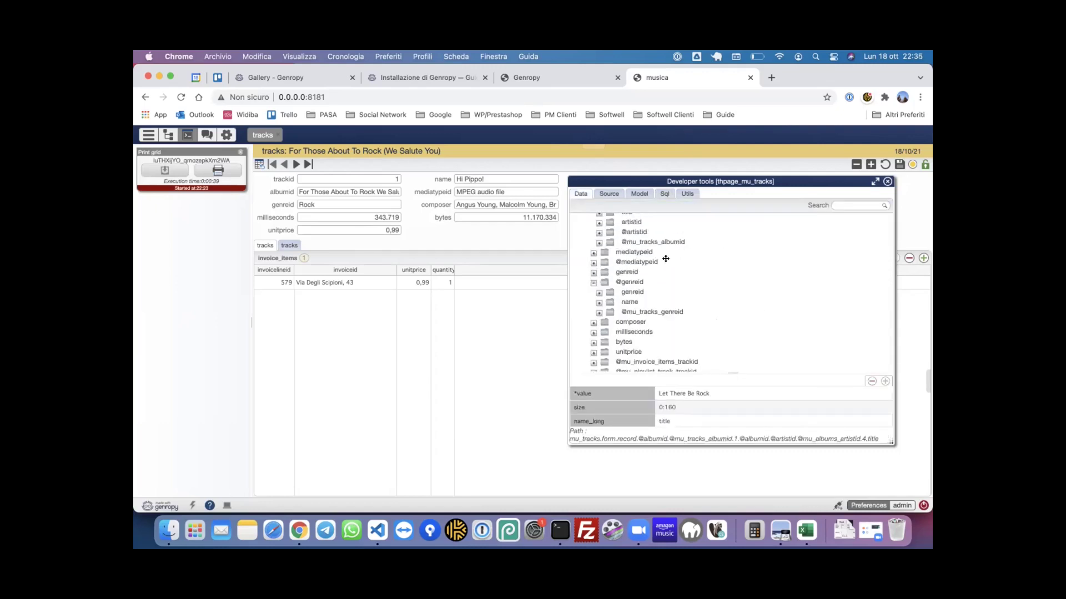
scroll(665, 259, "up", 3)
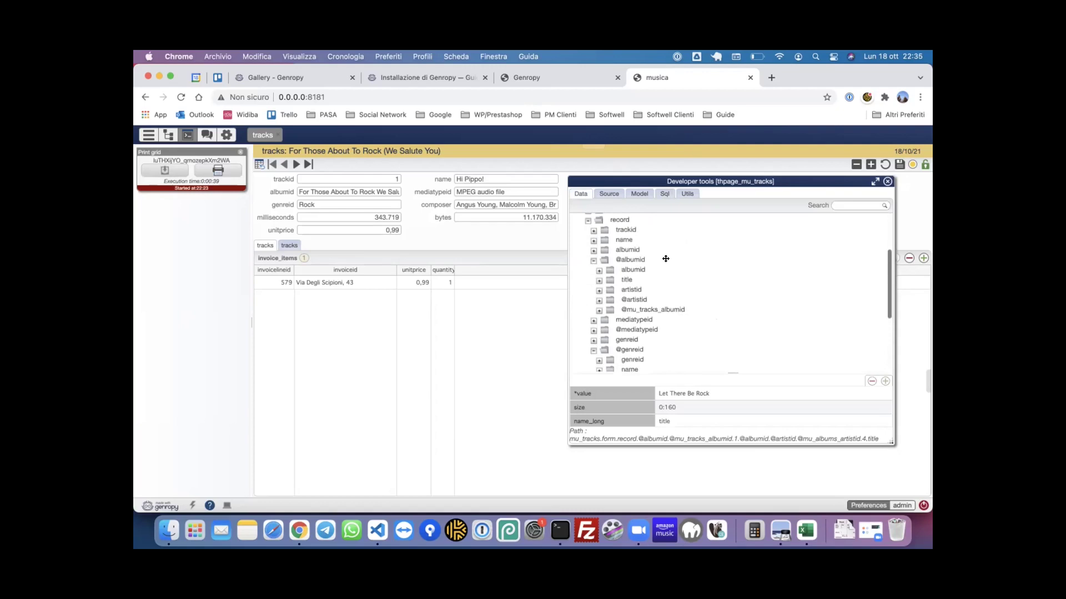
left_click(594, 260)
left_click(593, 301)
scroll(635, 270, "up", 1)
left_click(588, 250)
scroll(678, 269, "up", 3)
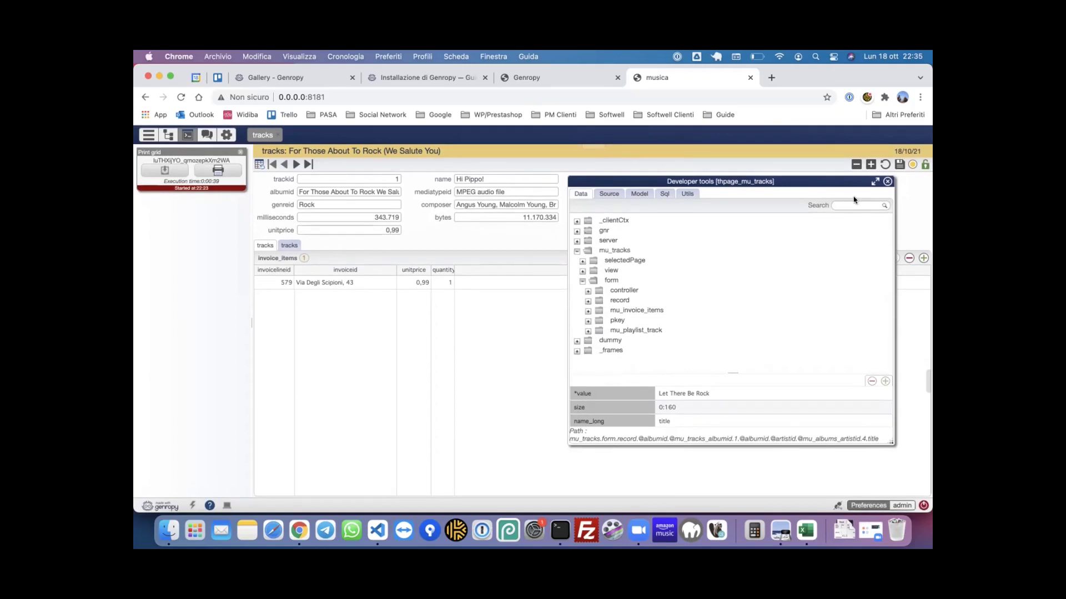
left_click(888, 181)
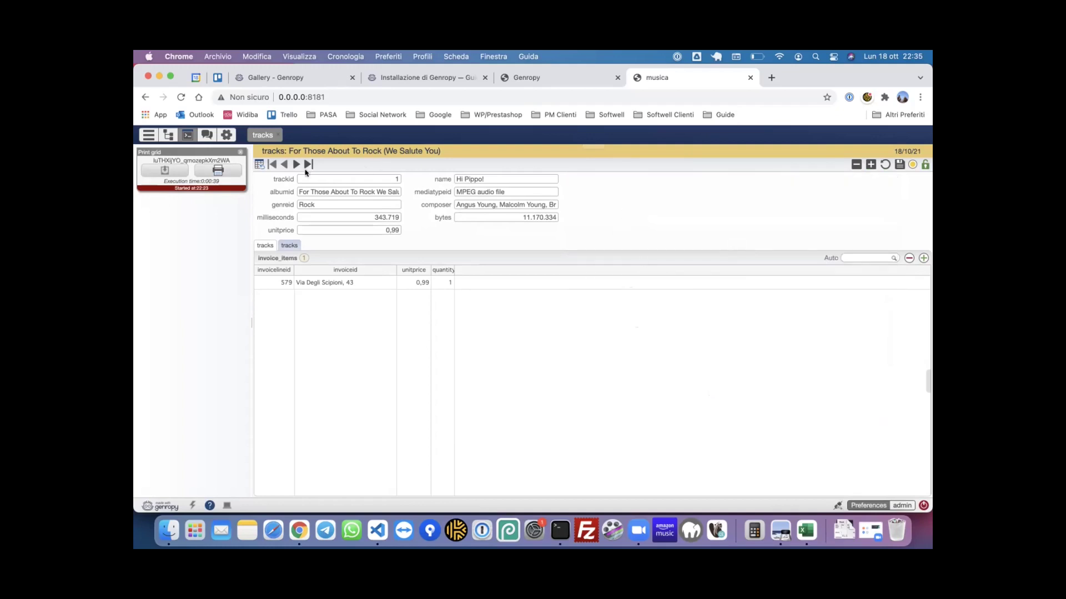
- Return to the tracks list, discarding the pending changes to the track
left_click(257, 164)
left_click(546, 338)
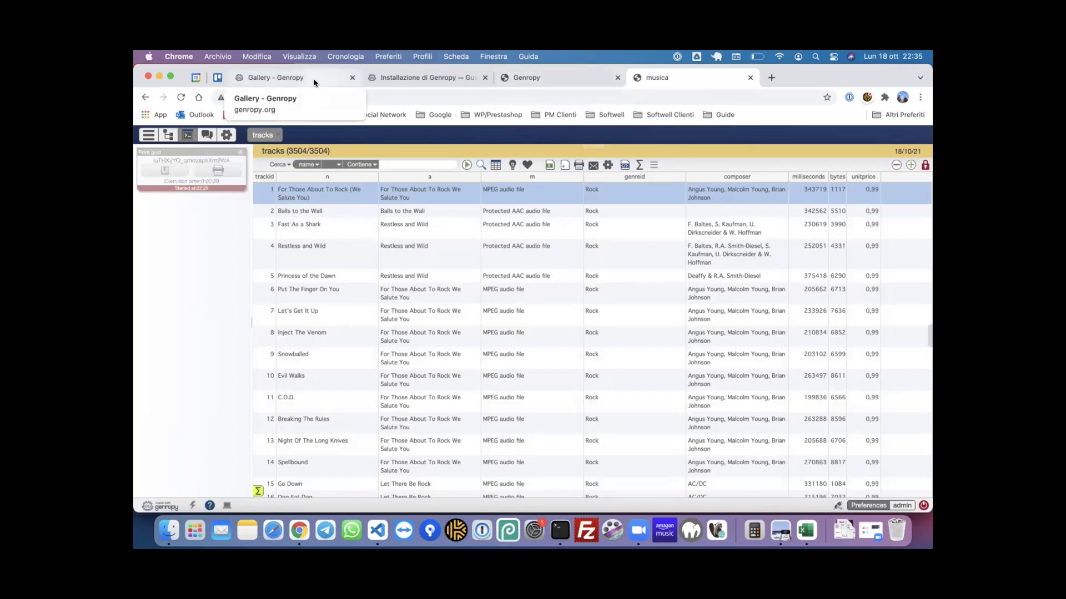
- On the Gallery page, open the INTERFACCIA hello world example, then hello world 2
left_click(313, 83)
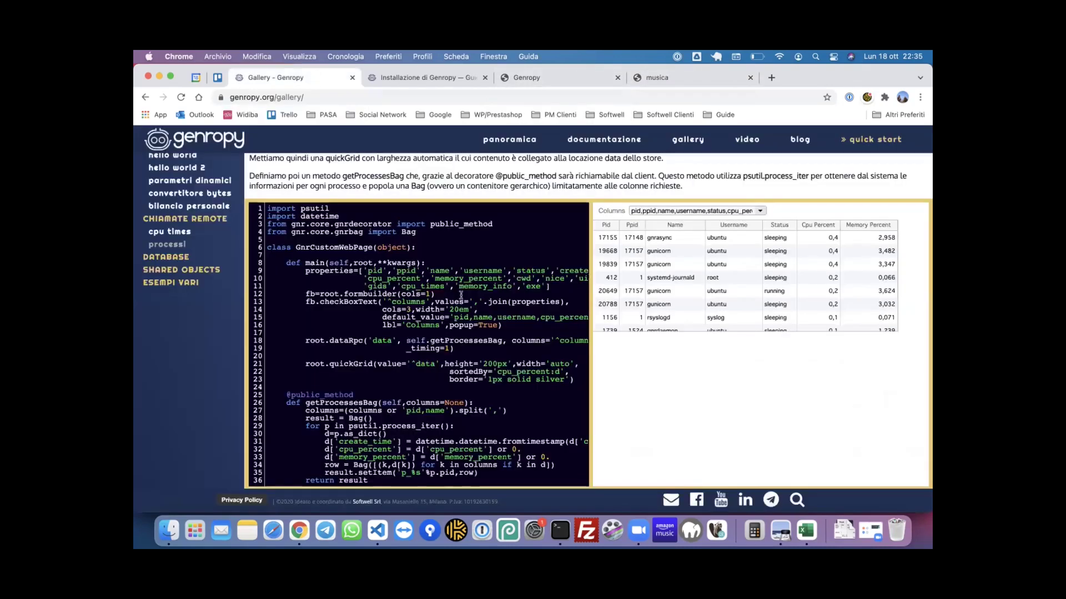
scroll(451, 325, "up", 2)
left_click(197, 195)
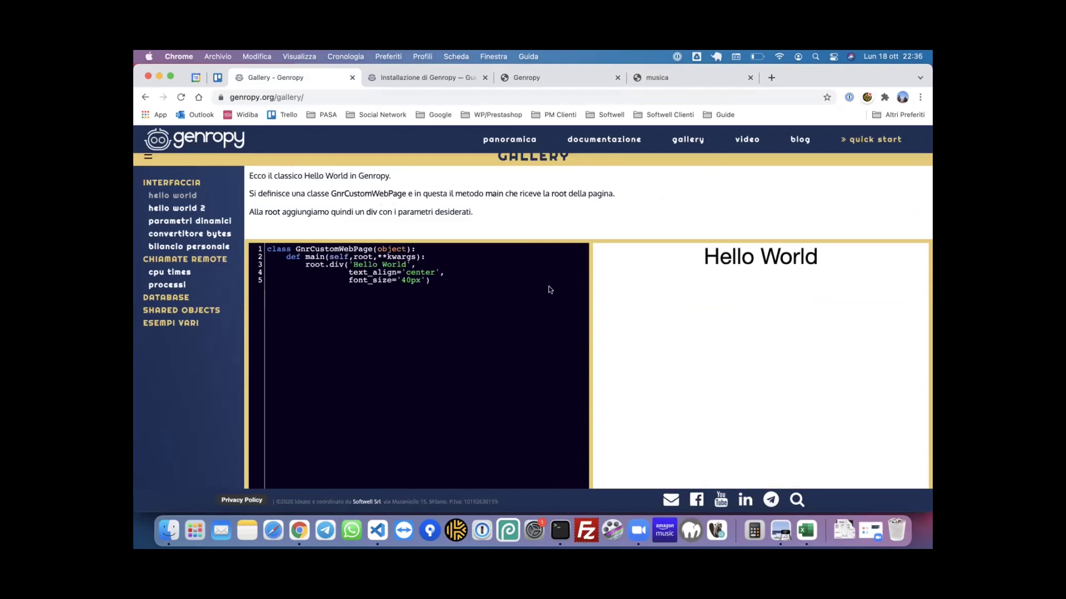
scroll(548, 286, "down", 2)
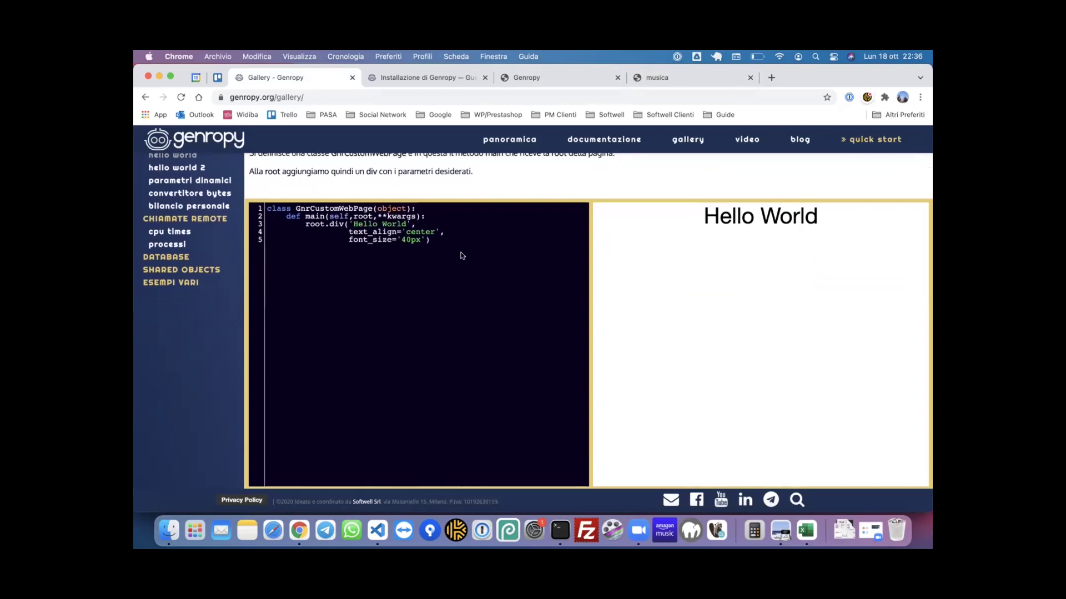
scroll(461, 255, "up", 3)
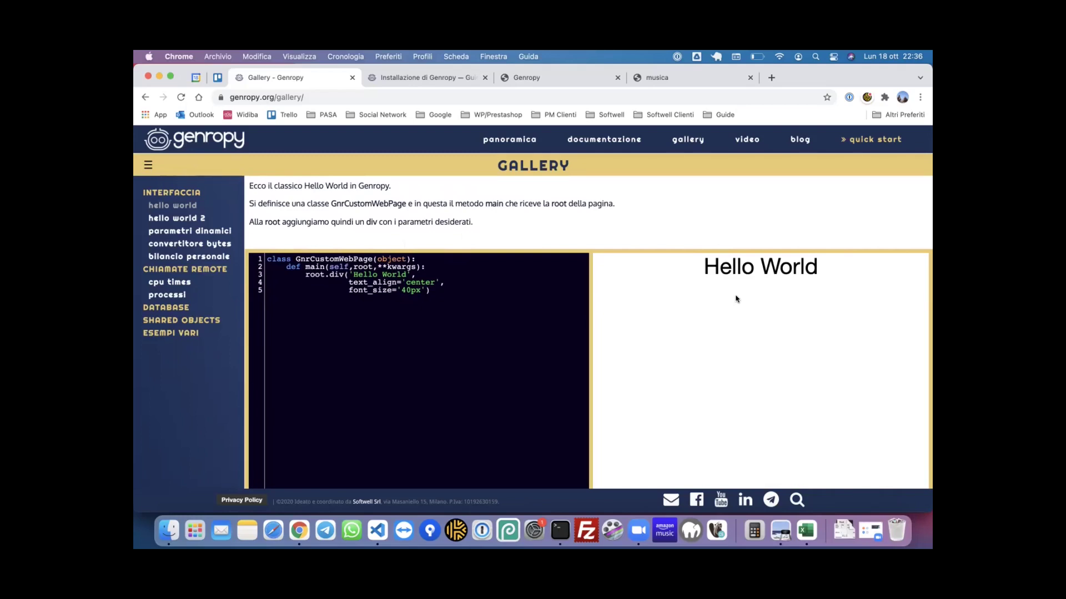
left_click(193, 218)
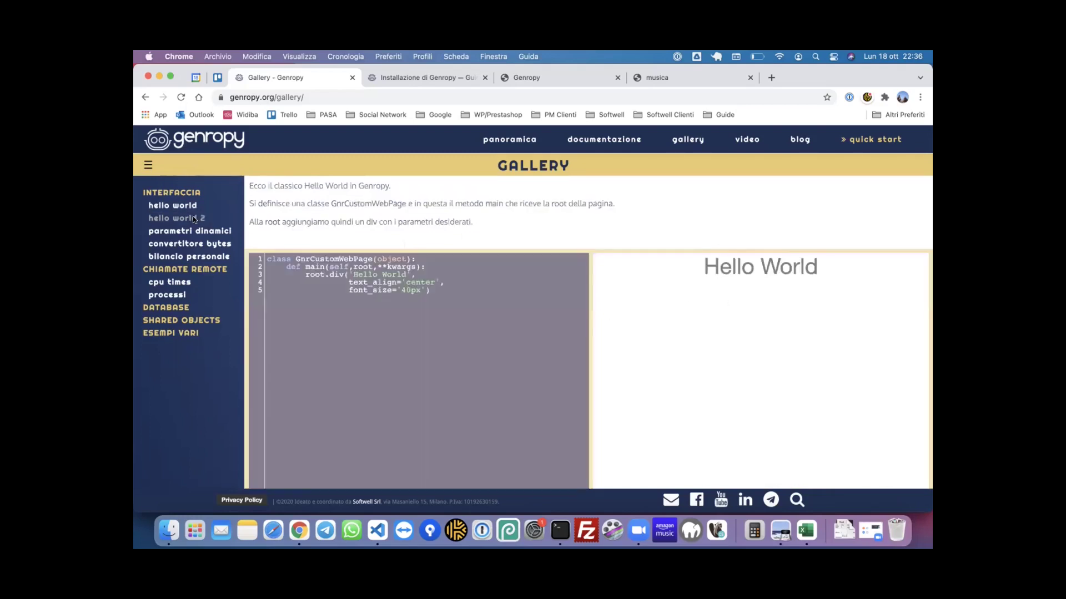